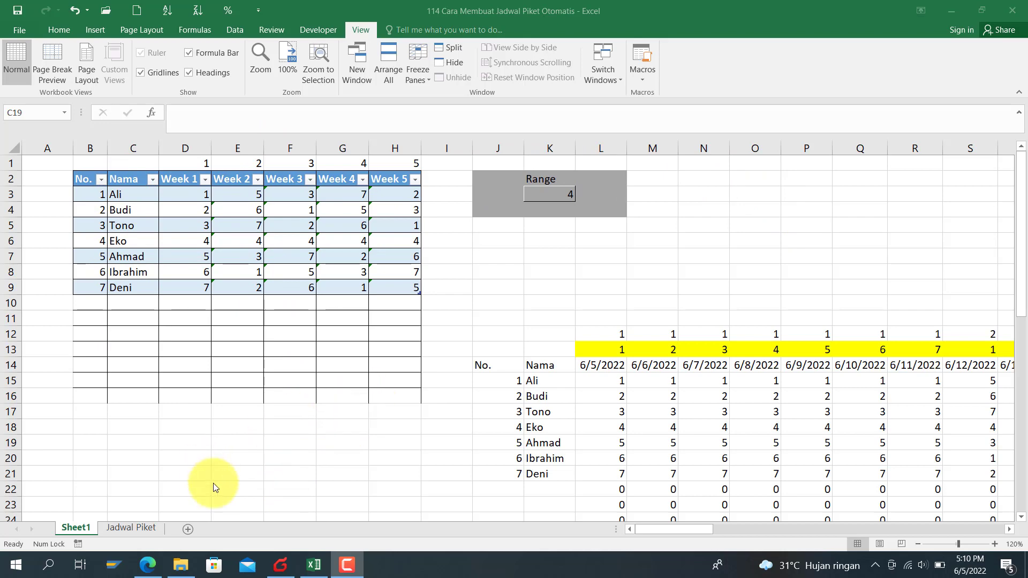
Step: Switch to Edge, open the YouTube video "Cara Membuat Tabel Kegiatan Otomatis | Gantt Chart Otomatis" and look through its comments
{"action": "left_click", "coordinate": [148, 564]}
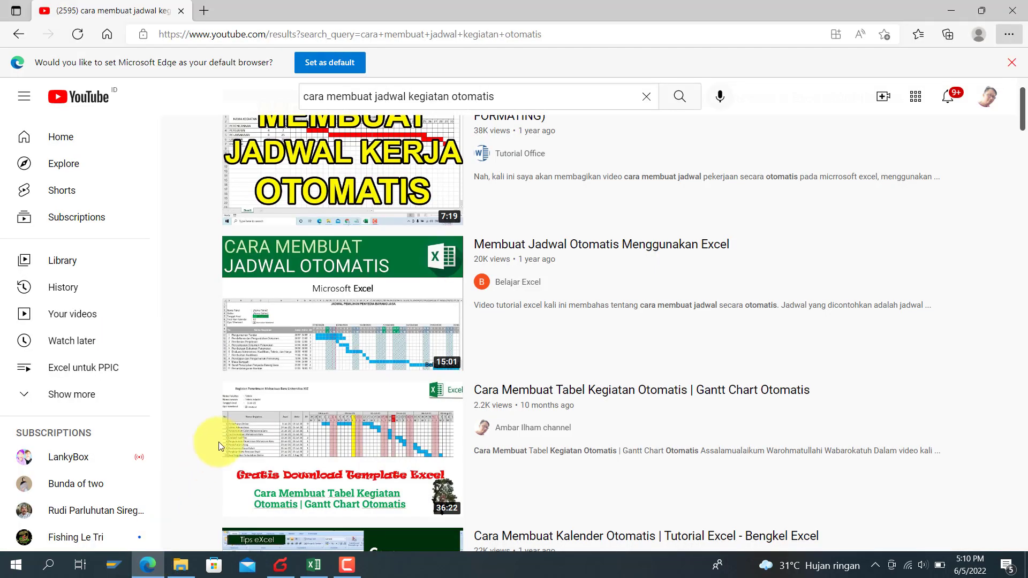
{"action": "left_click", "coordinate": [349, 420]}
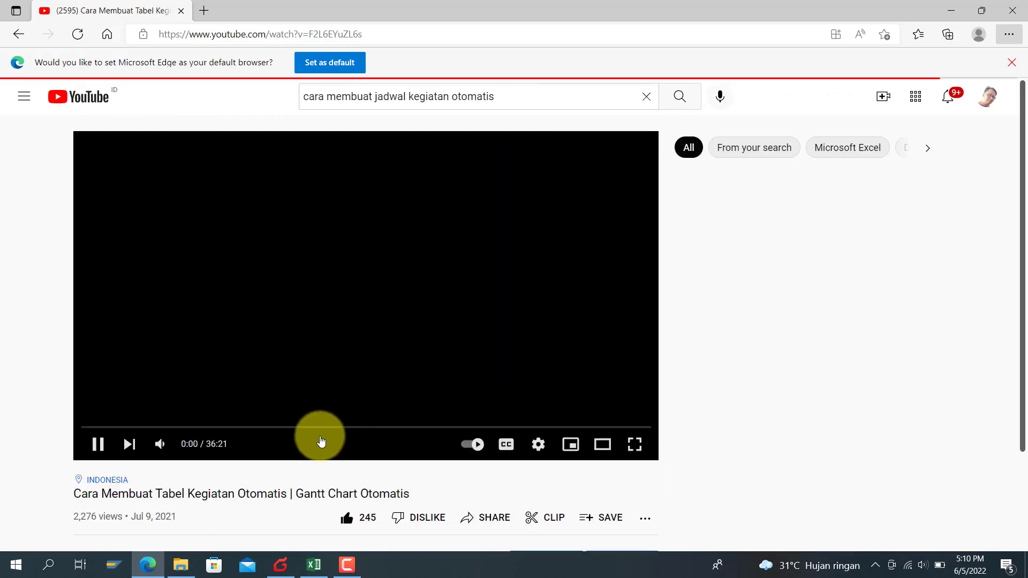
{"action": "scroll", "coordinate": [320, 440], "scroll_direction": "down", "scroll_amount": 5}
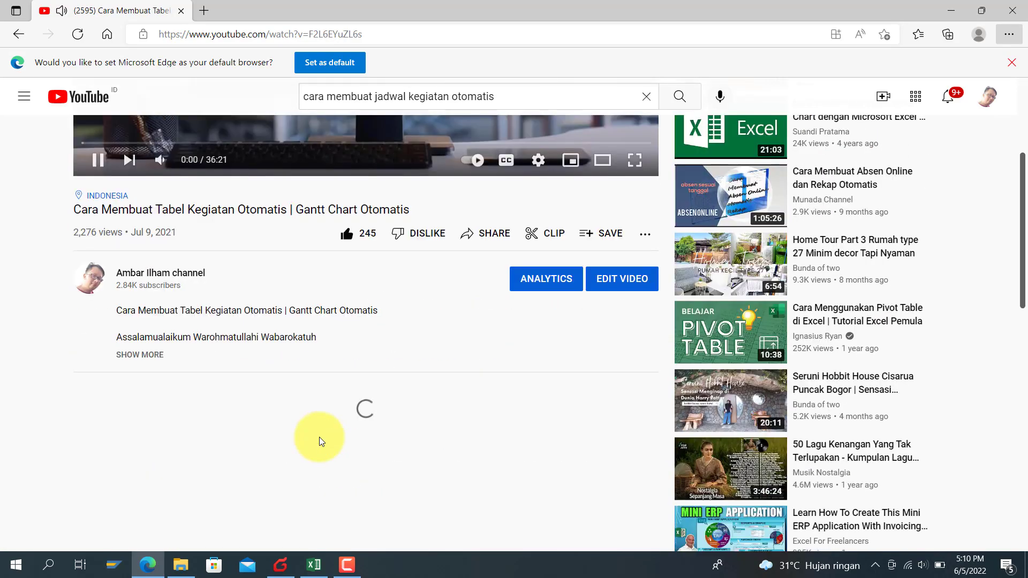
{"action": "scroll", "coordinate": [319, 436], "scroll_direction": "down", "scroll_amount": 3}
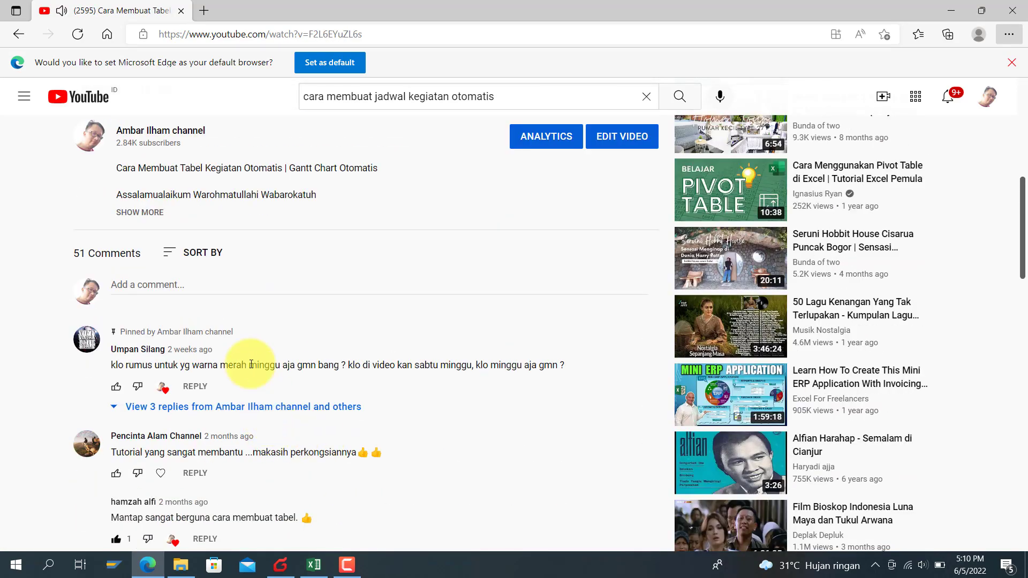
{"action": "scroll", "coordinate": [232, 351], "scroll_direction": "down", "scroll_amount": 3}
{"action": "scroll", "coordinate": [232, 351], "scroll_direction": "up", "scroll_amount": 3}
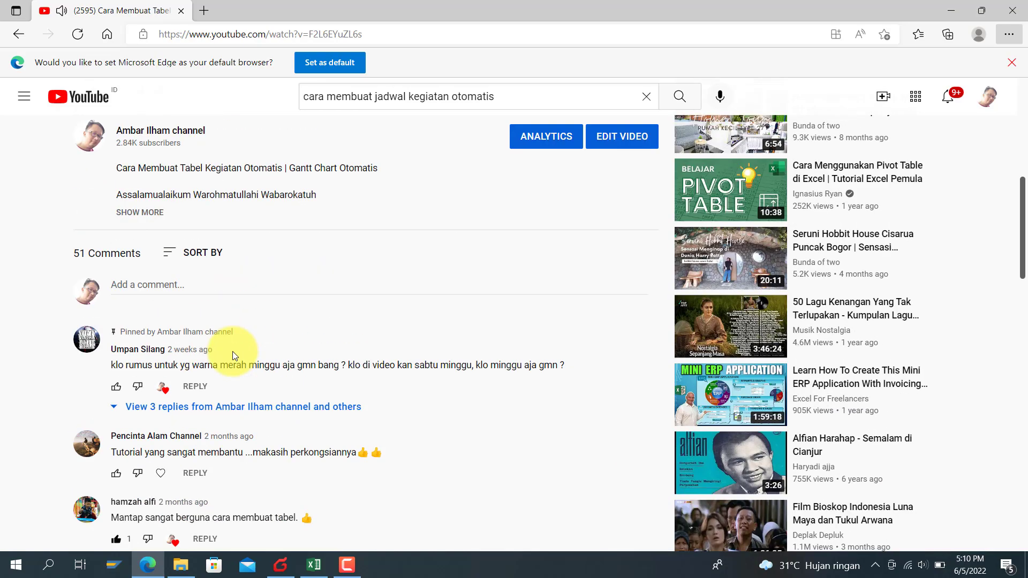
{"action": "scroll", "coordinate": [155, 314], "scroll_direction": "down", "scroll_amount": 10}
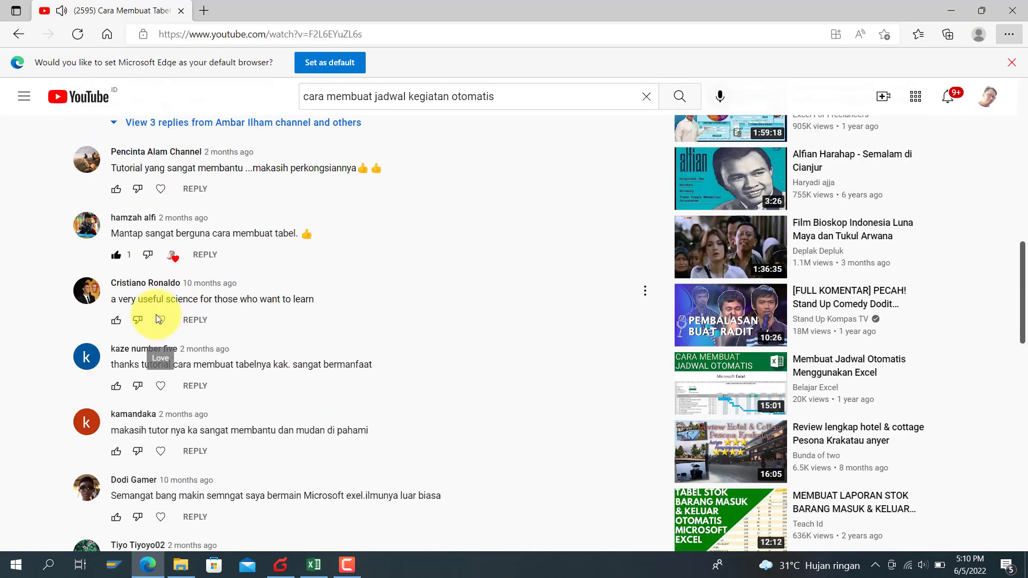
{"action": "scroll", "coordinate": [156, 316], "scroll_direction": "down", "scroll_amount": 7}
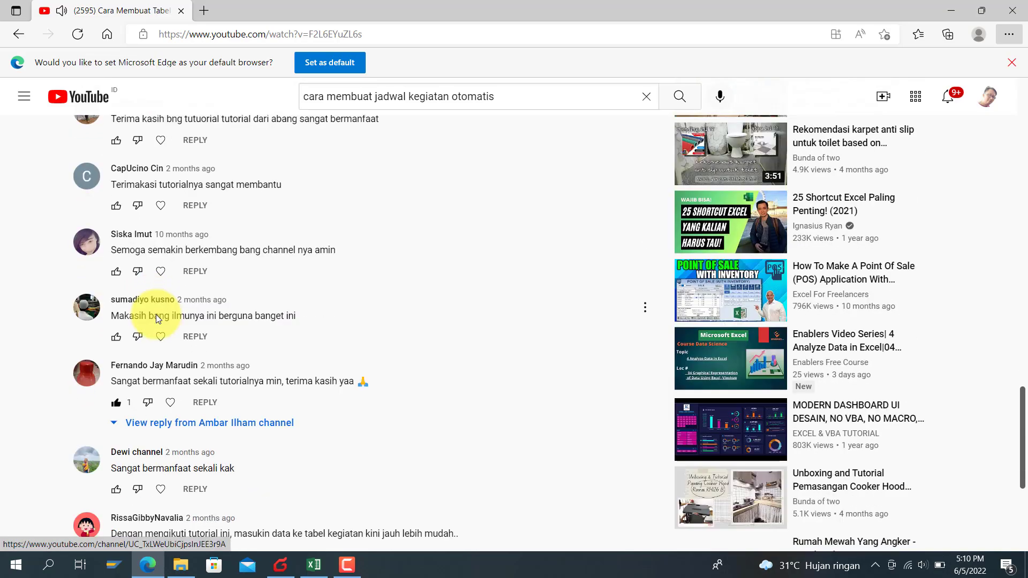
{"action": "scroll", "coordinate": [156, 313], "scroll_direction": "up", "scroll_amount": 10}
{"action": "scroll", "coordinate": [162, 311], "scroll_direction": "up", "scroll_amount": 8}
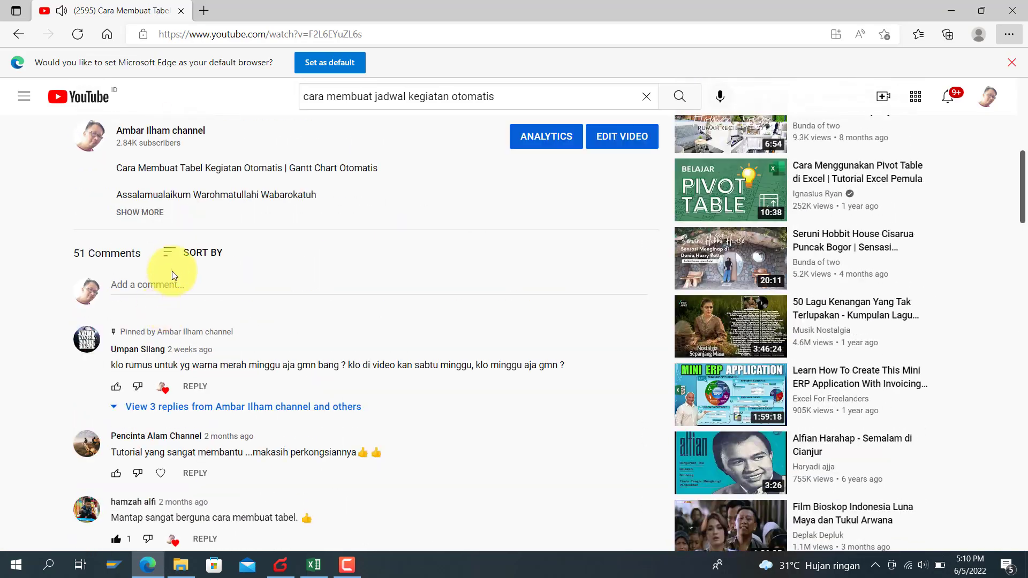
Step: Sort the video's comments by newest and read the one requesting an automatic duty roster (jadwal piket otomatis)
{"action": "left_click", "coordinate": [170, 252]}
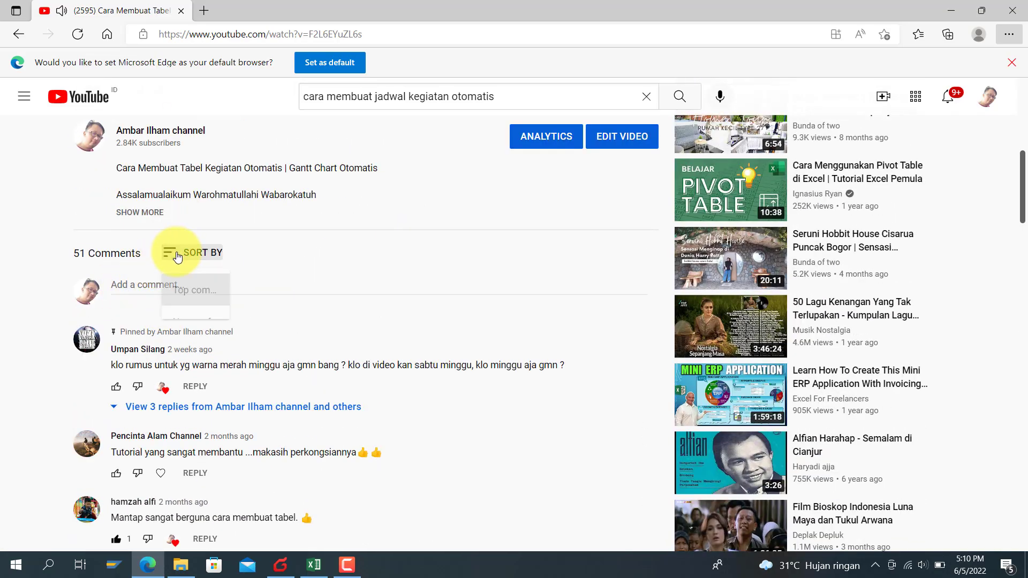
{"action": "left_click", "coordinate": [186, 322]}
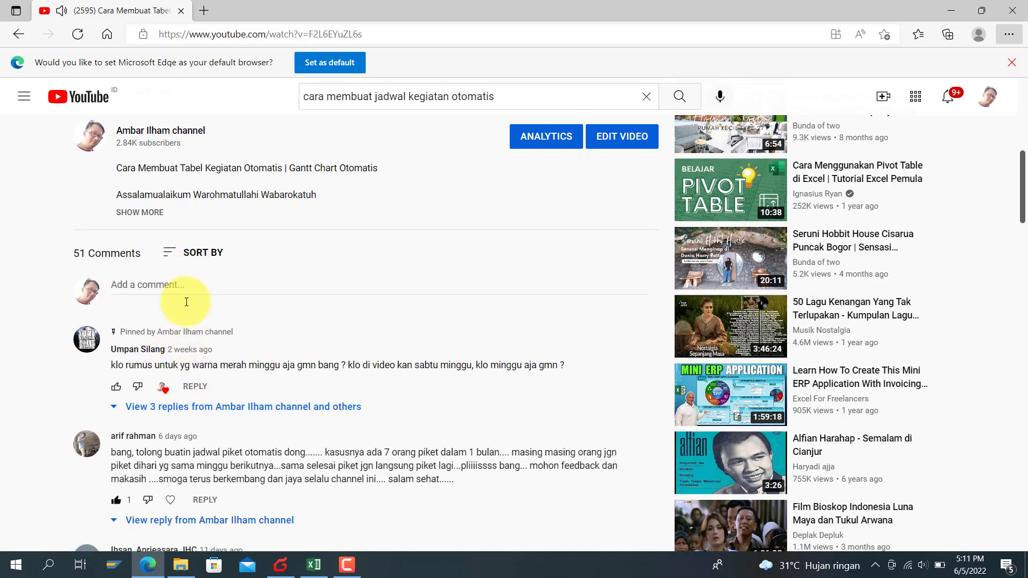
{"action": "scroll", "coordinate": [145, 448], "scroll_direction": "down", "scroll_amount": 1}
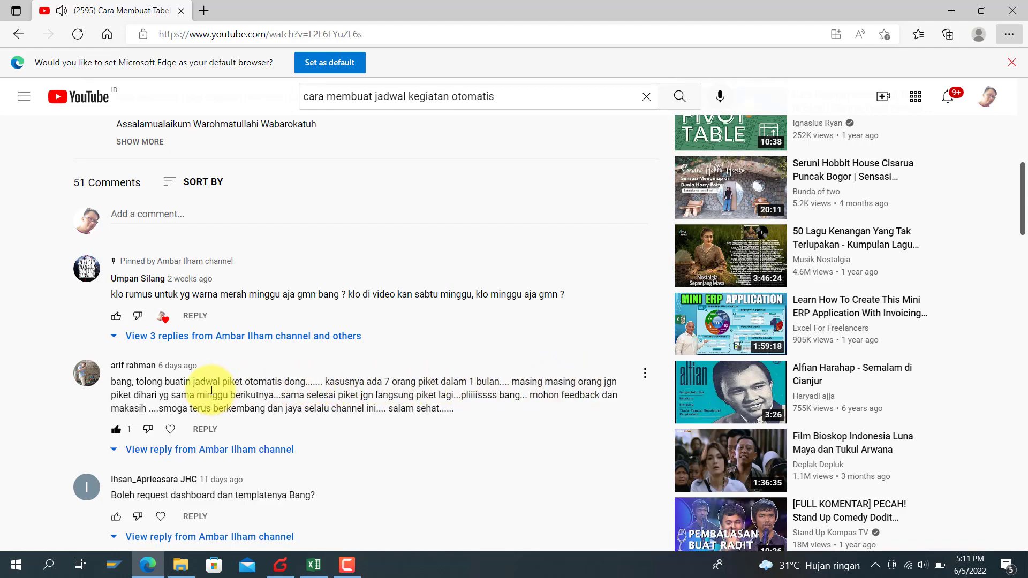
{"action": "scroll", "coordinate": [328, 385], "scroll_direction": "up", "scroll_amount": 3}
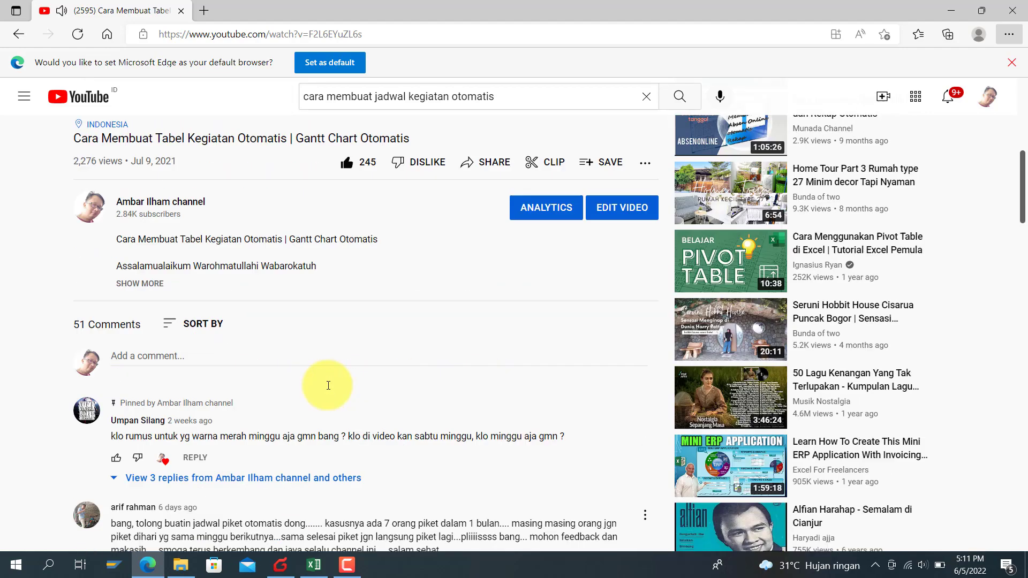
{"action": "scroll", "coordinate": [328, 386], "scroll_direction": "up", "scroll_amount": 7}
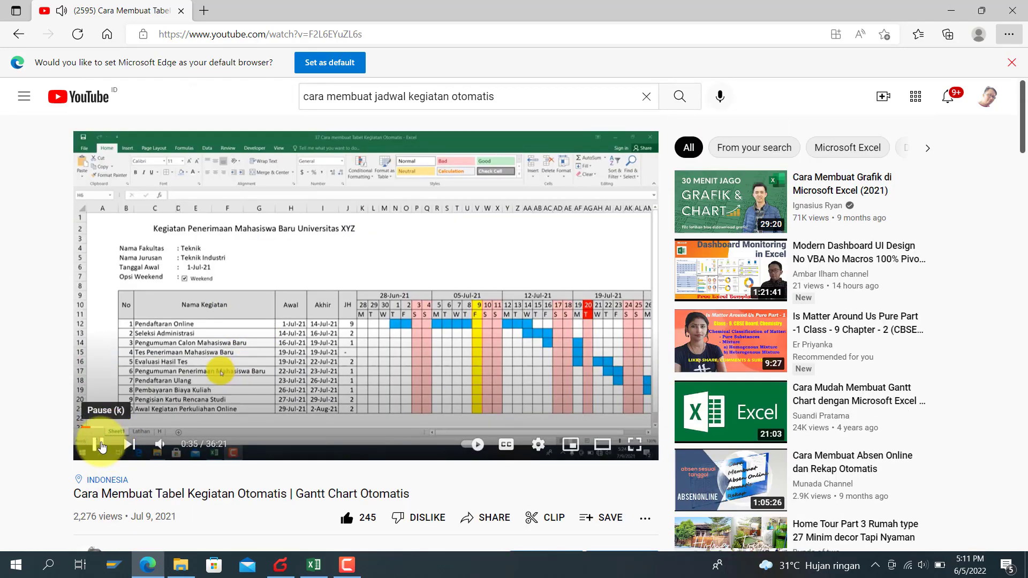
{"action": "scroll", "coordinate": [315, 407], "scroll_direction": "down", "scroll_amount": 8}
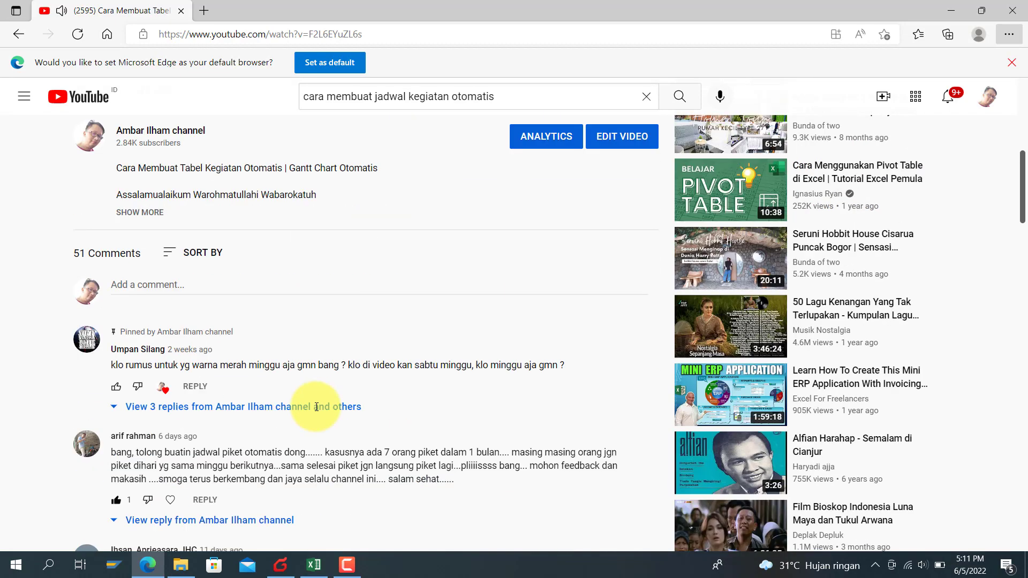
{"action": "scroll", "coordinate": [317, 406], "scroll_direction": "down", "scroll_amount": 3}
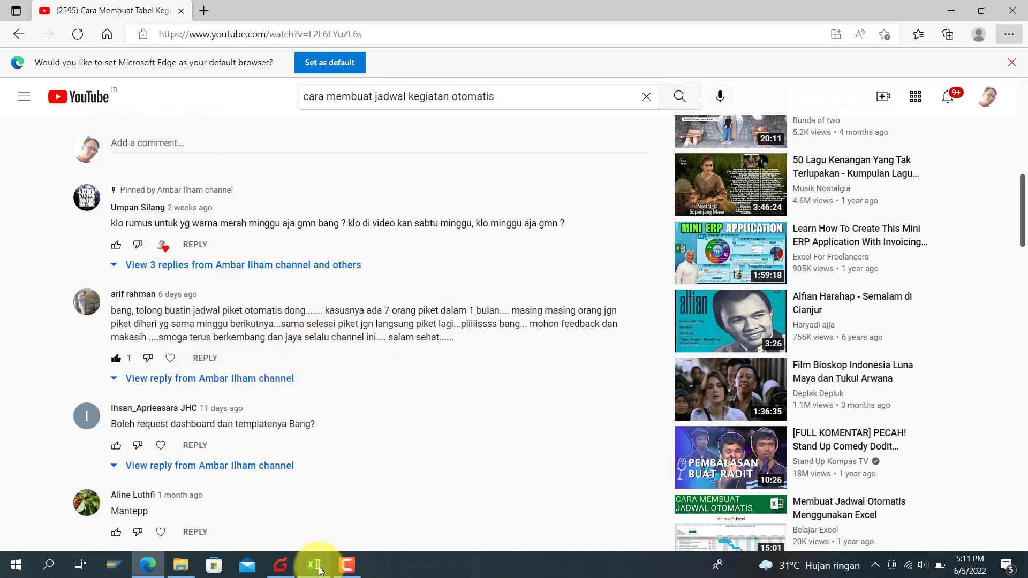
Step: Switch back to the Excel workbook "114 Cara Membuat Jadwal Piket Otomatis" and turn off the computer's Wi-Fi
{"action": "mouse_move", "coordinate": [316, 566]}
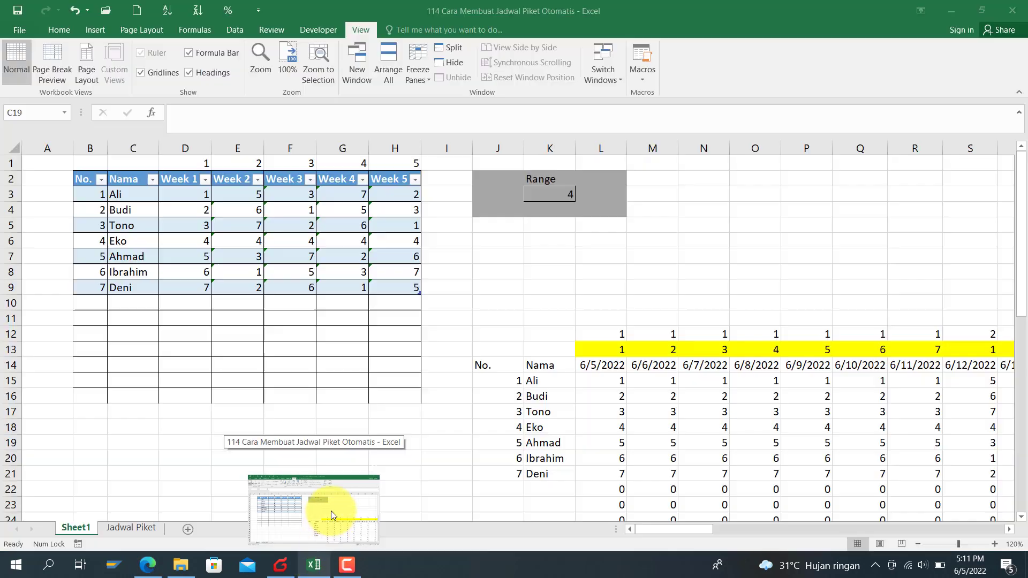
{"action": "left_click", "coordinate": [330, 510]}
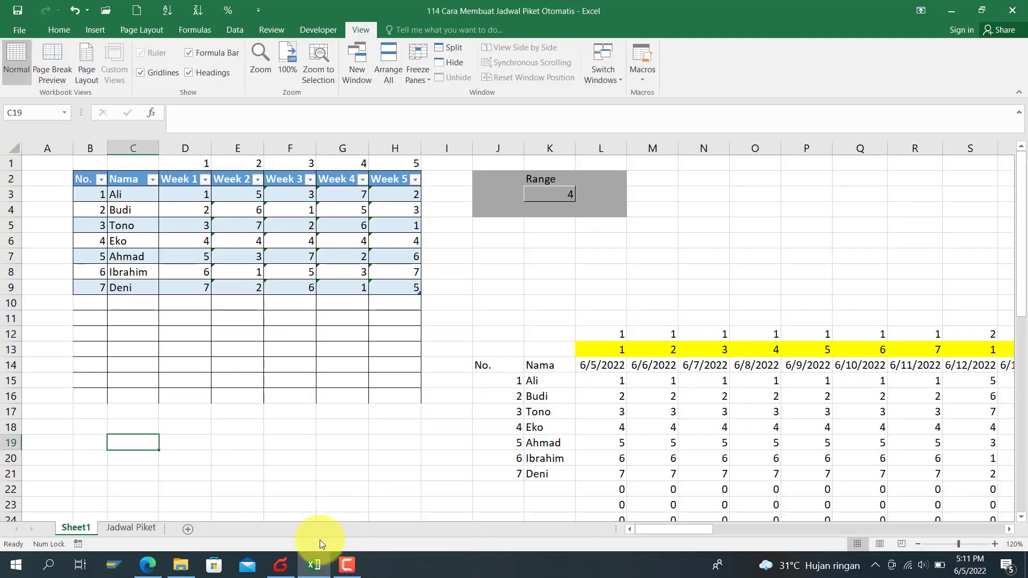
{"action": "left_click", "coordinate": [907, 565]}
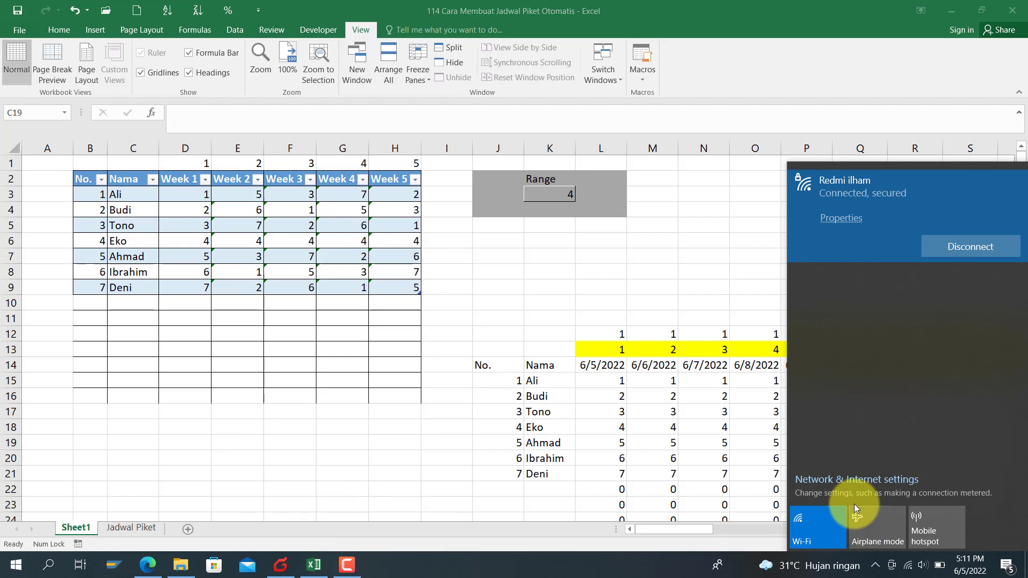
{"action": "left_click", "coordinate": [825, 531]}
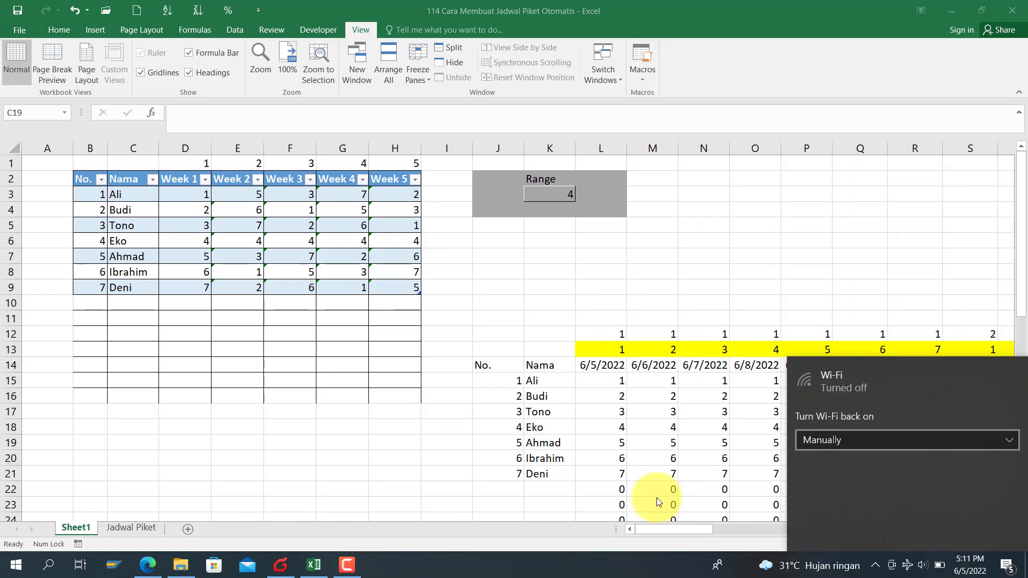
{"action": "left_click", "coordinate": [300, 423]}
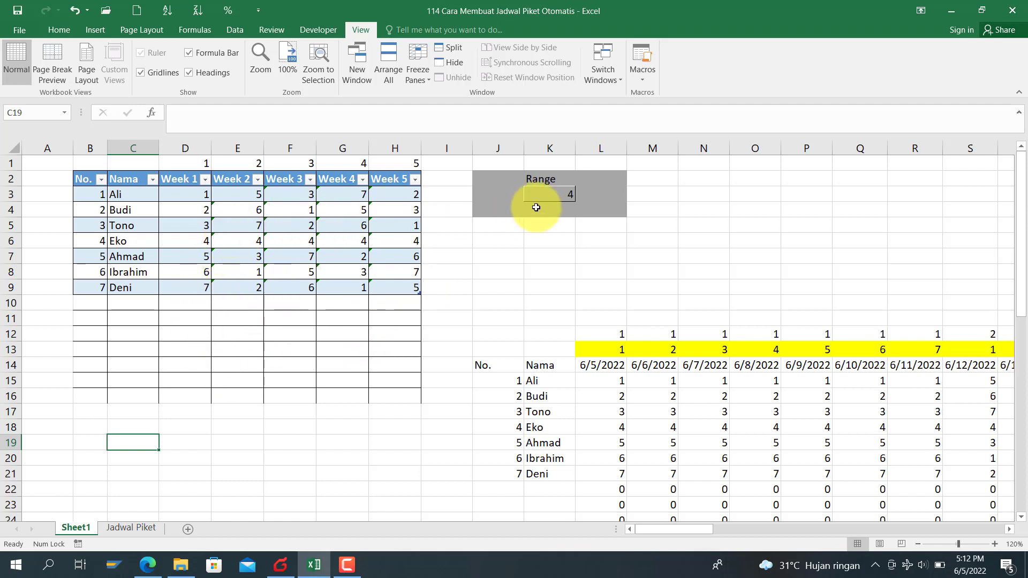
Step: Set the Range value in cell K3 of Sheet1 to 2
{"action": "left_click", "coordinate": [549, 196]}
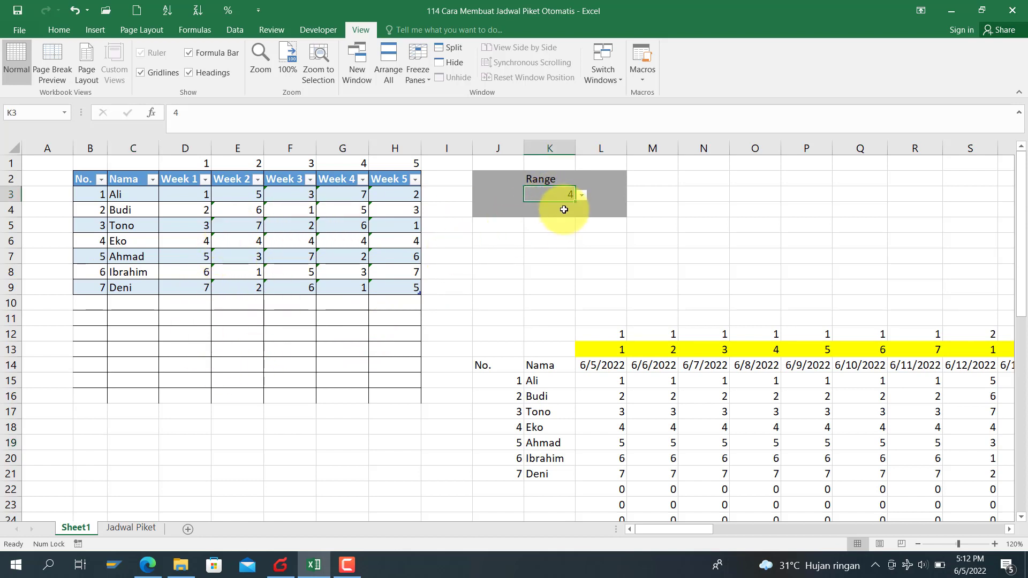
{"action": "left_click", "coordinate": [582, 195]}
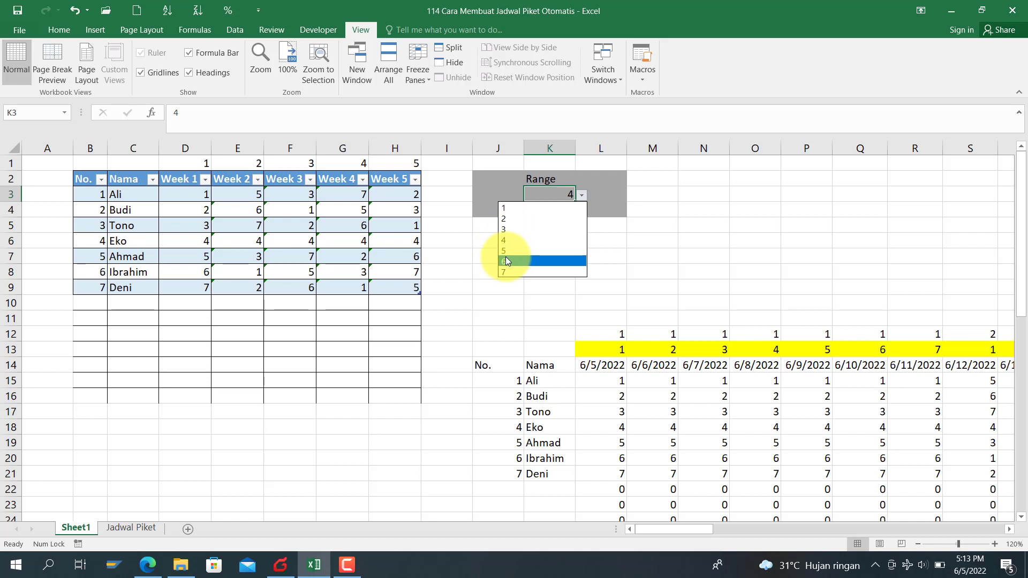
{"action": "left_click", "coordinate": [509, 220]}
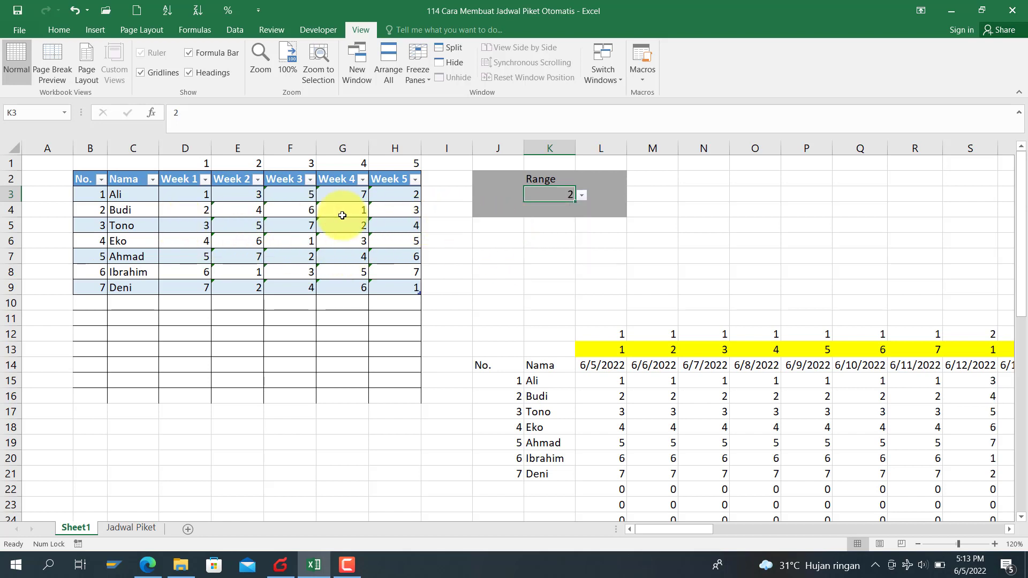
Step: Compare the weekly day numbers on Sheet1 with the dates and formulas in the Jadwal Piket sheet's schedule
{"action": "left_click", "coordinate": [196, 194]}
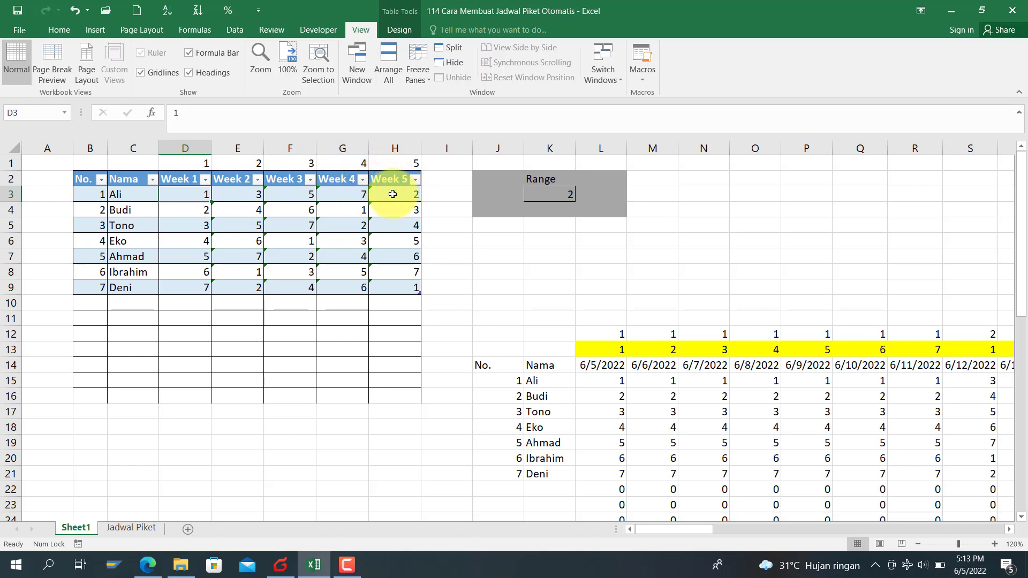
{"action": "left_click", "coordinate": [137, 527]}
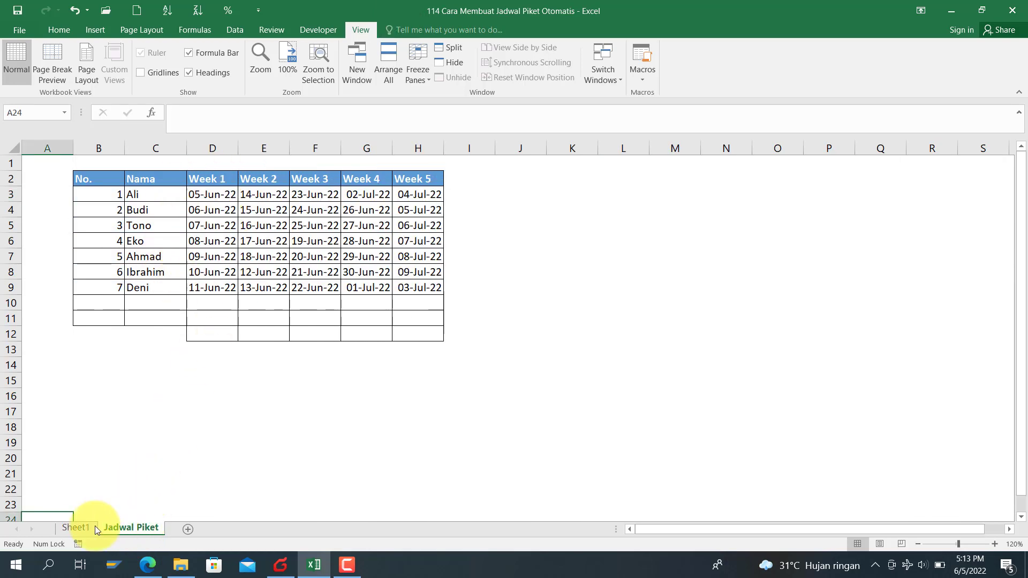
{"action": "left_click", "coordinate": [78, 527]}
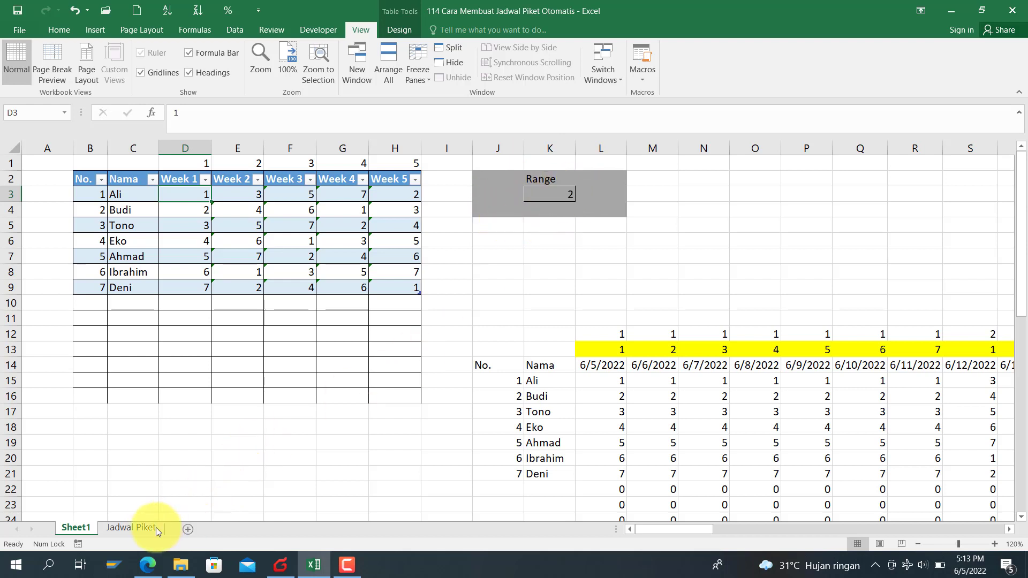
{"action": "left_click", "coordinate": [133, 527]}
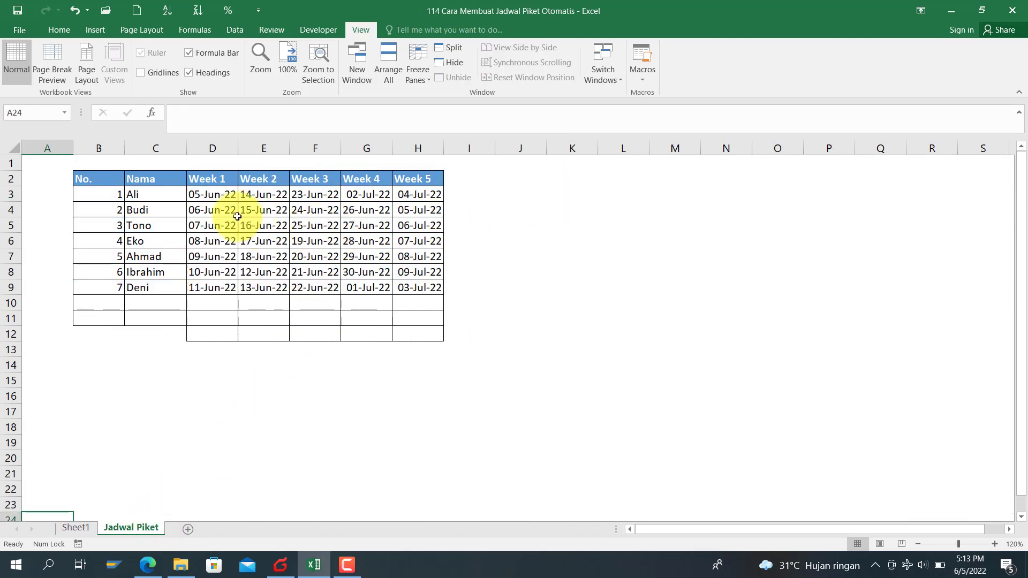
{"action": "left_click", "coordinate": [263, 196]}
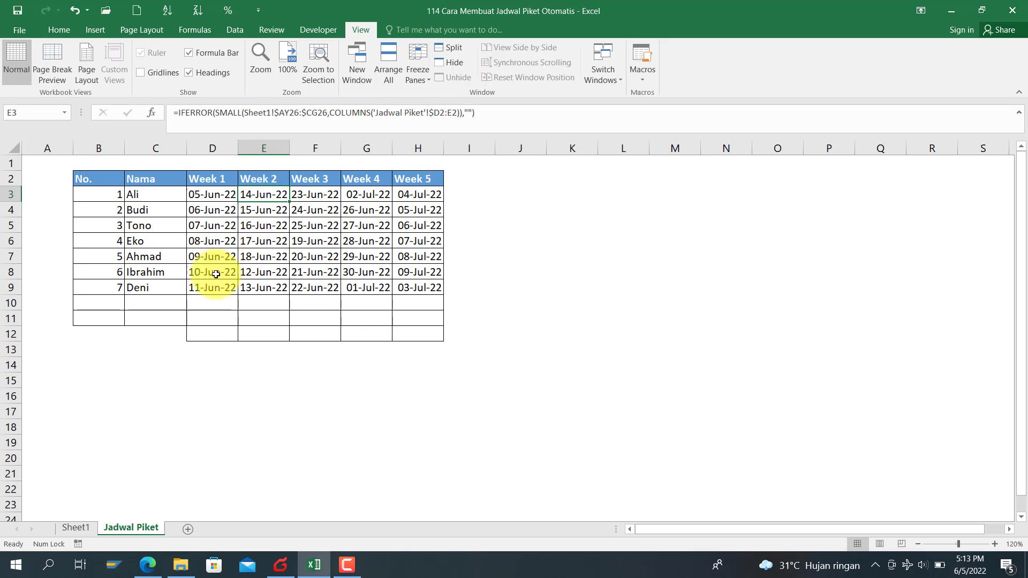
{"action": "left_click", "coordinate": [307, 272]}
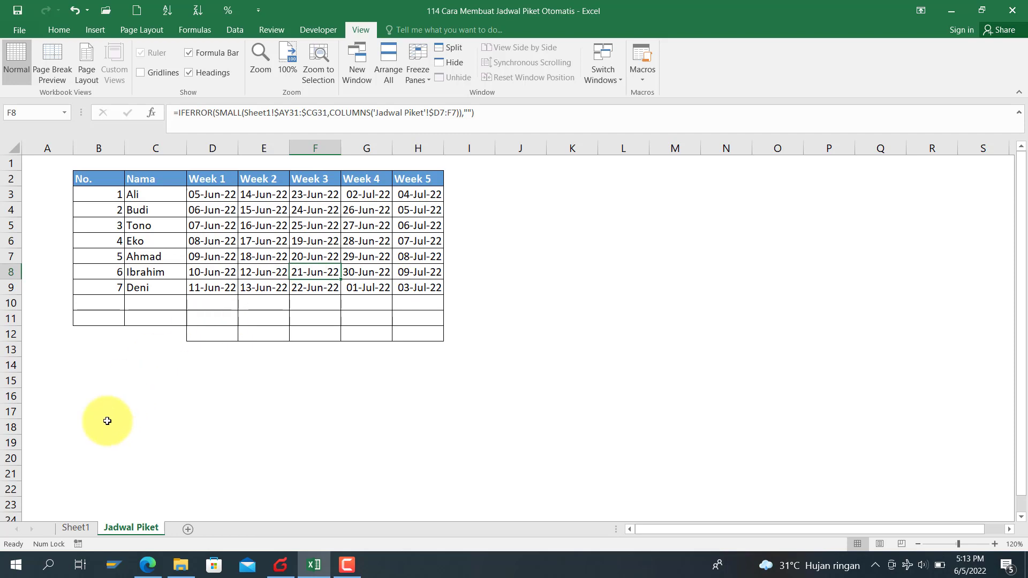
{"action": "left_click", "coordinate": [77, 529]}
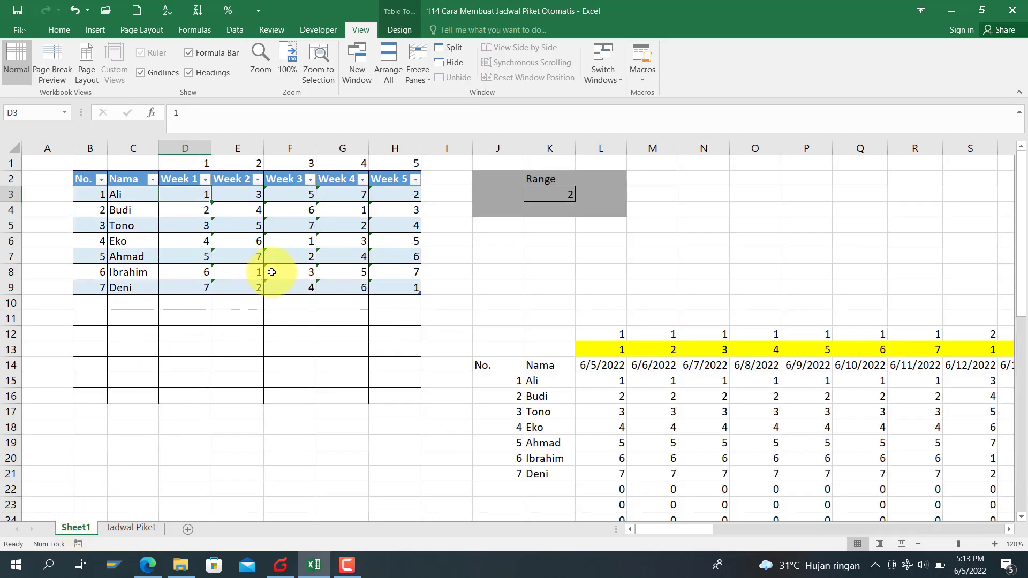
{"action": "left_click", "coordinate": [230, 378]}
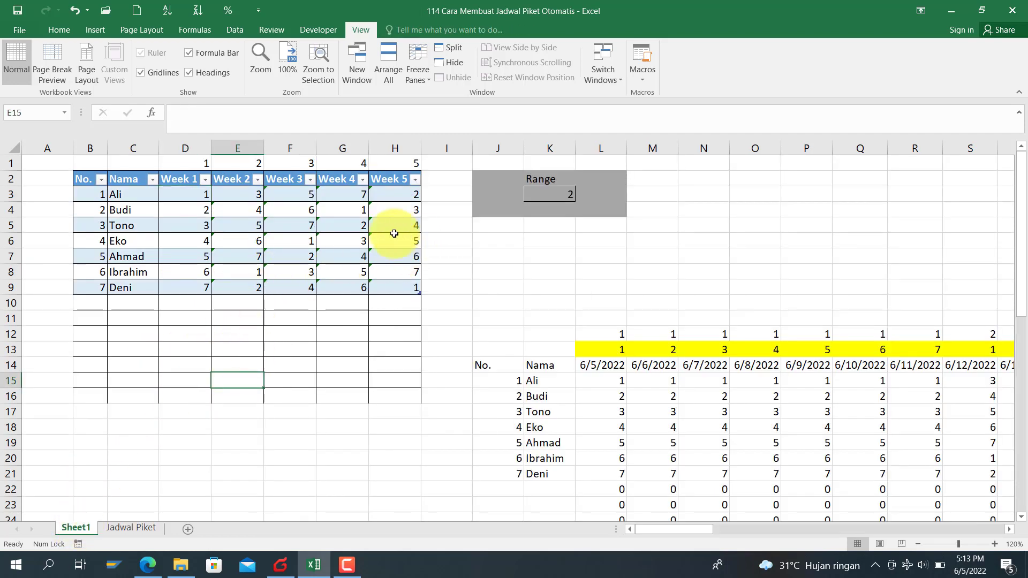
Step: Clear the Week 1 to Week 5 values in D3:H9 and the Range value in K3 on Sheet1
{"action": "left_click", "coordinate": [554, 197]}
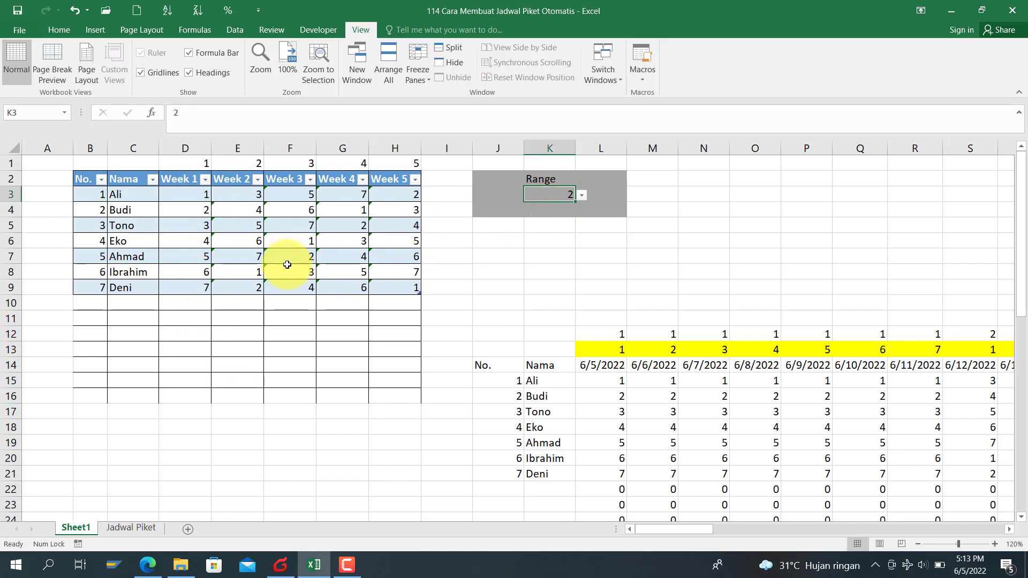
{"action": "left_click_drag", "start_coordinate": [193, 195], "coordinate": [409, 285]}
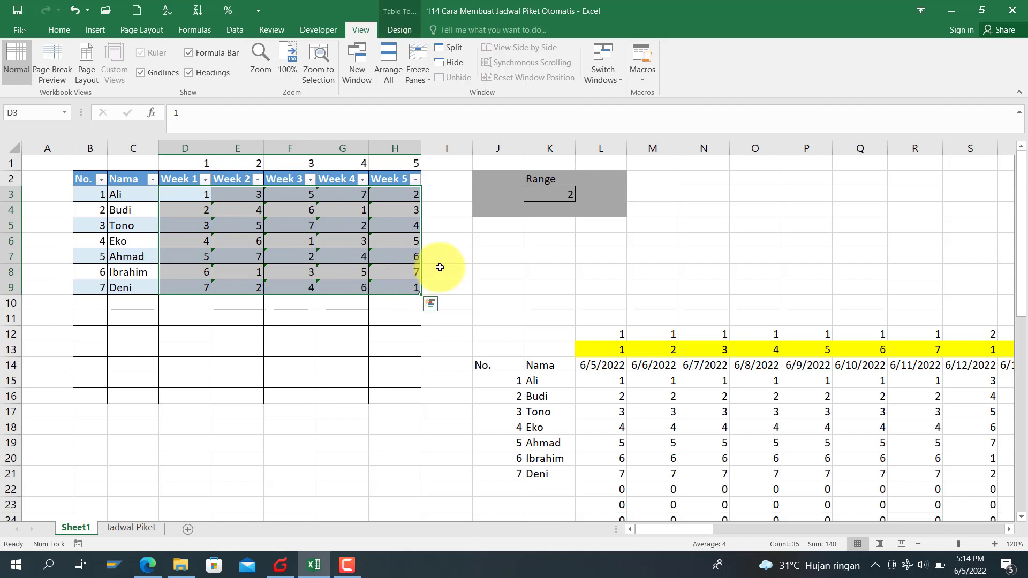
{"action": "key", "text": "Delete"}
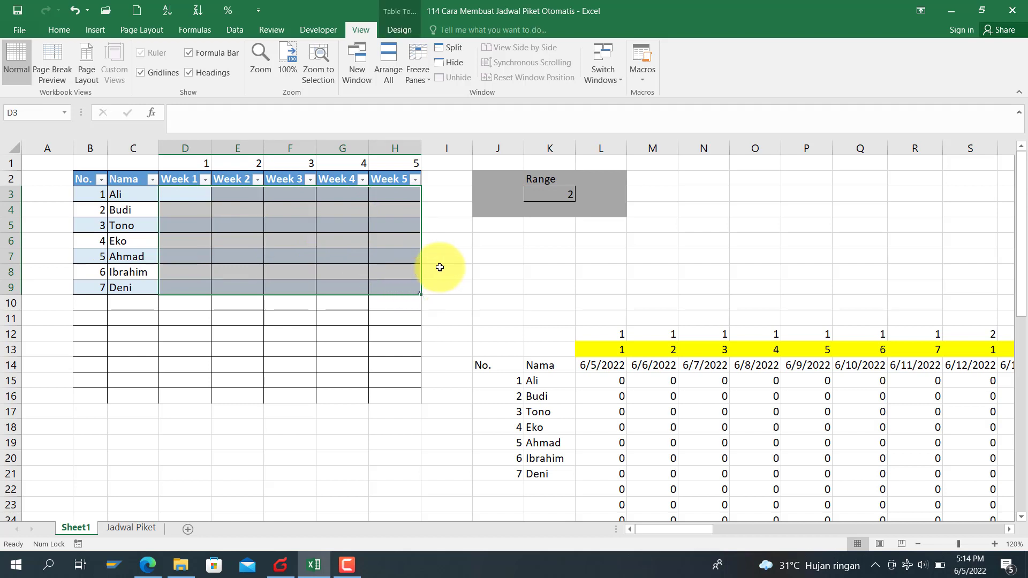
{"action": "left_click", "coordinate": [565, 196]}
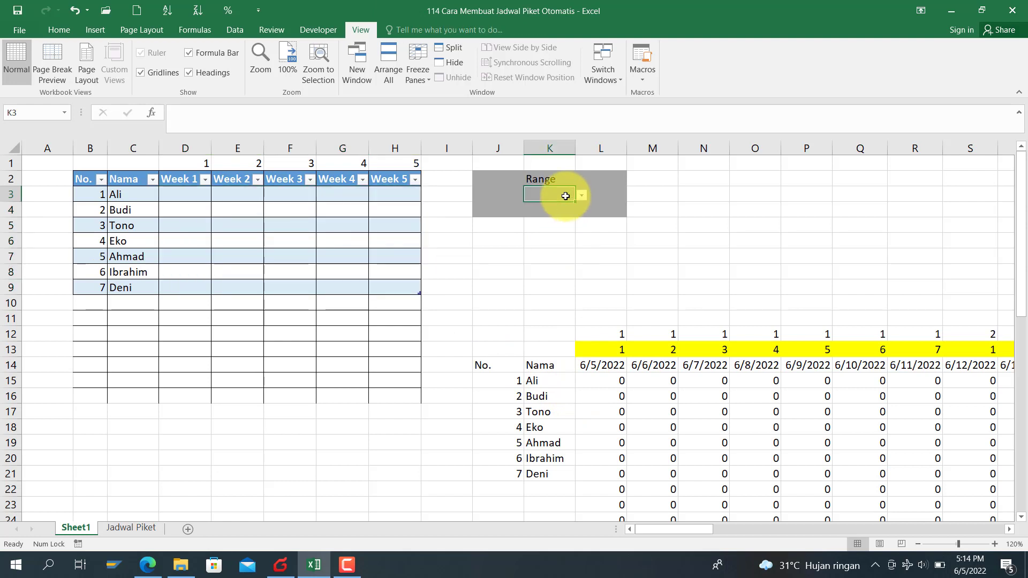
Step: Clear the numbers and names from B3:C10 under the No. and Nama headers on Sheet1
{"action": "left_click", "coordinate": [580, 196]}
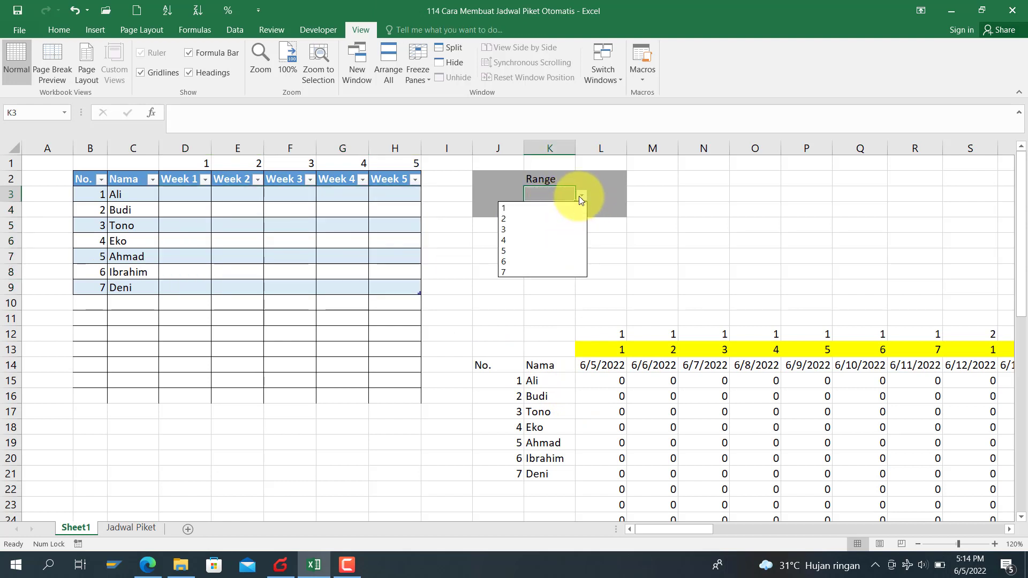
{"action": "left_click", "coordinate": [580, 196]}
{"action": "left_click", "coordinate": [101, 194]}
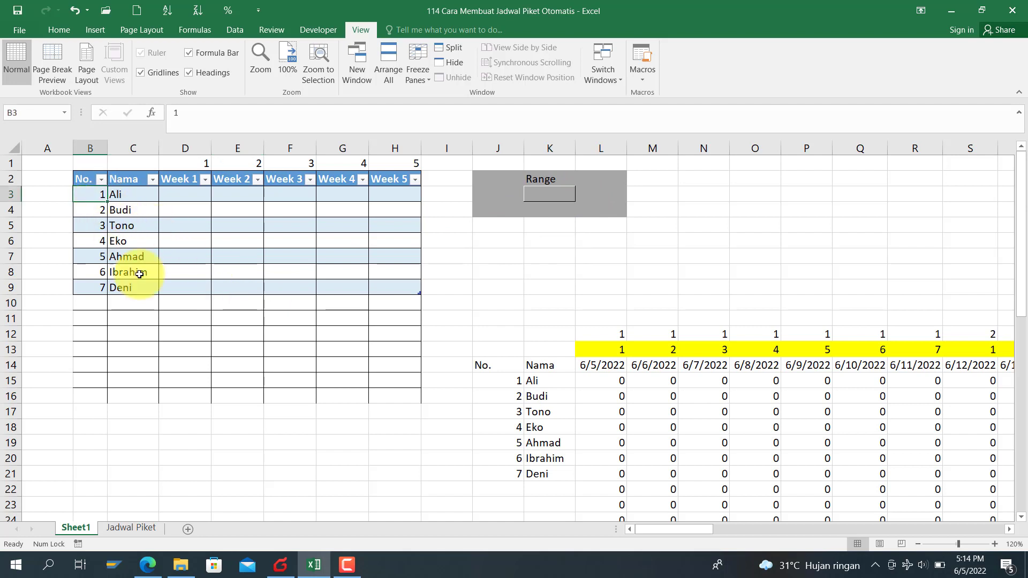
{"action": "left_click", "coordinate": [150, 301], "text": "shift"}
{"action": "key", "text": "Delete"}
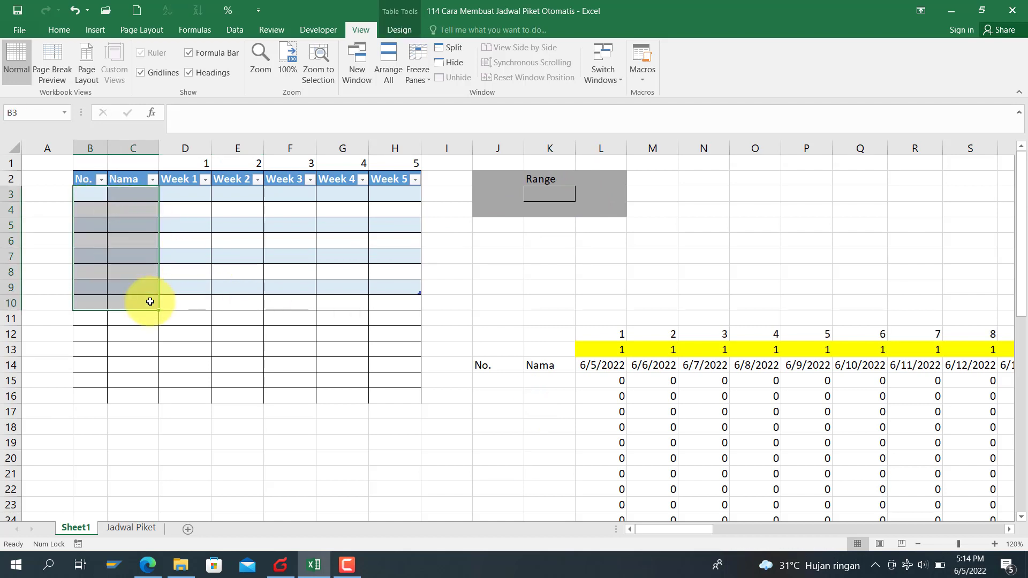
Step: Remove the list data validation from the Range cell K3
{"action": "left_click", "coordinate": [540, 190]}
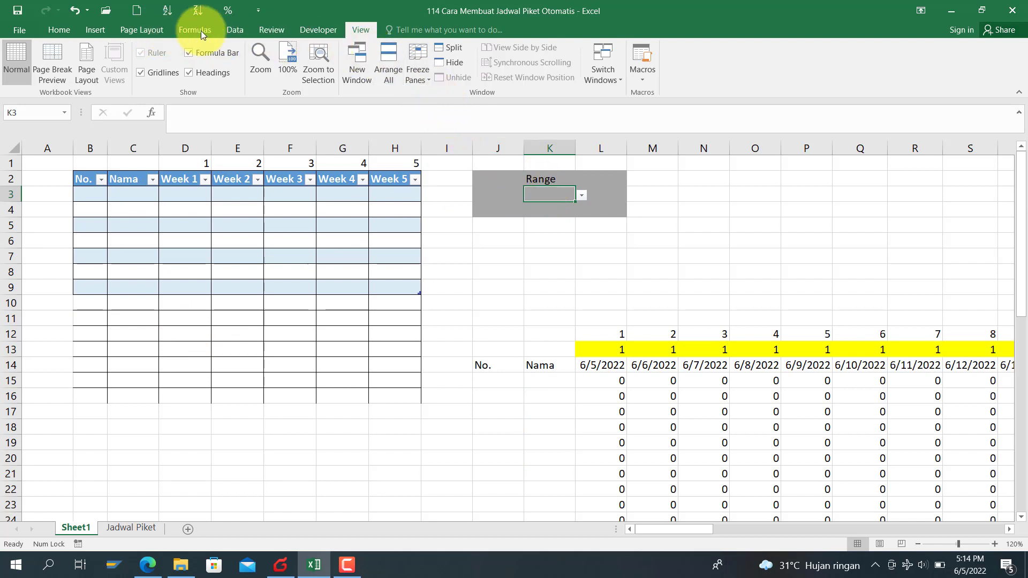
{"action": "left_click", "coordinate": [54, 30]}
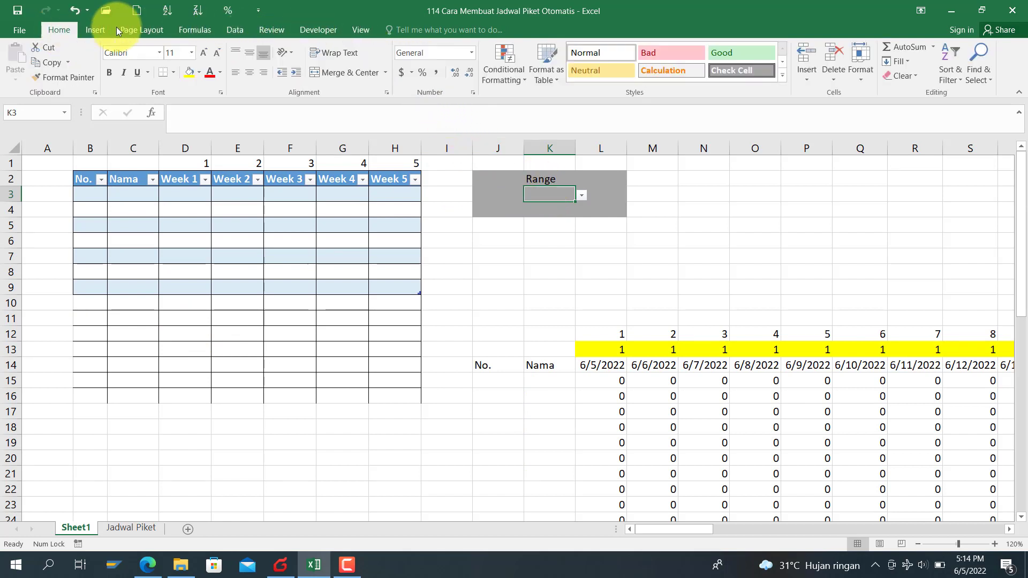
{"action": "left_click", "coordinate": [242, 30]}
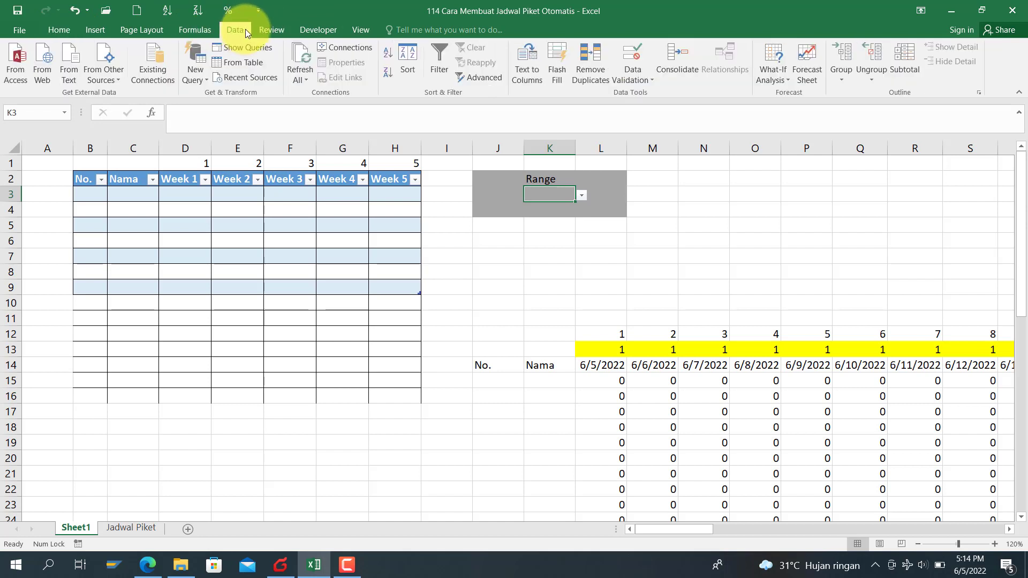
{"action": "left_click", "coordinate": [633, 57]}
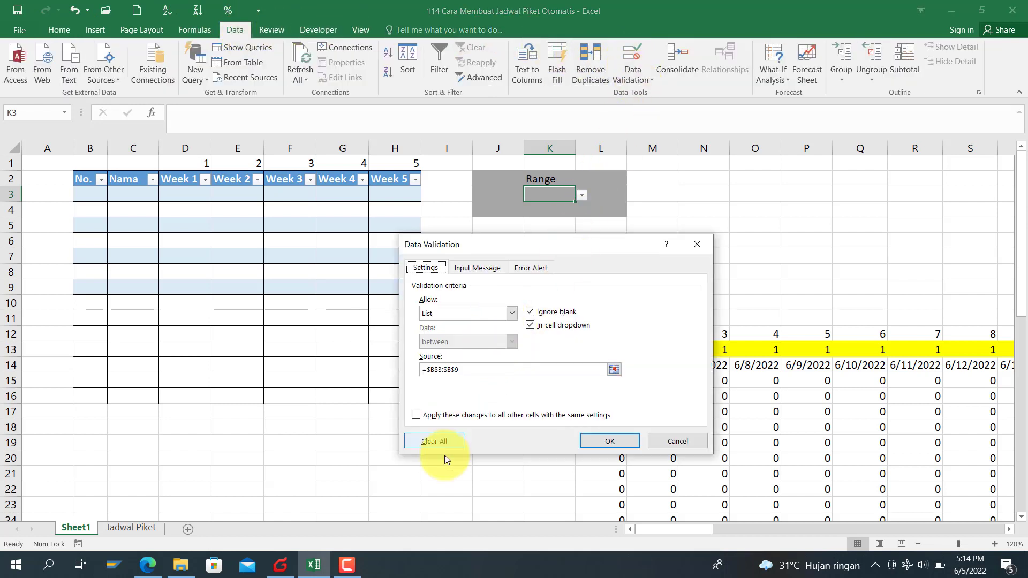
{"action": "left_click", "coordinate": [449, 441]}
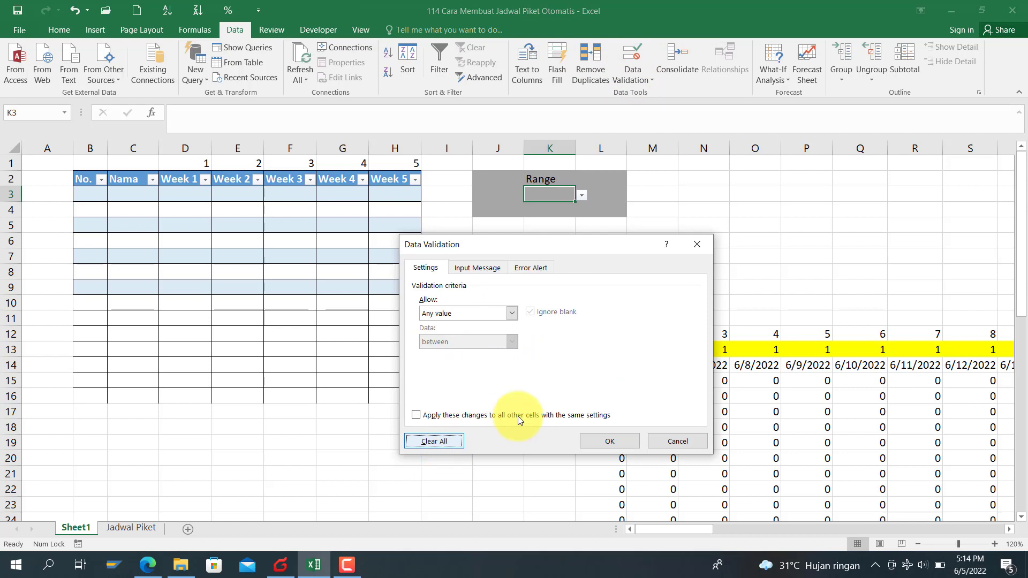
{"action": "left_click", "coordinate": [608, 441]}
{"action": "left_click", "coordinate": [550, 301]}
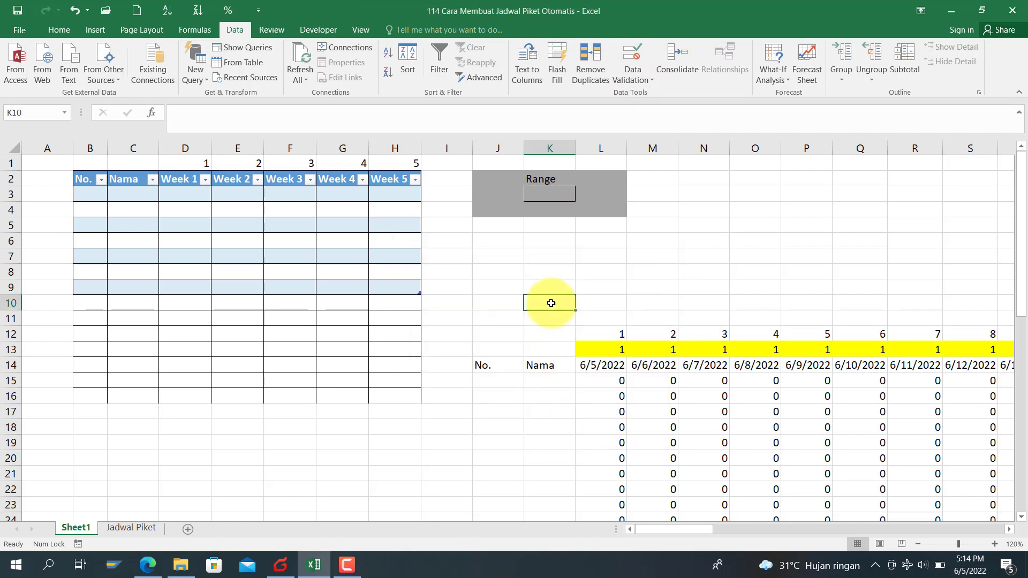
Step: Copy the plain grey cell K4 and paste it over K3 to replace its button-like formatting
{"action": "left_click", "coordinate": [549, 196]}
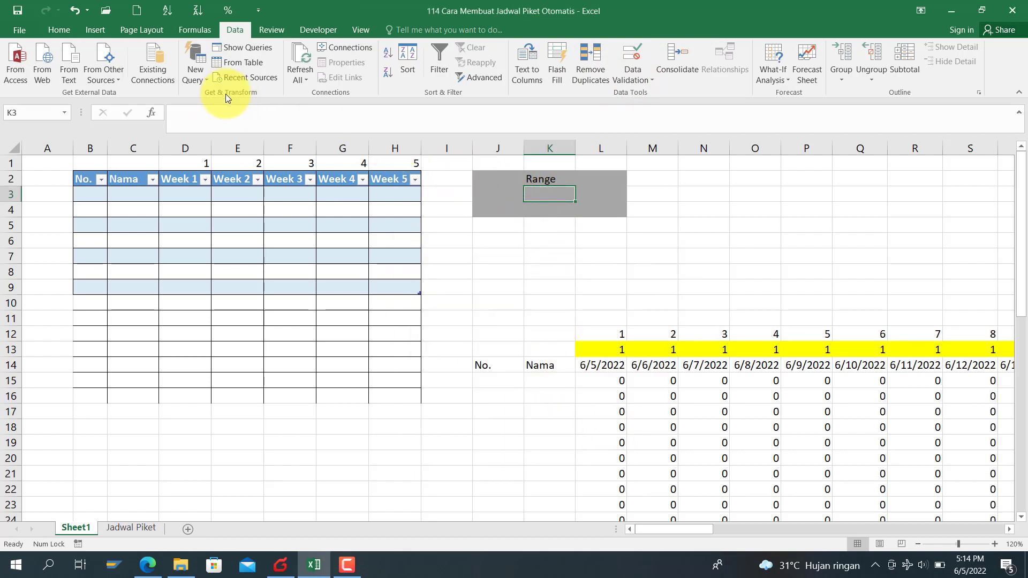
{"action": "left_click", "coordinate": [544, 208]}
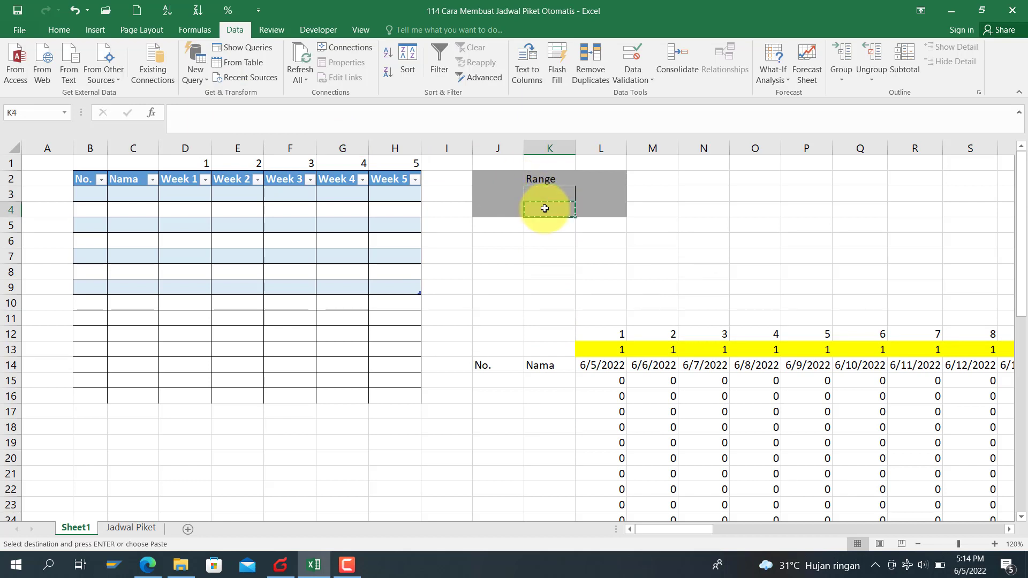
{"action": "key", "text": "Up"}
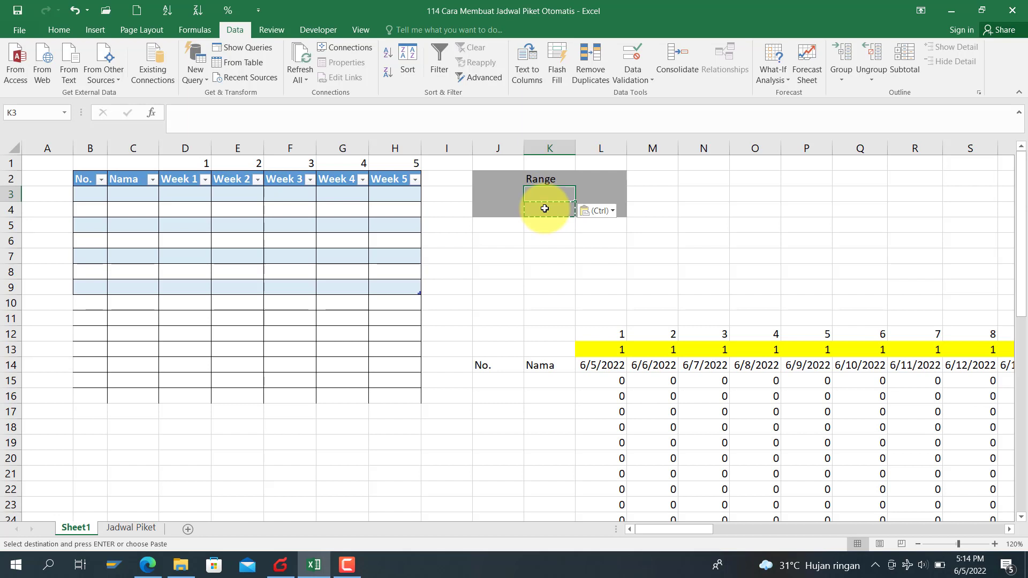
Step: Clear the week and day number rows in L12:AT13 above the dates, keeping their fill
{"action": "left_click", "coordinate": [592, 373]}
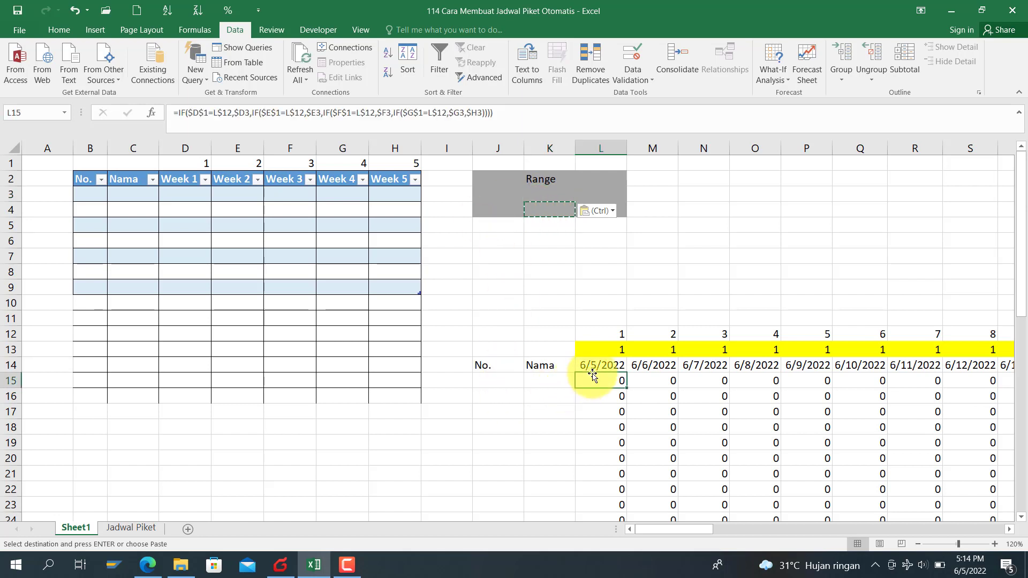
{"action": "key", "text": "Up"}
{"action": "key", "text": "Up"}
{"action": "key", "text": "Up"}
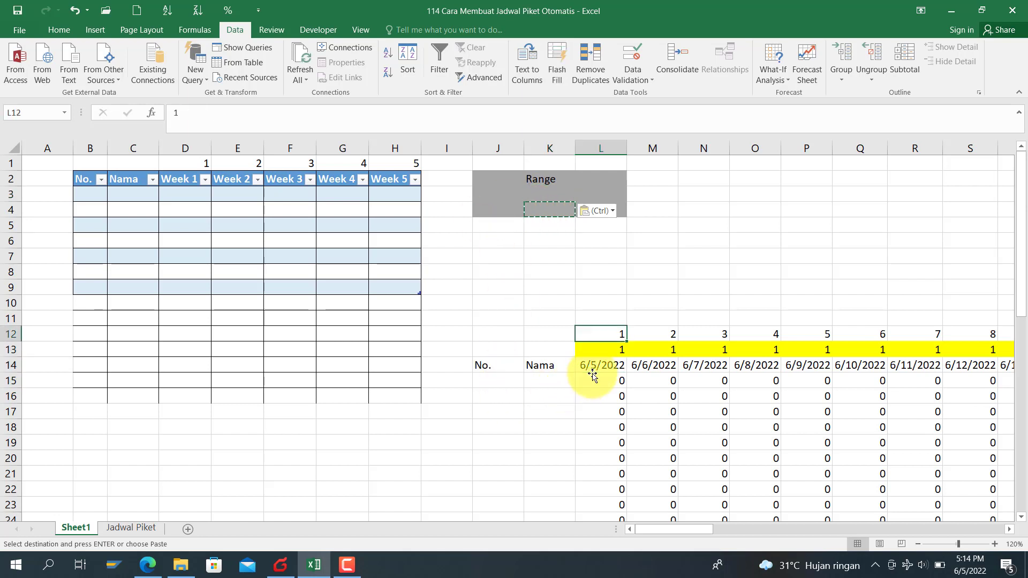
{"action": "key", "text": "ctrl"}
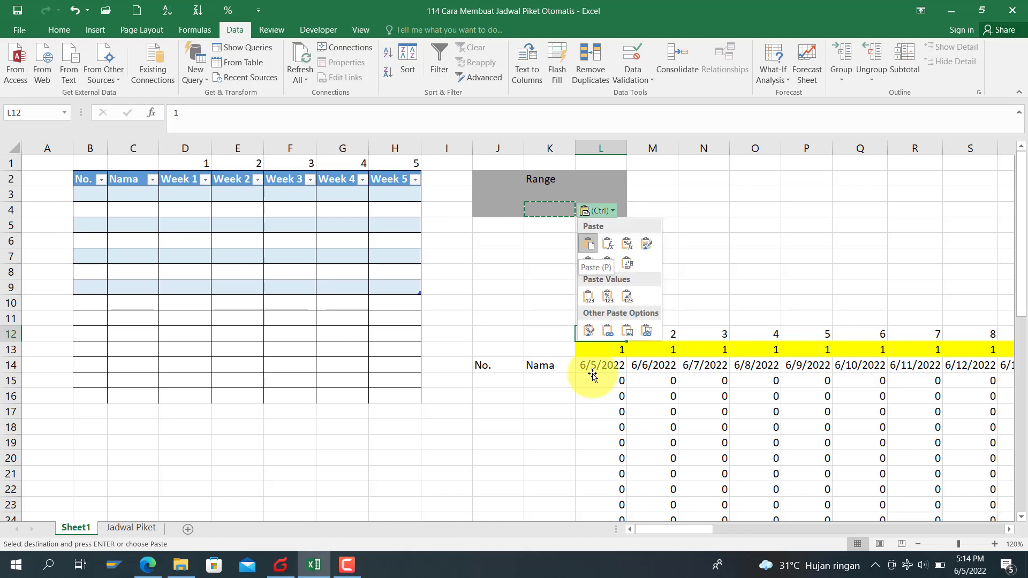
{"action": "key", "text": "Escape"}
{"action": "key", "text": "shift+Down"}
{"action": "key", "text": "shift+Down"}
{"action": "key", "text": "shift+Down"}
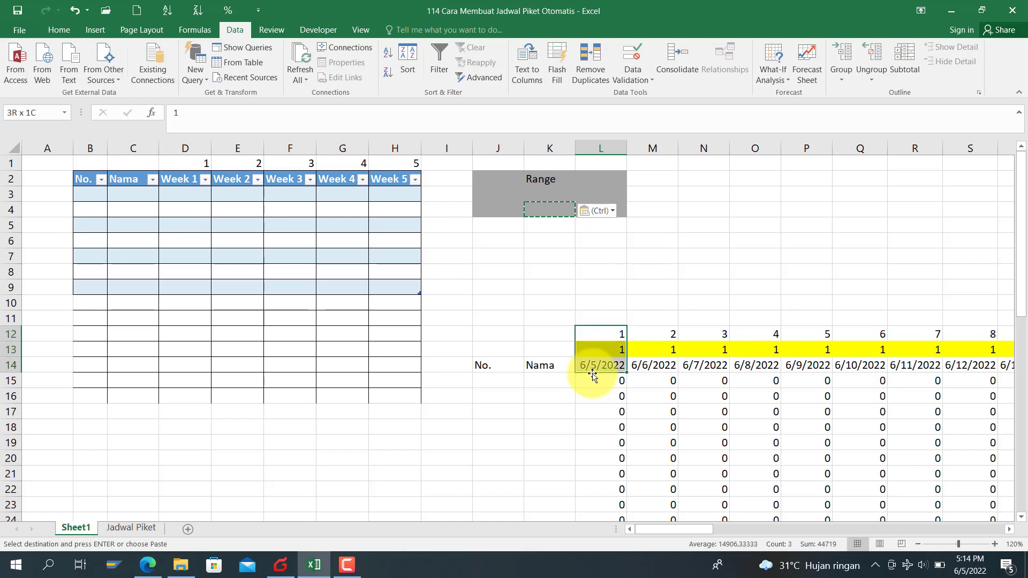
{"action": "key", "text": "shift+Right"}
{"action": "key", "text": "shift+Right"}
{"action": "key", "text": "shift+Right"}
{"action": "key", "text": "shift+Right"}
{"action": "key", "text": "shift+Right"}
{"action": "key", "text": "shift+Right"}
{"action": "key", "text": "shift+Right"}
{"action": "key", "text": "shift+Right"}
{"action": "key", "text": "shift+Right"}
{"action": "key", "text": "shift+Right"}
{"action": "key", "text": "shift+Right"}
{"action": "key", "text": "shift+Right"}
{"action": "key", "text": "shift+Right"}
{"action": "key", "text": "shift+Right"}
{"action": "key", "text": "shift+Right"}
{"action": "key", "text": "shift+Right"}
{"action": "key", "text": "shift+Right"}
{"action": "key", "text": "shift+Right"}
{"action": "key", "text": "shift+Right"}
{"action": "key", "text": "shift+Right"}
{"action": "key", "text": "shift+Right"}
{"action": "key", "text": "shift+Right"}
{"action": "key", "text": "shift+Right"}
{"action": "key", "text": "shift+Right"}
{"action": "key", "text": "shift+Right"}
{"action": "key", "text": "shift+Right"}
{"action": "key", "text": "shift+Right"}
{"action": "key", "text": "shift+Right"}
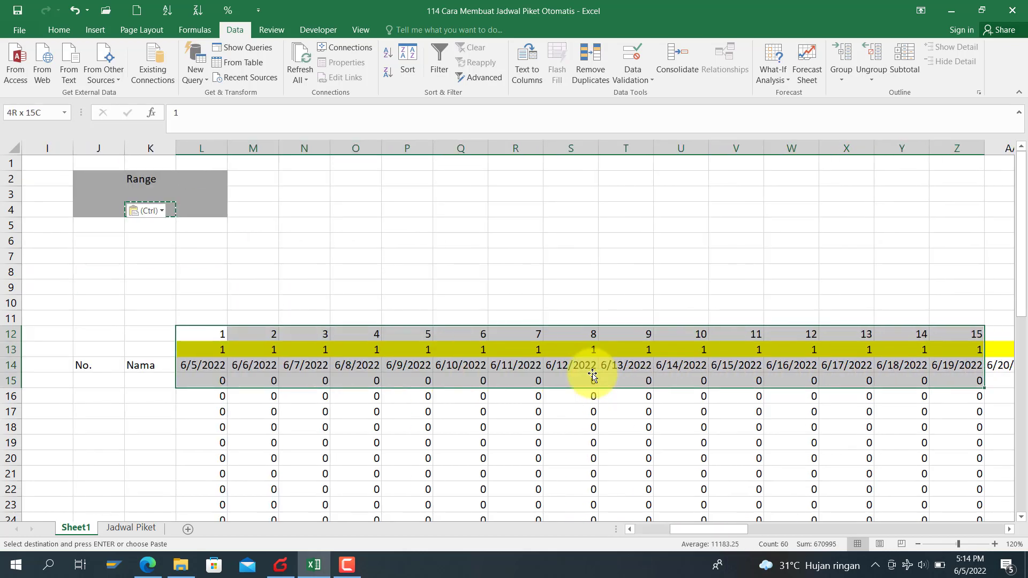
{"action": "key", "text": "shift+Right"}
{"action": "key", "text": "shift+Right"}
{"action": "key", "text": "shift+Right"}
{"action": "key", "text": "shift+Right"}
{"action": "key", "text": "shift+Right"}
{"action": "key", "text": "shift+Right"}
{"action": "key", "text": "shift+Right"}
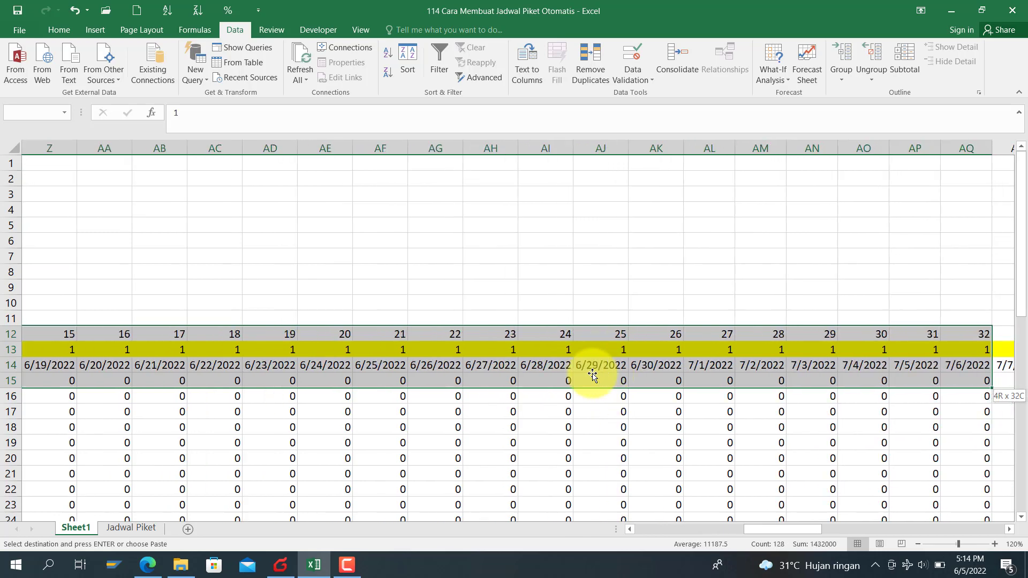
{"action": "key", "text": "shift+Left"}
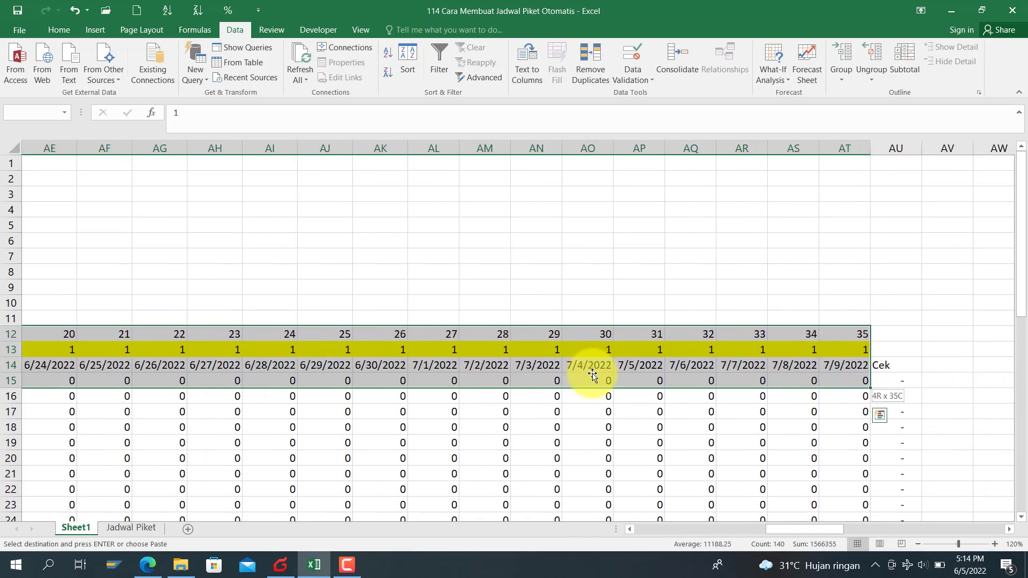
{"action": "key", "text": "shift+Down"}
{"action": "key", "text": "shift+Down"}
{"action": "key", "text": "shift+Down"}
{"action": "key", "text": "shift+Down"}
{"action": "key", "text": "shift+Down"}
{"action": "key", "text": "shift+Down"}
{"action": "key", "text": "shift+Down"}
{"action": "key", "text": "shift+Down"}
{"action": "key", "text": "shift+Down"}
{"action": "key", "text": "shift+Down"}
{"action": "key", "text": "shift+Down"}
{"action": "key", "text": "shift+Down"}
{"action": "key", "text": "shift+Down"}
{"action": "key", "text": "shift+Down"}
{"action": "key", "text": "shift+Down"}
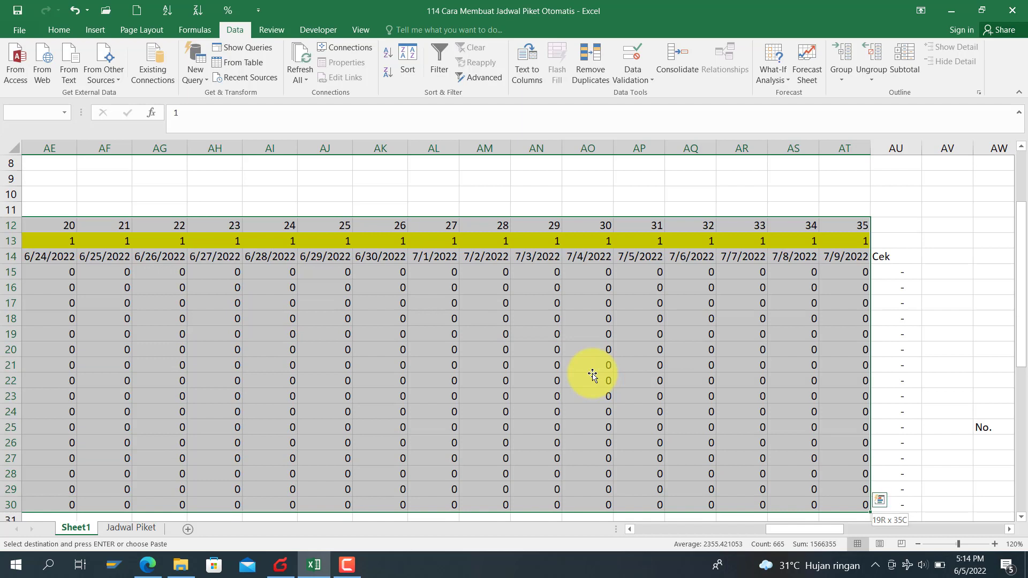
{"action": "key", "text": "shift+Up"}
{"action": "key", "text": "shift+Up"}
{"action": "key", "text": "shift+Up"}
{"action": "key", "text": "shift+Up"}
{"action": "key", "text": "shift+Up"}
{"action": "key", "text": "shift+Up"}
{"action": "key", "text": "shift+Up"}
{"action": "key", "text": "shift+Up"}
{"action": "key", "text": "shift+Up"}
{"action": "key", "text": "shift+Up"}
{"action": "key", "text": "shift+Up"}
{"action": "key", "text": "shift+Up"}
{"action": "key", "text": "shift+Up"}
{"action": "key", "text": "shift+Up"}
{"action": "key", "text": "shift+Up"}
{"action": "key", "text": "shift+Up"}
{"action": "key", "text": "shift+Up"}
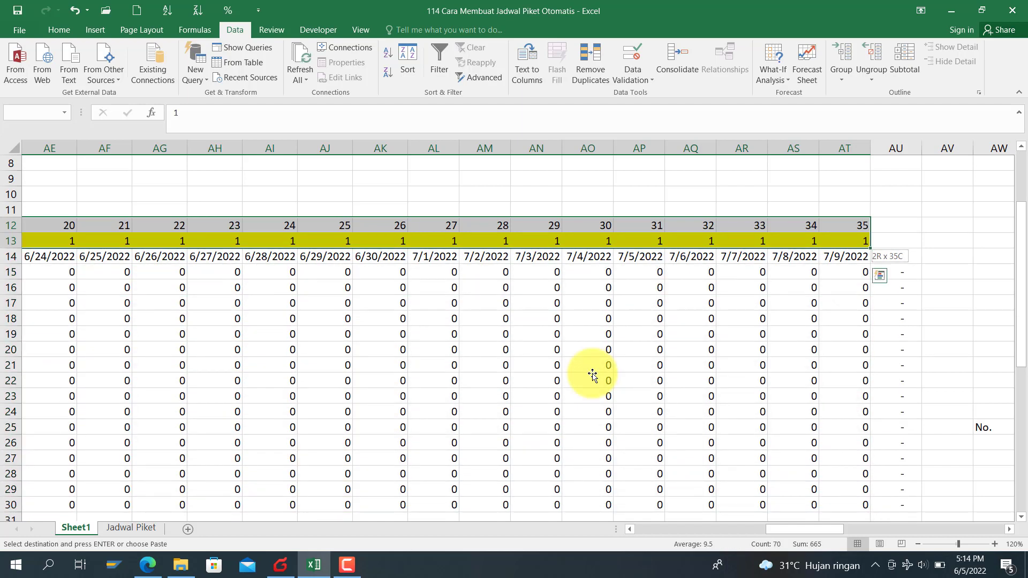
{"action": "key", "text": "Return"}
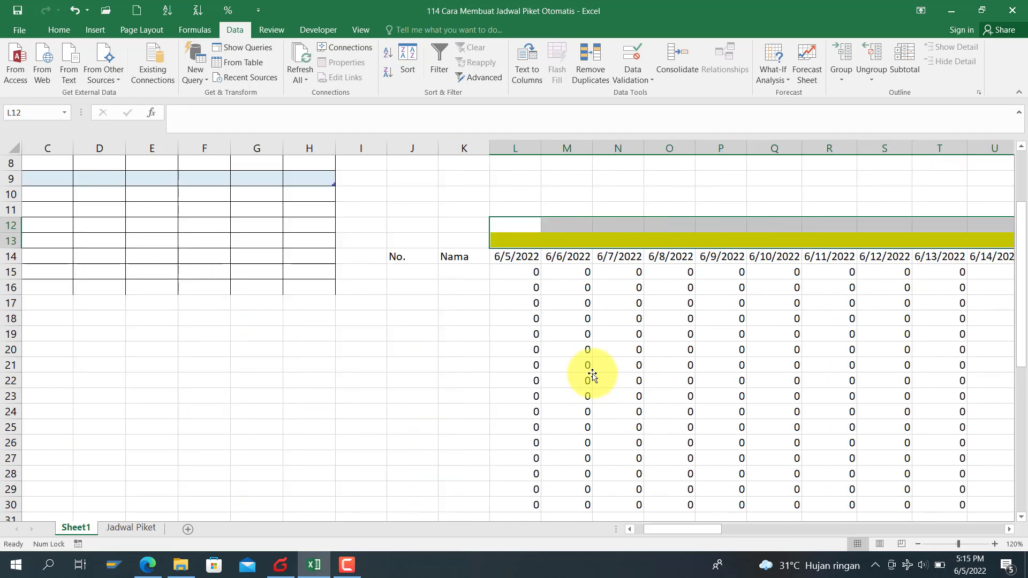
Step: Clear the dates and the schedule formulas beneath them in L14:AT30
{"action": "key", "text": "Down"}
{"action": "key", "text": "Down"}
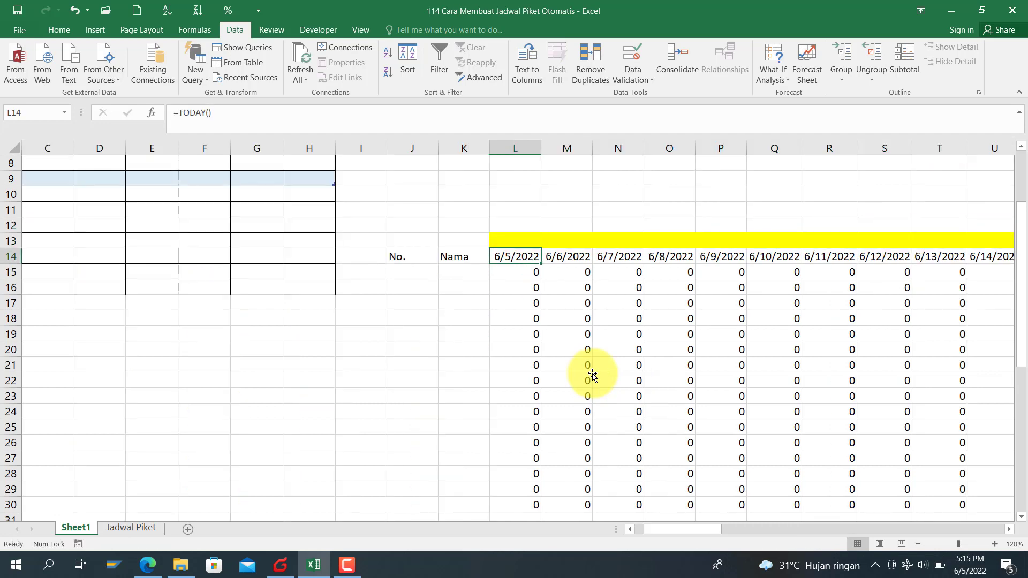
{"action": "key", "text": "ctrl+shift+Down"}
{"action": "key", "text": "ctrl+shift+Right"}
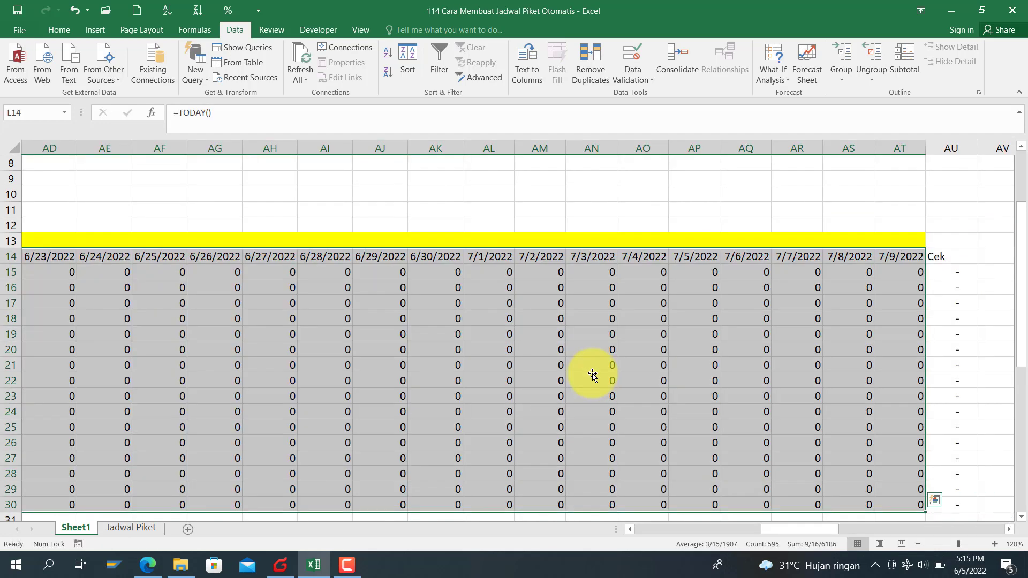
{"action": "key", "text": "Delete"}
{"action": "left_click", "coordinate": [595, 376]}
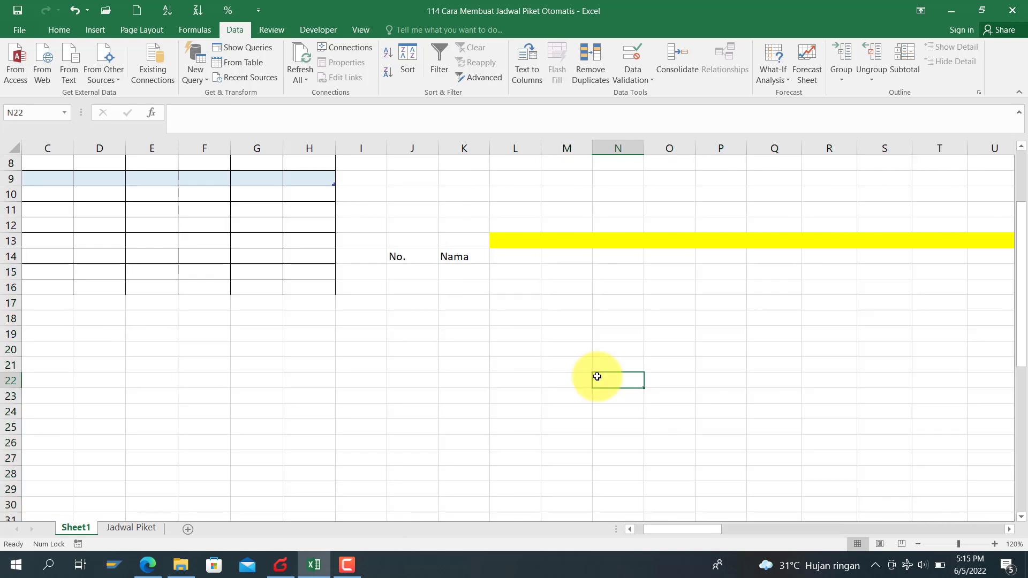
Step: Clear the dates and formulas in AY25:CG35 of the second helper table on Sheet1
{"action": "key", "text": "Down"}
{"action": "key", "text": "Right"}
{"action": "key", "text": "Right"}
{"action": "key", "text": "Right"}
{"action": "key", "text": "Right"}
{"action": "key", "text": "Right"}
{"action": "key", "text": "Right"}
{"action": "key", "text": "Right"}
{"action": "key", "text": "Right"}
{"action": "key", "text": "Right"}
{"action": "key", "text": "Right"}
{"action": "key", "text": "Right"}
{"action": "key", "text": "Right"}
{"action": "key", "text": "Right"}
{"action": "key", "text": "Right"}
{"action": "key", "text": "Right"}
{"action": "key", "text": "Right"}
{"action": "key", "text": "Right"}
{"action": "key", "text": "Right"}
{"action": "key", "text": "Right"}
{"action": "key", "text": "Right"}
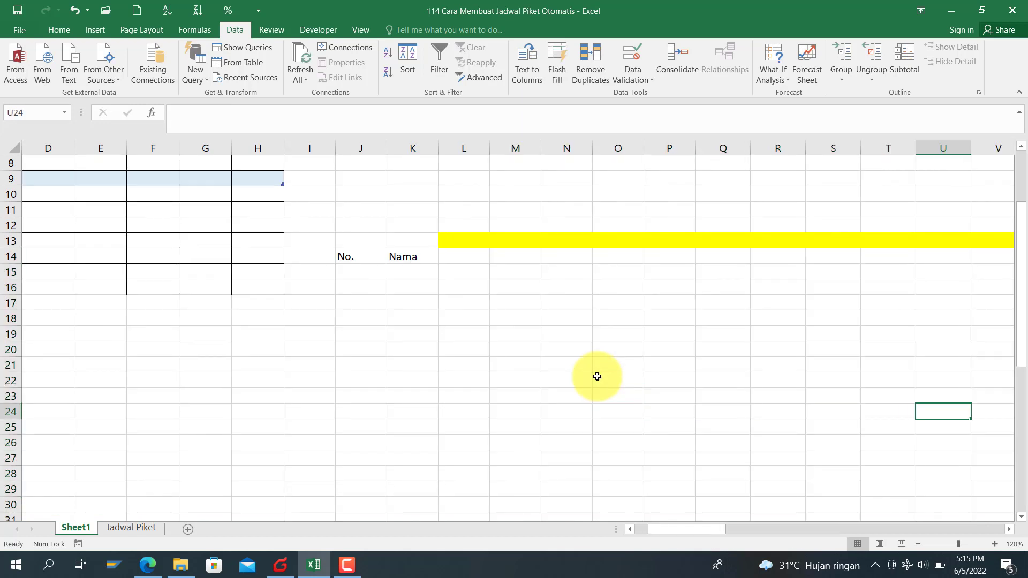
{"action": "key", "text": "Right"}
{"action": "key", "text": "Right"}
{"action": "key", "text": "Right"}
{"action": "key", "text": "Right"}
{"action": "key", "text": "Right"}
{"action": "key", "text": "Right"}
{"action": "key", "text": "Right"}
{"action": "key", "text": "Right"}
{"action": "key", "text": "Right"}
{"action": "key", "text": "Right"}
{"action": "key", "text": "Right"}
{"action": "key", "text": "Right"}
{"action": "key", "text": "Right"}
{"action": "key", "text": "Right"}
{"action": "key", "text": "Right"}
{"action": "key", "text": "Right"}
{"action": "key", "text": "Right"}
{"action": "key", "text": "Right"}
{"action": "key", "text": "Right"}
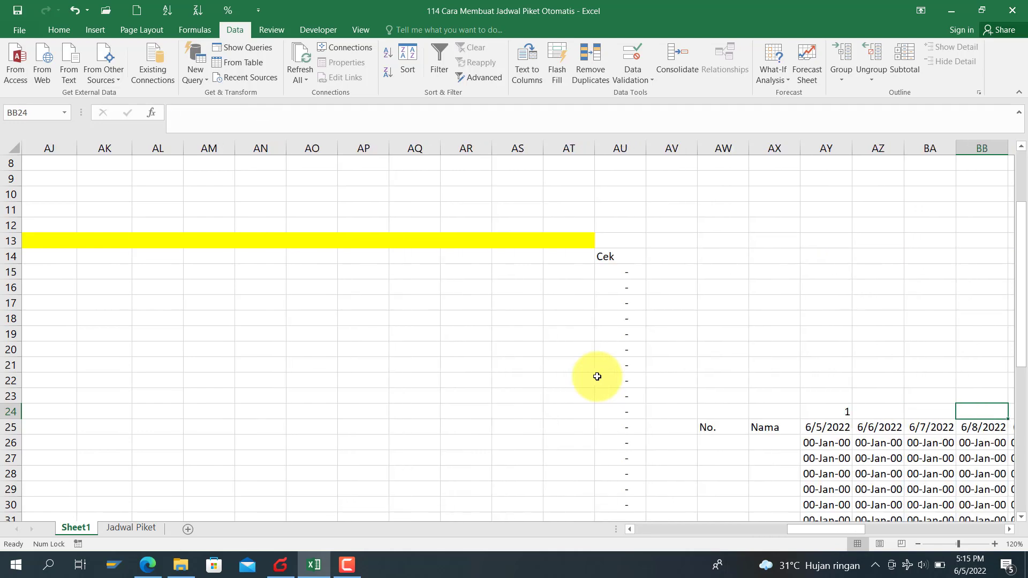
{"action": "scroll", "coordinate": [654, 384], "scroll_direction": "down", "scroll_amount": 1}
{"action": "scroll", "coordinate": [654, 384], "scroll_direction": "down", "scroll_amount": 1}
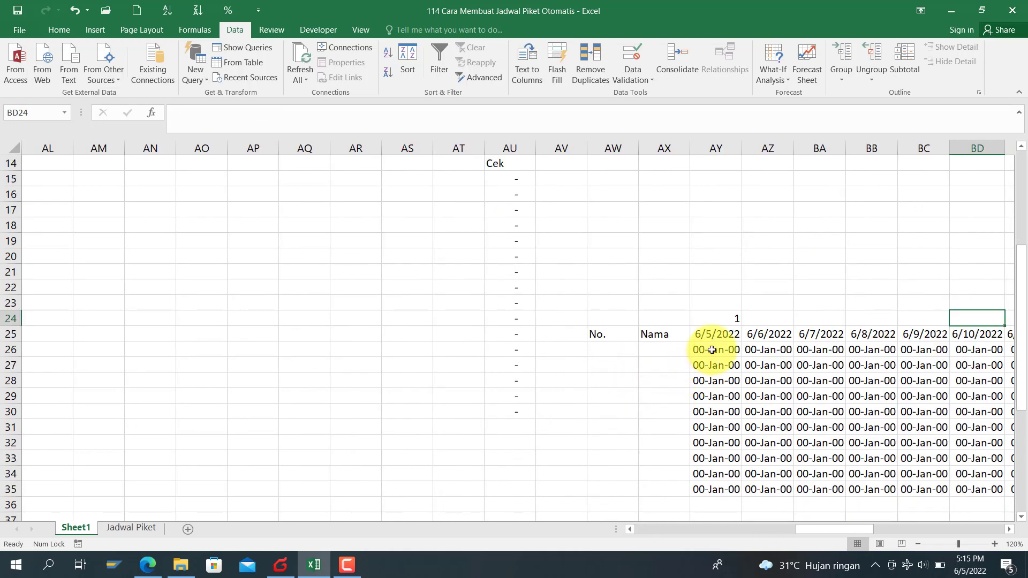
{"action": "left_click", "coordinate": [713, 351]}
{"action": "key", "text": "Up"}
{"action": "key", "text": "ctrl+shift+Right"}
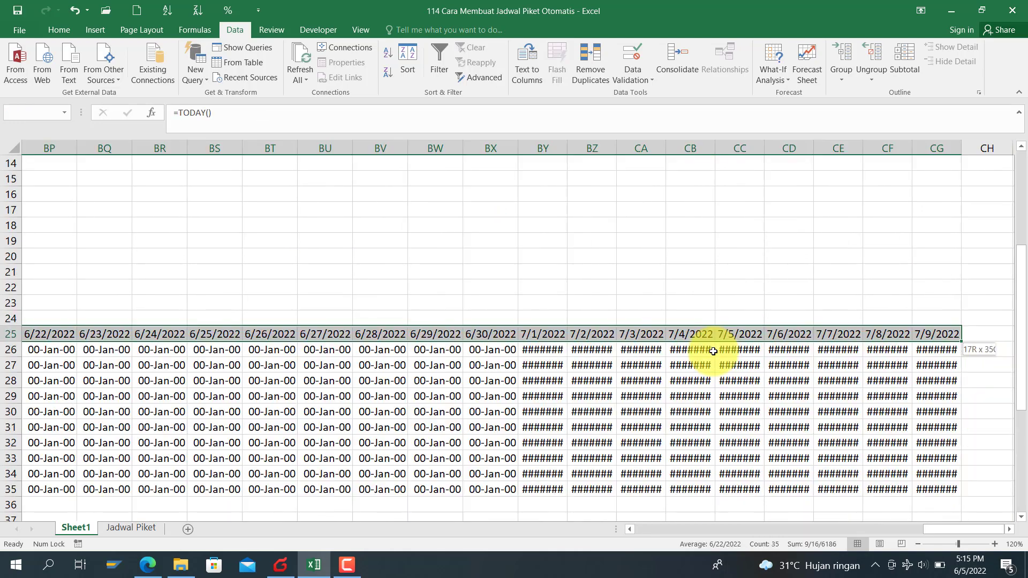
{"action": "key", "text": "ctrl+shift+Down"}
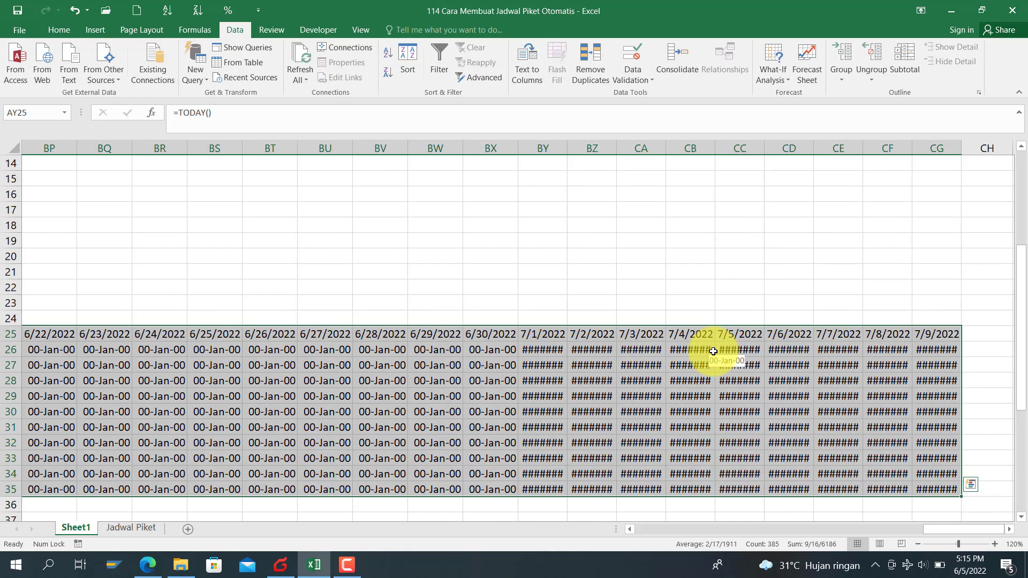
{"action": "key", "text": "Delete"}
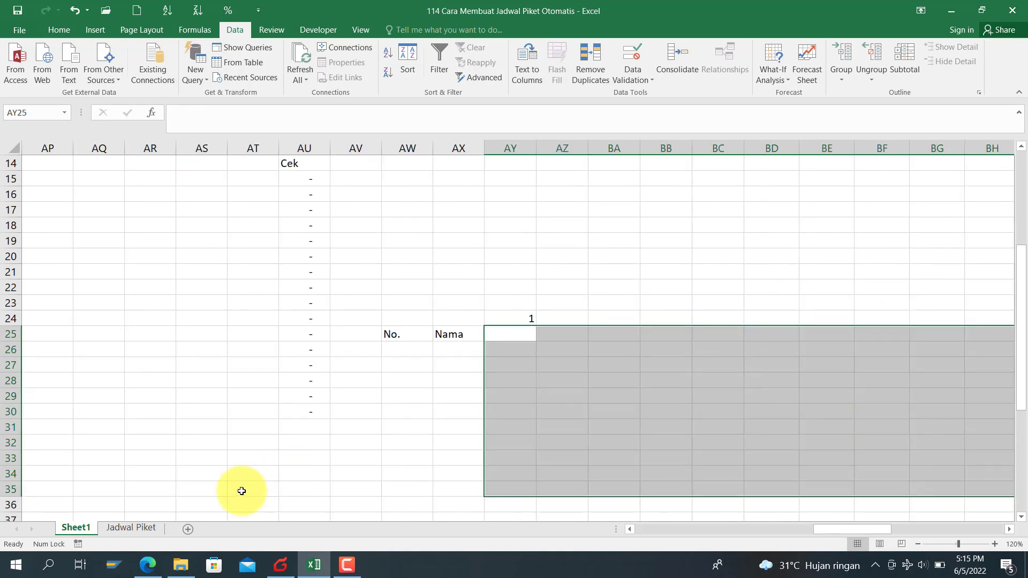
Step: Clear the schedule formulas in B3:H14 of the Jadwal Piket sheet and return to Sheet1
{"action": "left_click", "coordinate": [131, 527]}
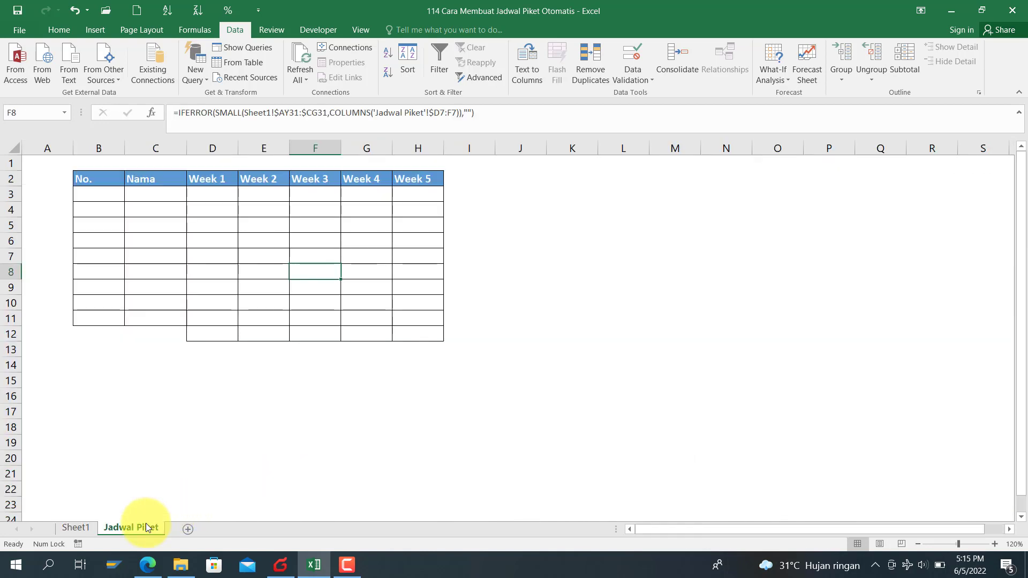
{"action": "left_click", "coordinate": [95, 198]}
{"action": "left_click_drag", "start_coordinate": [100, 194], "coordinate": [432, 371]}
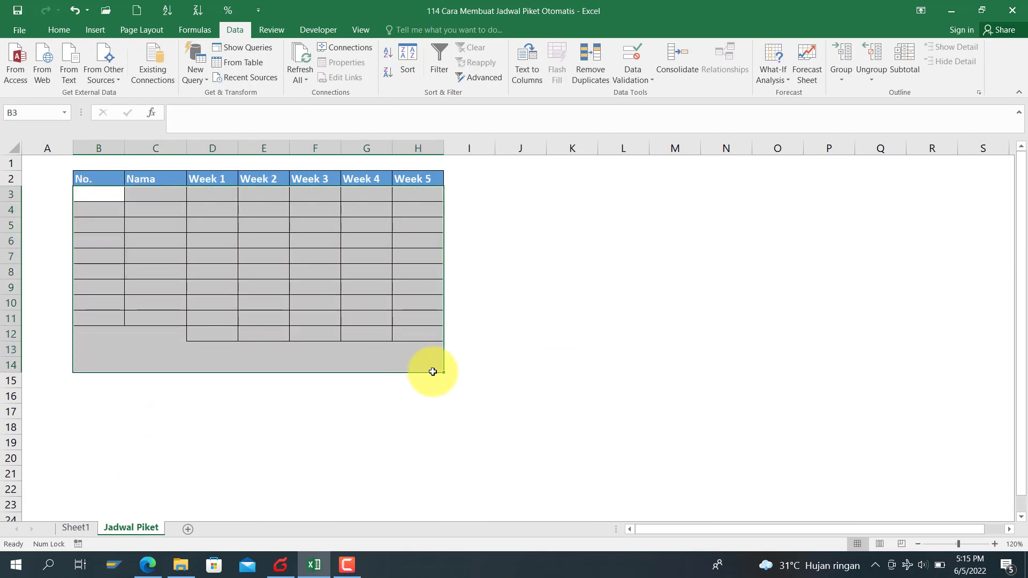
{"action": "left_click", "coordinate": [75, 521]}
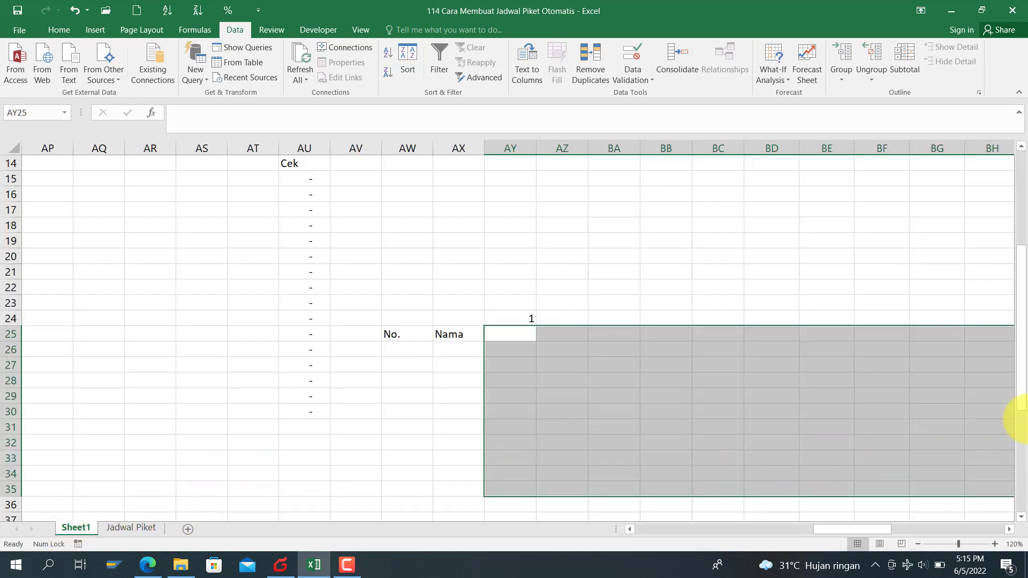
{"action": "left_click_drag", "start_coordinate": [1015, 327], "coordinate": [1023, 198]}
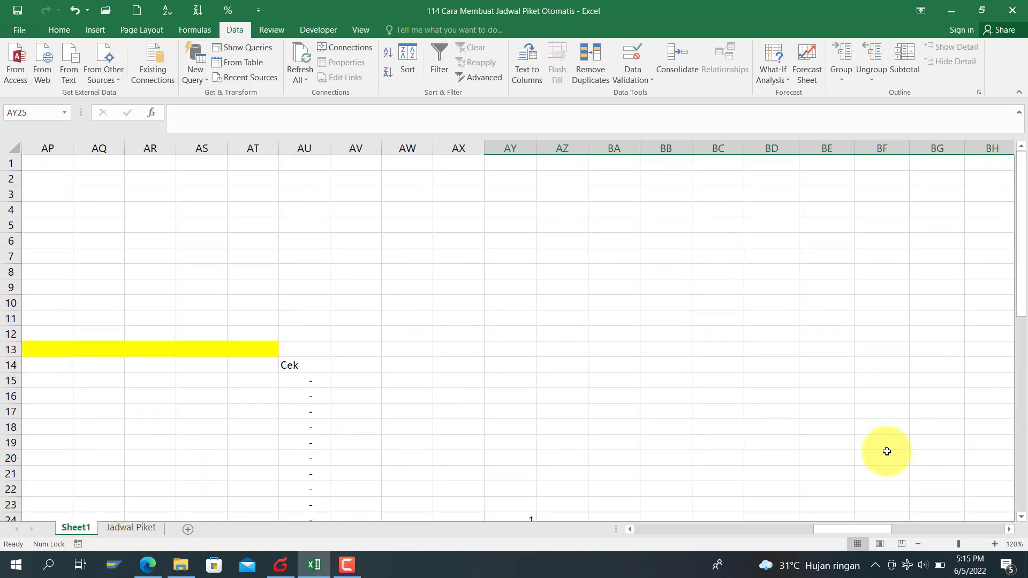
{"action": "left_click_drag", "start_coordinate": [844, 531], "coordinate": [381, 529]}
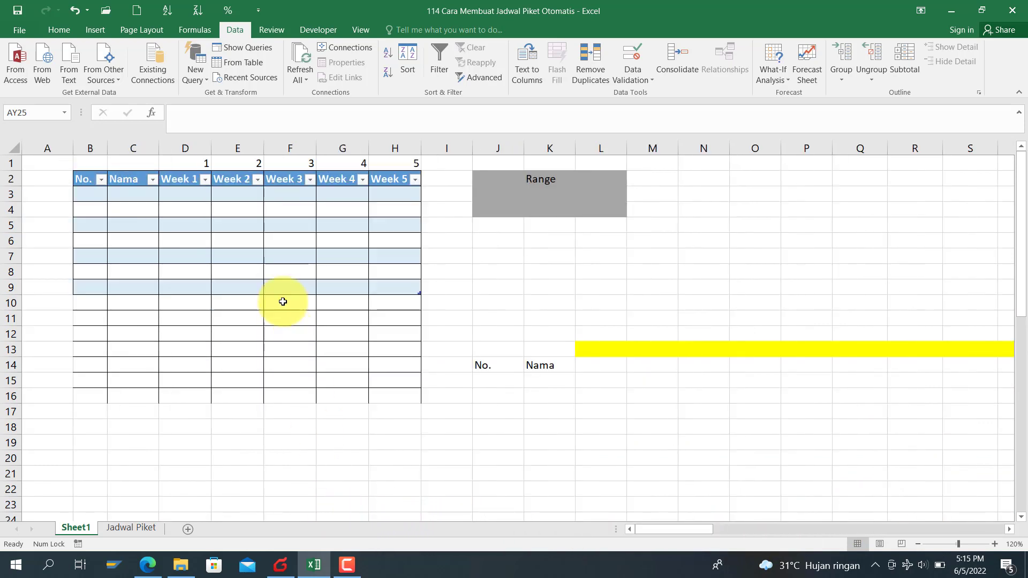
{"action": "left_click", "coordinate": [276, 241]}
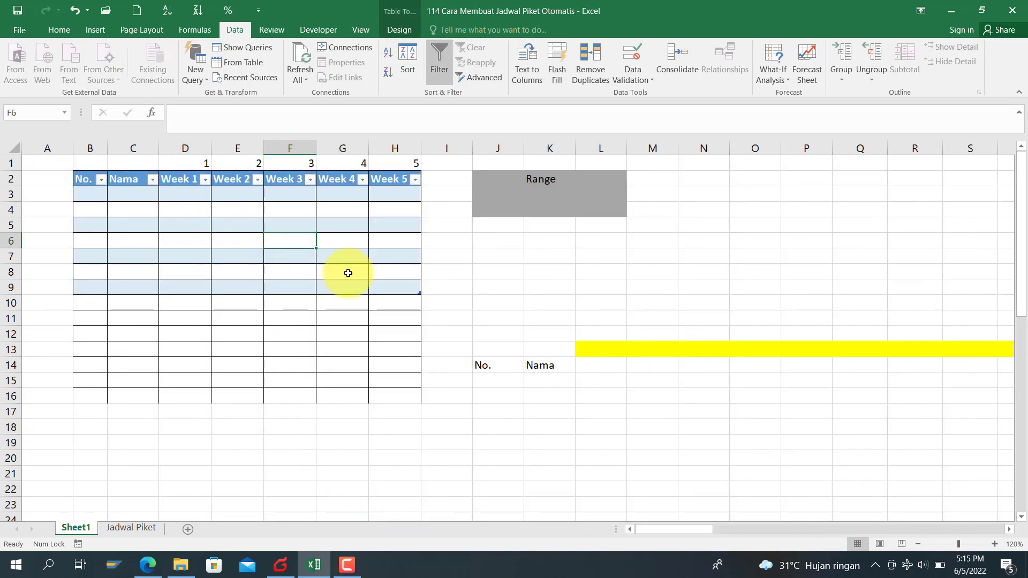
{"action": "right_click", "coordinate": [401, 289]}
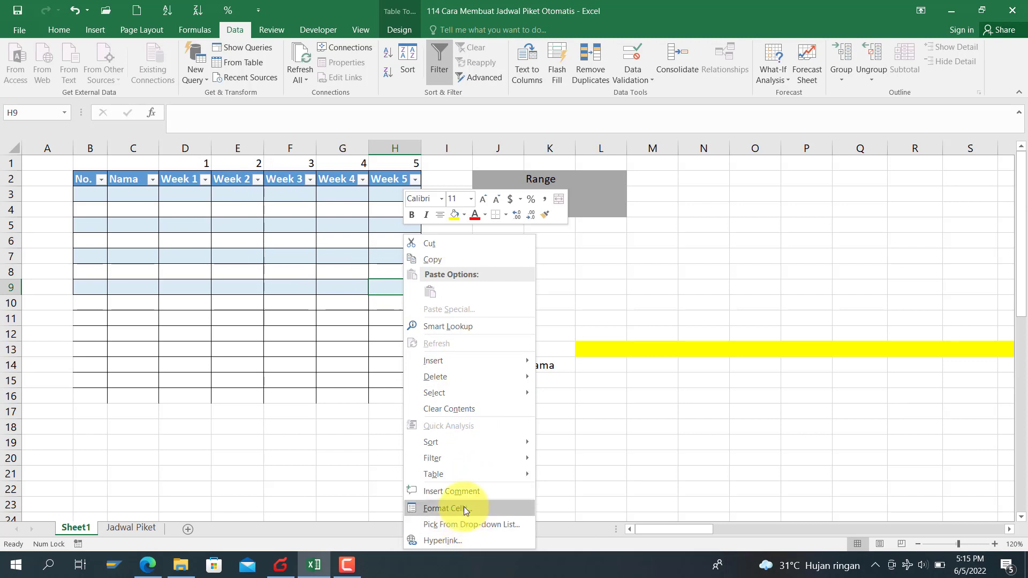
{"action": "left_click", "coordinate": [139, 301]}
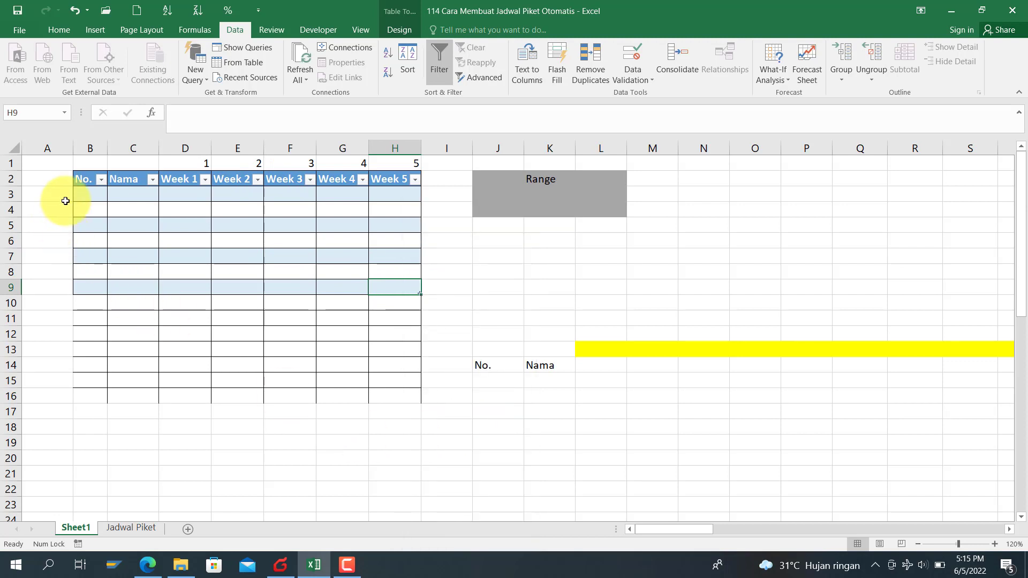
{"action": "left_click_drag", "start_coordinate": [86, 194], "coordinate": [410, 287]}
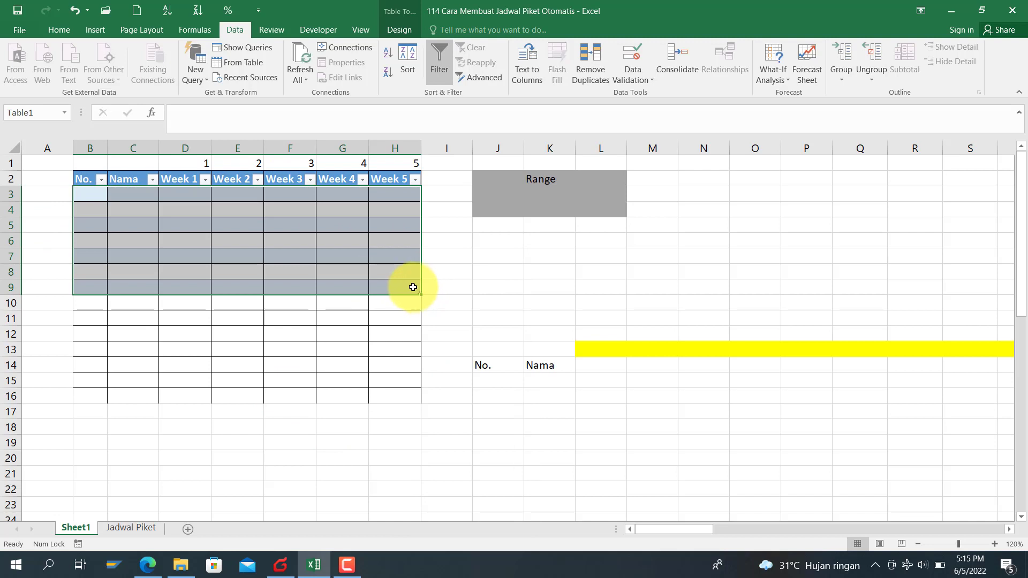
{"action": "right_click", "coordinate": [409, 287]}
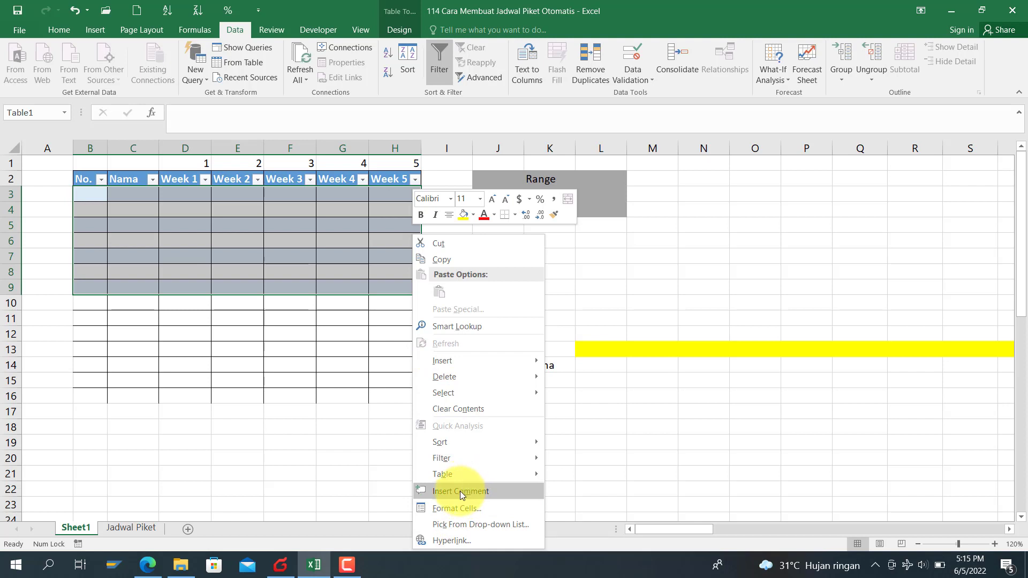
{"action": "key", "text": "Escape"}
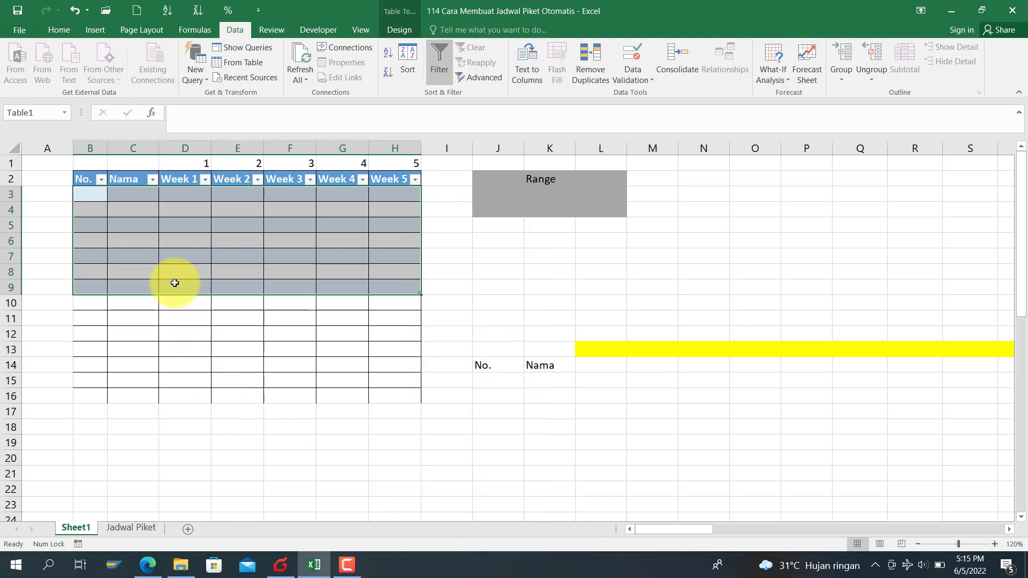
{"action": "left_click", "coordinate": [176, 271]}
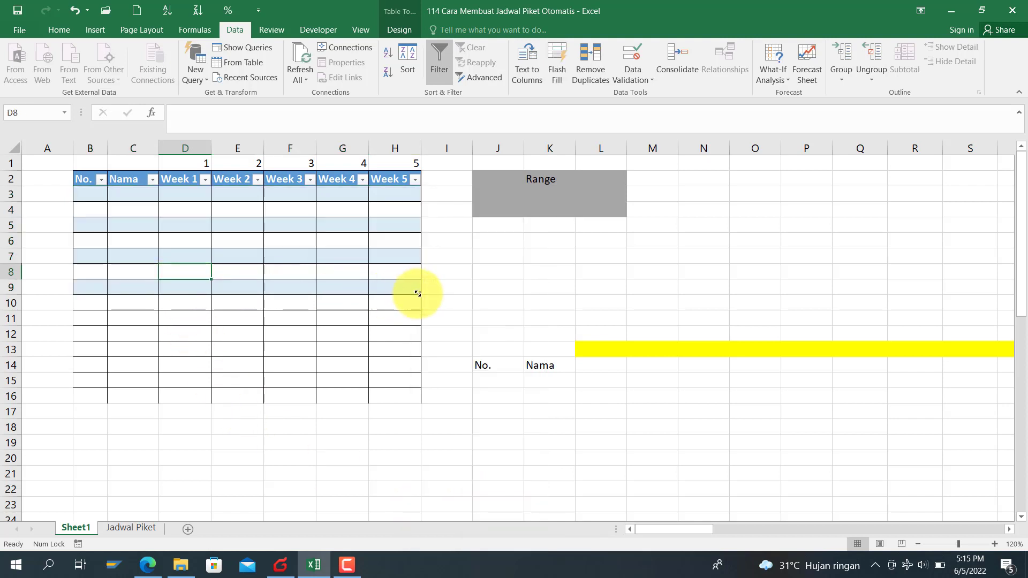
Step: Try shrinking the roster table to end at row 8 and extending it to row 10
{"action": "left_click_drag", "start_coordinate": [417, 293], "coordinate": [409, 271]}
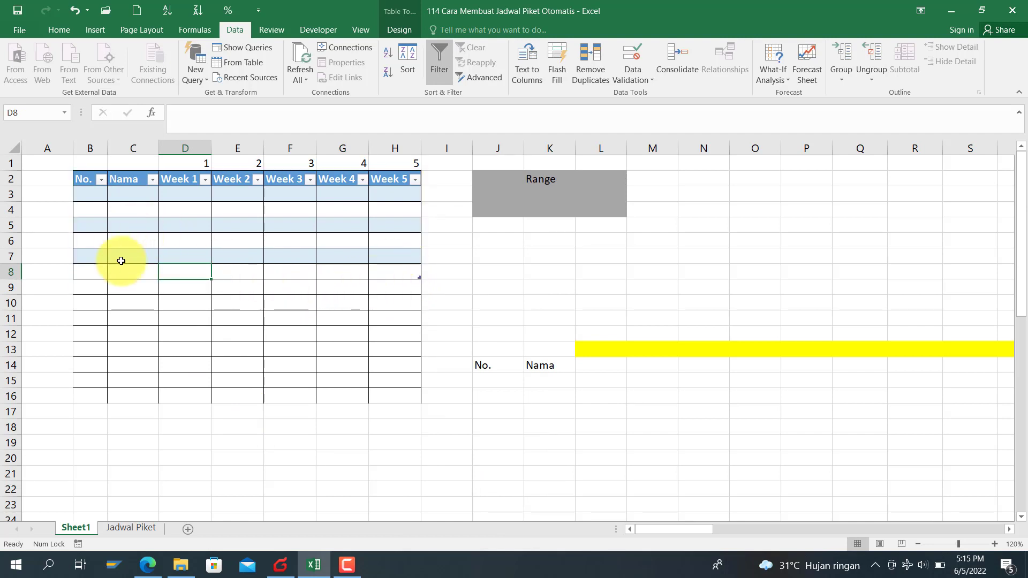
{"action": "left_click_drag", "start_coordinate": [419, 287], "coordinate": [418, 310]}
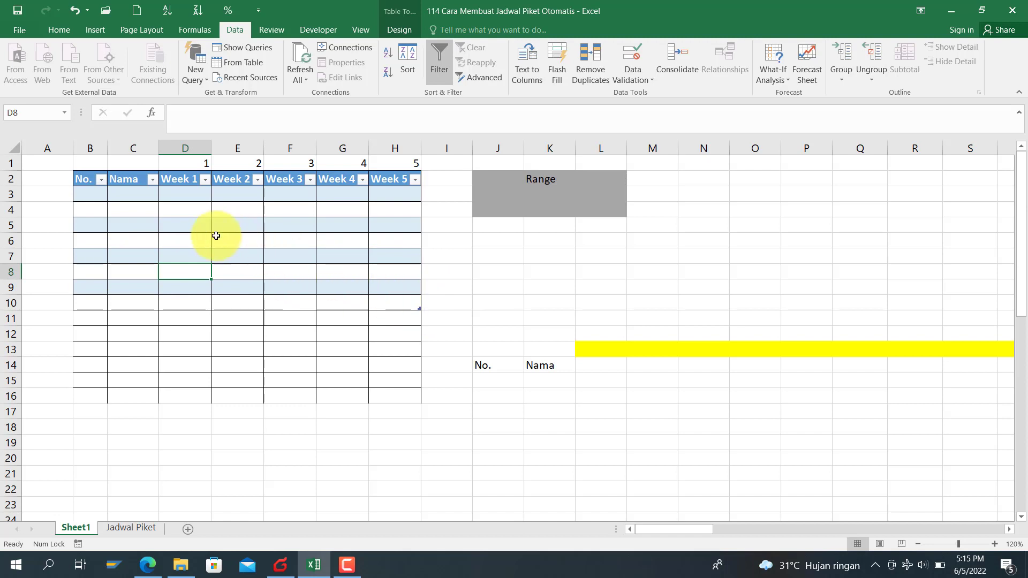
{"action": "left_click_drag", "start_coordinate": [92, 178], "coordinate": [408, 303]}
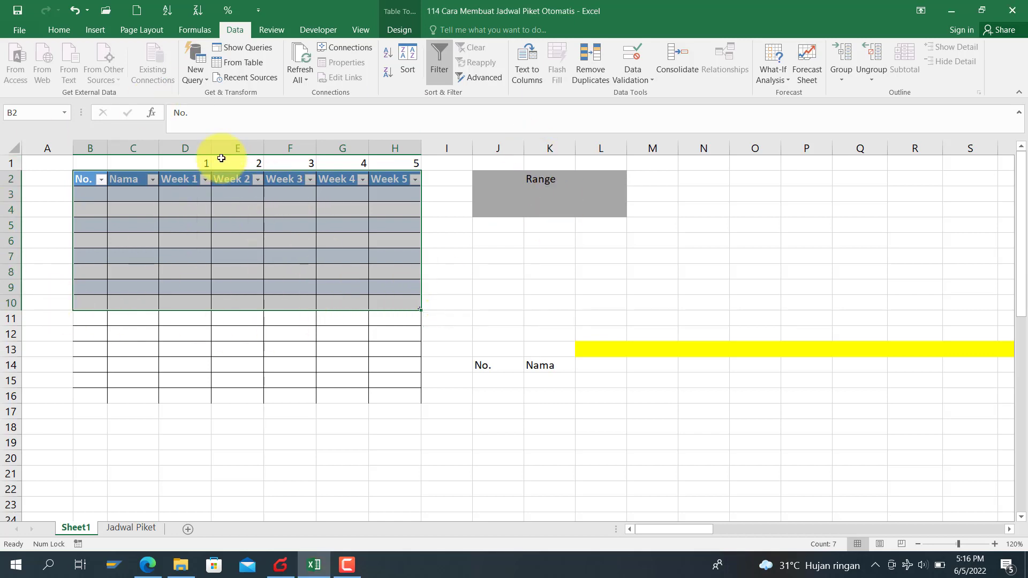
{"action": "left_click", "coordinate": [201, 163]}
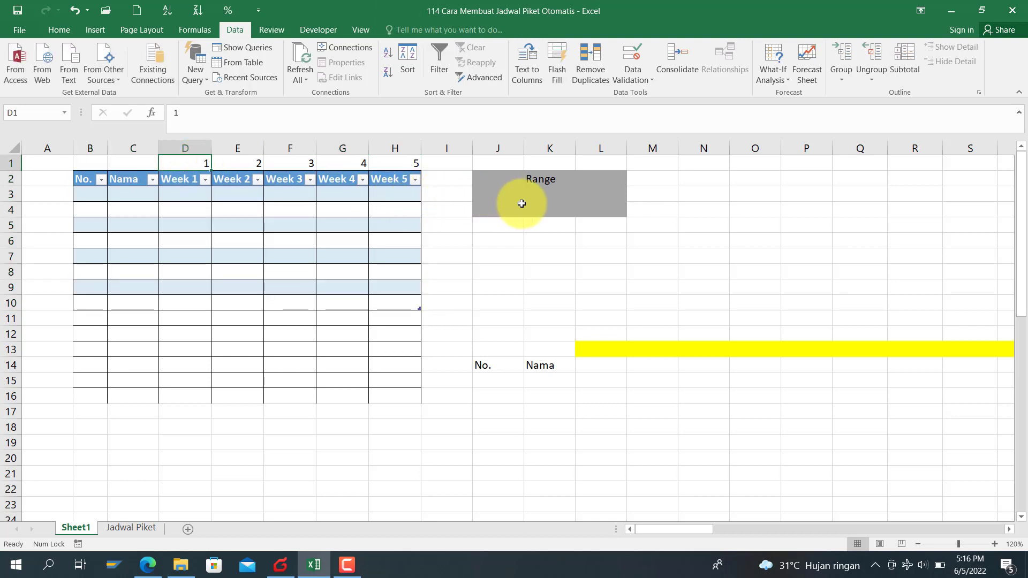
{"action": "left_click", "coordinate": [537, 194]}
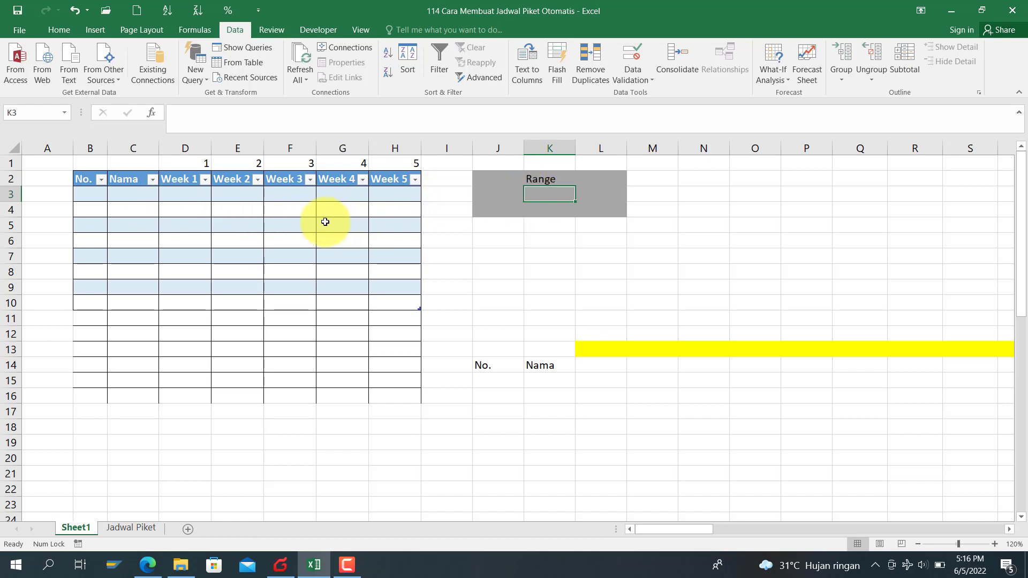
Step: Enter the numbers 1 to 7 in B3:B9 of the No. column and resize the table to end at row 9
{"action": "left_click", "coordinate": [88, 204]}
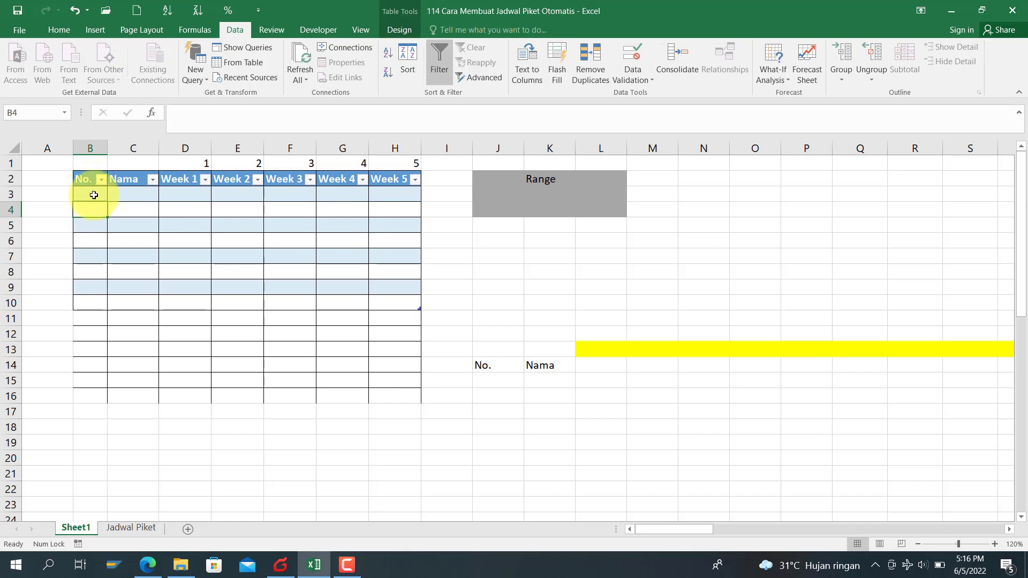
{"action": "type", "text": "1"}
{"action": "key", "text": "Return"}
{"action": "type", "text": "2"}
{"action": "key", "text": "Return"}
{"action": "type", "text": "3"}
{"action": "key", "text": "Return"}
{"action": "type", "text": "4"}
{"action": "key", "text": "Return"}
{"action": "type", "text": "5"}
{"action": "key", "text": "Return"}
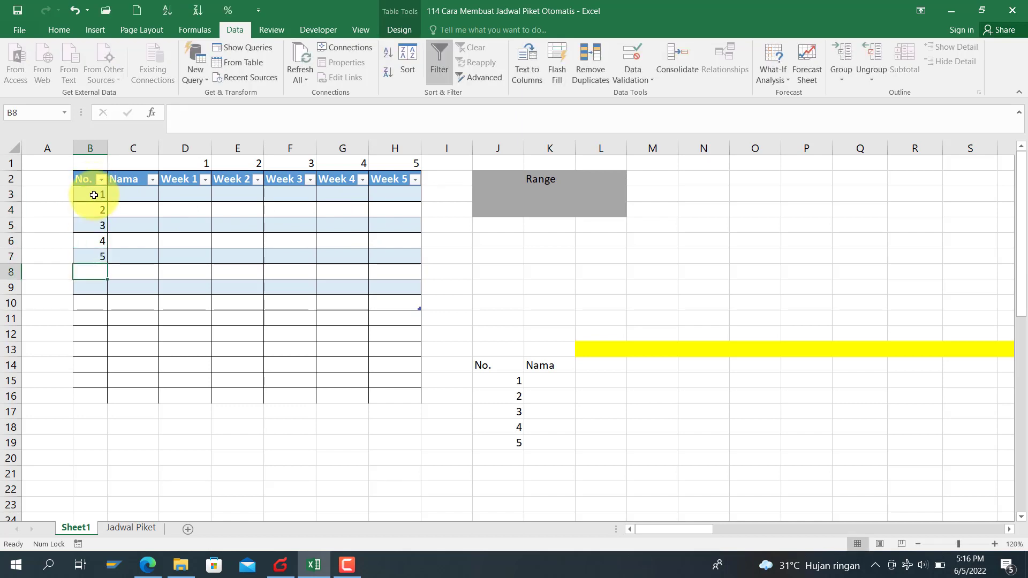
{"action": "type", "text": "6"}
{"action": "key", "text": "Return"}
{"action": "type", "text": "7"}
{"action": "key", "text": "Return"}
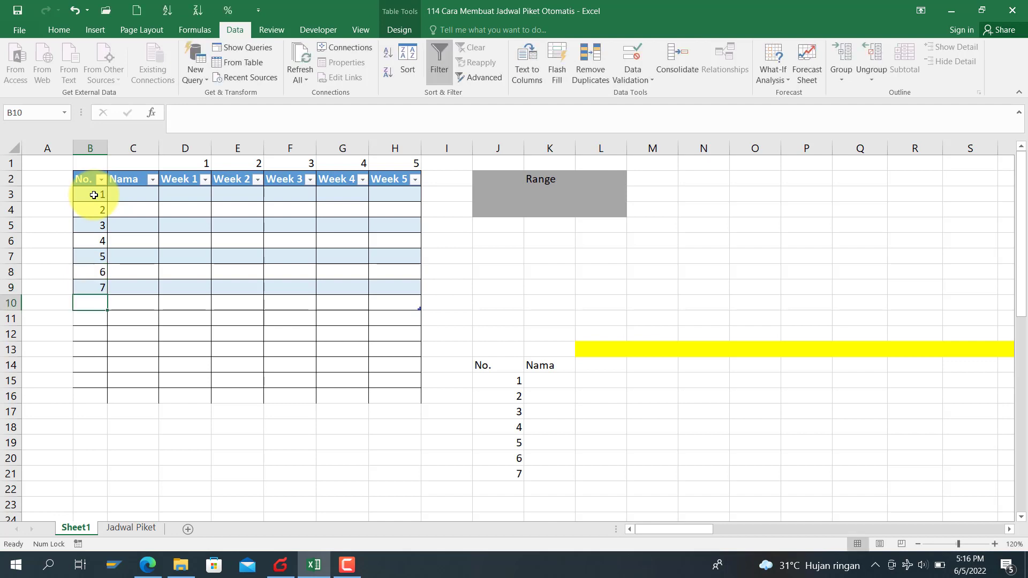
{"action": "key", "text": "Right"}
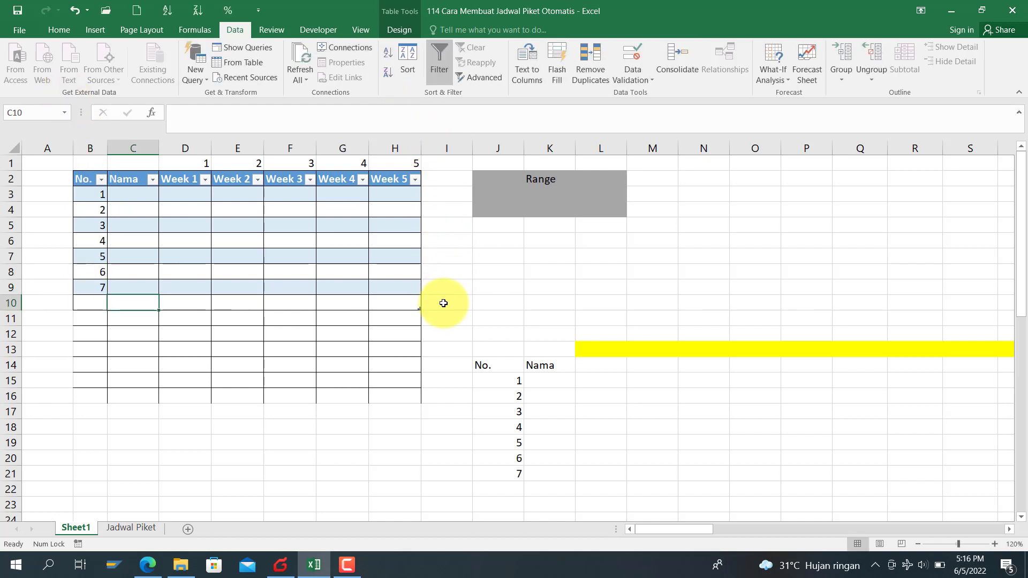
{"action": "left_click_drag", "start_coordinate": [420, 309], "coordinate": [419, 292]}
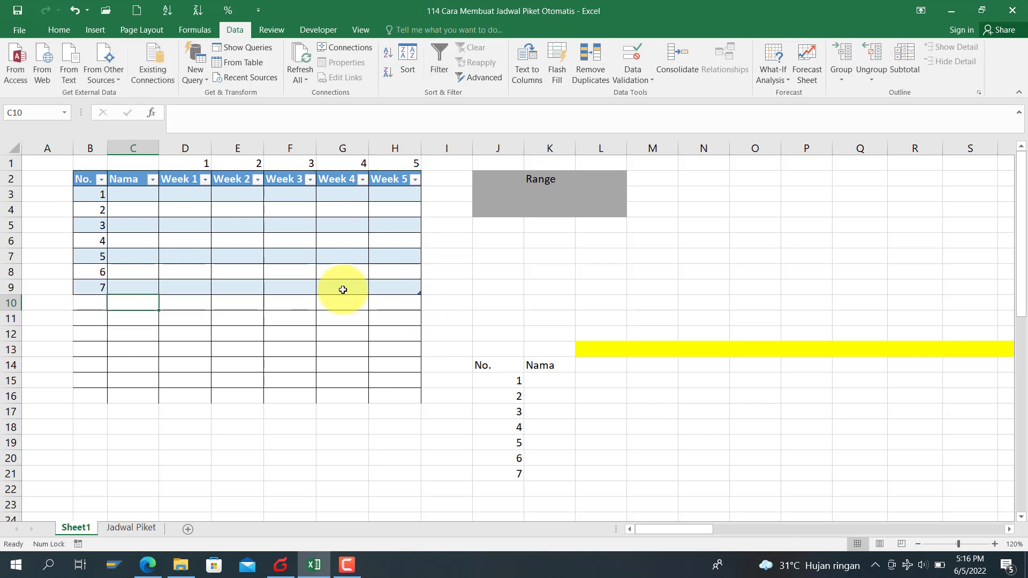
{"action": "left_click", "coordinate": [225, 286]}
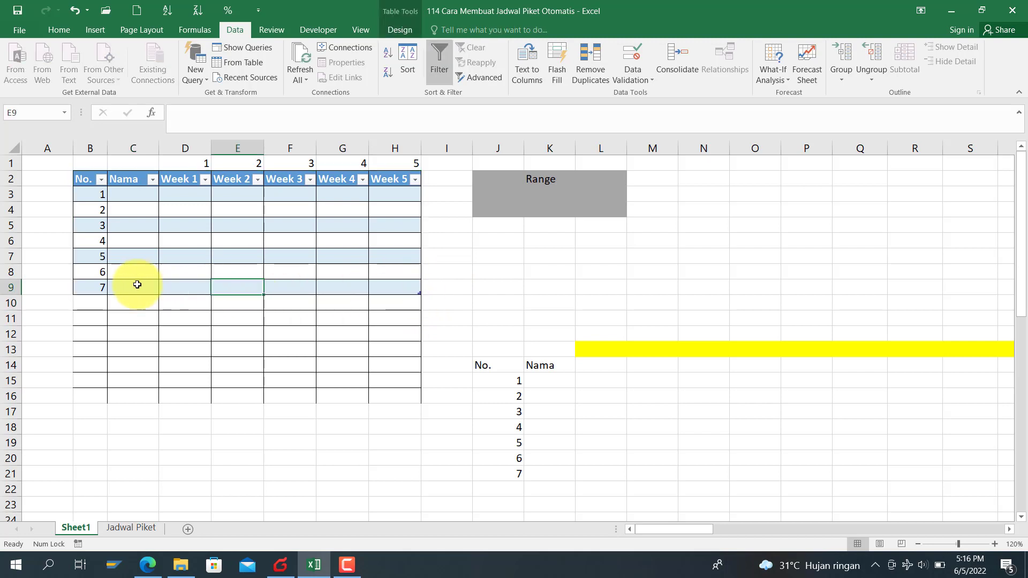
Step: Fill in the seven people's first names in C3:C9 of the Nama column
{"action": "left_click", "coordinate": [132, 196]}
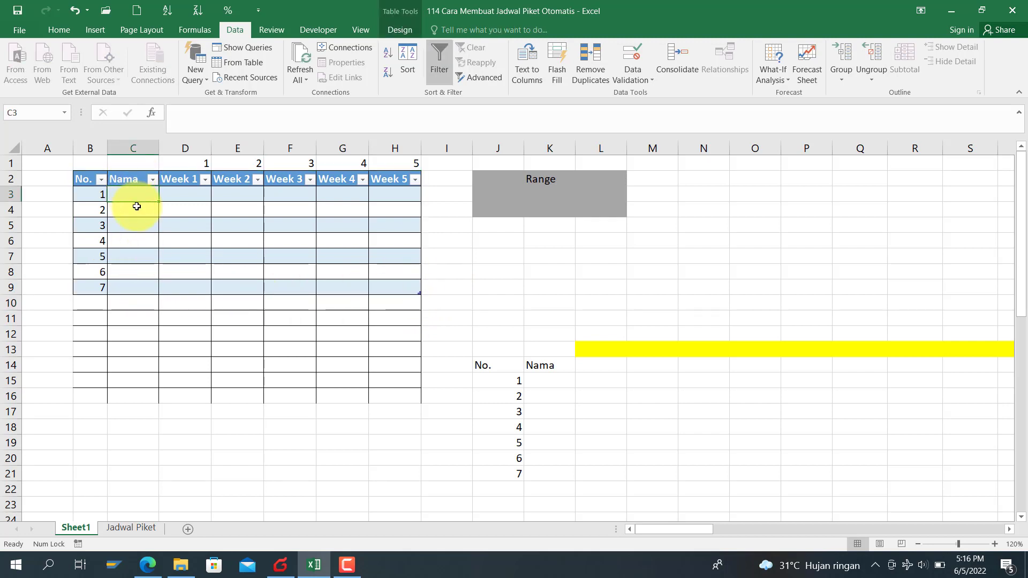
{"action": "type", "text": "Budi"}
{"action": "key", "text": "Return"}
{"action": "type", "text": "Tono"}
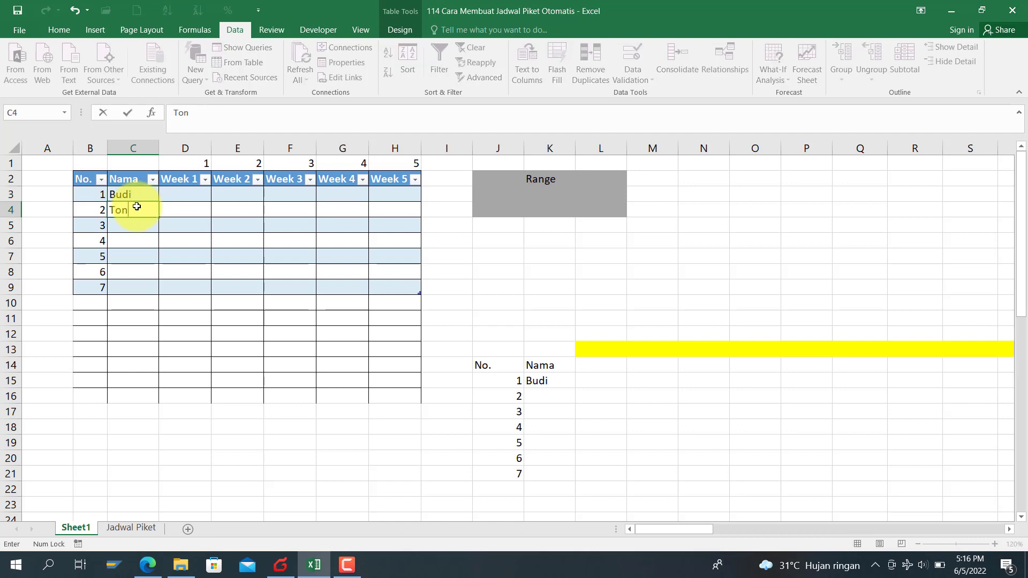
{"action": "key", "text": "Return"}
{"action": "type", "text": "Eko"}
{"action": "key", "text": "Return"}
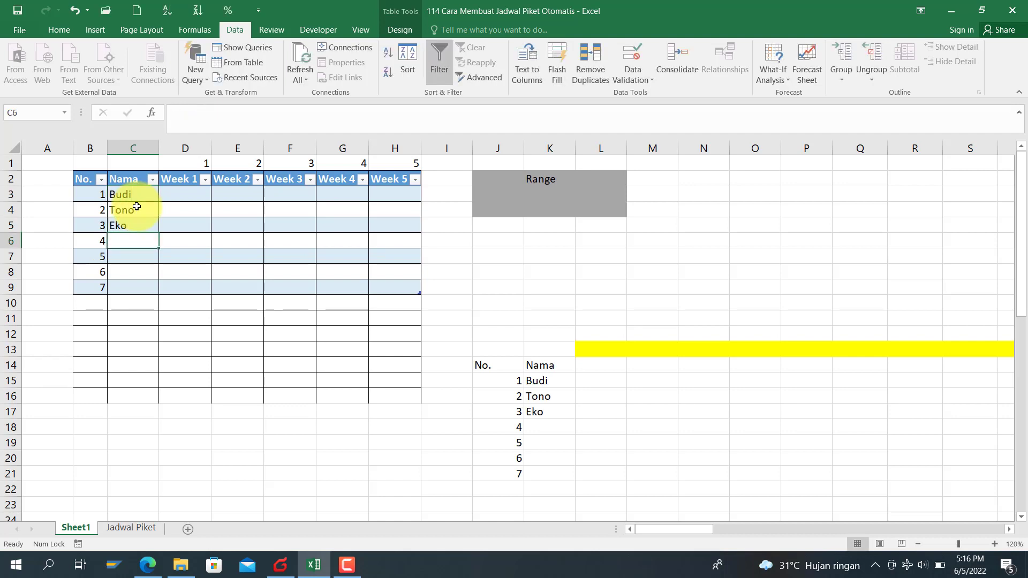
{"action": "type", "text": "Akbar"}
{"action": "key", "text": "Return"}
{"action": "type", "text": "Maulan"}
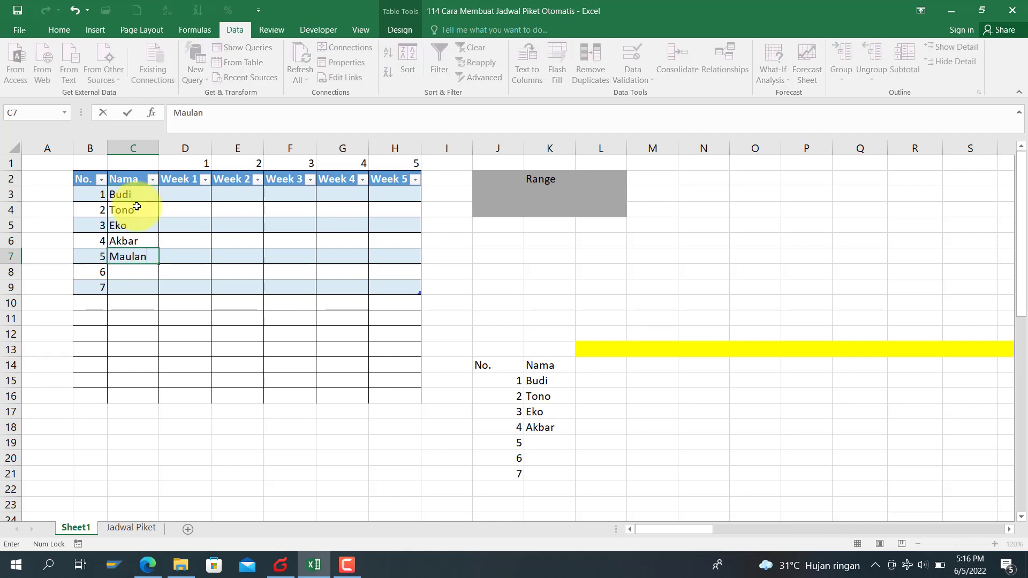
{"action": "type", "text": "a"}
{"action": "key", "text": "Return"}
{"action": "type", "text": "Soleh"}
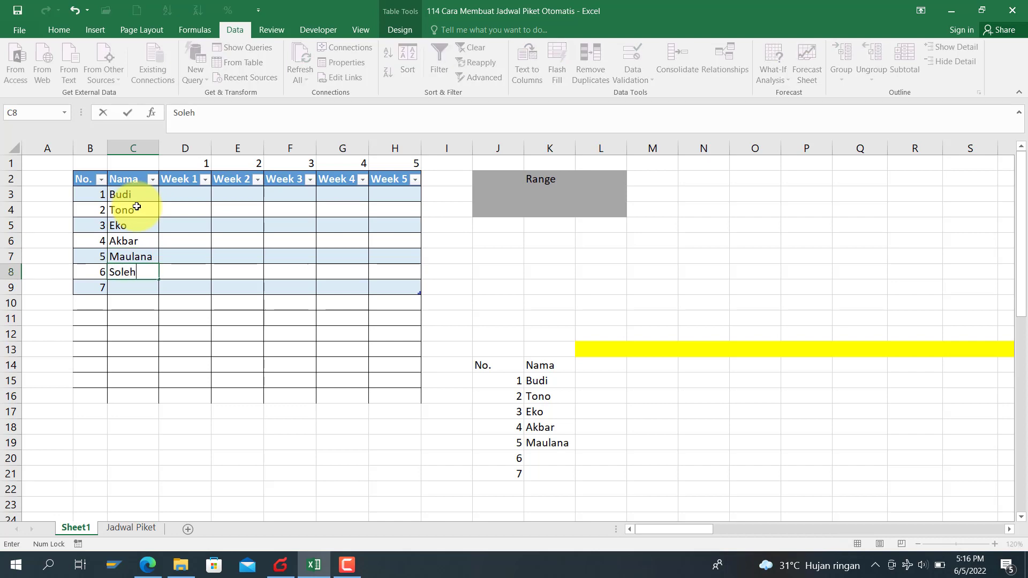
{"action": "key", "text": "Return"}
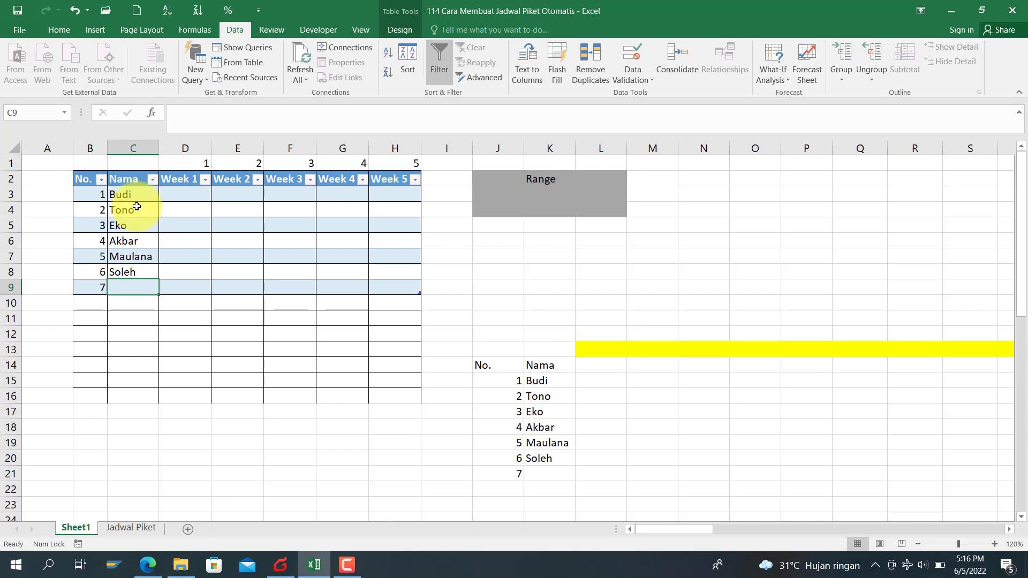
{"action": "type", "text": "Ibar"}
{"action": "key", "text": "BackSpace"}
{"action": "key", "text": "BackSpace"}
{"action": "type", "text": "r"}
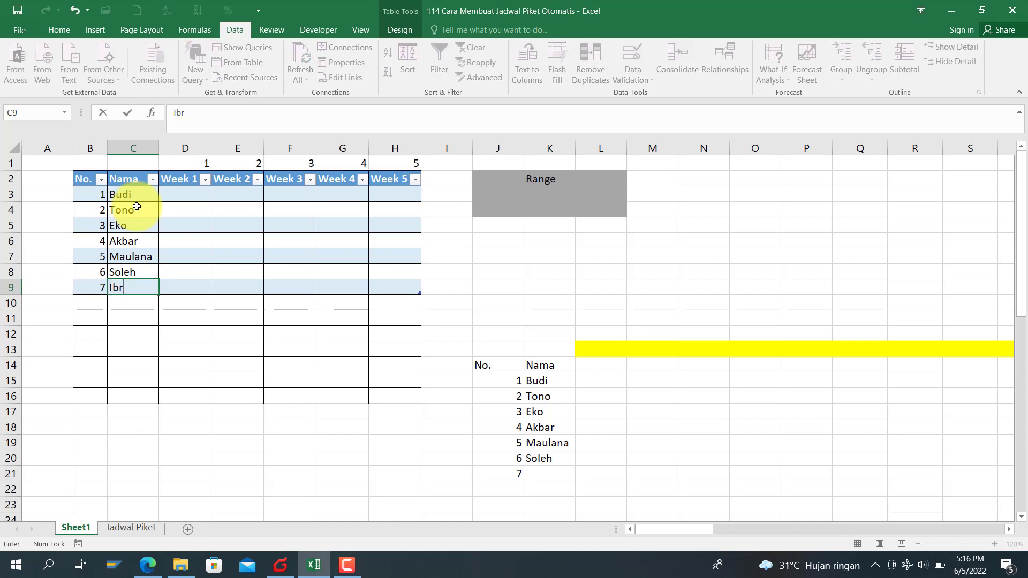
{"action": "type", "text": "ahim"}
{"action": "key", "text": "Return"}
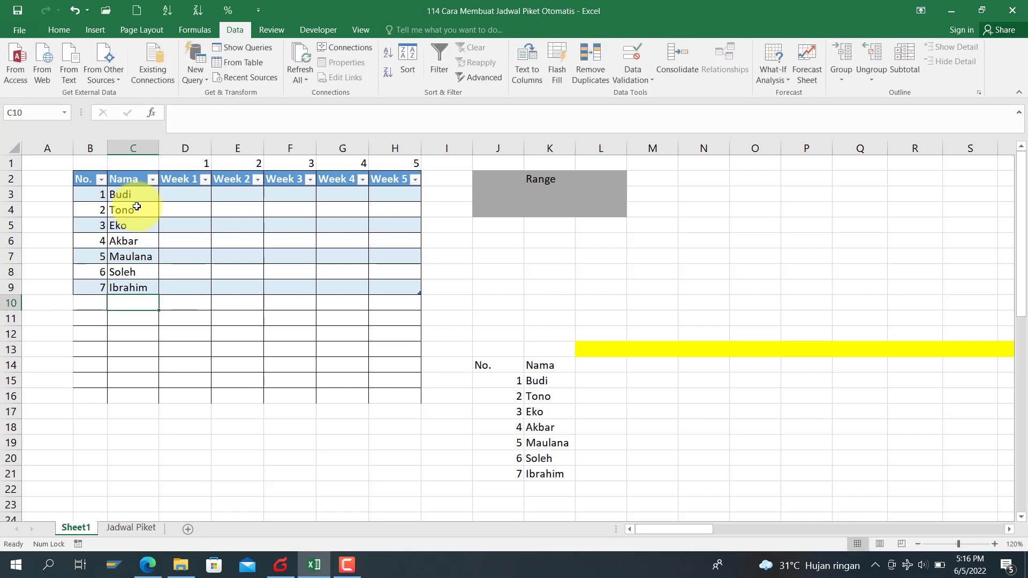
Step: Enter the numbers 1 to 7 in D3:D9 of the Week 1 column
{"action": "left_click", "coordinate": [196, 194]}
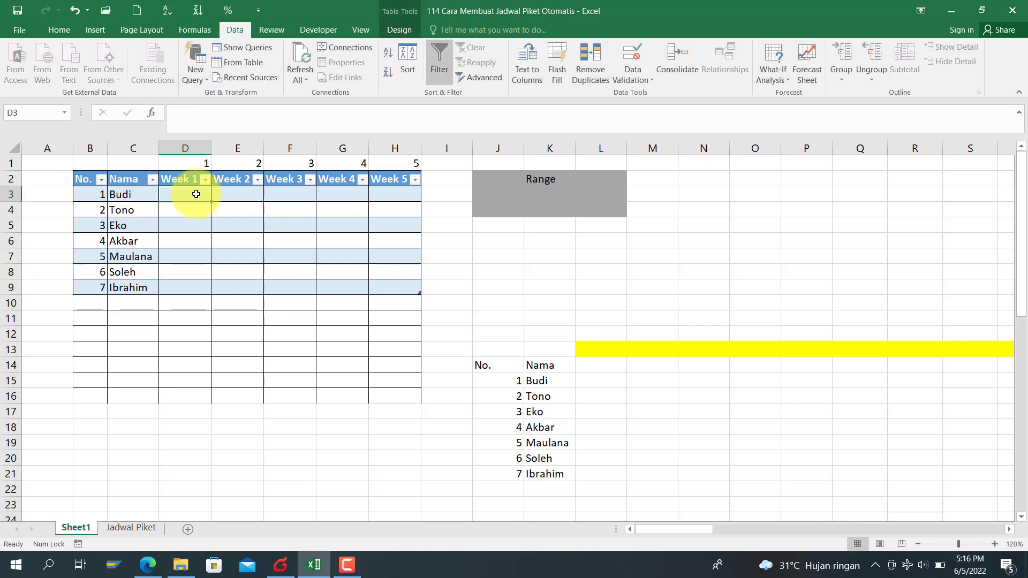
{"action": "type", "text": "1"}
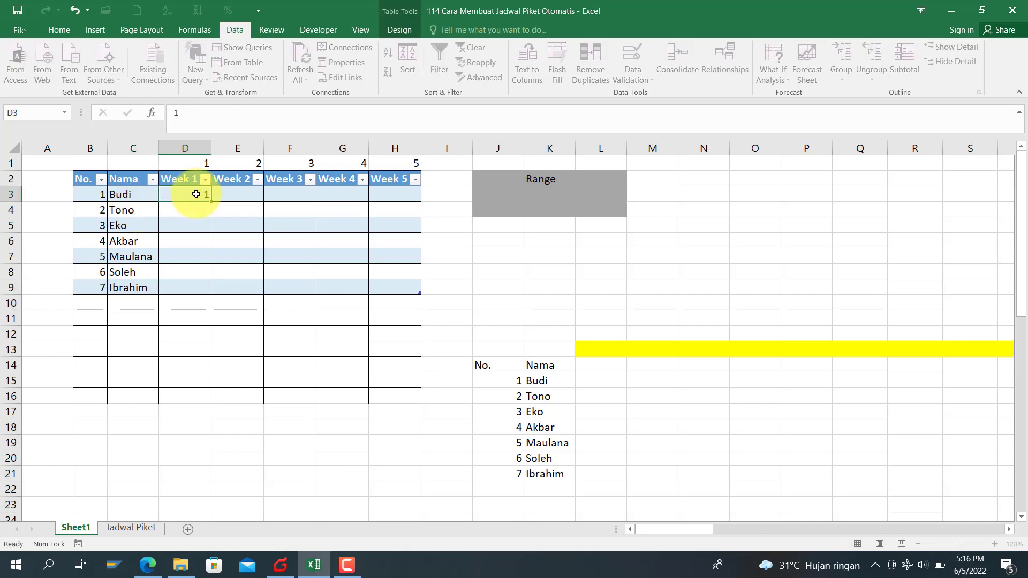
{"action": "key", "text": "Return"}
{"action": "type", "text": "2"}
{"action": "key", "text": "Return"}
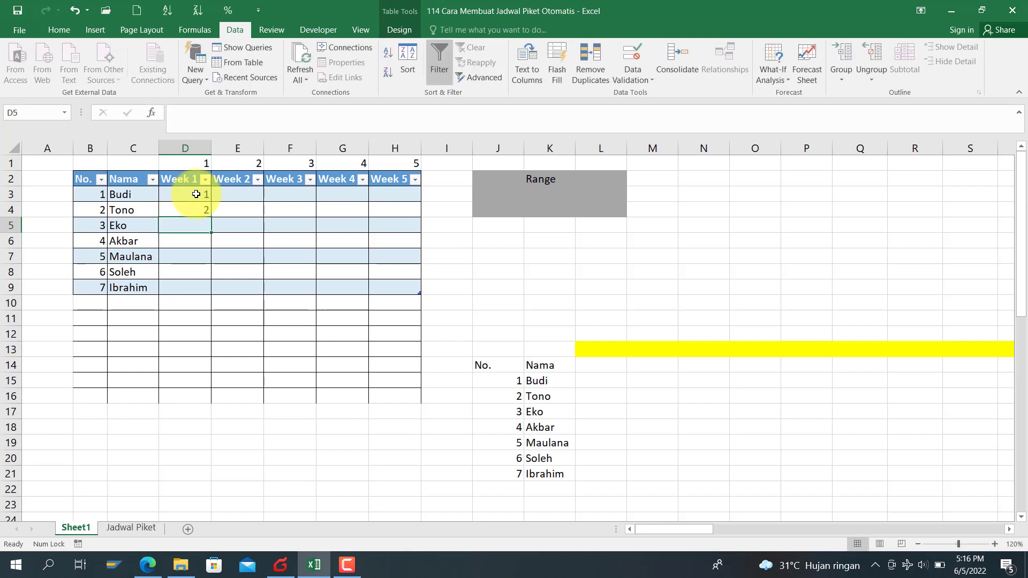
{"action": "type", "text": "3"}
{"action": "key", "text": "Return"}
{"action": "type", "text": "4"}
{"action": "key", "text": "Return"}
{"action": "type", "text": "5"}
{"action": "key", "text": "Return"}
{"action": "type", "text": "6"}
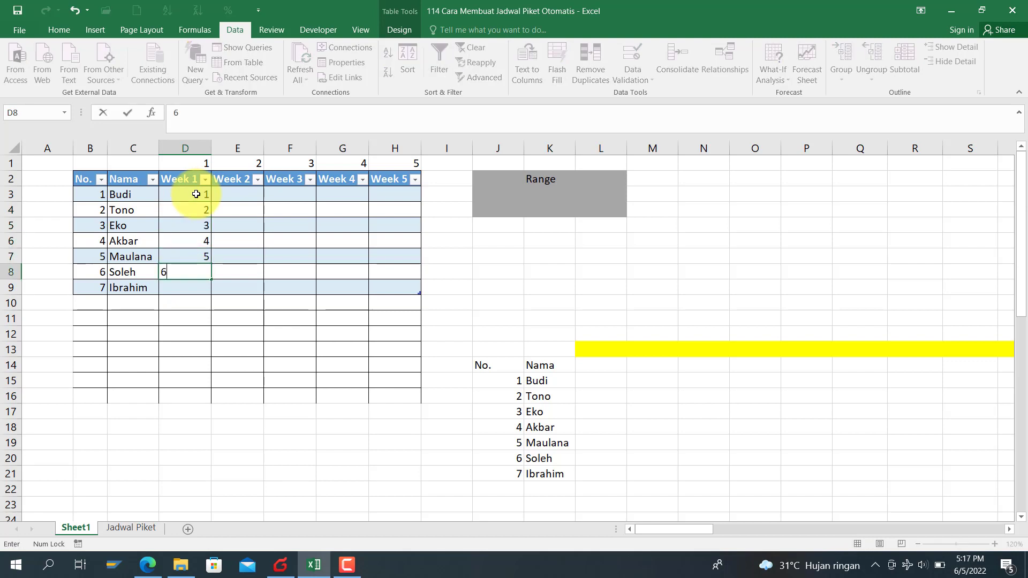
{"action": "key", "text": "Return"}
{"action": "type", "text": "7"}
{"action": "key", "text": "Return"}
{"action": "key", "text": "Right"}
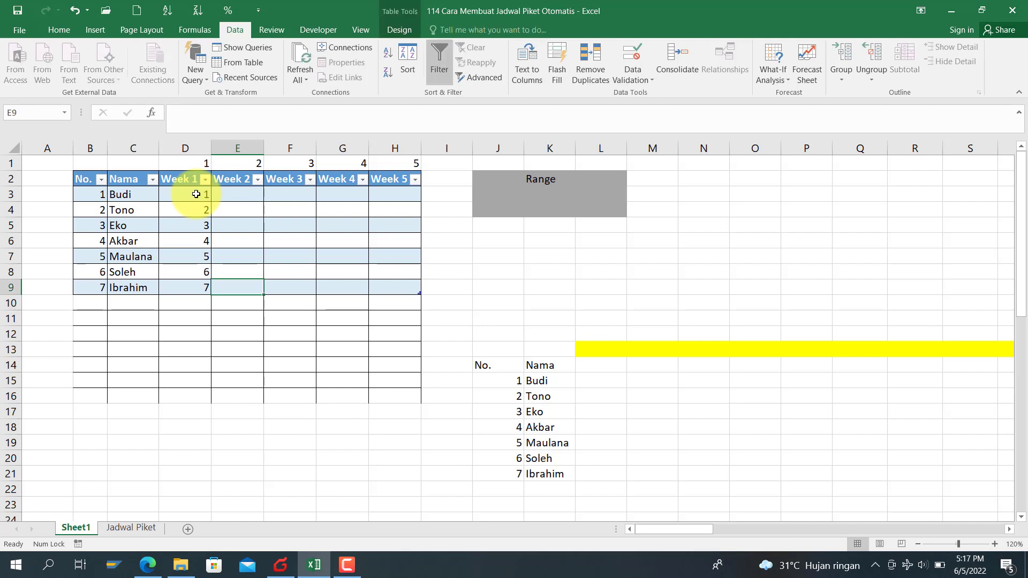
{"action": "key", "text": "Up"}
{"action": "key", "text": "Up"}
{"action": "key", "text": "Up"}
{"action": "key", "text": "Up"}
{"action": "key", "text": "Up"}
{"action": "key", "text": "Up"}
{"action": "key", "text": "Up"}
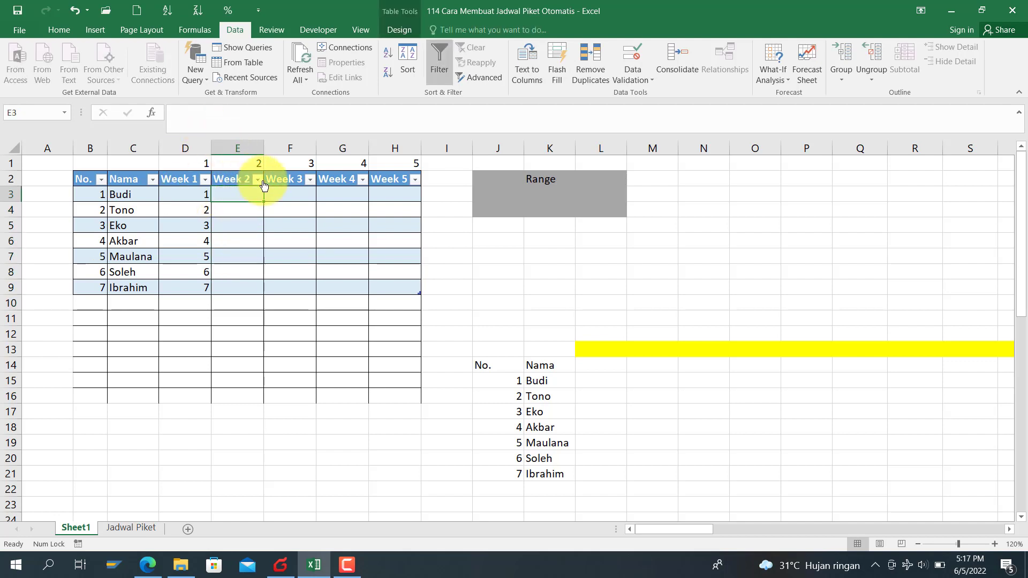
Step: Add list data validation to cell K3 under Range, using the No. column range $B$3:$B$9 as the source
{"action": "left_click", "coordinate": [544, 196]}
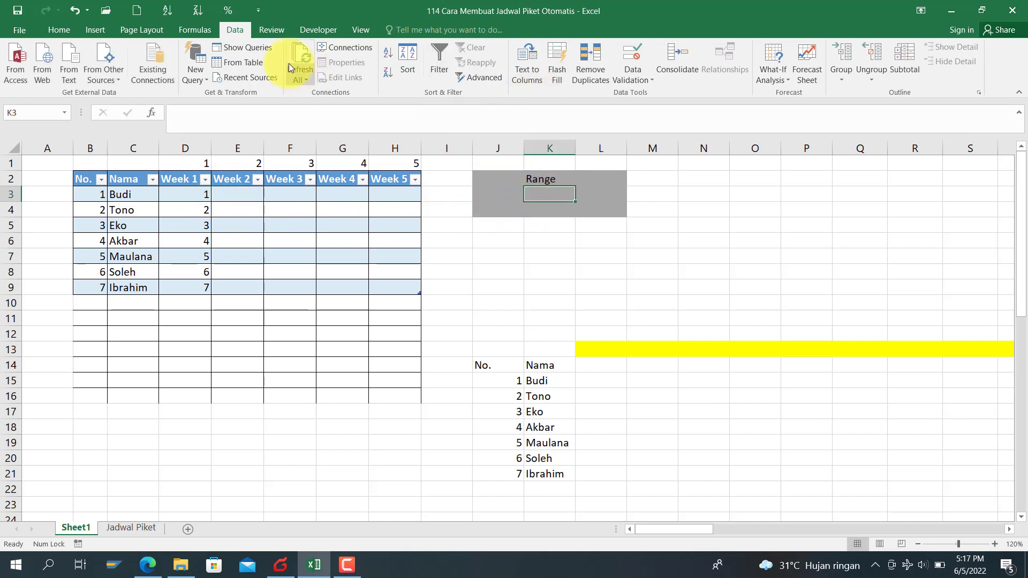
{"action": "left_click", "coordinate": [635, 76]}
{"action": "left_click", "coordinate": [641, 90]}
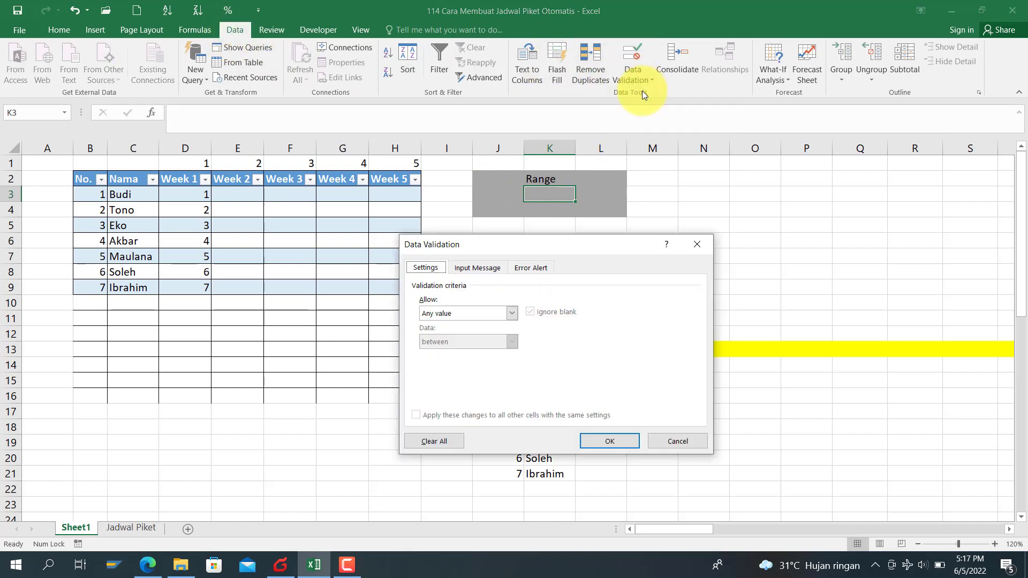
{"action": "left_click", "coordinate": [493, 316]}
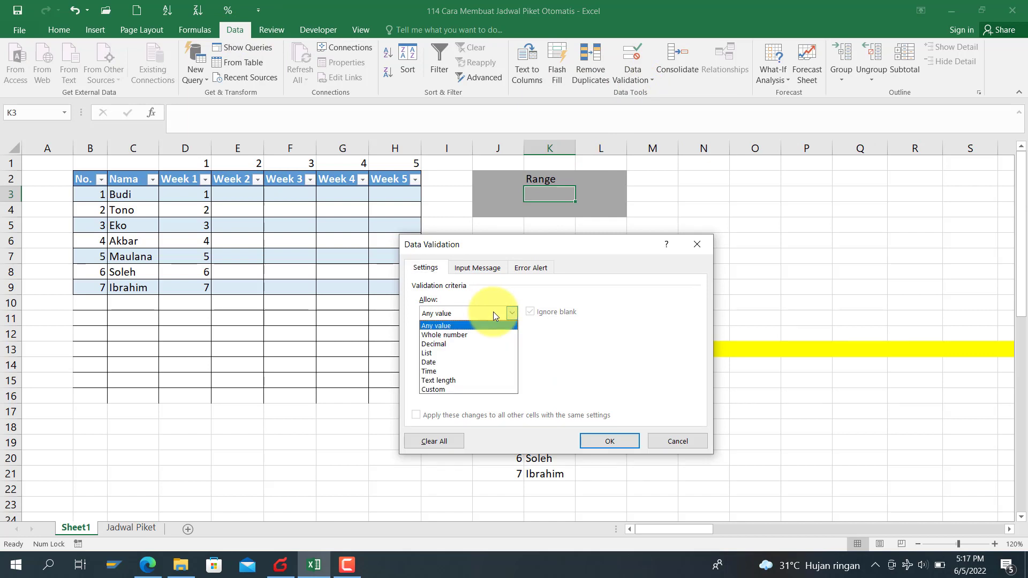
{"action": "left_click", "coordinate": [436, 355]}
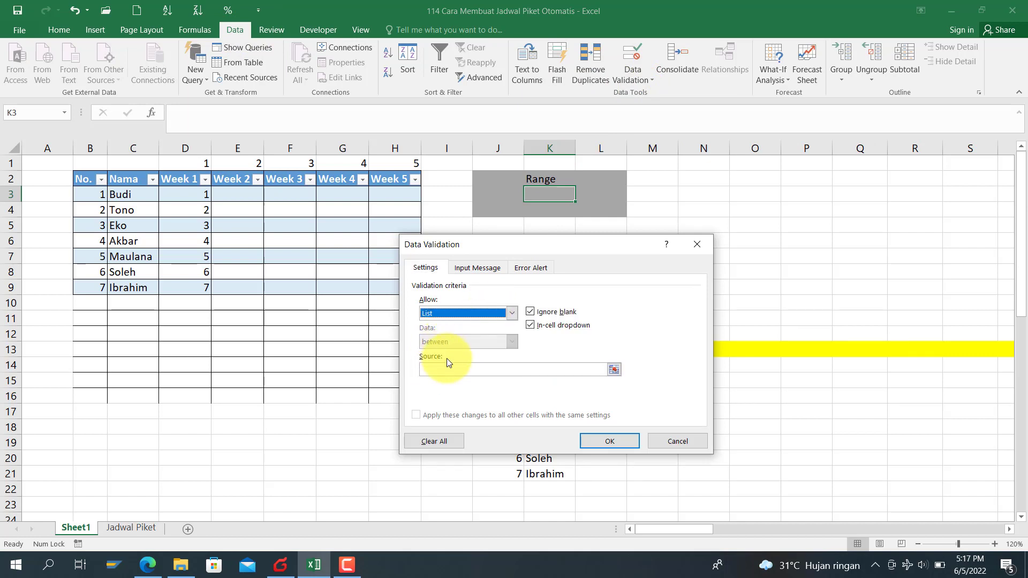
{"action": "left_click", "coordinate": [449, 369]}
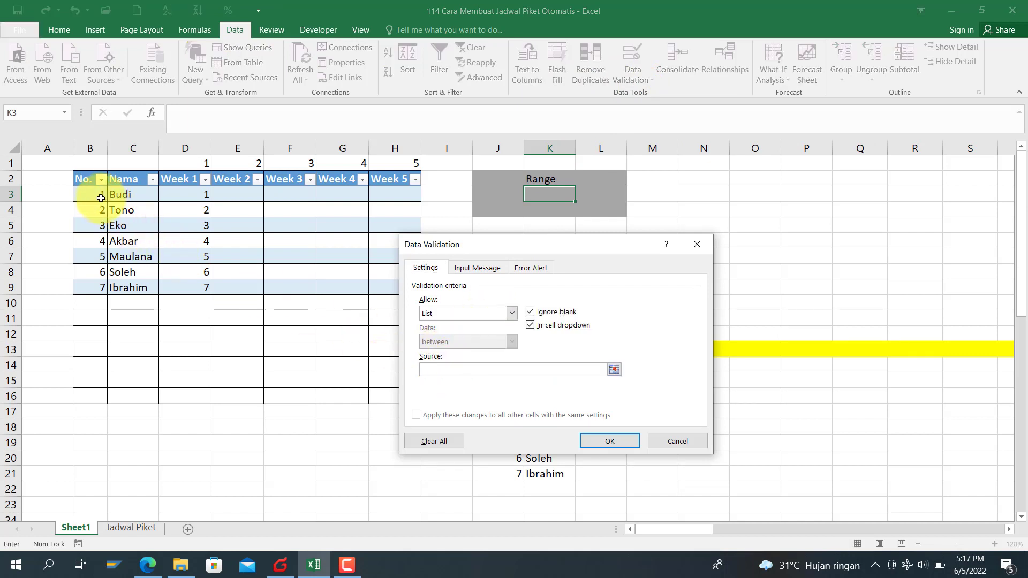
{"action": "left_click_drag", "start_coordinate": [97, 195], "coordinate": [97, 285]}
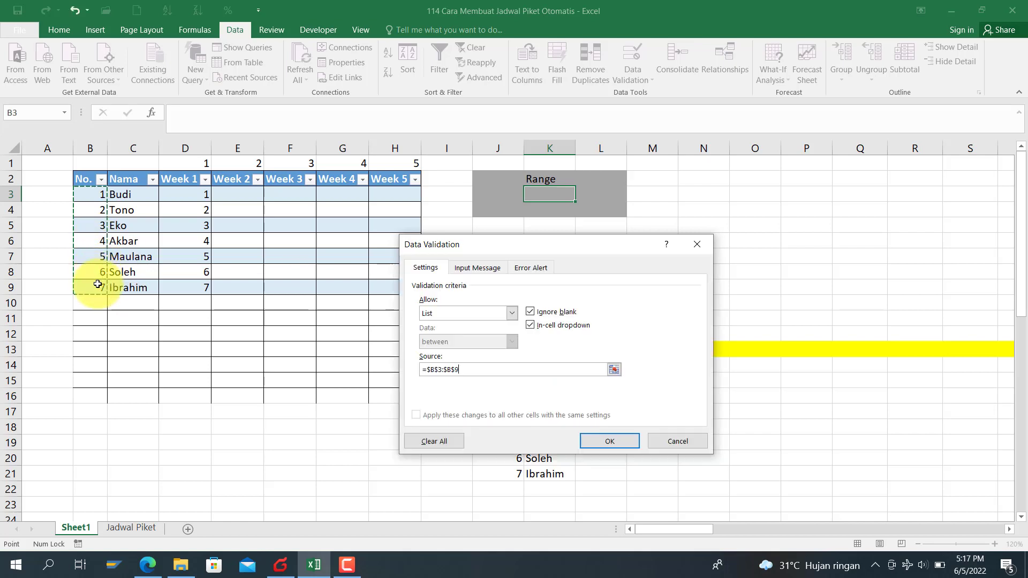
{"action": "left_click", "coordinate": [608, 443]}
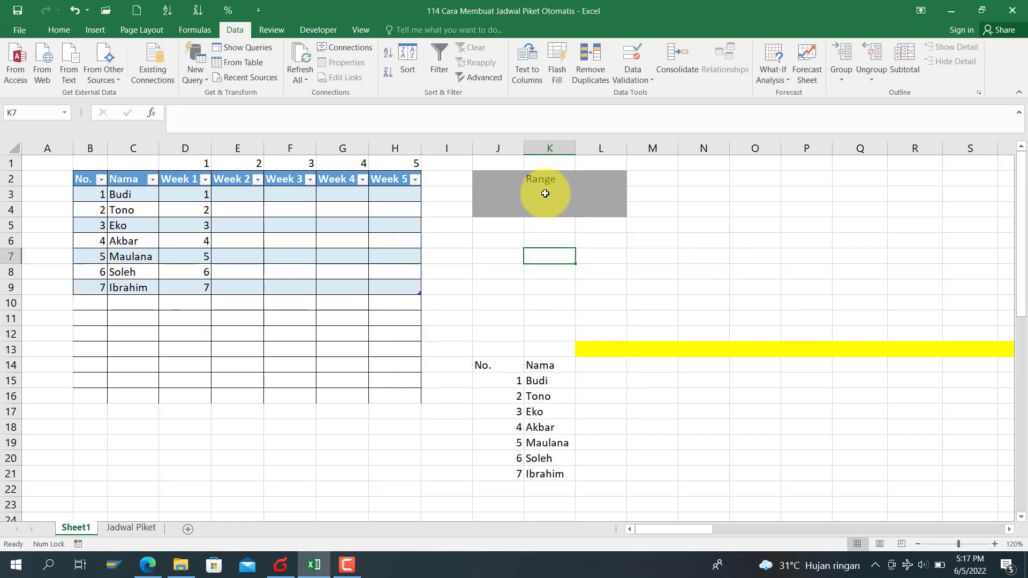
{"action": "left_click", "coordinate": [581, 196]}
{"action": "left_click", "coordinate": [470, 234]}
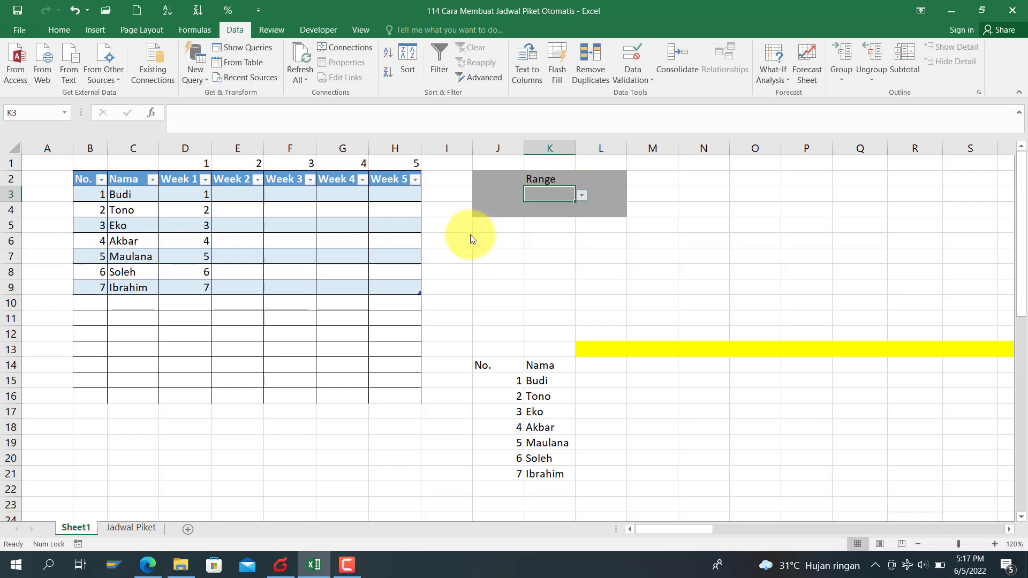
{"action": "left_click", "coordinate": [490, 241]}
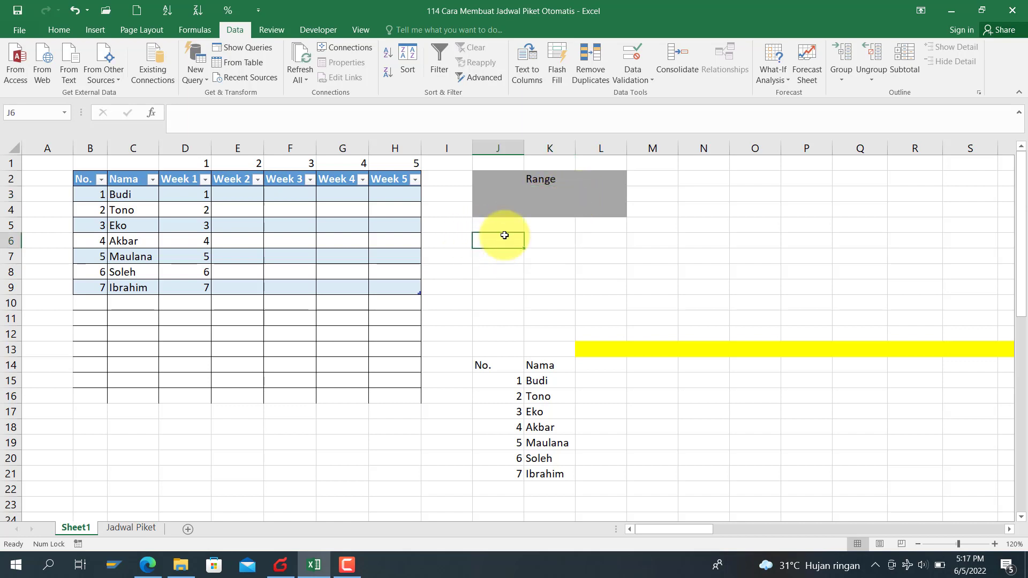
{"action": "left_click", "coordinate": [554, 191]}
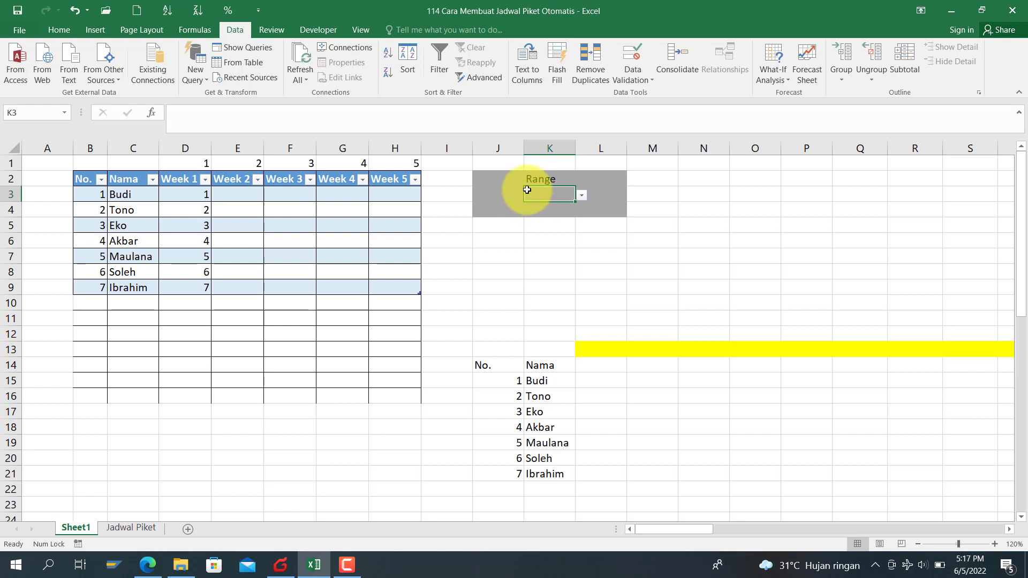
{"action": "left_click", "coordinate": [535, 224]}
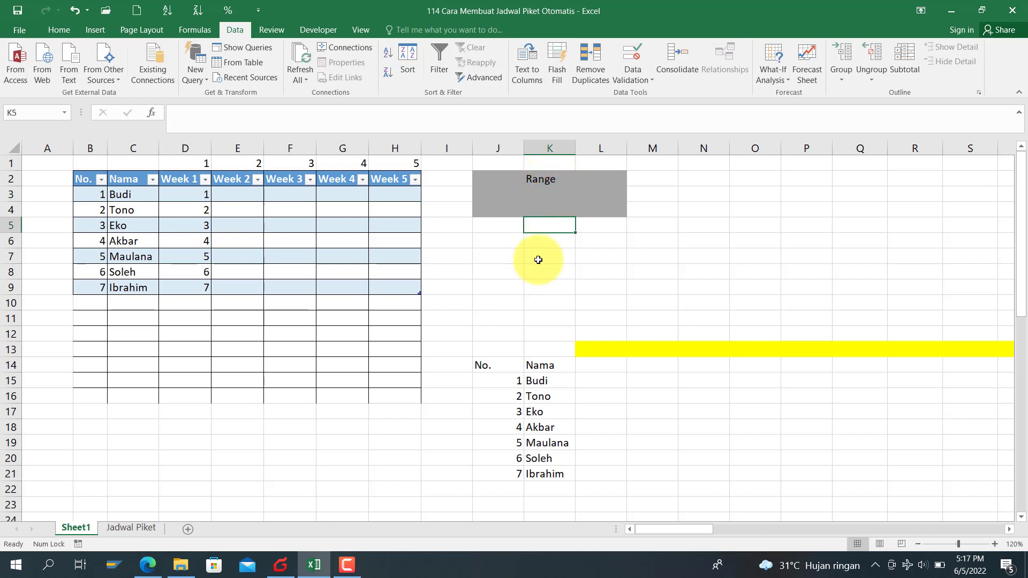
{"action": "left_click", "coordinate": [536, 195]}
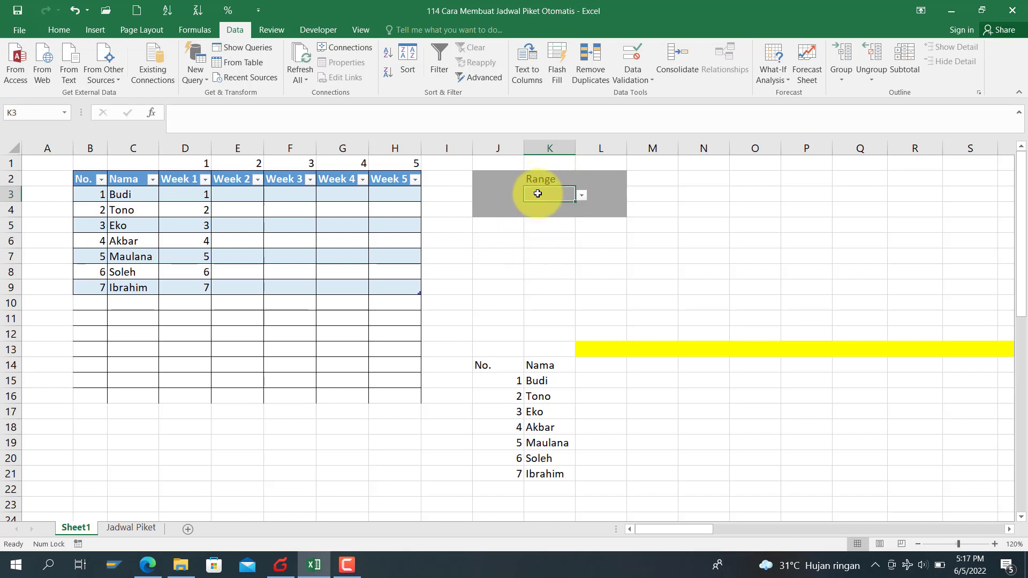
{"action": "left_click_drag", "start_coordinate": [484, 172], "coordinate": [563, 193]}
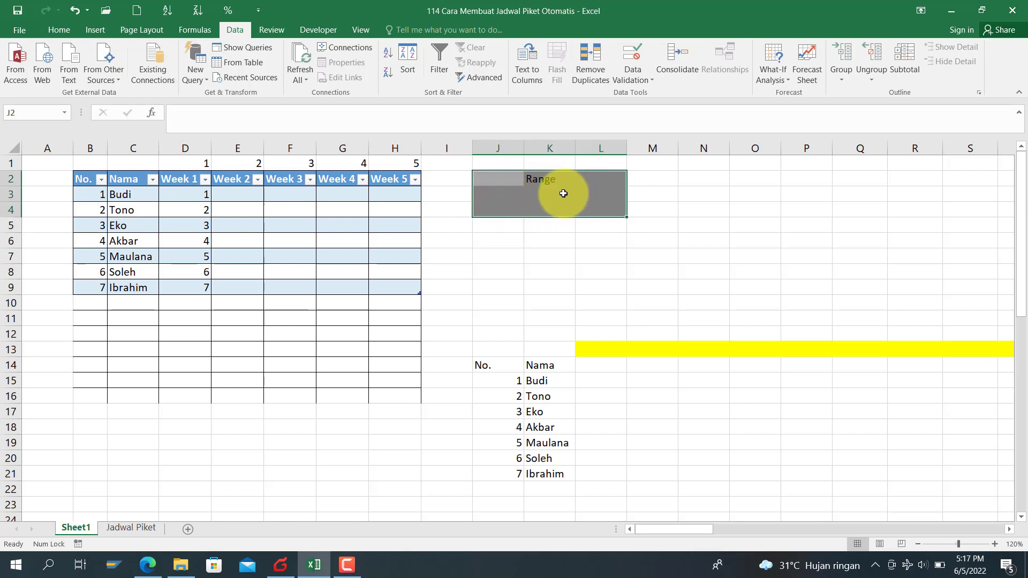
Step: Format cell K3 with white left and top borders
{"action": "left_click", "coordinate": [563, 193]}
{"action": "right_click", "coordinate": [563, 191]}
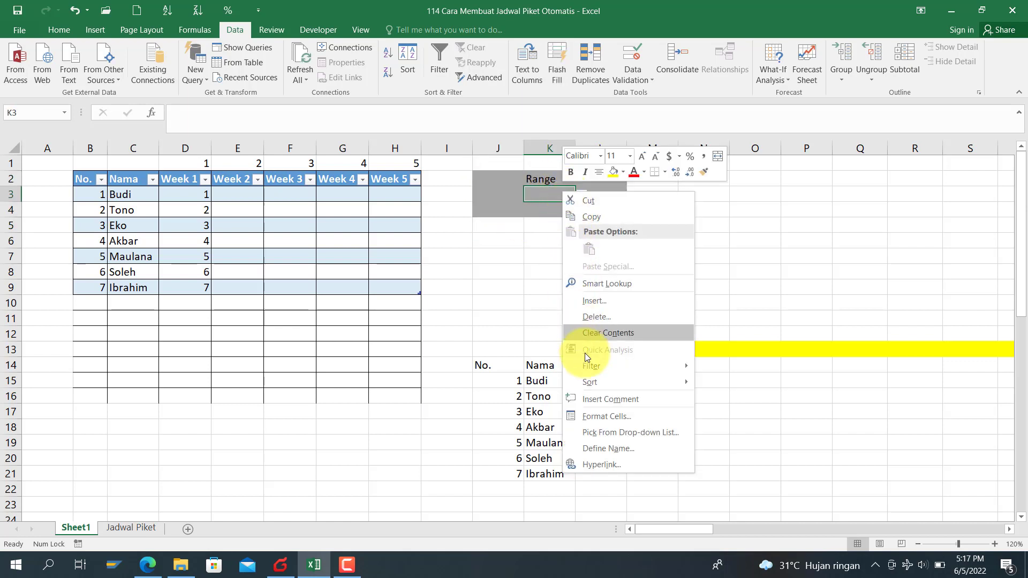
{"action": "left_click", "coordinate": [596, 417]}
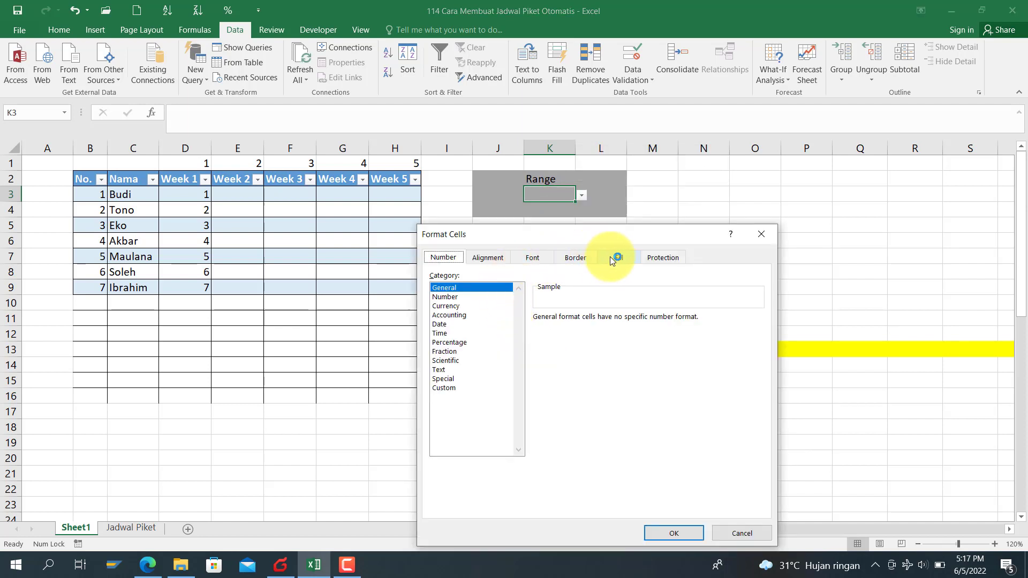
{"action": "left_click", "coordinate": [592, 258]}
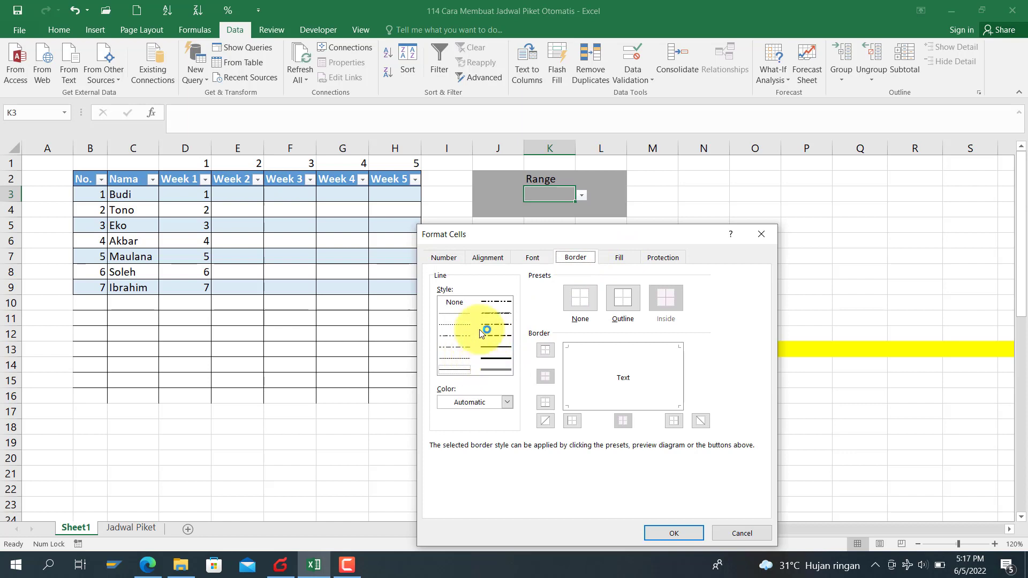
{"action": "left_click", "coordinate": [484, 397]}
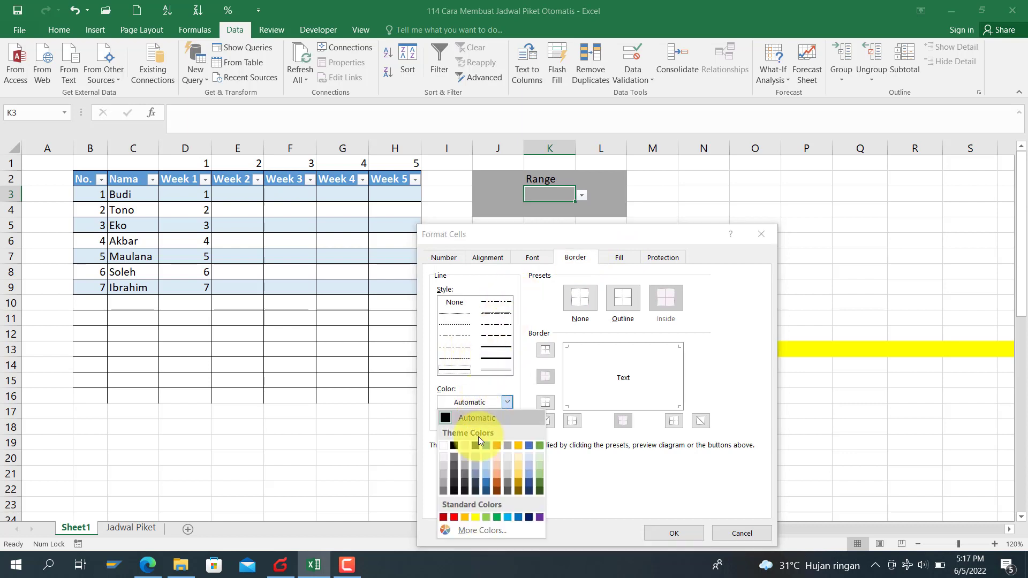
{"action": "left_click", "coordinate": [443, 446]}
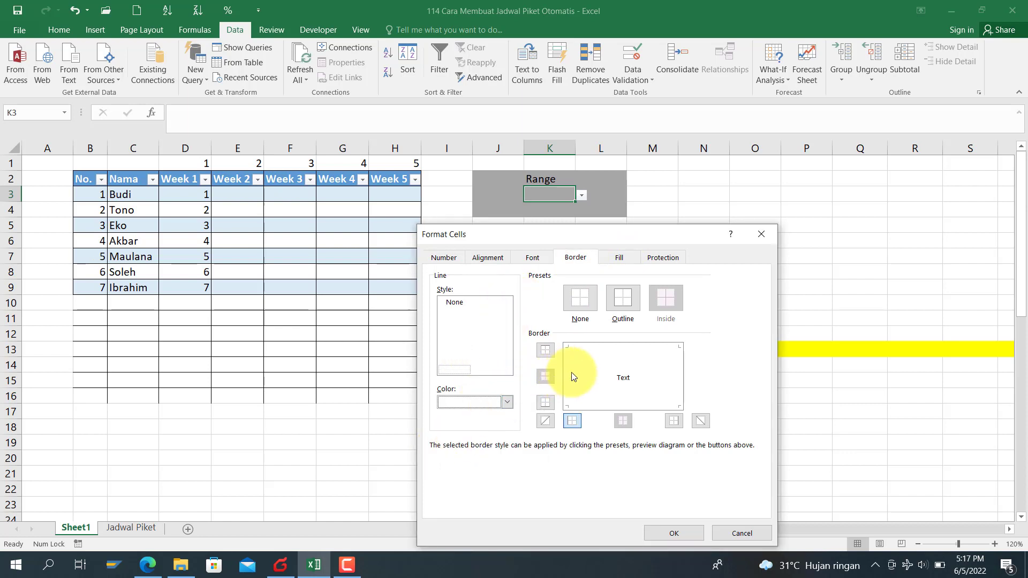
{"action": "left_click", "coordinate": [587, 348]}
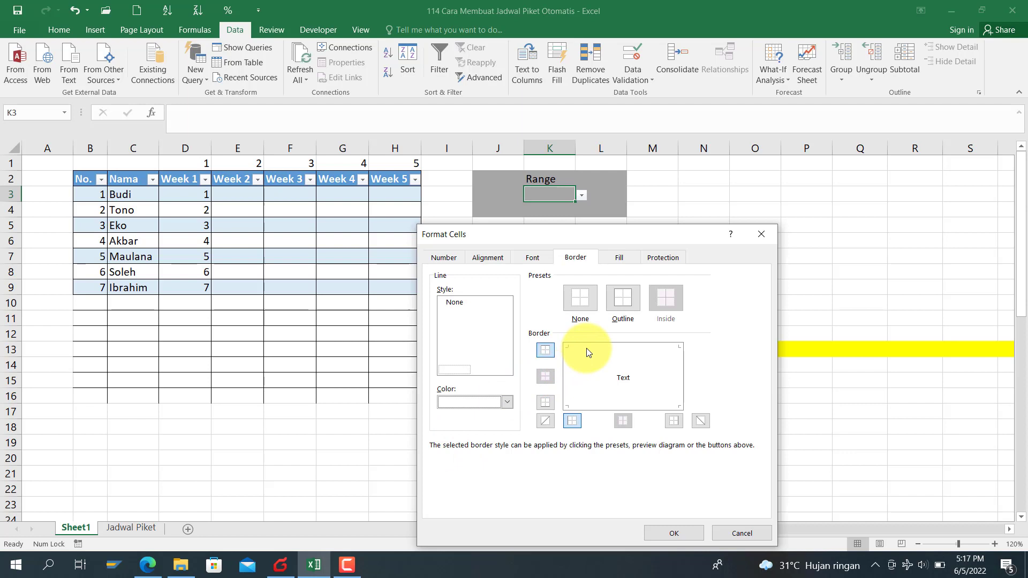
Step: Give cell K3 bottom and right borders in the Automatic colour and apply the border formatting
{"action": "left_click", "coordinate": [495, 406]}
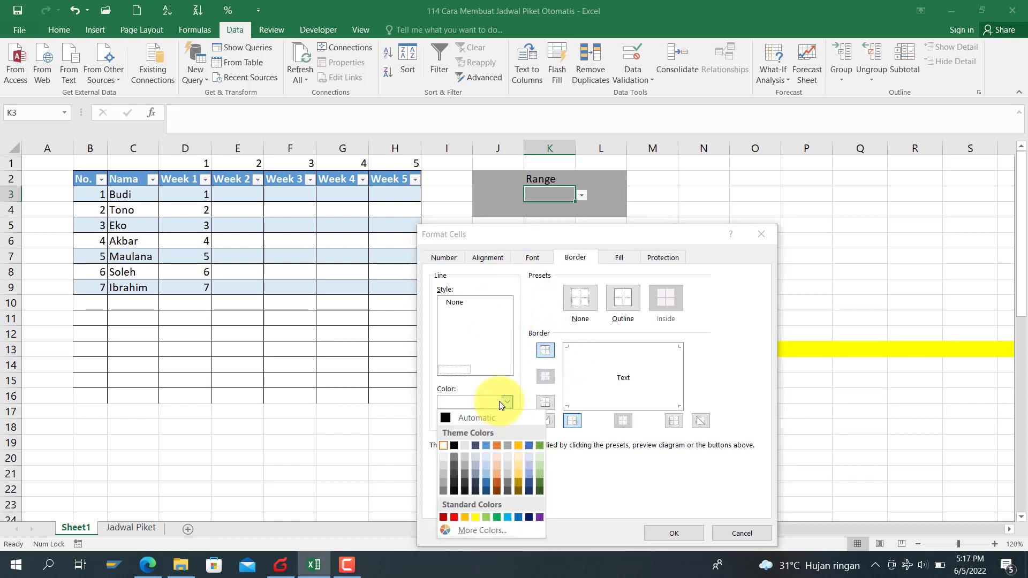
{"action": "left_click", "coordinate": [449, 417]}
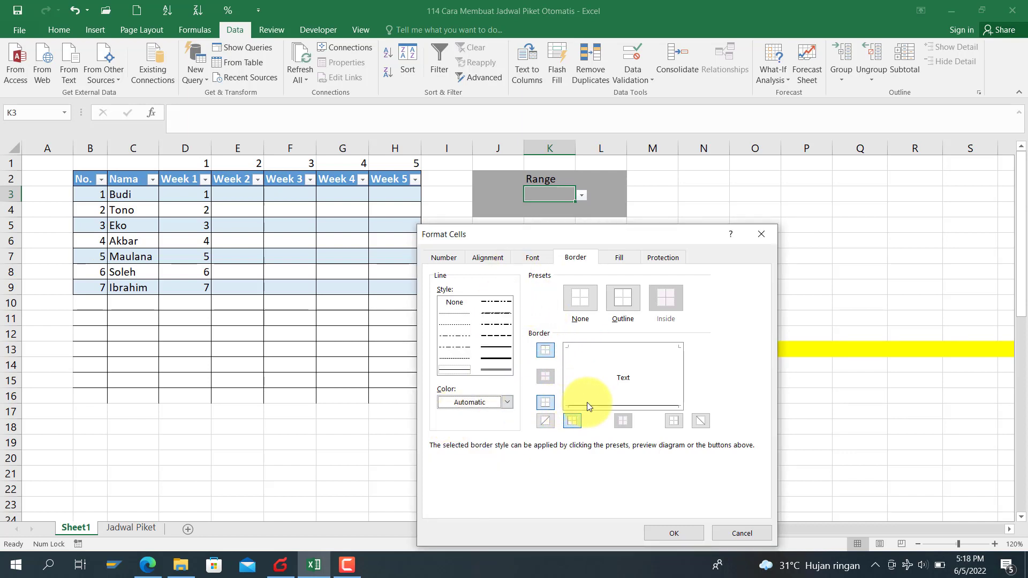
{"action": "left_click", "coordinate": [679, 370]}
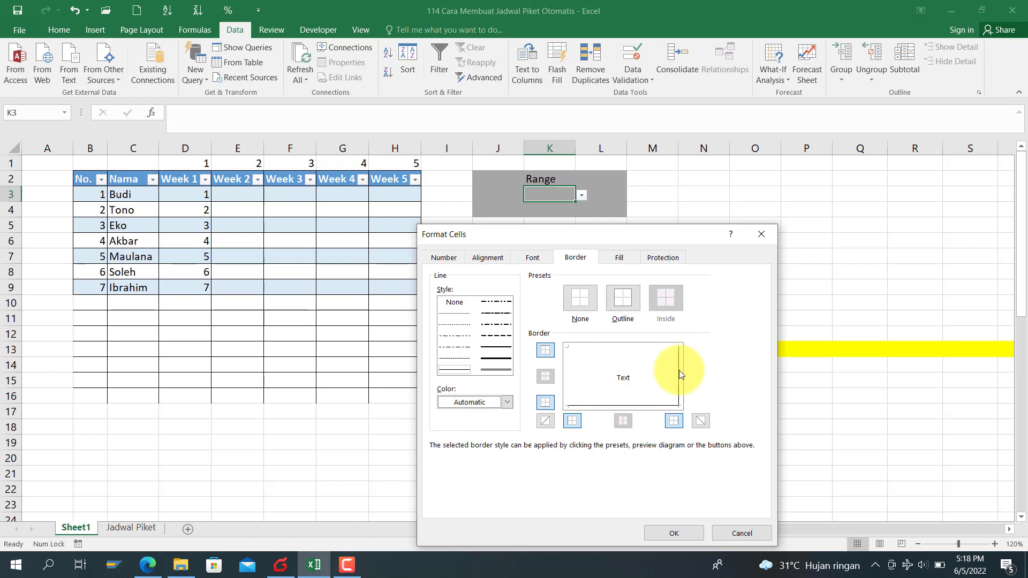
{"action": "left_click", "coordinate": [677, 532]}
{"action": "left_click", "coordinate": [541, 287]}
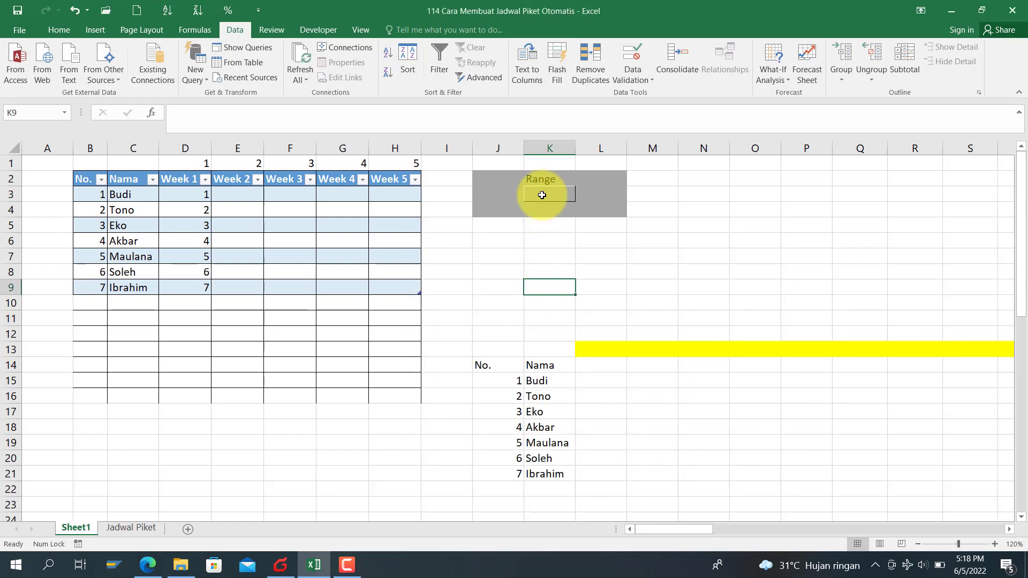
Step: Try the choices in K3's validation list by picking 2, and finally set the Range value to 6
{"action": "left_click", "coordinate": [567, 194]}
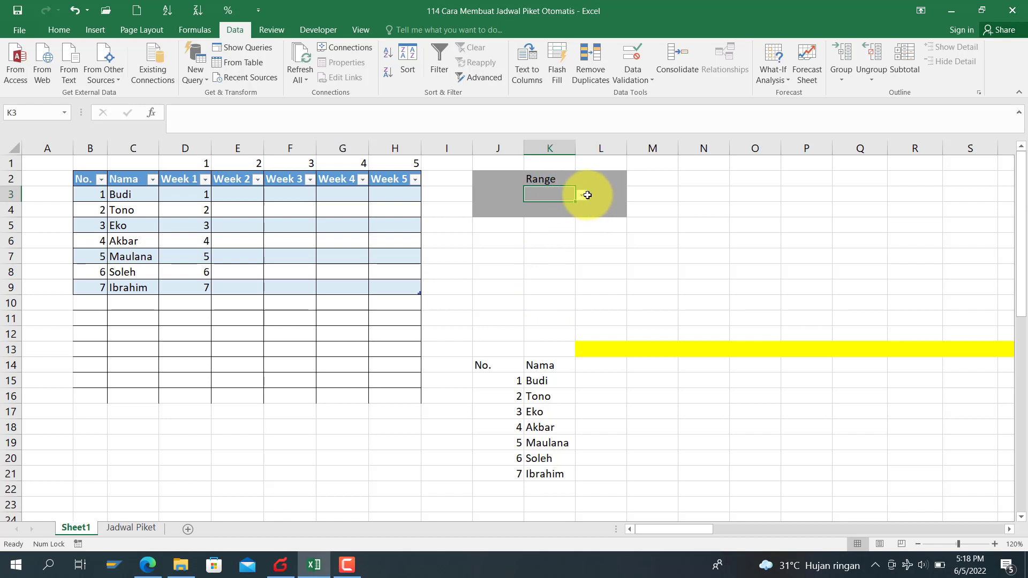
{"action": "left_click", "coordinate": [587, 195]}
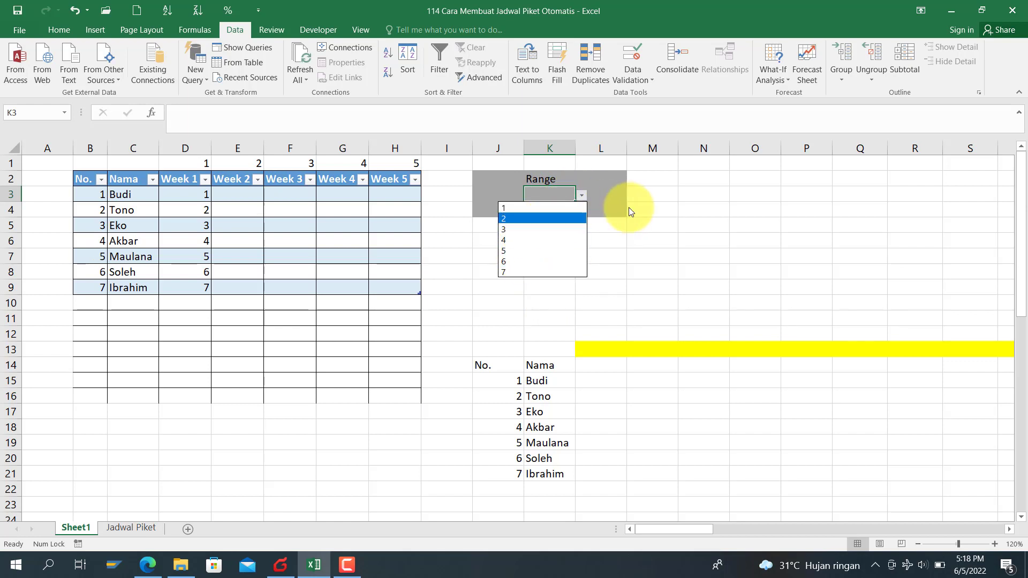
{"action": "left_click", "coordinate": [582, 195]}
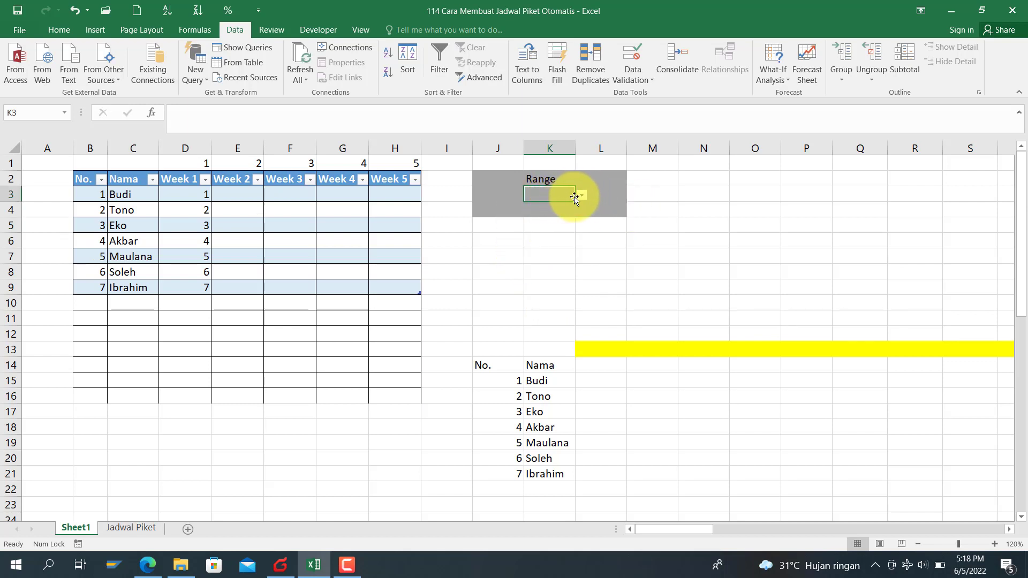
{"action": "left_click", "coordinate": [581, 196]}
{"action": "left_click", "coordinate": [531, 217]}
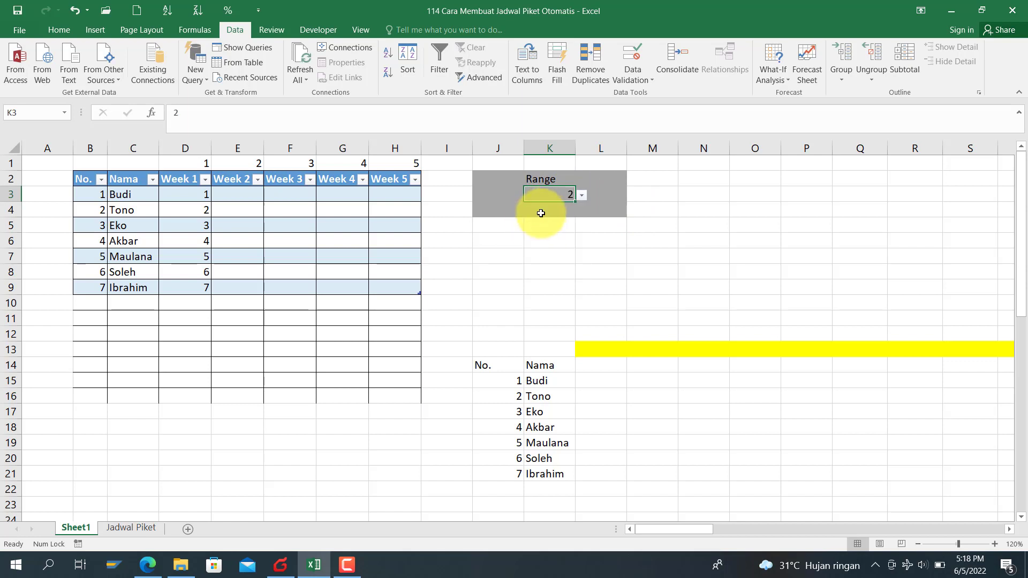
{"action": "left_click", "coordinate": [582, 196]}
{"action": "left_click", "coordinate": [547, 257]}
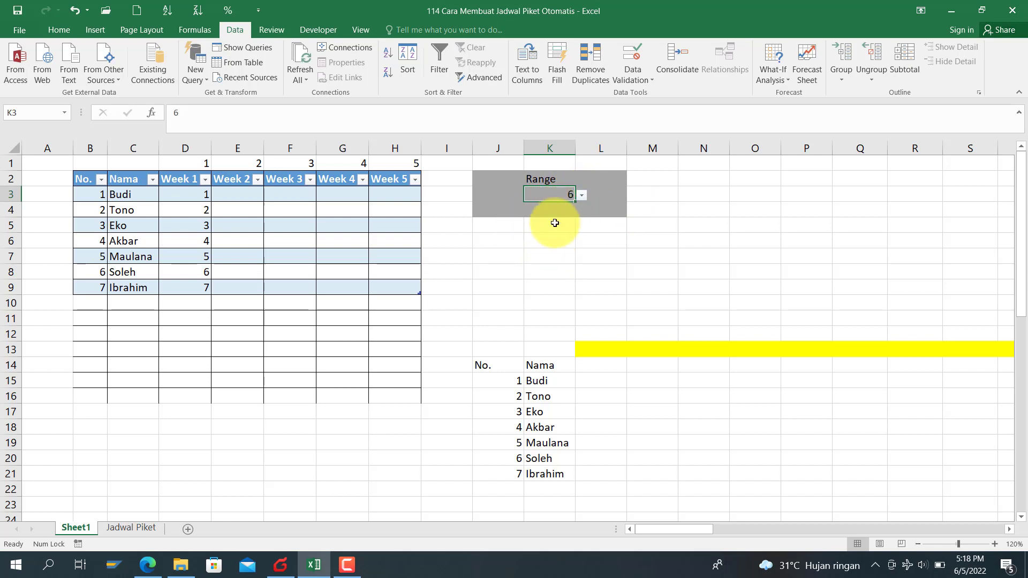
Step: Add an eighth person in row 10 with No. 8, the person's first name under Nama, and 8 under Week 1
{"action": "left_click", "coordinate": [99, 304]}
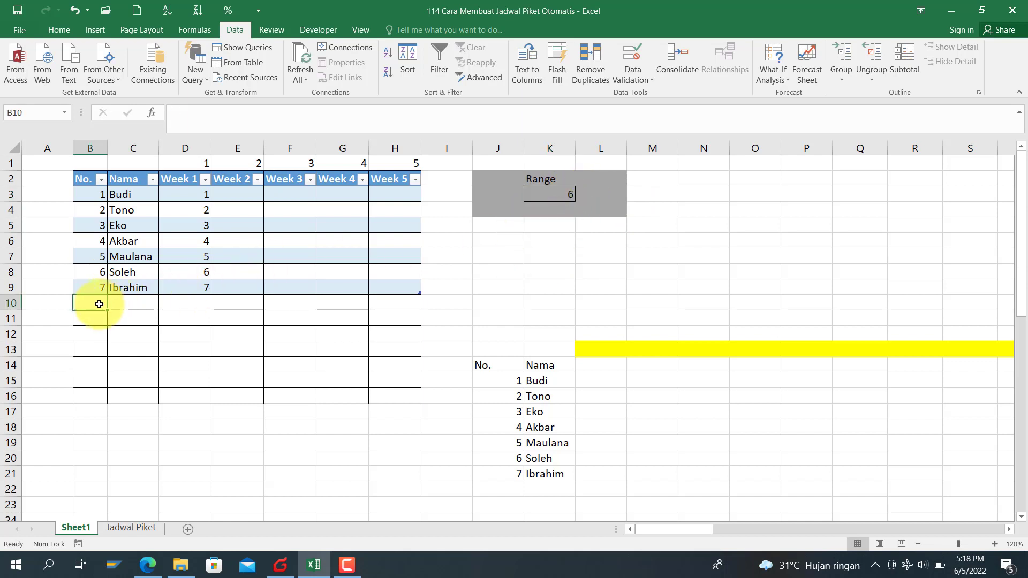
{"action": "type", "text": "8"}
{"action": "key", "text": "Tab"}
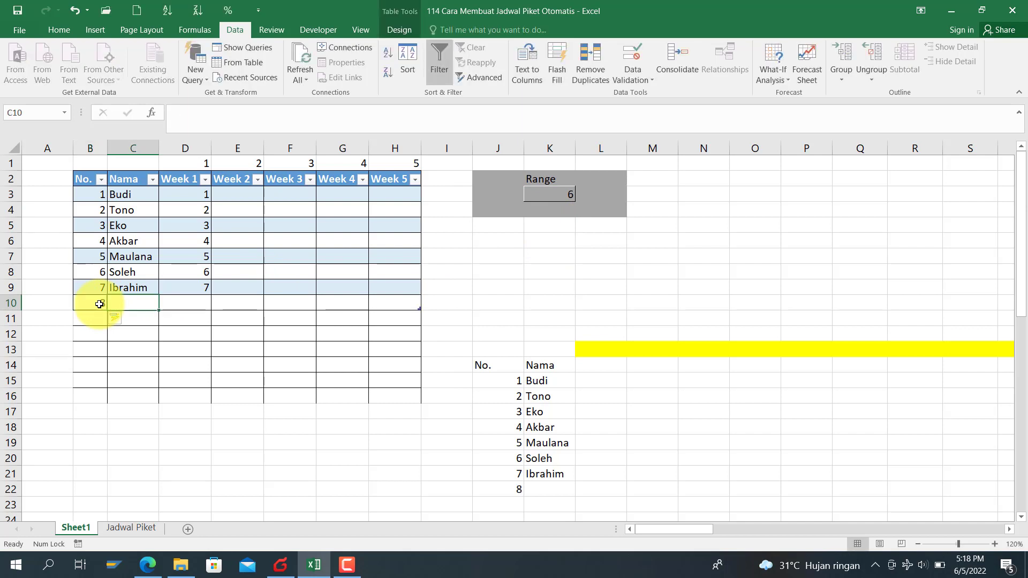
{"action": "type", "text": "F"}
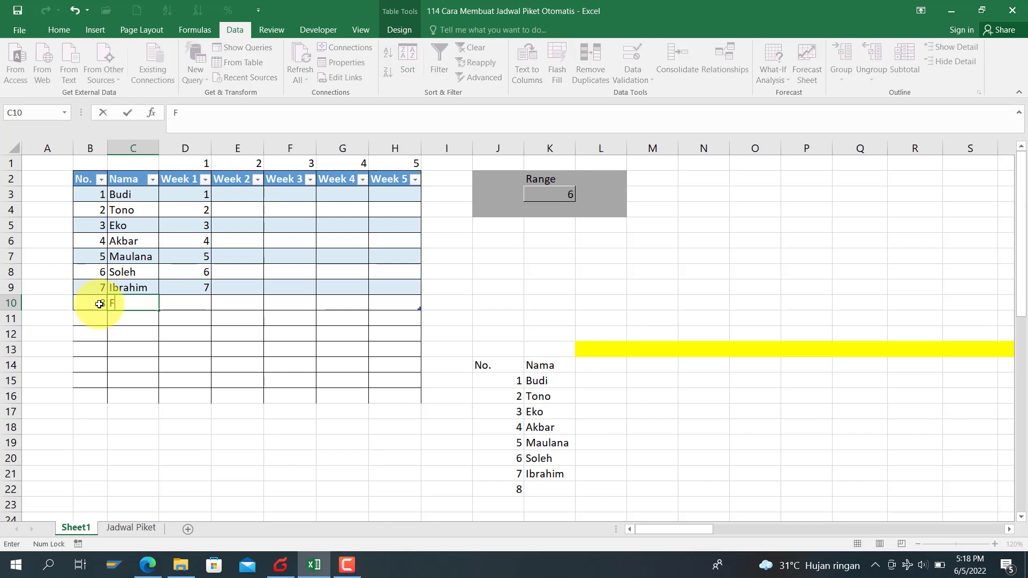
{"action": "type", "text": "ajar"}
{"action": "key", "text": "Tab"}
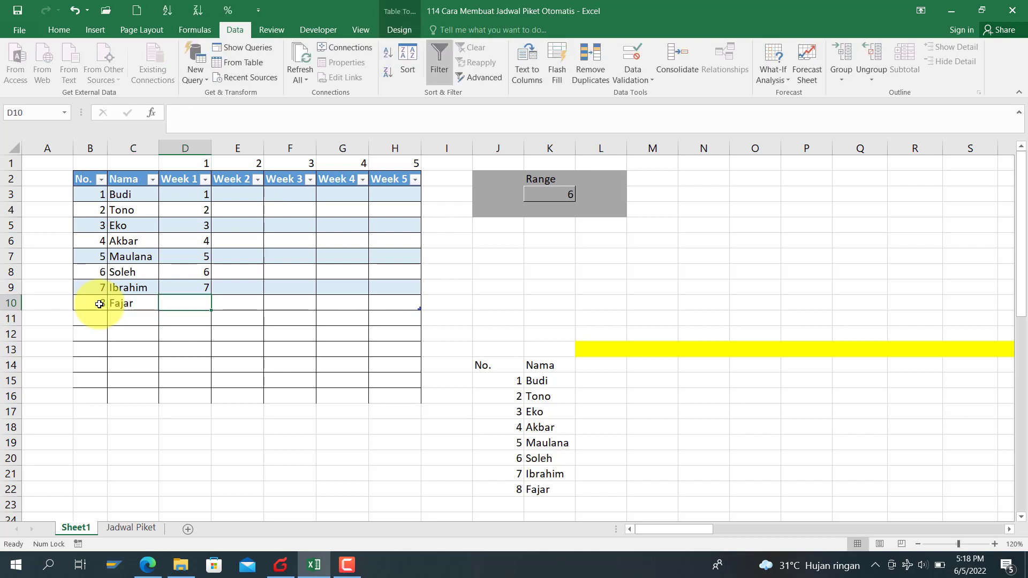
{"action": "type", "text": "8"}
{"action": "key", "text": "Return"}
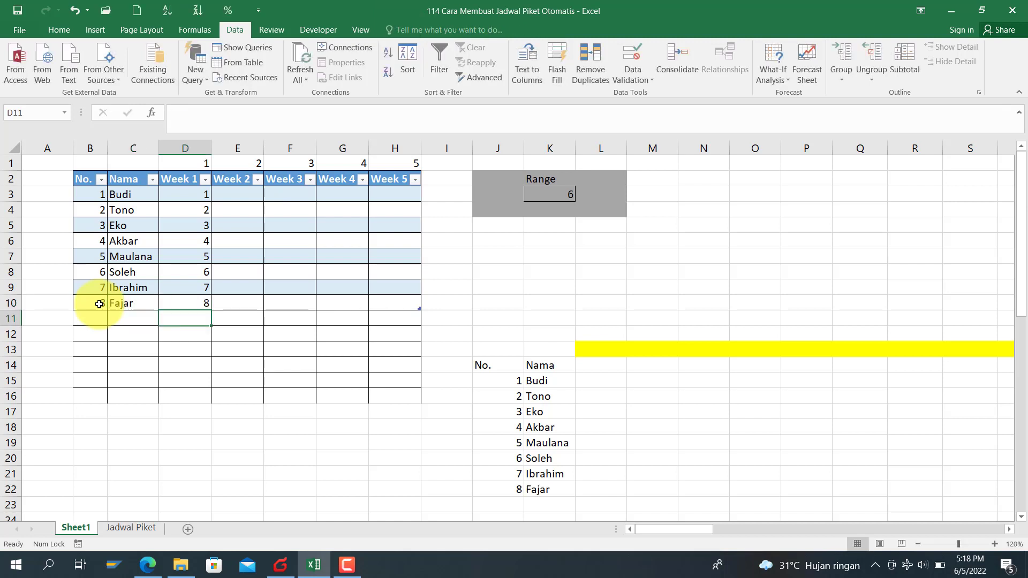
Step: Remove the eighth person by shrinking the table to end at row 9 and clearing B10:D10, checking the Range list choices before and after
{"action": "left_click", "coordinate": [551, 195]}
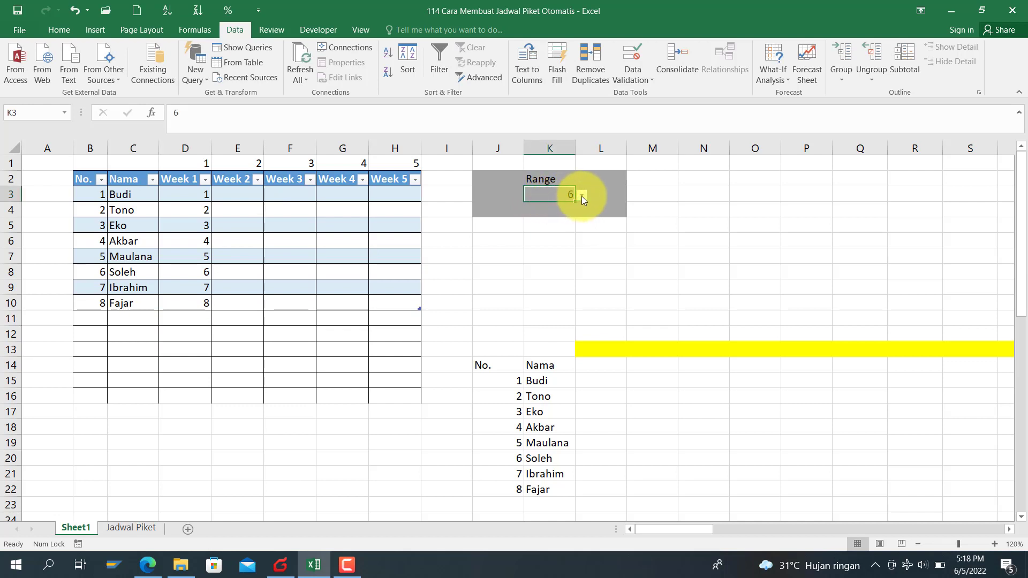
{"action": "left_click", "coordinate": [582, 196]}
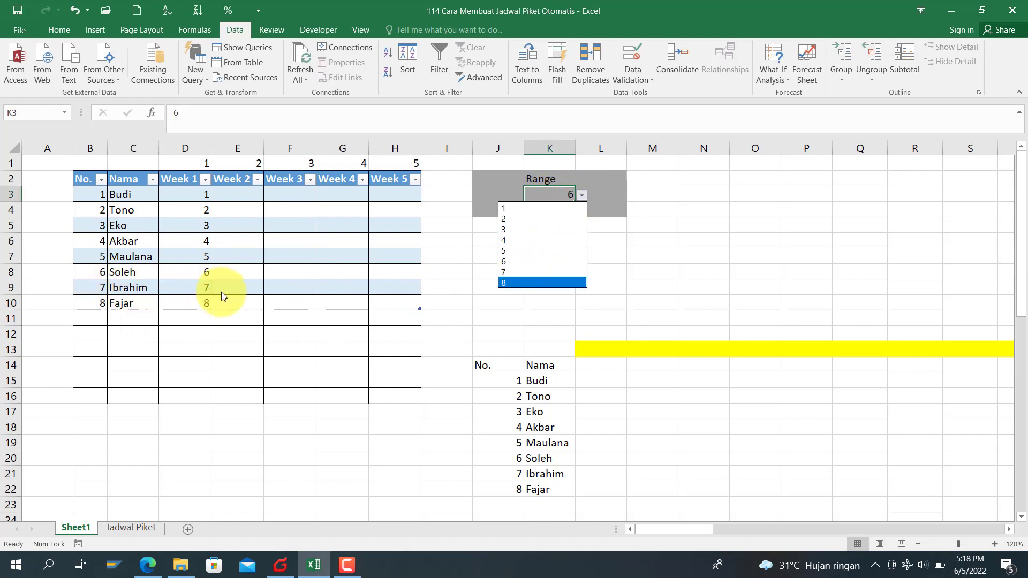
{"action": "key", "text": "Escape"}
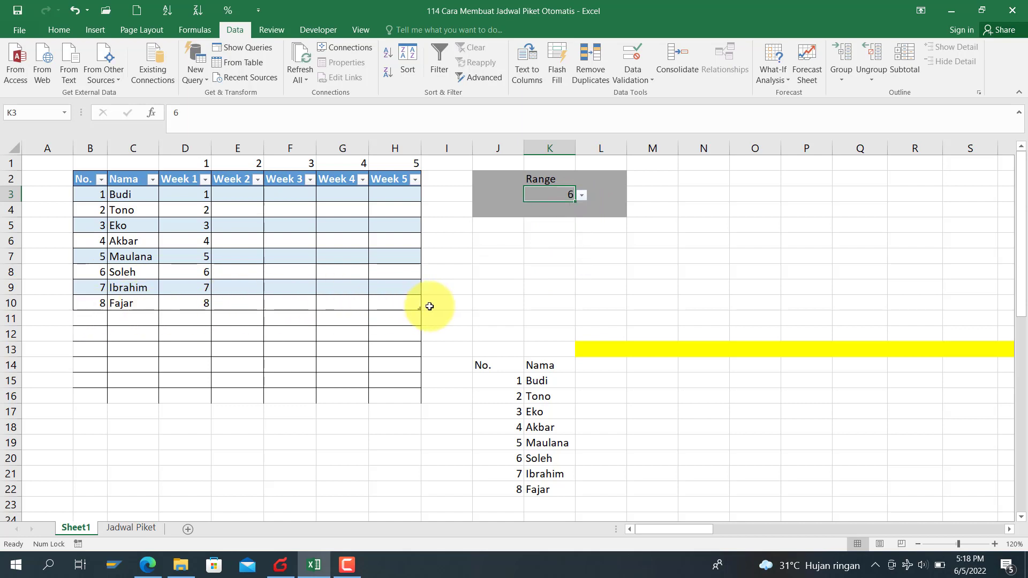
{"action": "left_click_drag", "start_coordinate": [418, 308], "coordinate": [412, 292]}
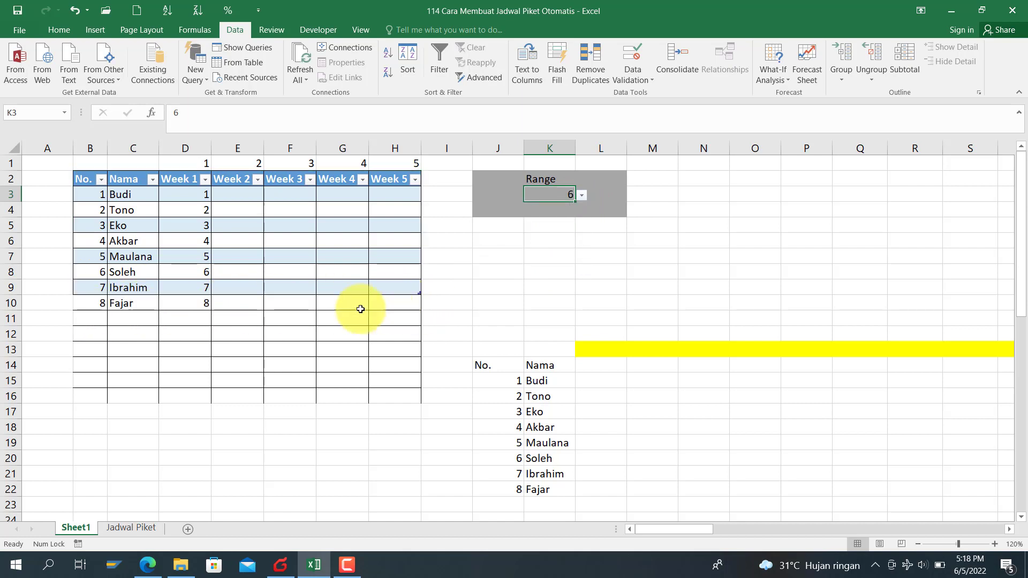
{"action": "left_click_drag", "start_coordinate": [104, 305], "coordinate": [203, 305]}
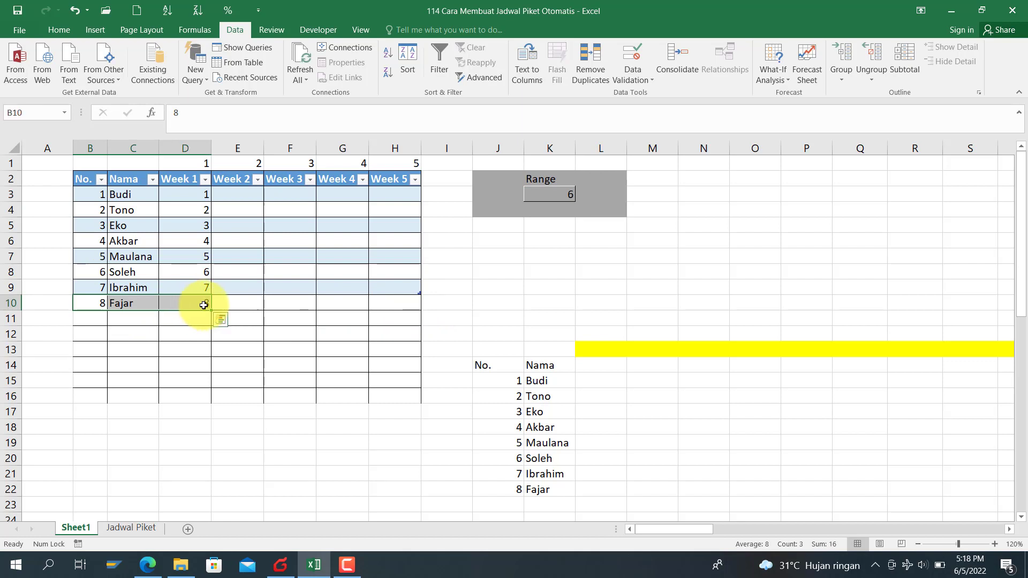
{"action": "key", "text": "Delete"}
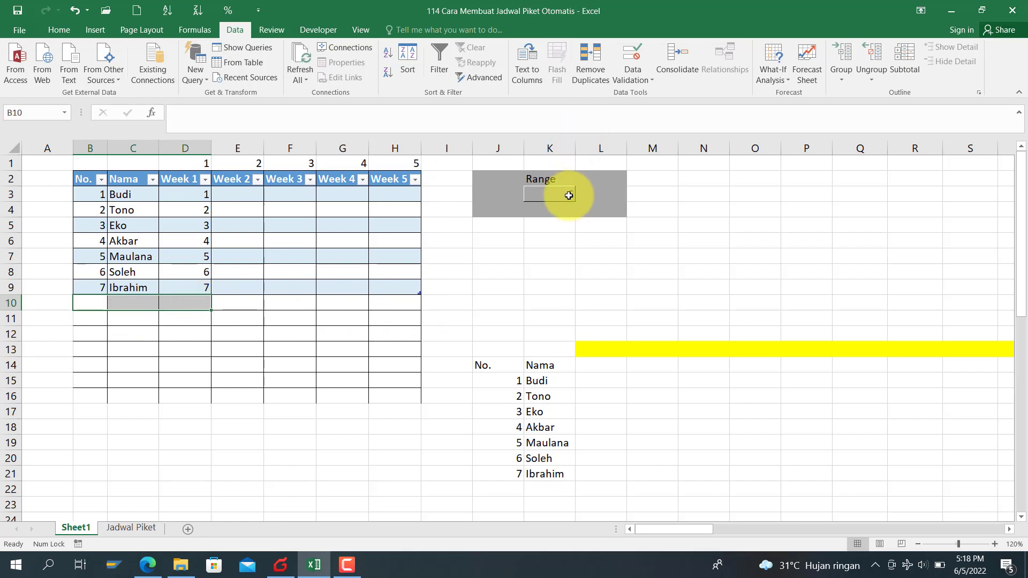
{"action": "left_click", "coordinate": [562, 194]}
{"action": "left_click", "coordinate": [581, 196]}
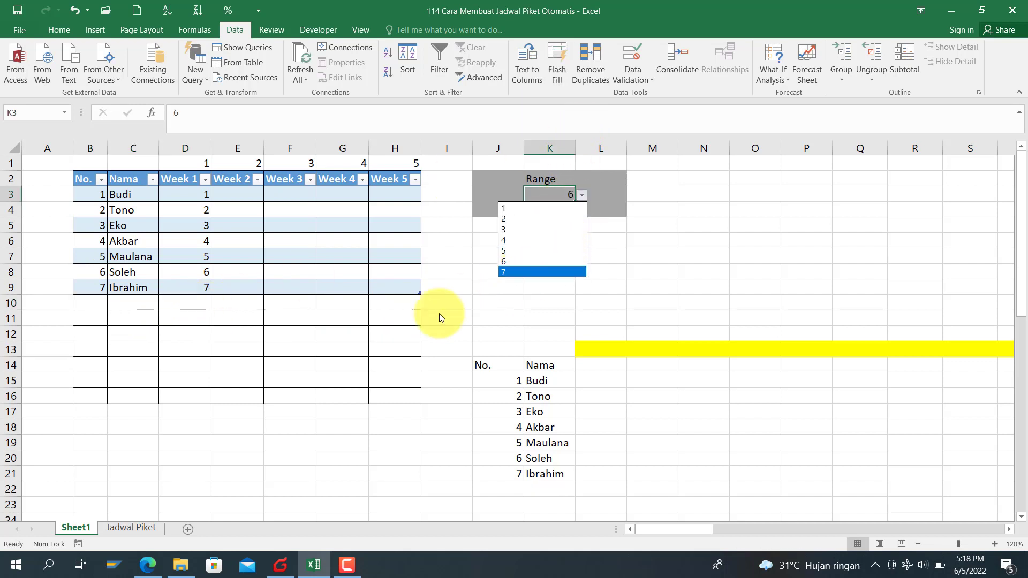
{"action": "key", "text": "Escape"}
Step: Enter the formula =D3+$K$3 in cell E3 for the Week 2 column, using plain cell references with K3 absolute
{"action": "left_click", "coordinate": [232, 200]}
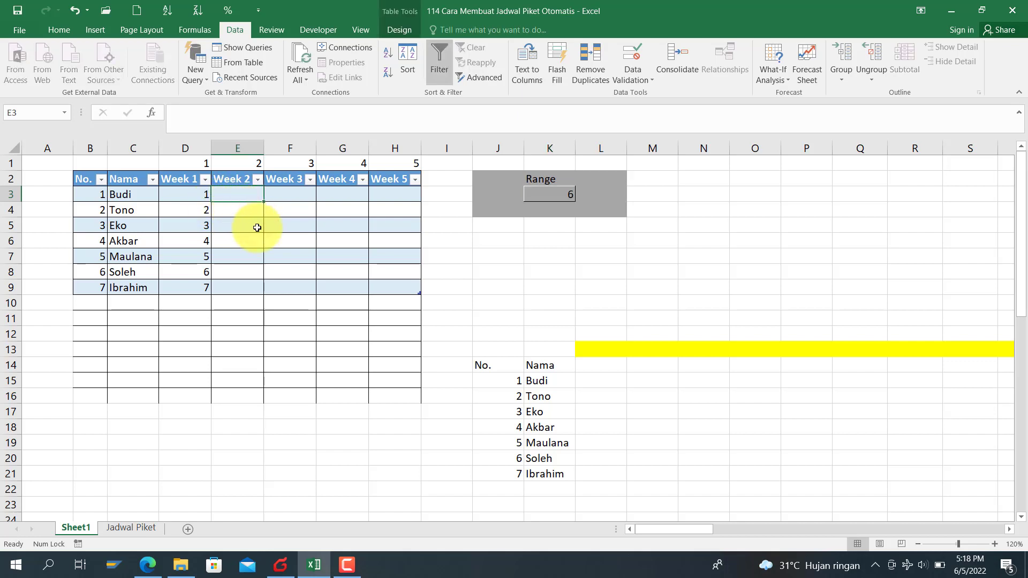
{"action": "type", "text": "="}
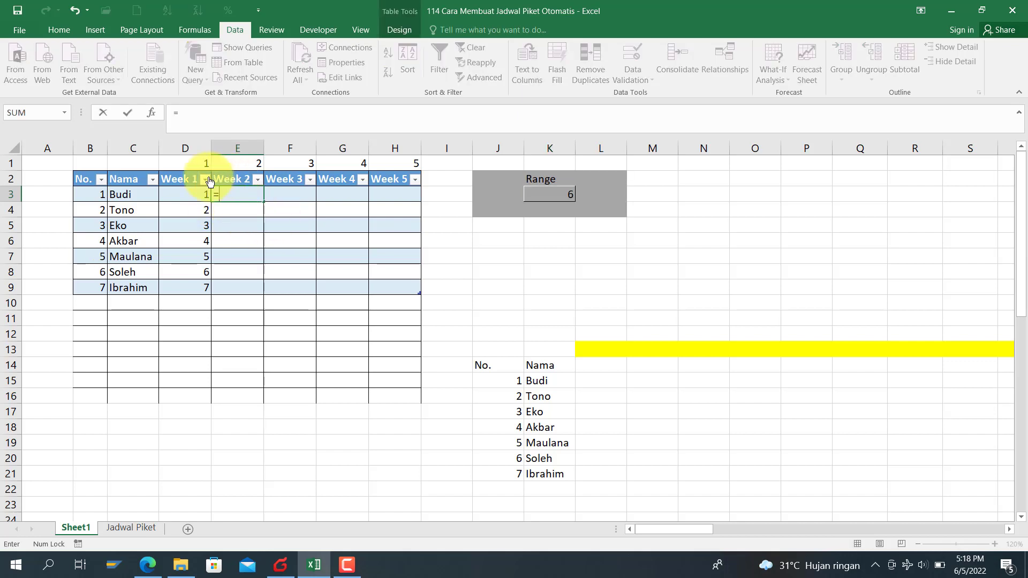
{"action": "left_click", "coordinate": [175, 197]}
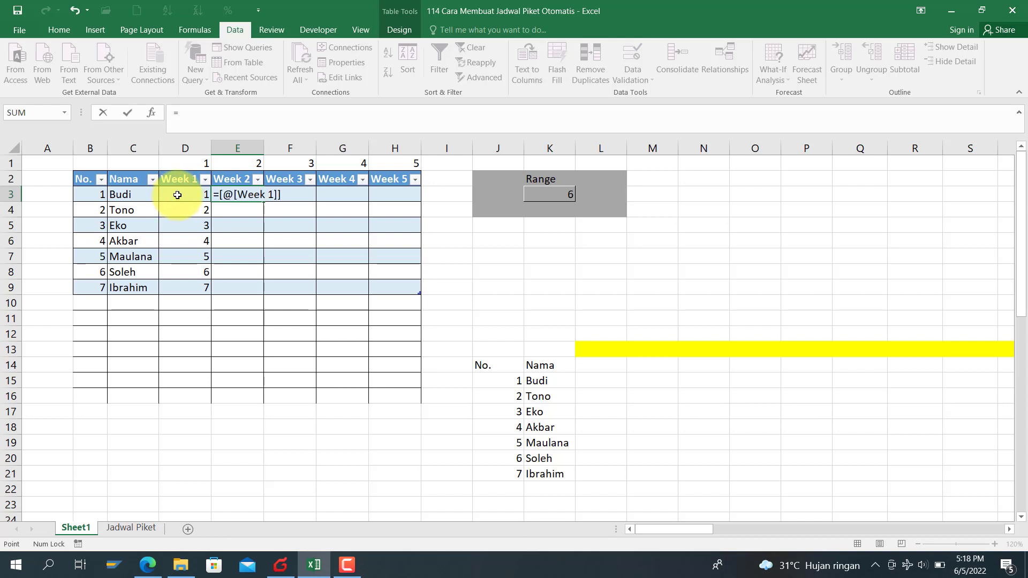
{"action": "key", "text": "BackSpace"}
{"action": "key", "text": "BackSpace"}
{"action": "key", "text": "BackSpace"}
{"action": "key", "text": "BackSpace"}
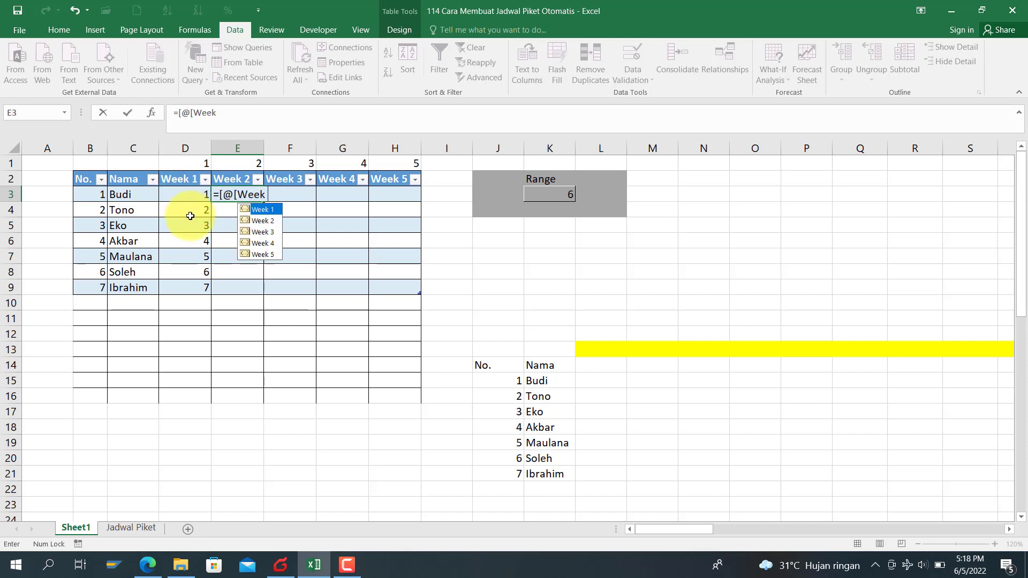
{"action": "key", "text": "BackSpace"}
{"action": "key", "text": "BackSpace"}
{"action": "key", "text": "BackSpace"}
{"action": "key", "text": "BackSpace"}
{"action": "key", "text": "BackSpace"}
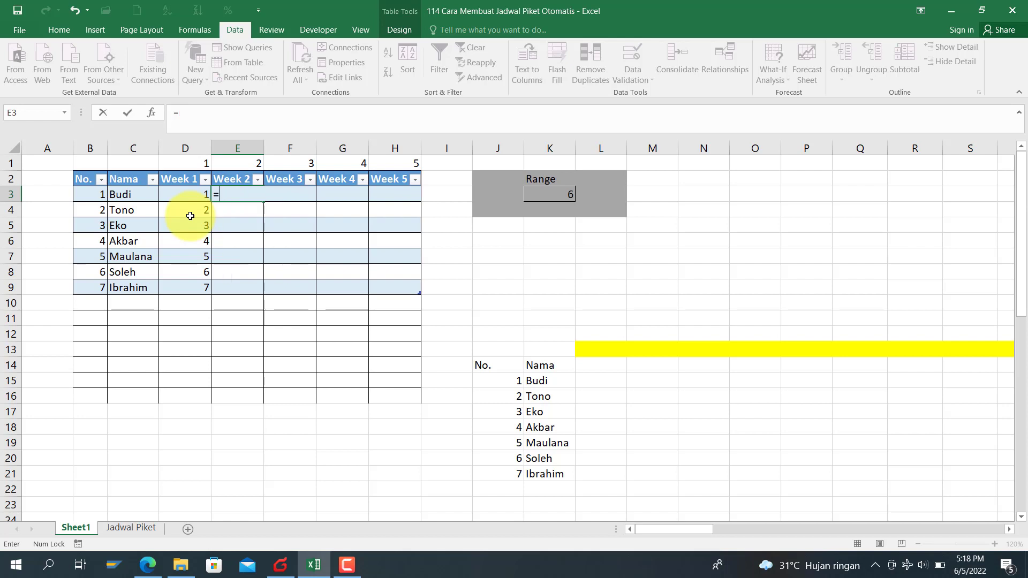
{"action": "type", "text": "d3+"}
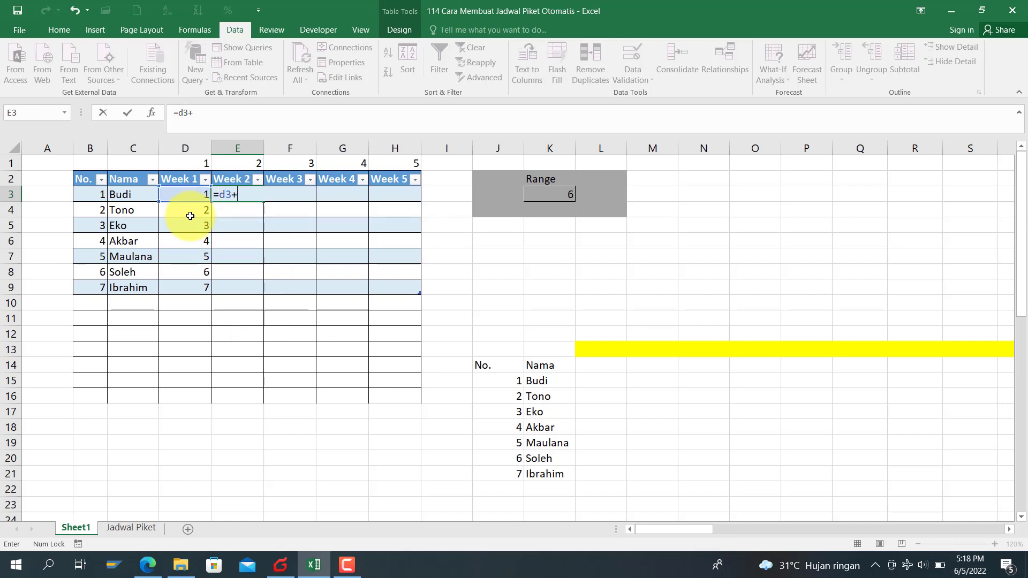
{"action": "left_click", "coordinate": [544, 195]}
{"action": "left_click", "coordinate": [197, 113]}
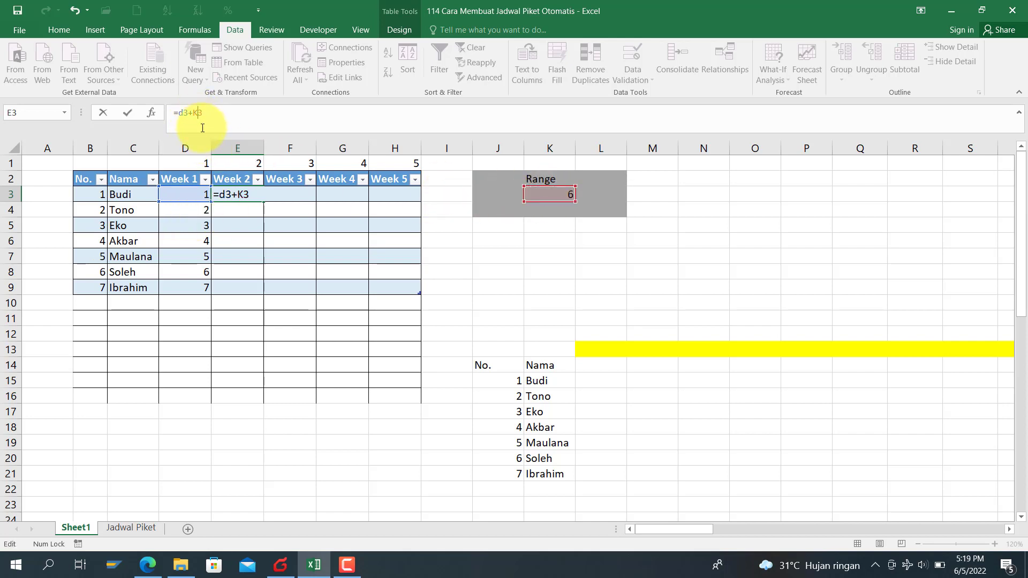
{"action": "key", "text": "F4"}
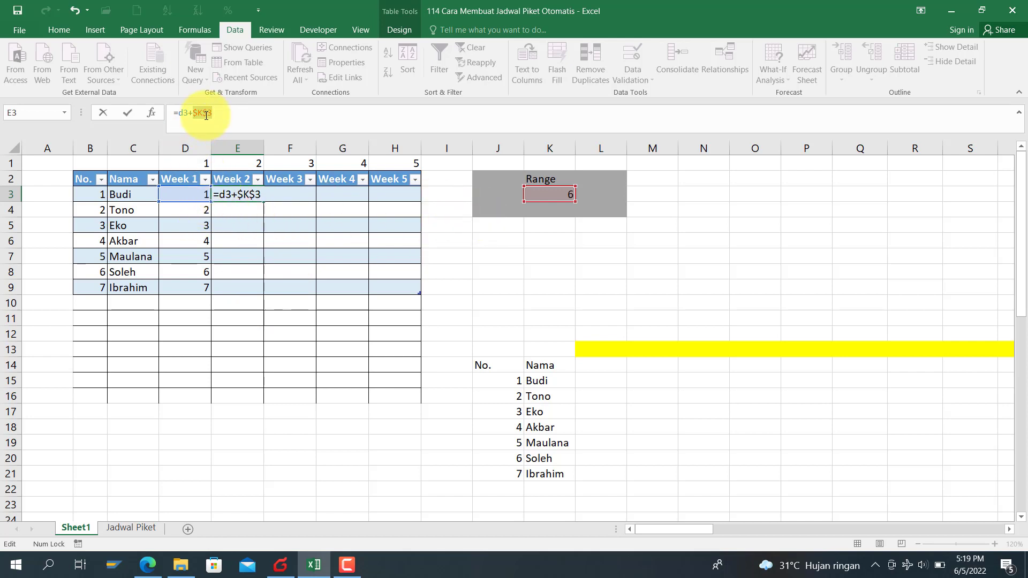
{"action": "key", "text": "Return"}
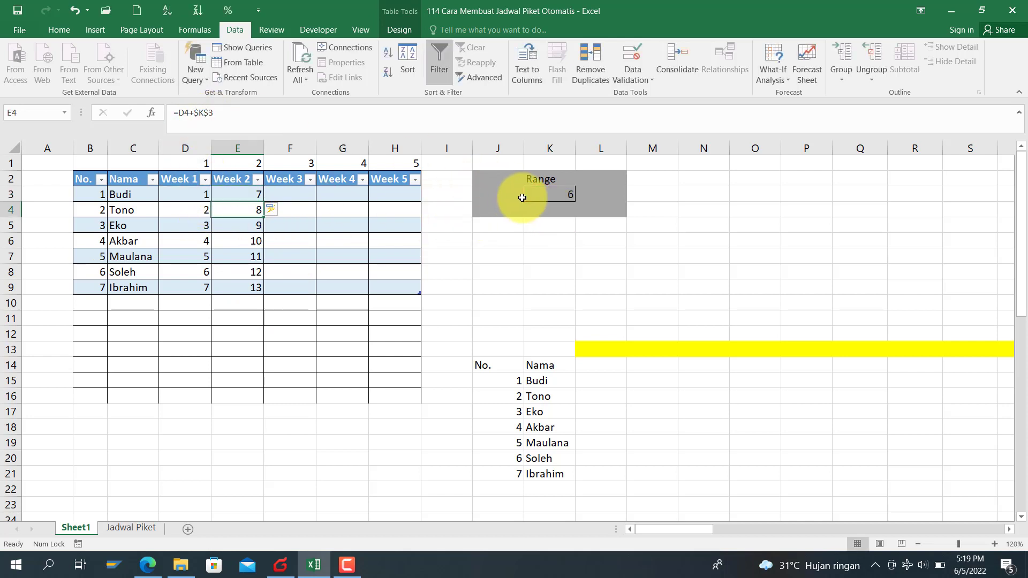
Step: Extend E3's formula into an IF function whose logical test compares D3+$K$3 as greater than a MAX function
{"action": "left_click", "coordinate": [240, 196]}
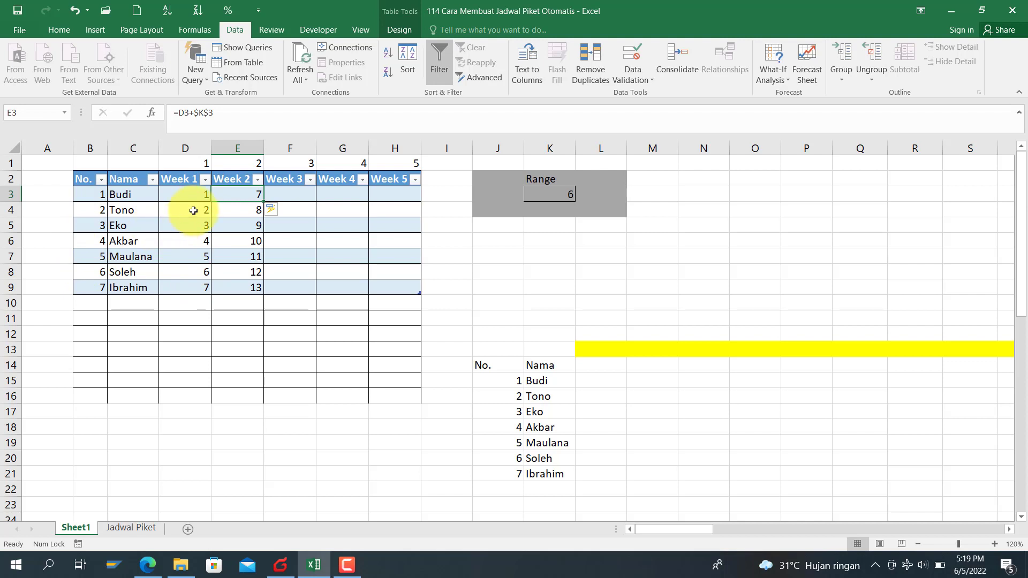
{"action": "left_click", "coordinate": [257, 211]}
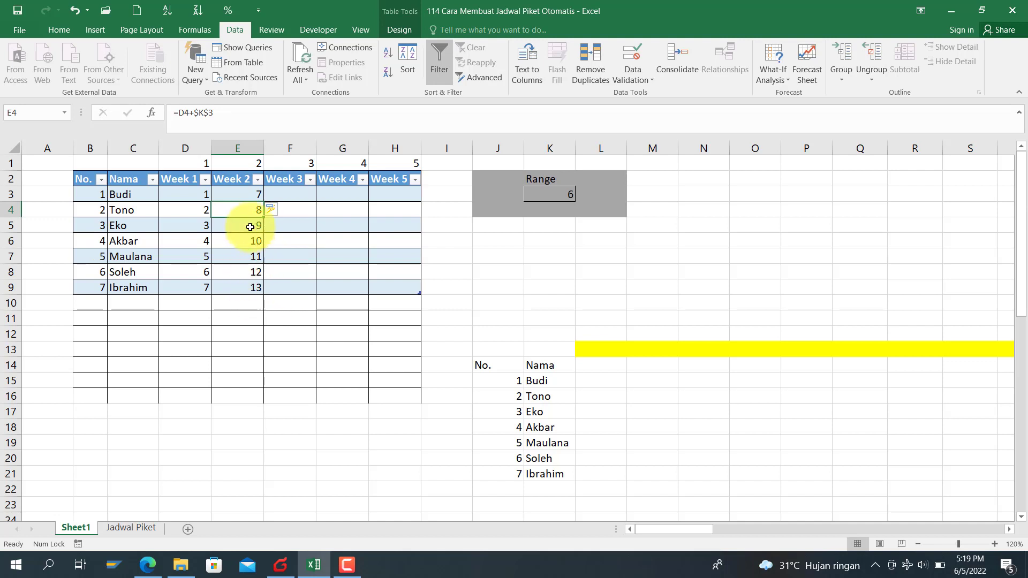
{"action": "left_click", "coordinate": [249, 194]}
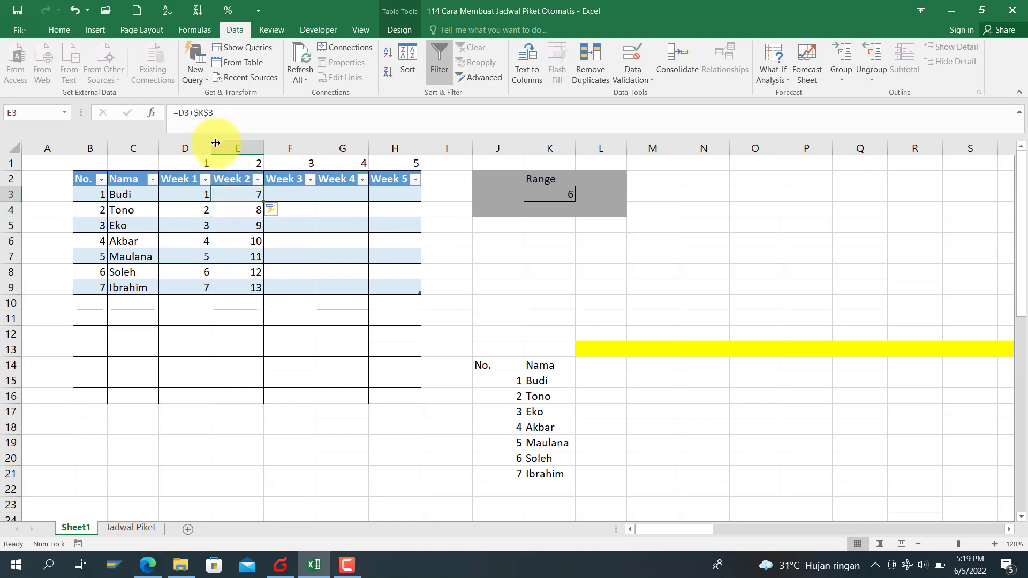
{"action": "left_click", "coordinate": [179, 113]}
{"action": "type", "text": "if"}
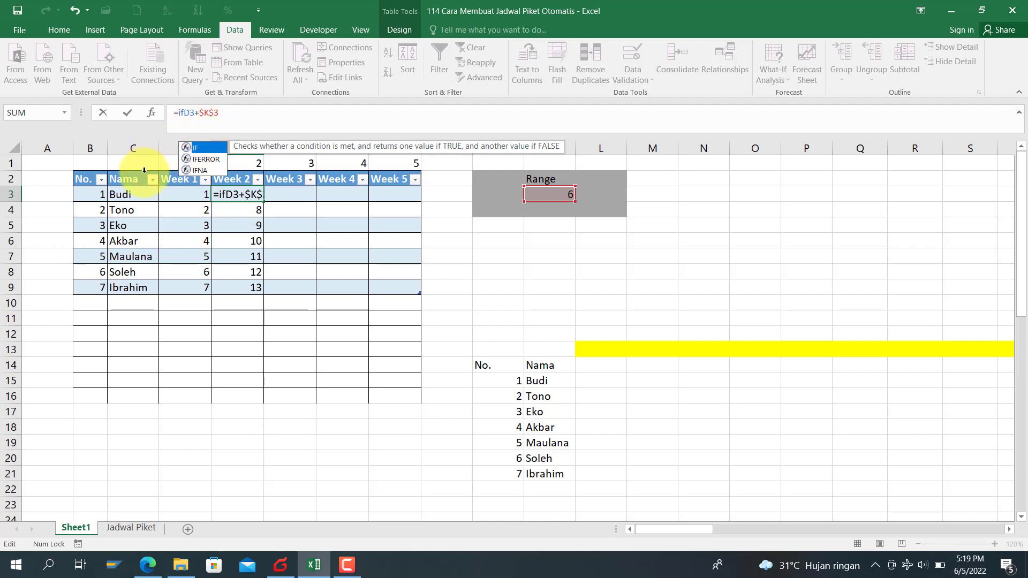
{"action": "type", "text": "("}
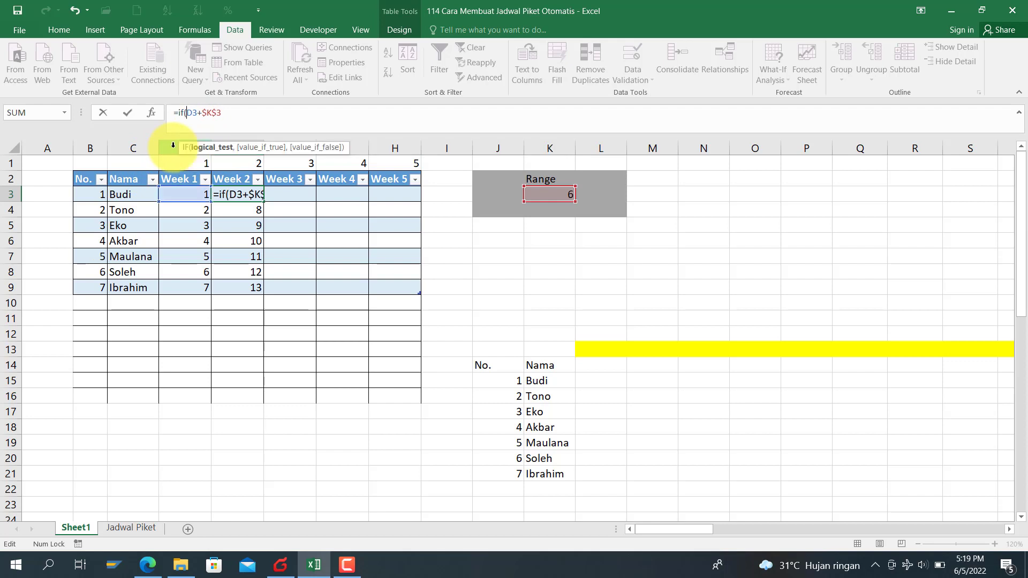
{"action": "left_click", "coordinate": [227, 108]}
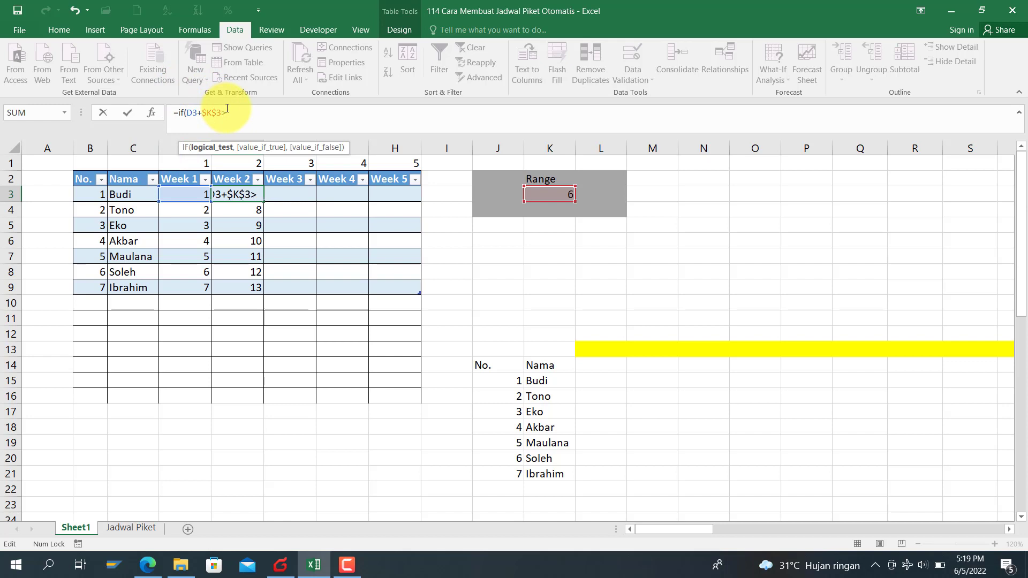
{"action": "type", "text": "max("}
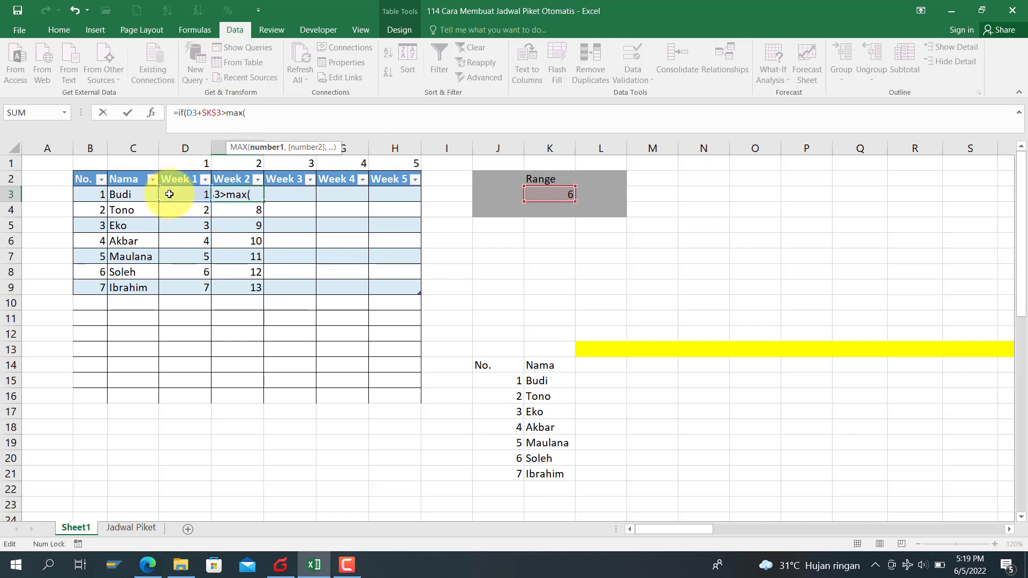
Step: Set the MAX range in E3's logical test to D$3:D$9 with fixed rows, and close that argument
{"action": "left_click_drag", "start_coordinate": [172, 194], "coordinate": [177, 257]}
{"action": "left_click", "coordinate": [279, 121]}
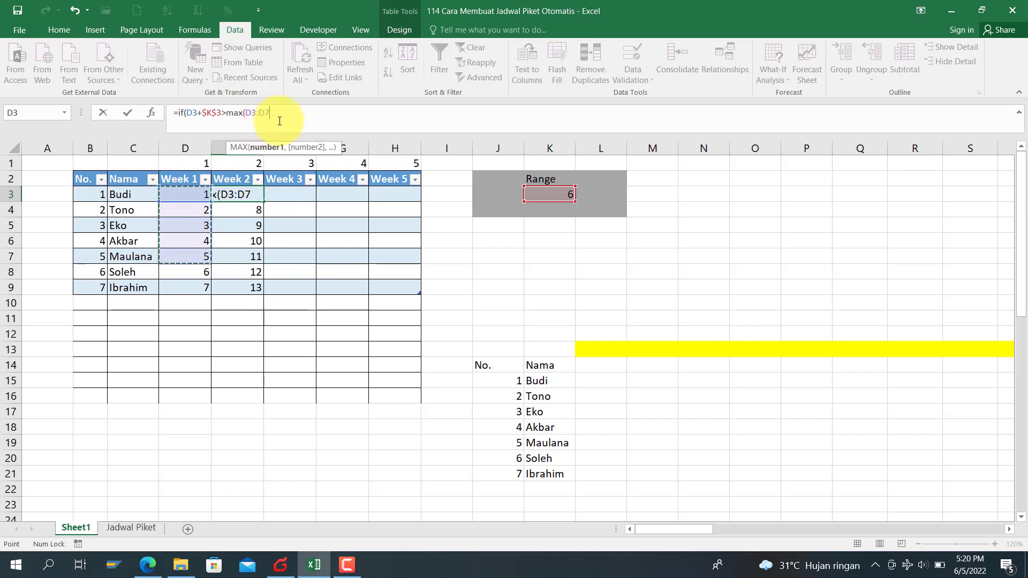
{"action": "key", "text": "BackSpace"}
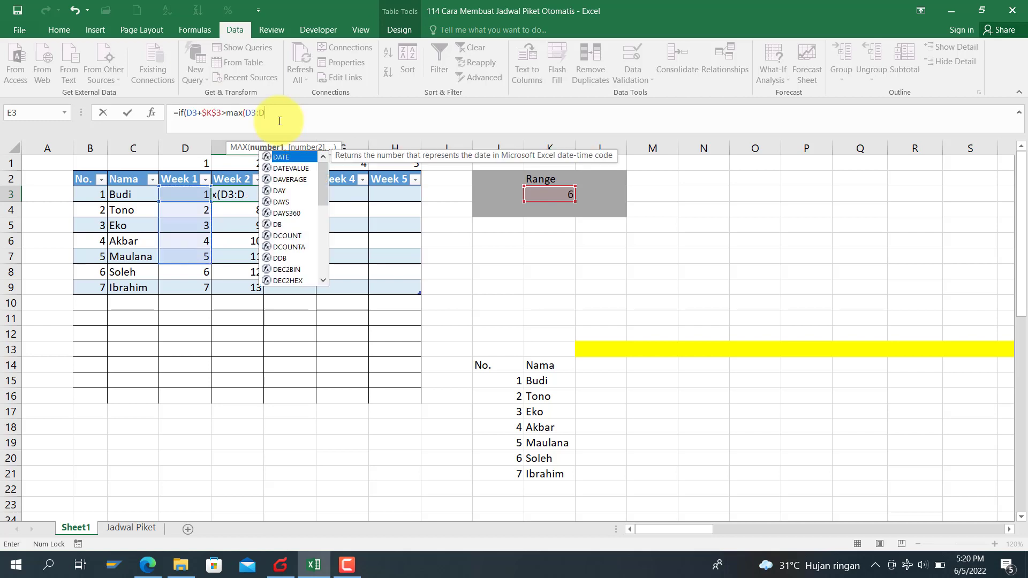
{"action": "type", "text": "9"}
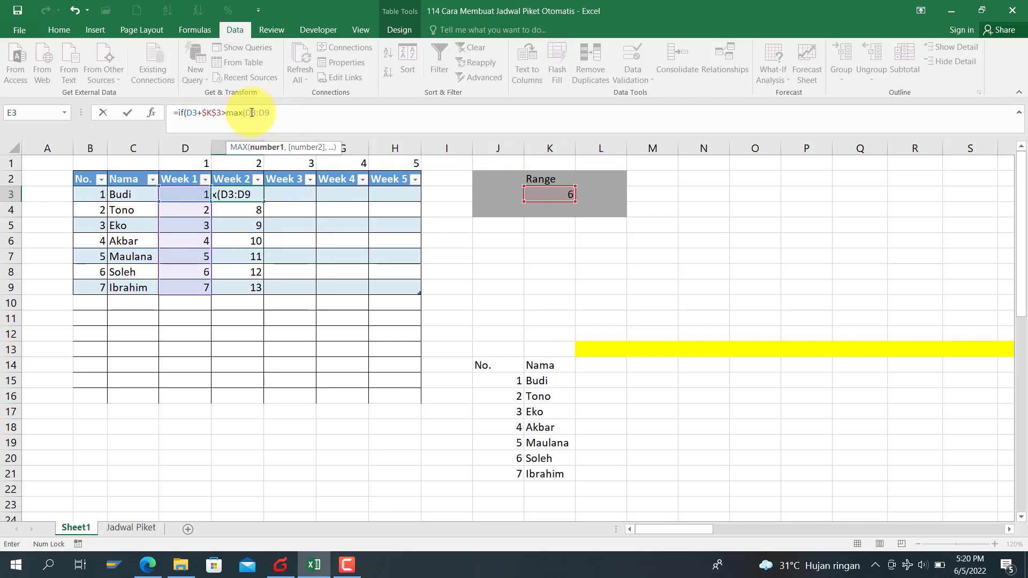
{"action": "left_click", "coordinate": [252, 113]}
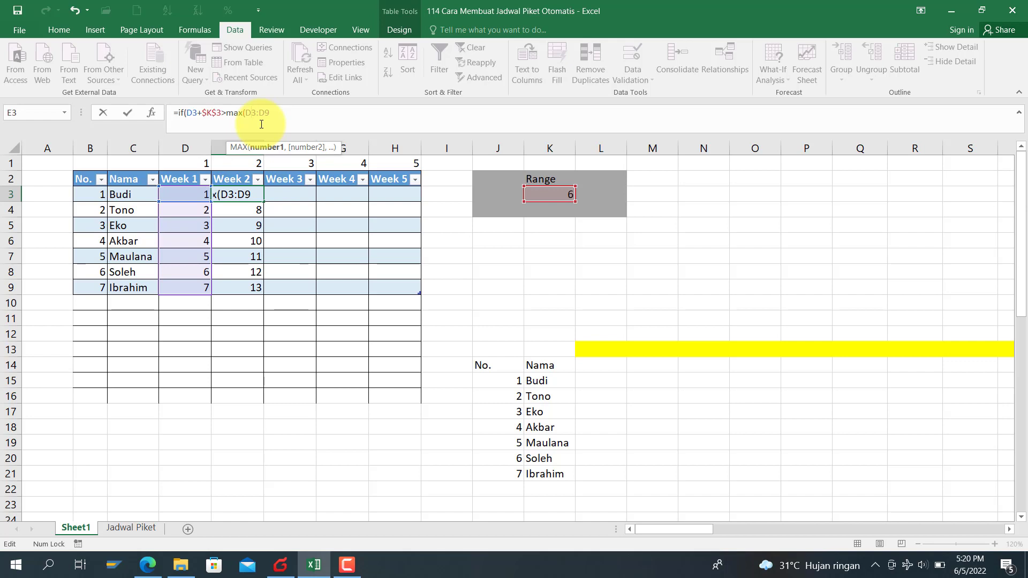
{"action": "type", "text": "$"}
{"action": "left_click", "coordinate": [271, 113]}
{"action": "type", "text": "$9"}
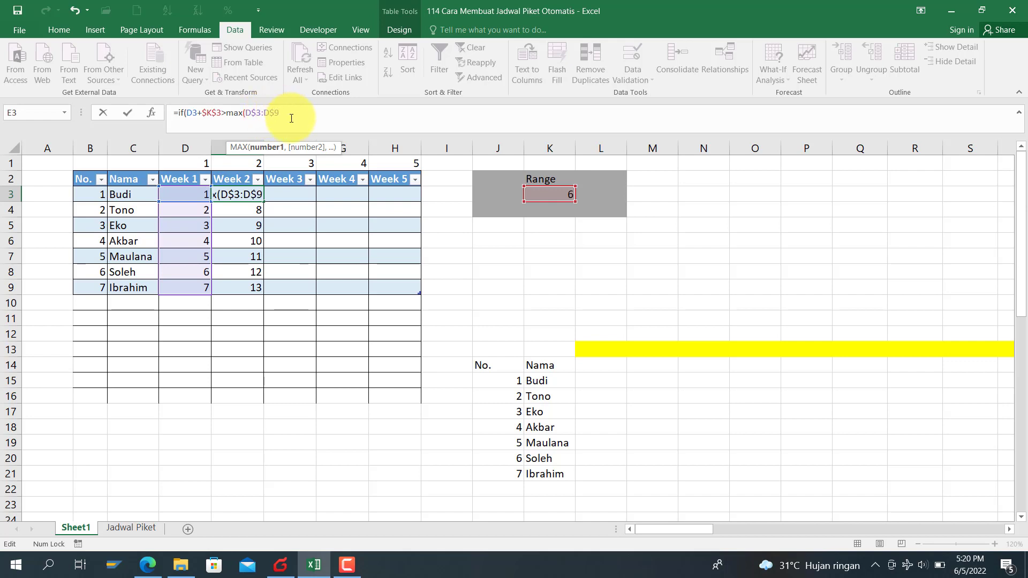
{"action": "type", "text": "),"}
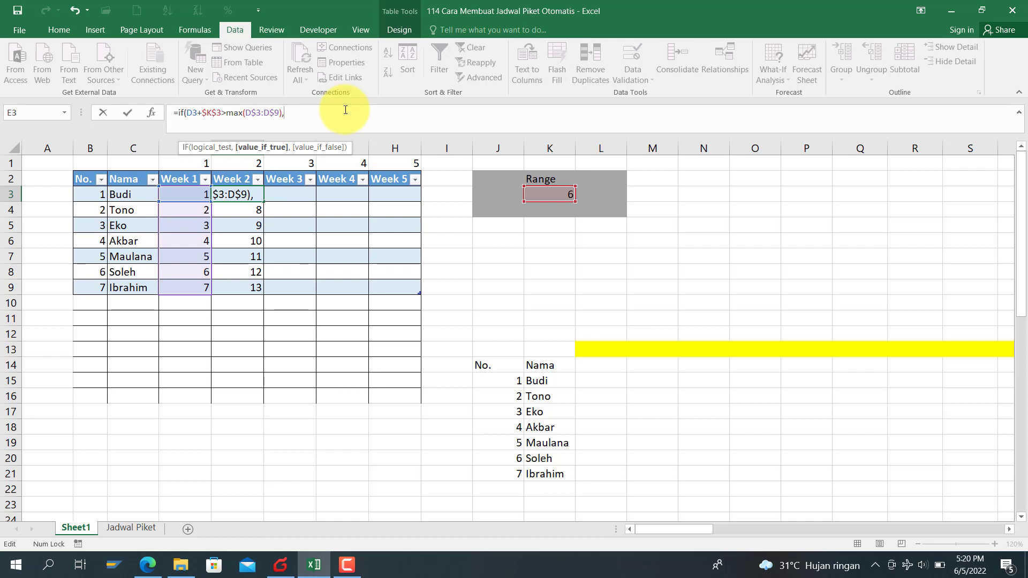
Step: Begin the value_if_true argument of E3's IF formula with MAX(D$3:D$9), reusing the range from the logical test
{"action": "type", "text": "max9"}
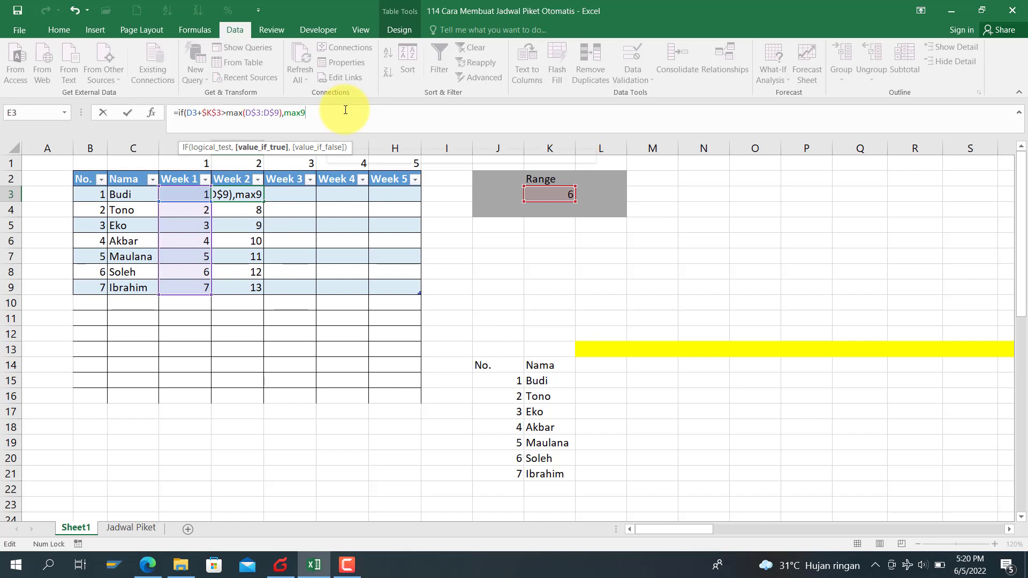
{"action": "key", "text": "BackSpace"}
{"action": "type", "text": "("}
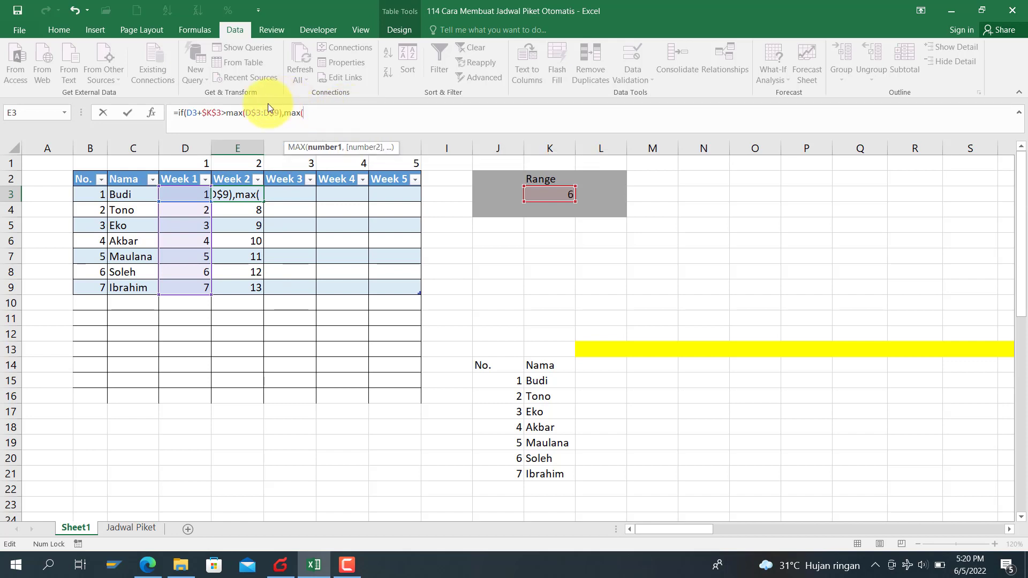
{"action": "left_click_drag", "start_coordinate": [245, 112], "coordinate": [282, 112]}
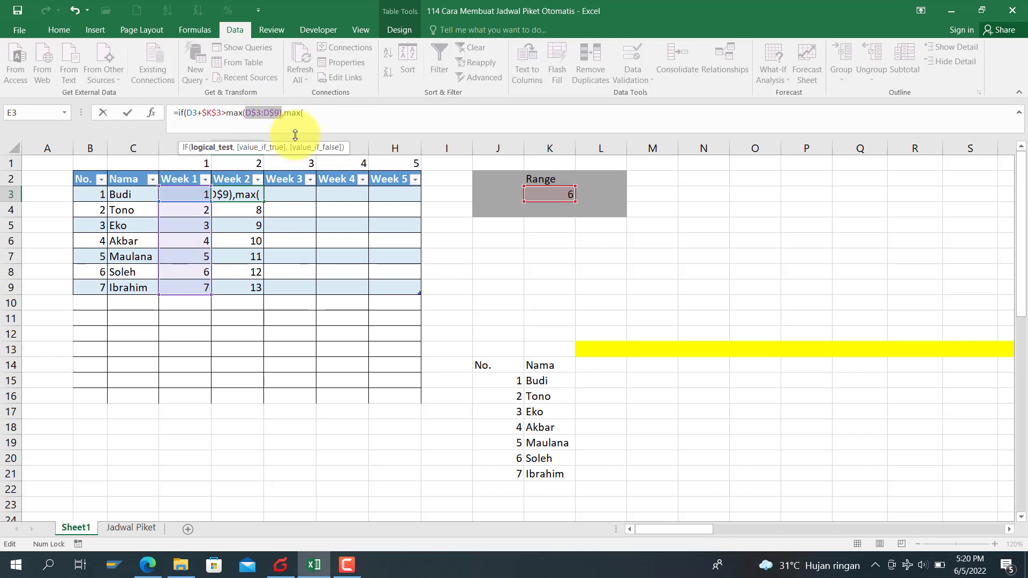
{"action": "key", "text": "ctrl+c"}
{"action": "left_click", "coordinate": [326, 113]}
{"action": "key", "text": "ctrl+v"}
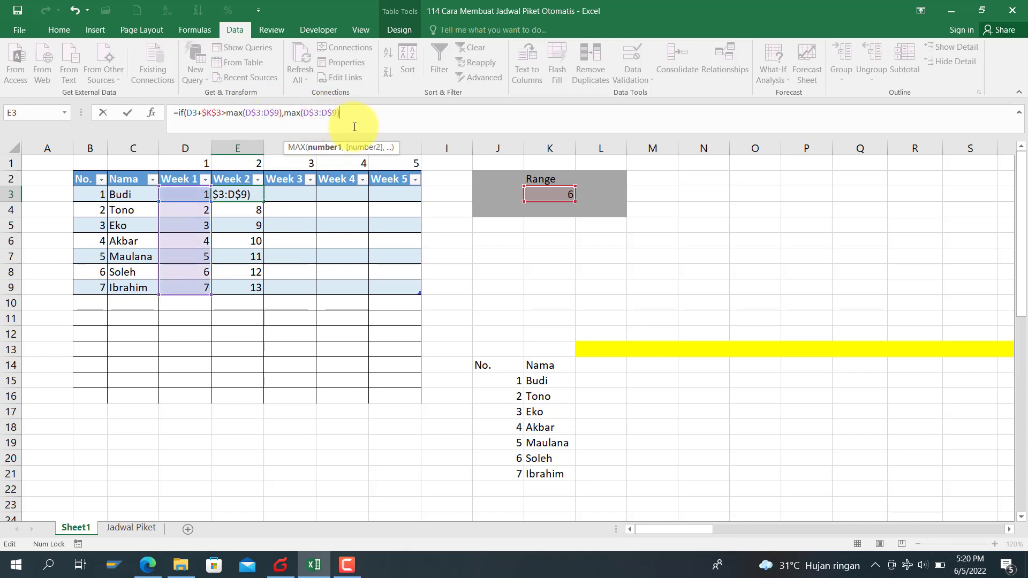
Step: Subtract D3 from the MAX in E3's value_if_true using a plain cell reference, and close that argument
{"action": "type", "text": "-"}
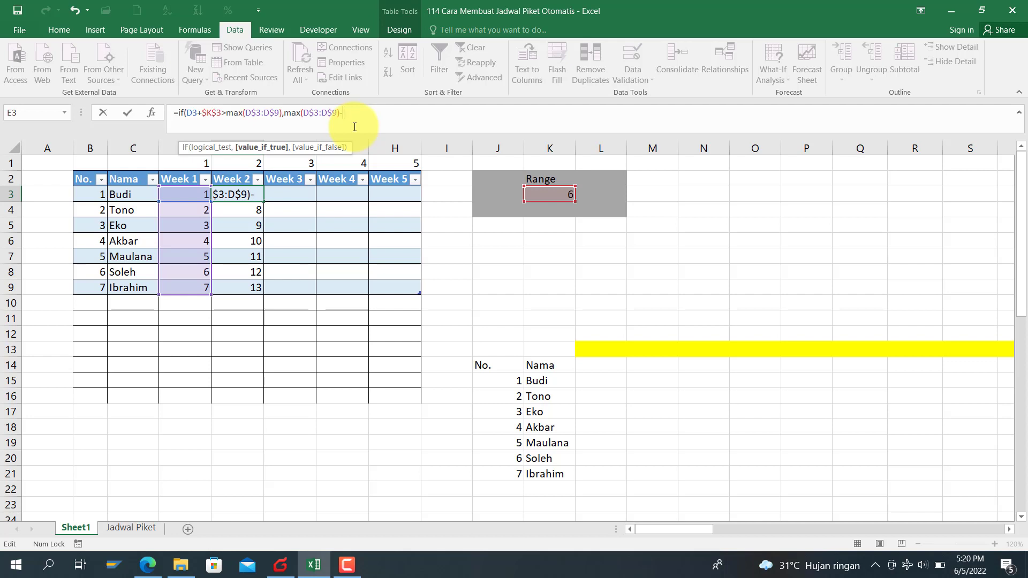
{"action": "left_click", "coordinate": [190, 191]}
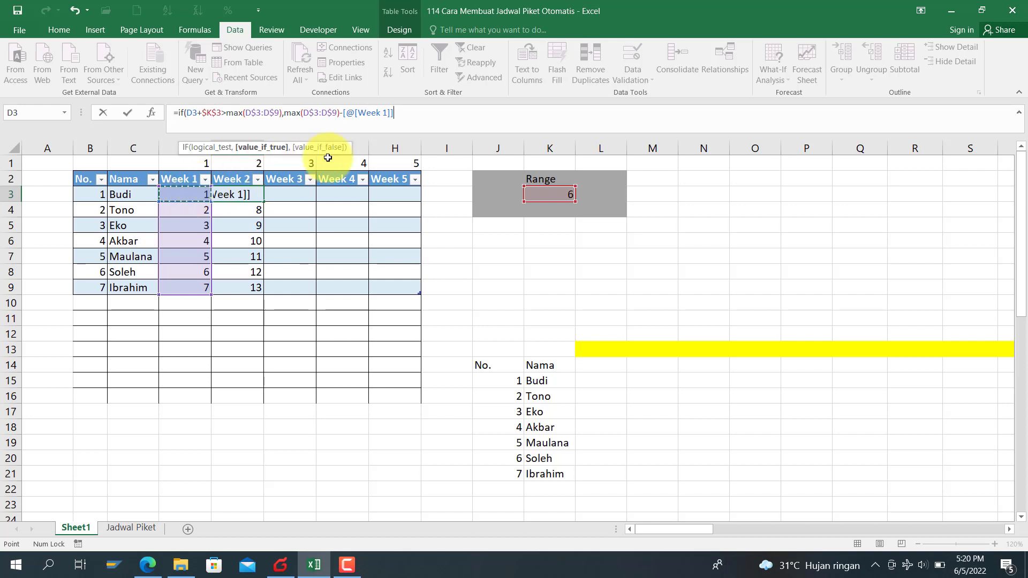
{"action": "key", "text": "BackSpace"}
{"action": "key", "text": "BackSpace"}
{"action": "key", "text": "BackSpace"}
{"action": "key", "text": "BackSpace"}
{"action": "key", "text": "BackSpace"}
{"action": "key", "text": "BackSpace"}
{"action": "key", "text": "BackSpace"}
{"action": "key", "text": "BackSpace"}
{"action": "key", "text": "BackSpace"}
{"action": "key", "text": "BackSpace"}
{"action": "key", "text": "BackSpace"}
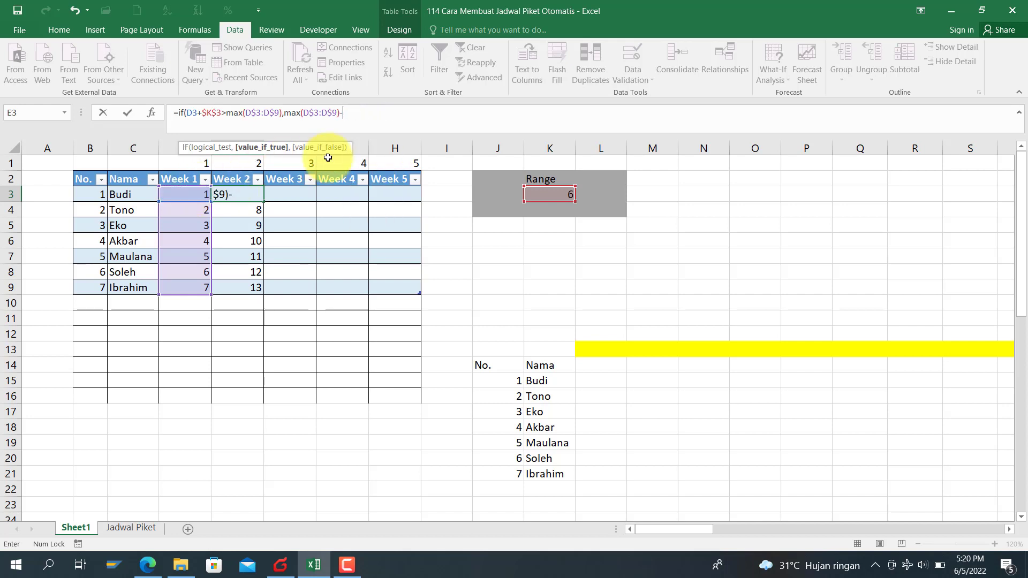
{"action": "type", "text": "d3"}
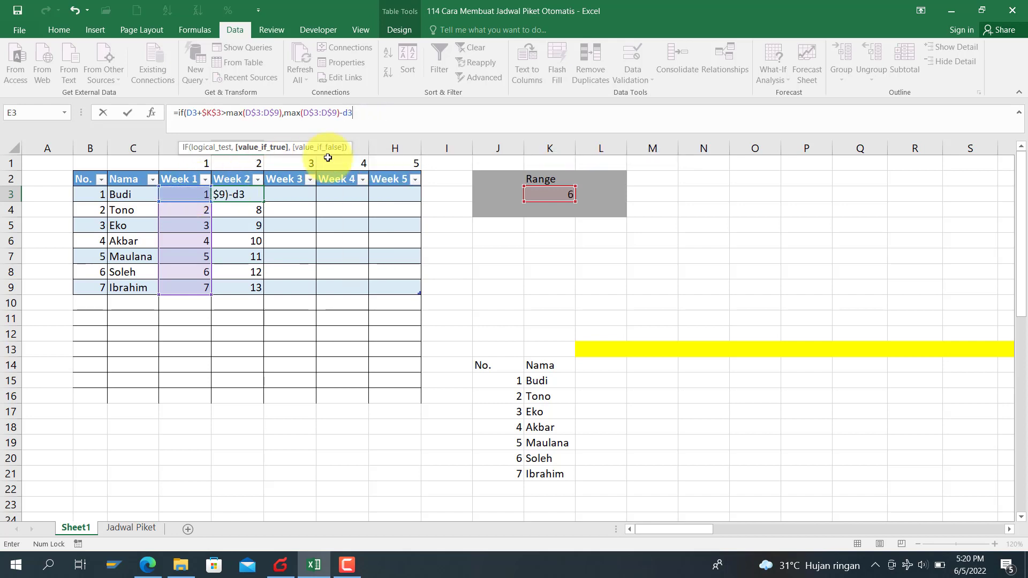
{"action": "type", "text": ","}
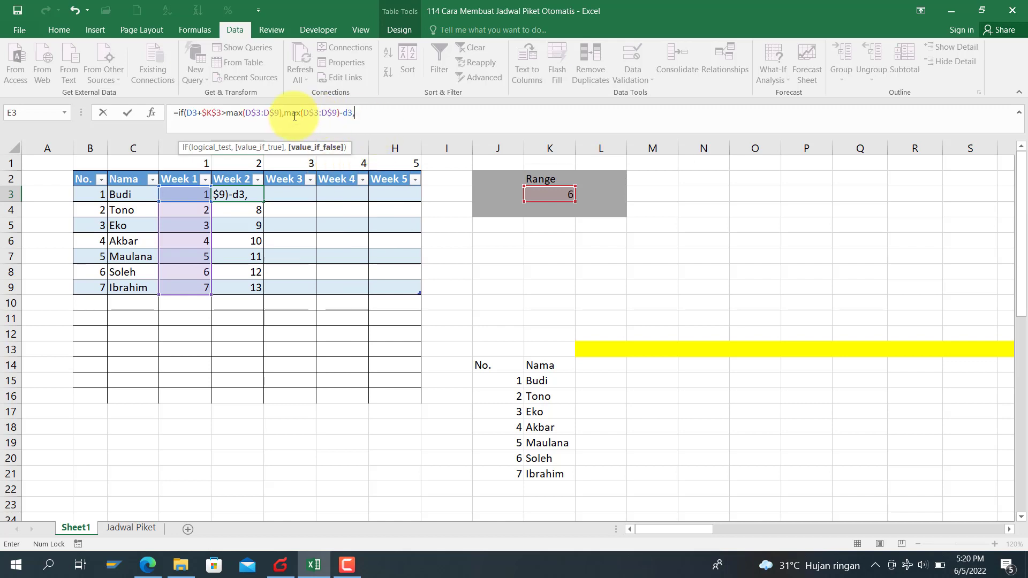
Step: Complete E3's IF formula with D3+$K$3 as the value_if_false and fill it down the Week 2 column
{"action": "left_click_drag", "start_coordinate": [187, 112], "coordinate": [221, 113]}
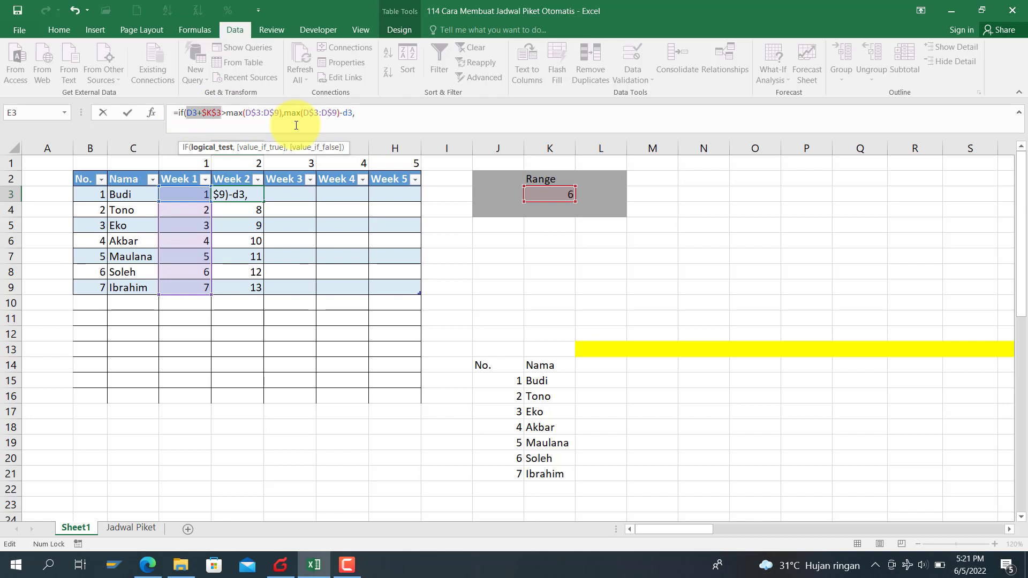
{"action": "key", "text": "ctrl+c"}
{"action": "left_click", "coordinate": [377, 112]}
{"action": "key", "text": "ctrl+v"}
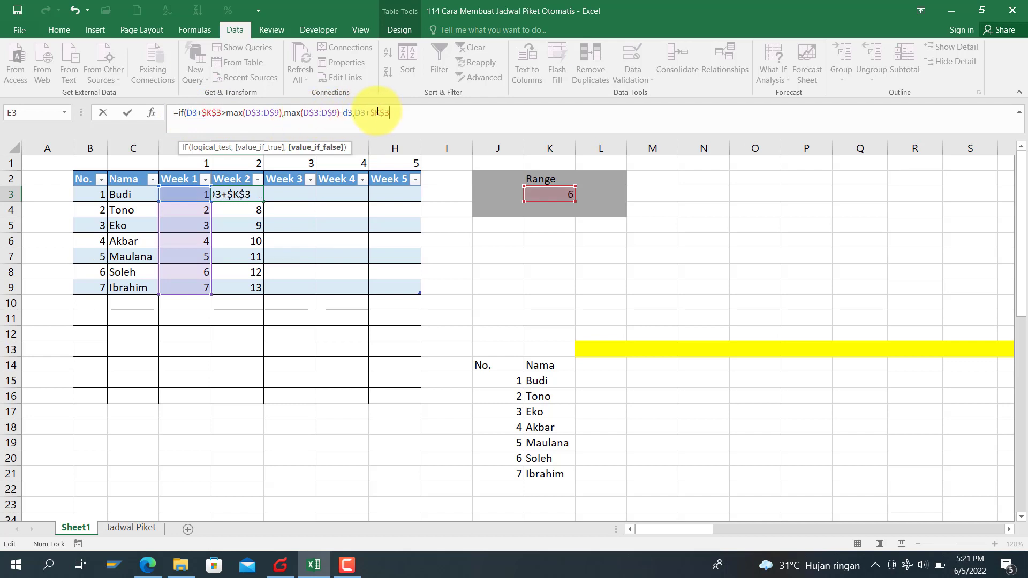
{"action": "key", "text": "Return"}
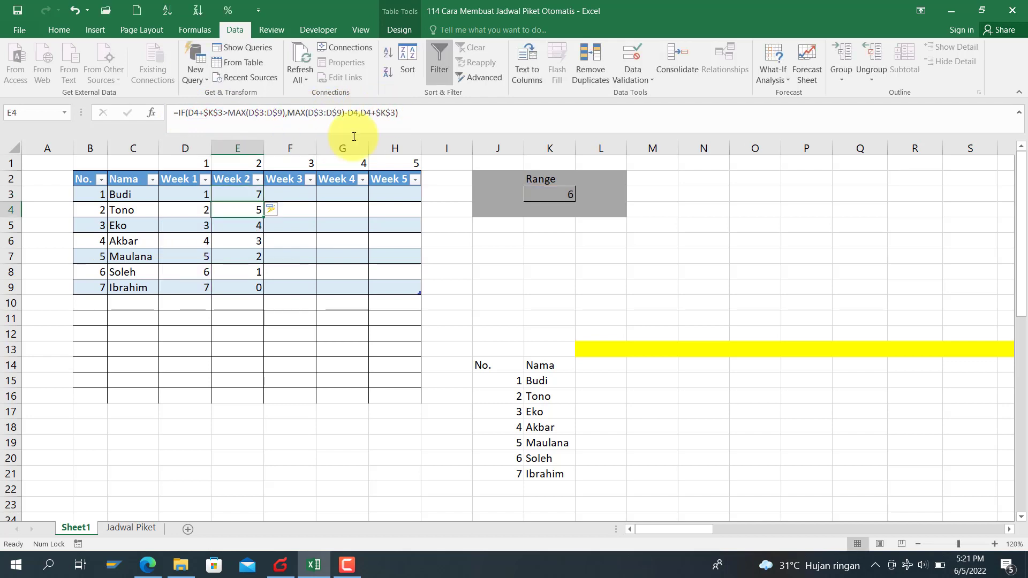
{"action": "left_click", "coordinate": [233, 194]}
{"action": "double_click", "coordinate": [262, 199]}
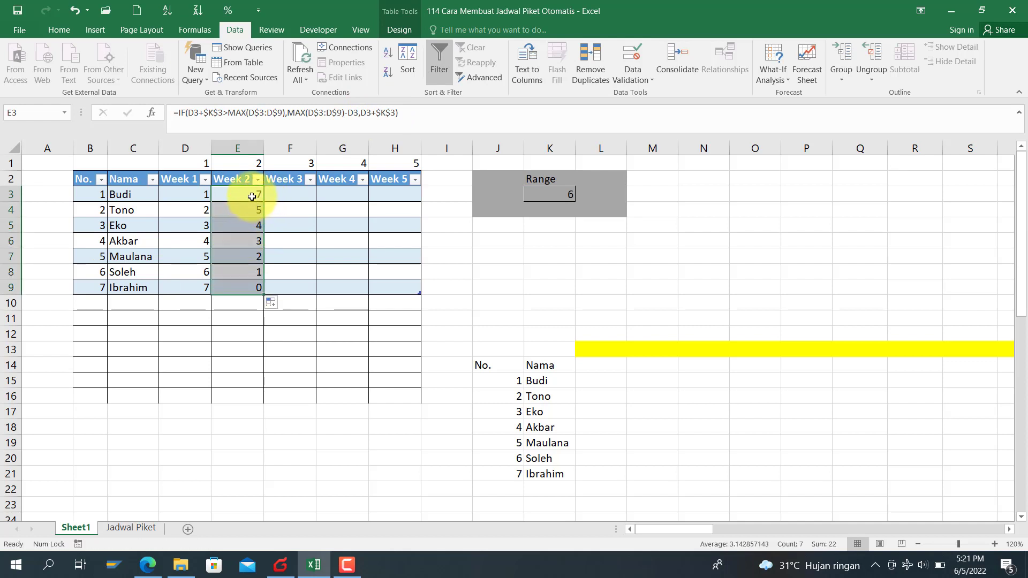
{"action": "left_click", "coordinate": [251, 197]}
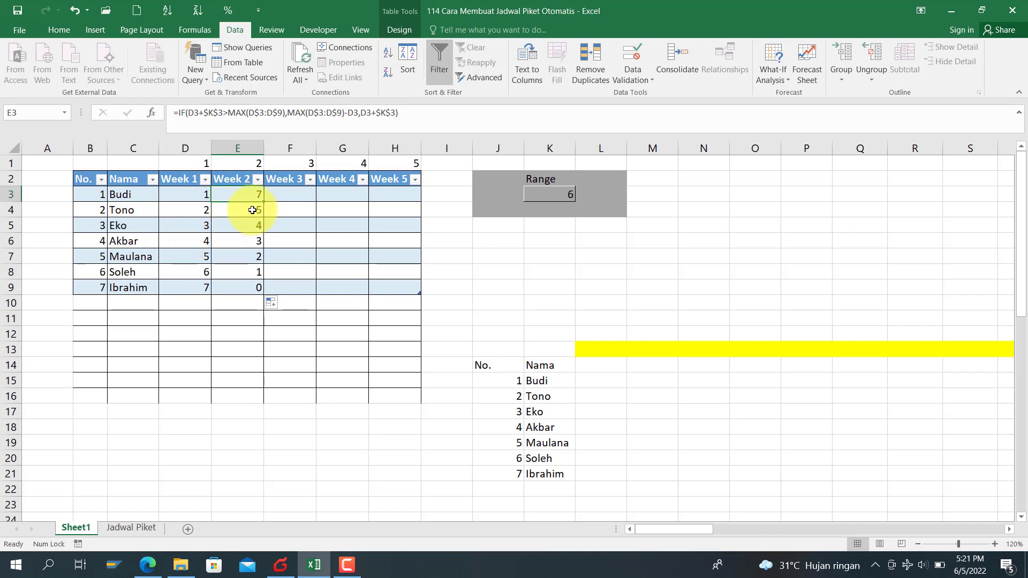
Step: Add +1 after D4 in the value_if_true of E4's formula and apply the change to the whole Week 2 column
{"action": "left_click", "coordinate": [242, 289]}
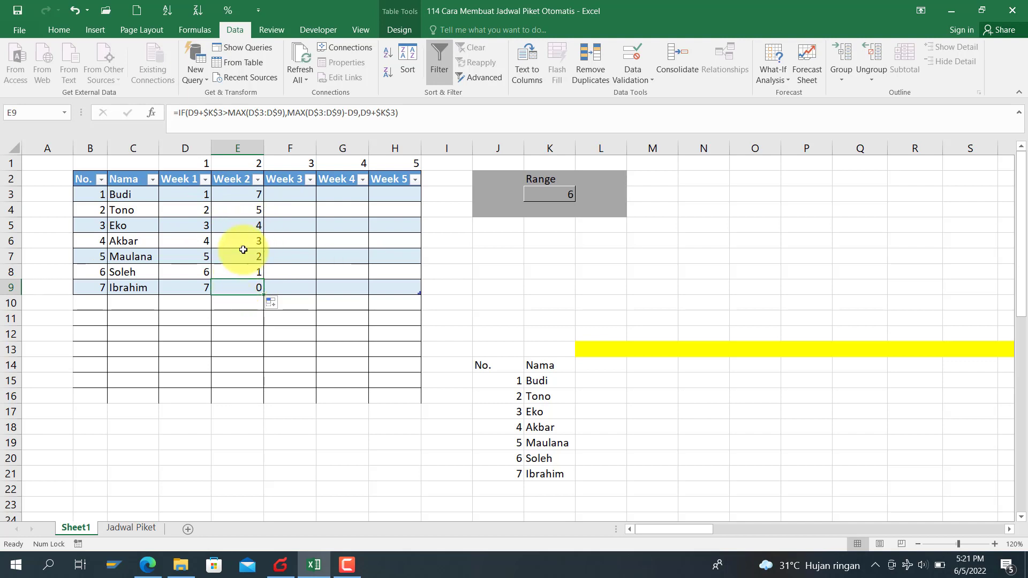
{"action": "left_click", "coordinate": [255, 215]}
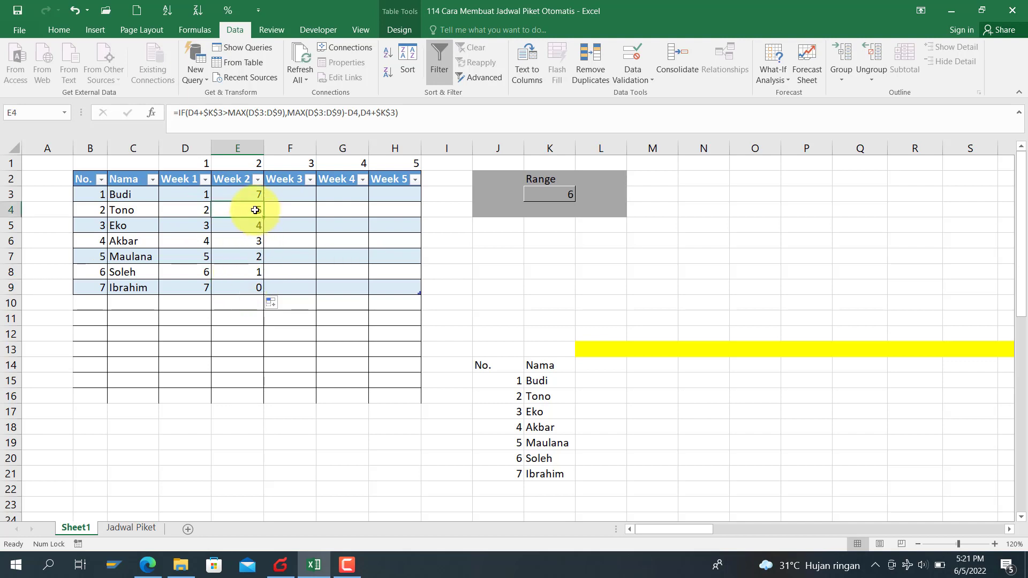
{"action": "left_click", "coordinate": [360, 115]}
{"action": "type", "text": "_"}
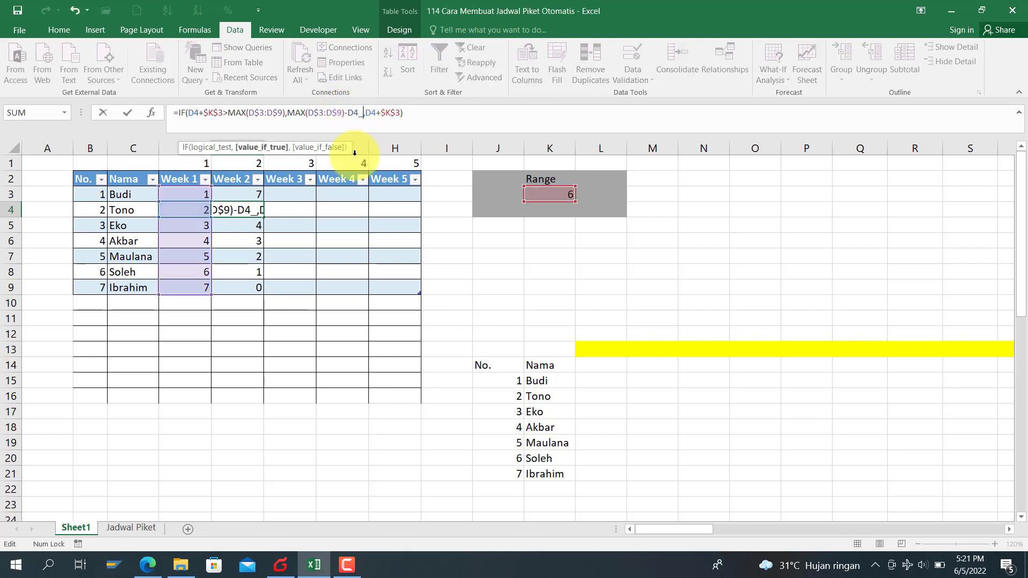
{"action": "key", "text": "BackSpace"}
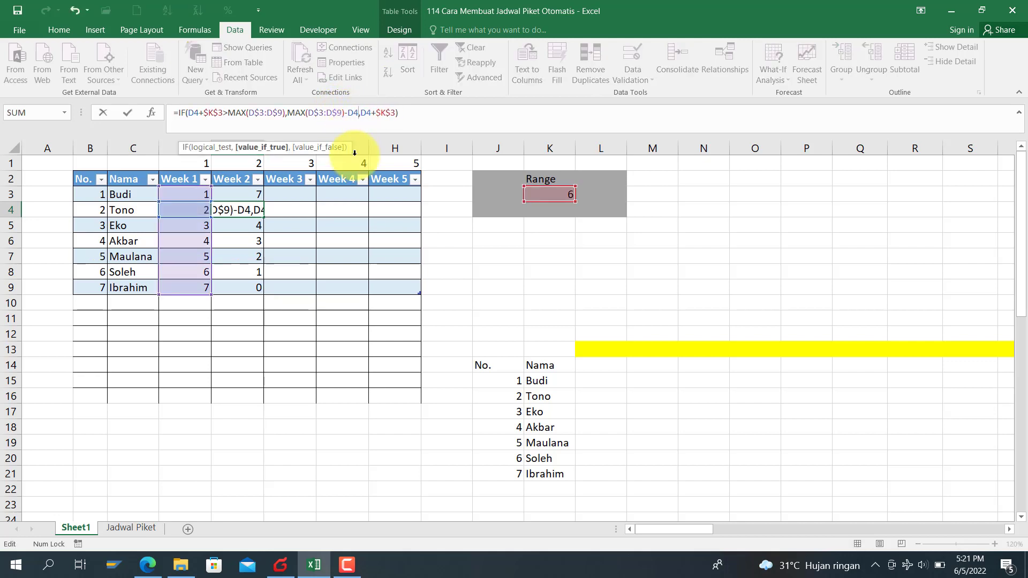
{"action": "type", "text": "+1"}
{"action": "key", "text": "Return"}
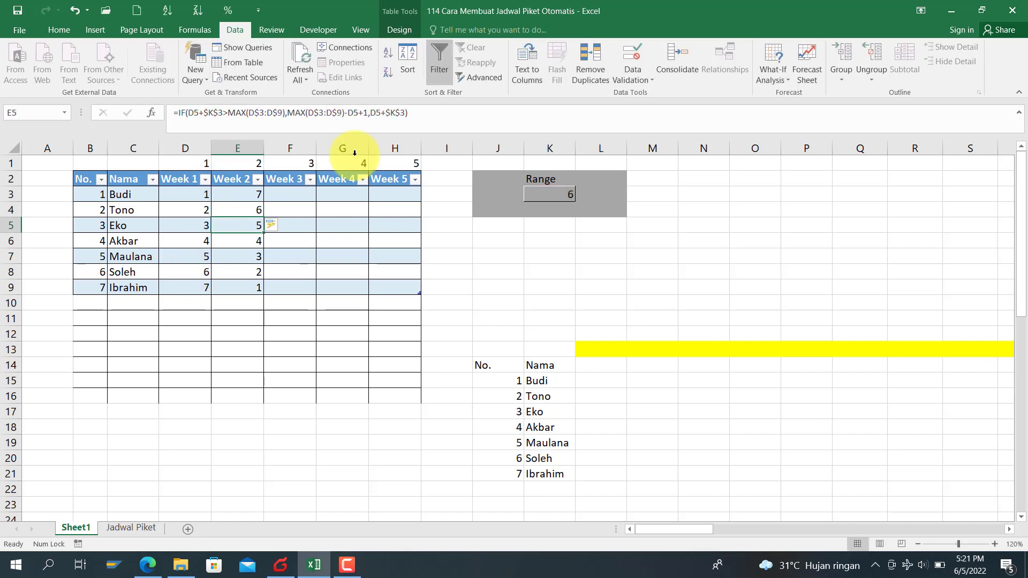
{"action": "key", "text": "Up"}
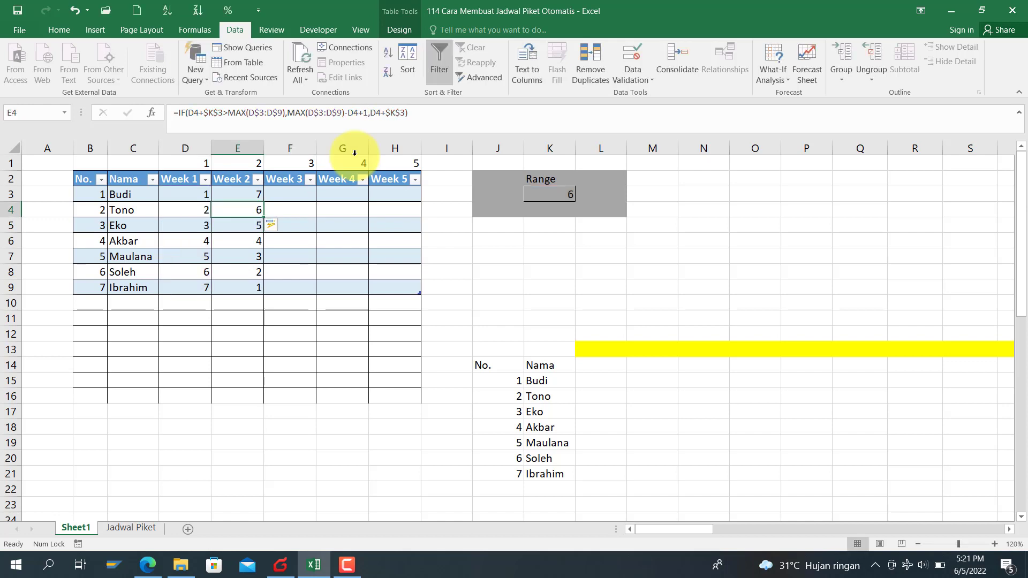
{"action": "double_click", "coordinate": [263, 217]}
{"action": "left_click", "coordinate": [251, 209]}
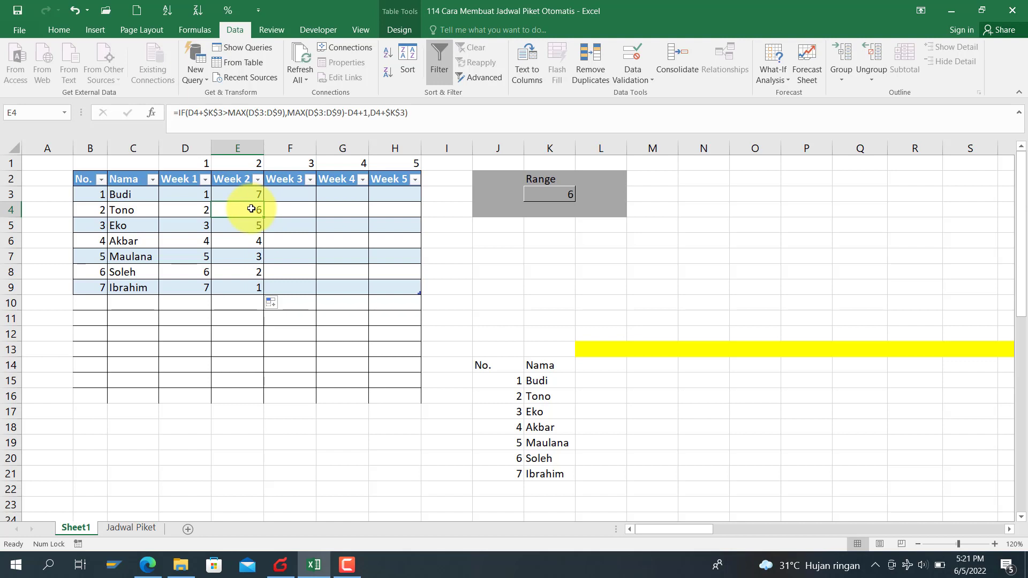
Step: Examine the Week 2 formulas and numbers from E3 to E9 and compare them with the Week 1 column
{"action": "key", "text": "Up"}
{"action": "key", "text": "Down"}
{"action": "key", "text": "Down"}
{"action": "key", "text": "Down"}
{"action": "key", "text": "Down"}
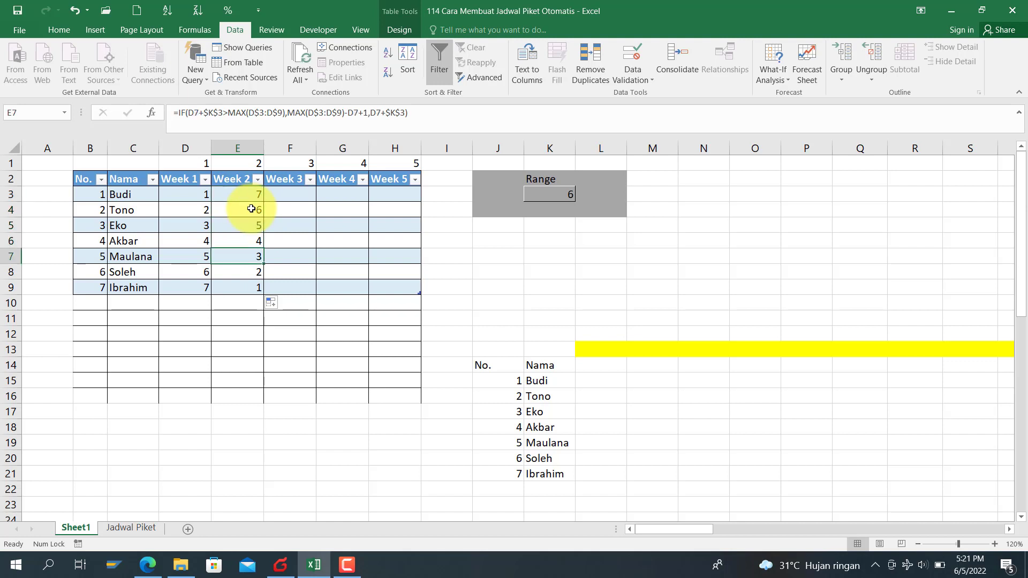
{"action": "key", "text": "Down"}
{"action": "key", "text": "Down"}
{"action": "key", "text": "Down"}
{"action": "key", "text": "Up"}
{"action": "key", "text": "Up"}
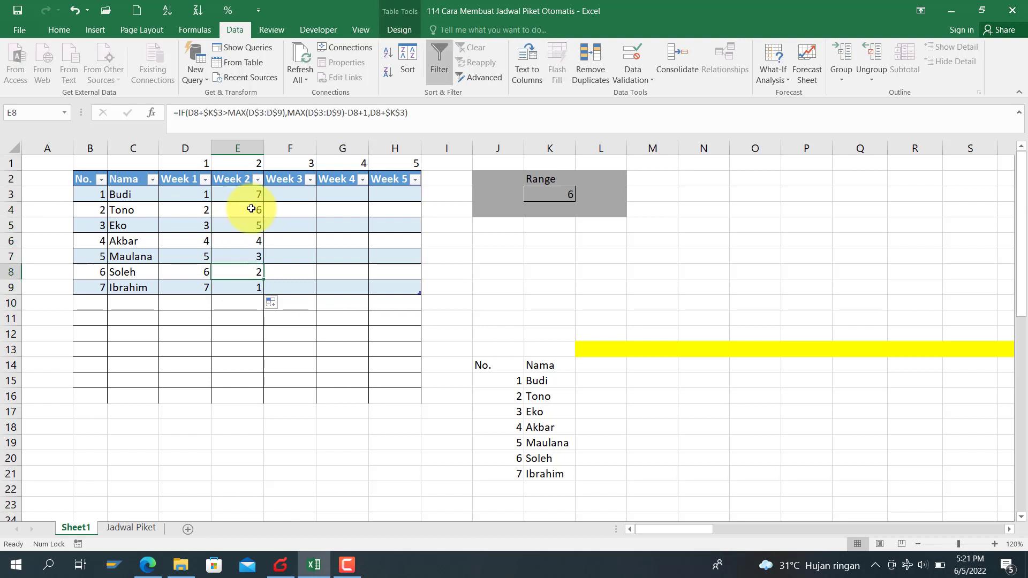
{"action": "left_click", "coordinate": [251, 208]}
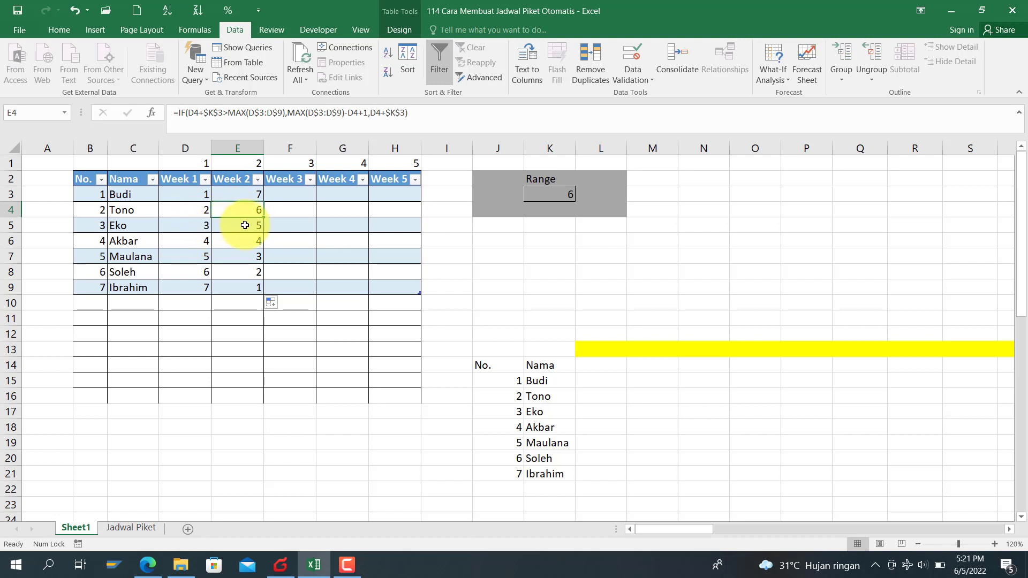
{"action": "left_click", "coordinate": [270, 207]}
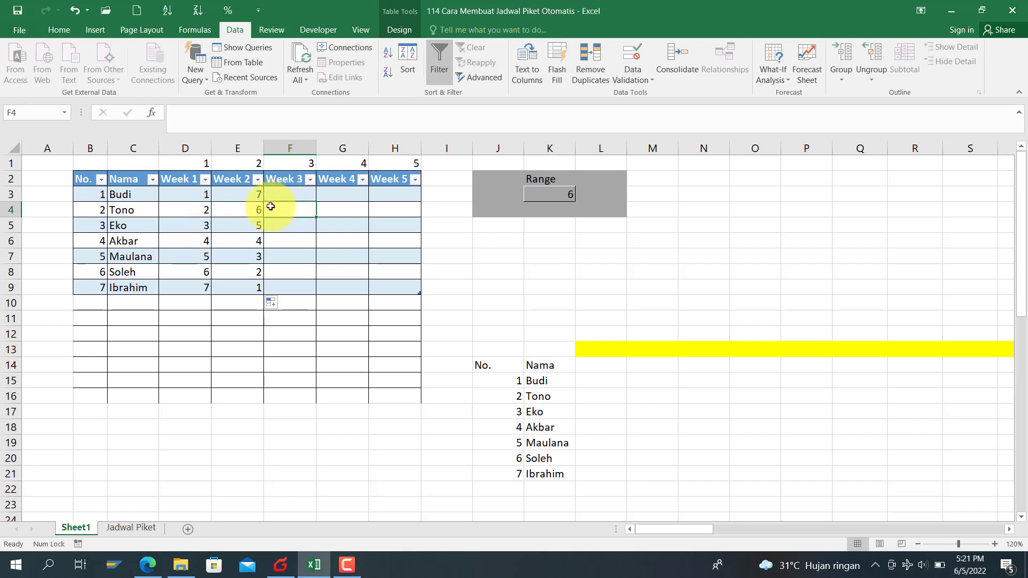
{"action": "left_click", "coordinate": [256, 196]}
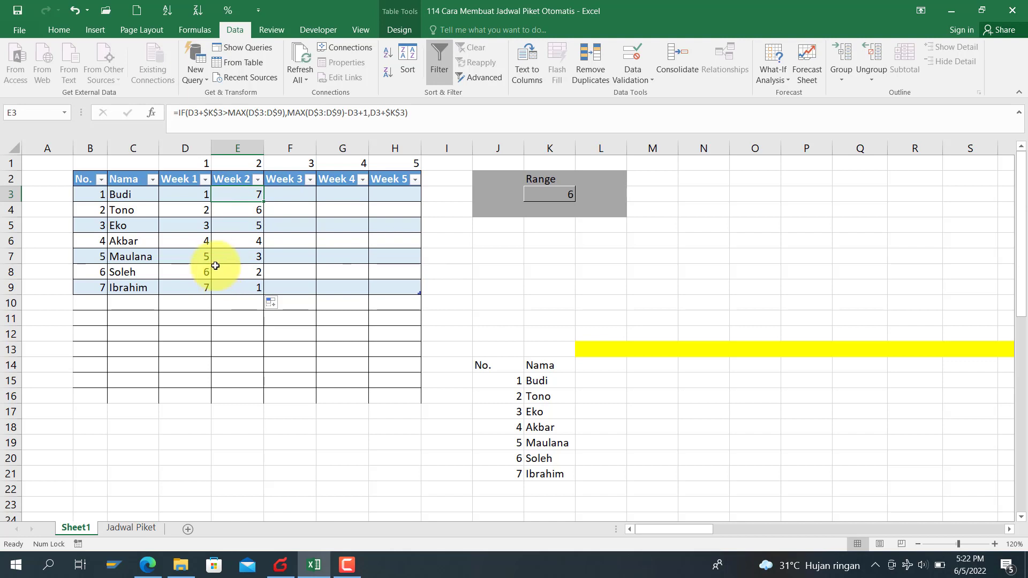
{"action": "left_click", "coordinate": [248, 245]}
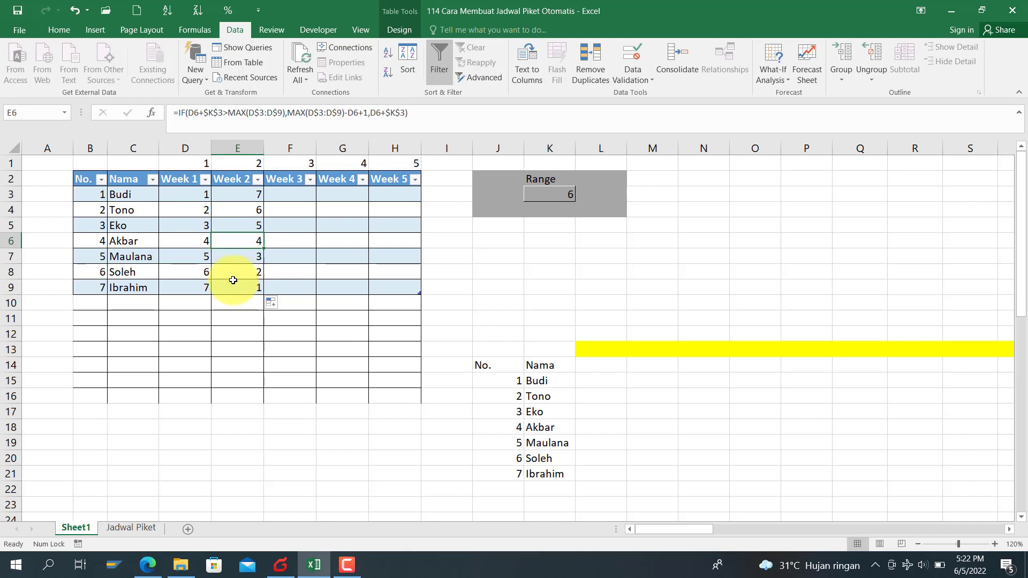
{"action": "left_click", "coordinate": [188, 286]}
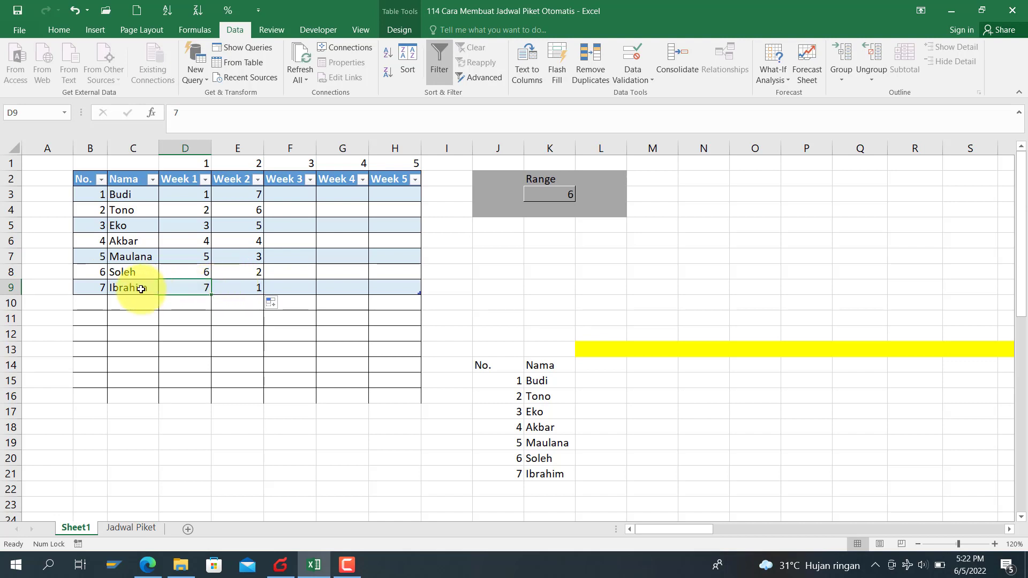
{"action": "left_click", "coordinate": [239, 282]}
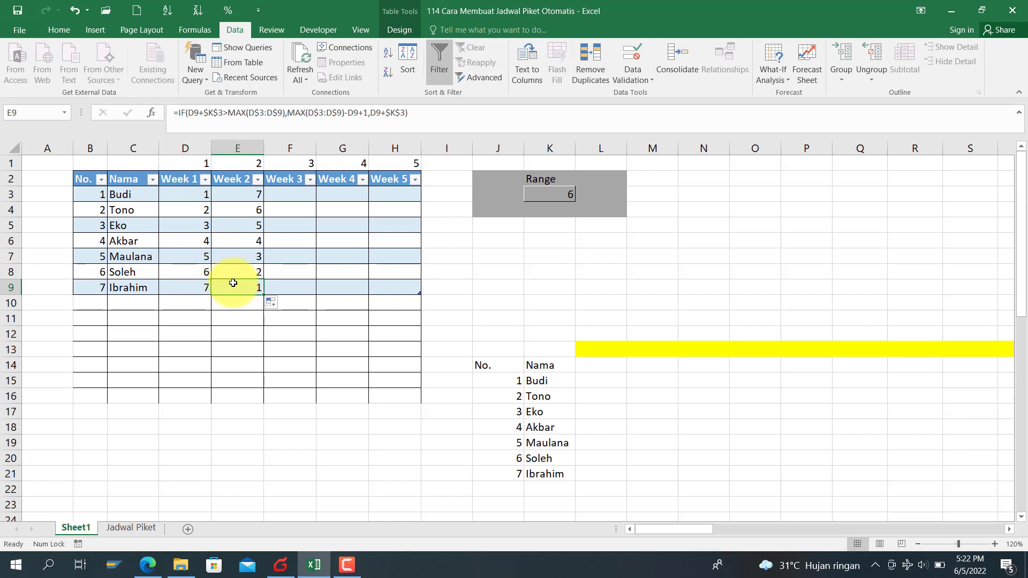
{"action": "left_click", "coordinate": [241, 190]}
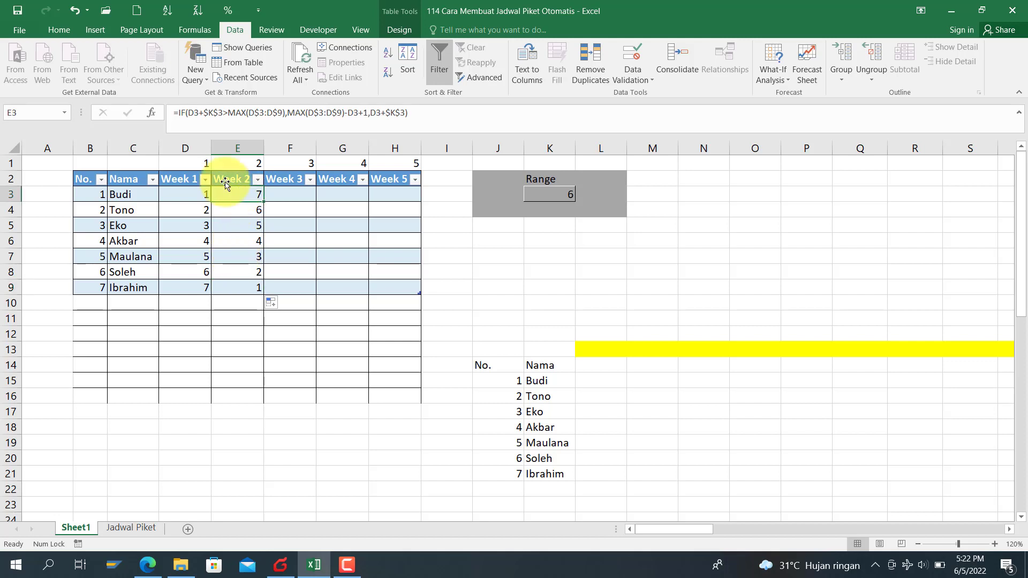
{"action": "left_click", "coordinate": [180, 114]}
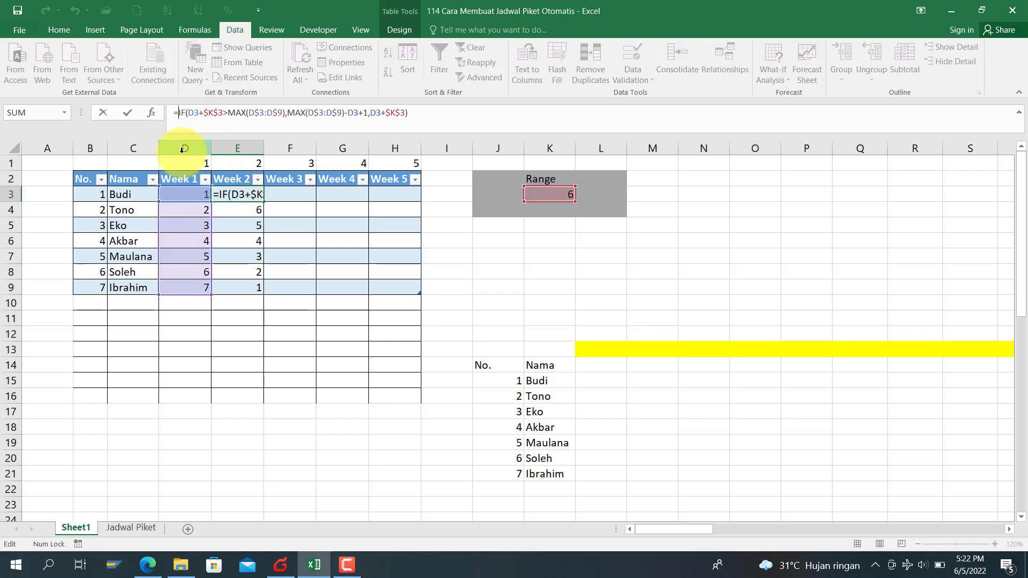
{"action": "type", "text": "if("}
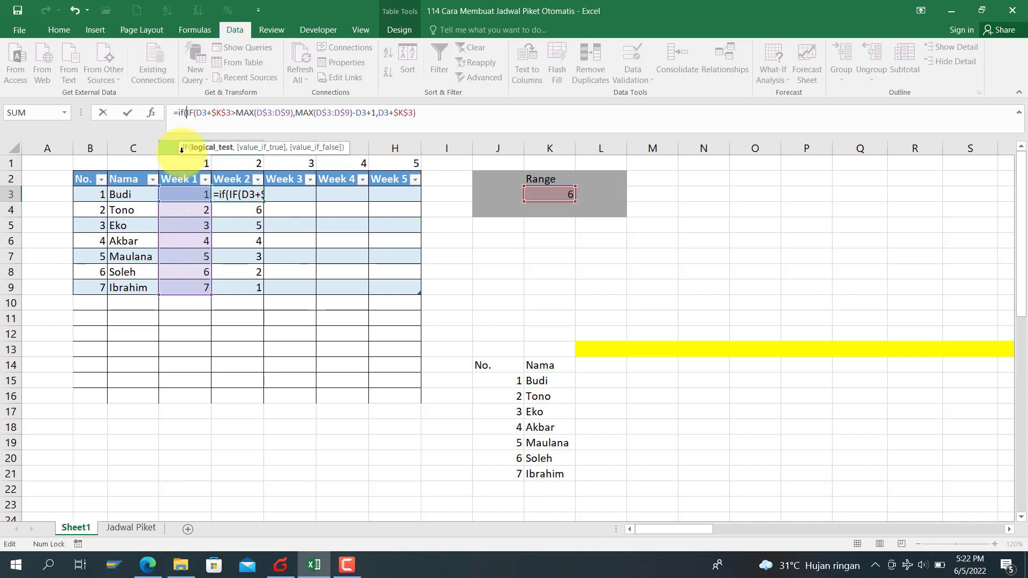
{"action": "left_click", "coordinate": [444, 121]}
{"action": "type", "text": "="}
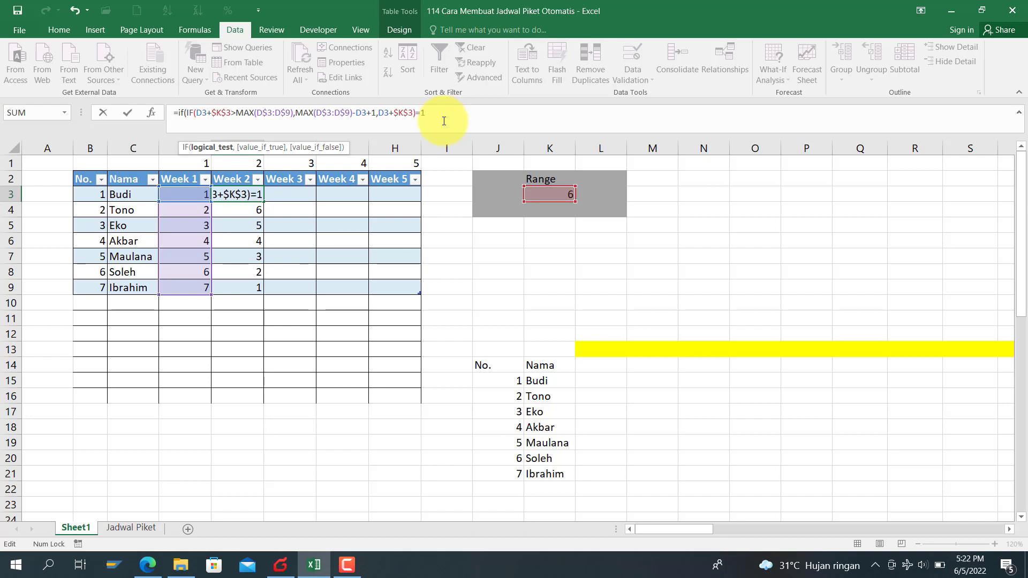
{"action": "type", "text": "1,2"}
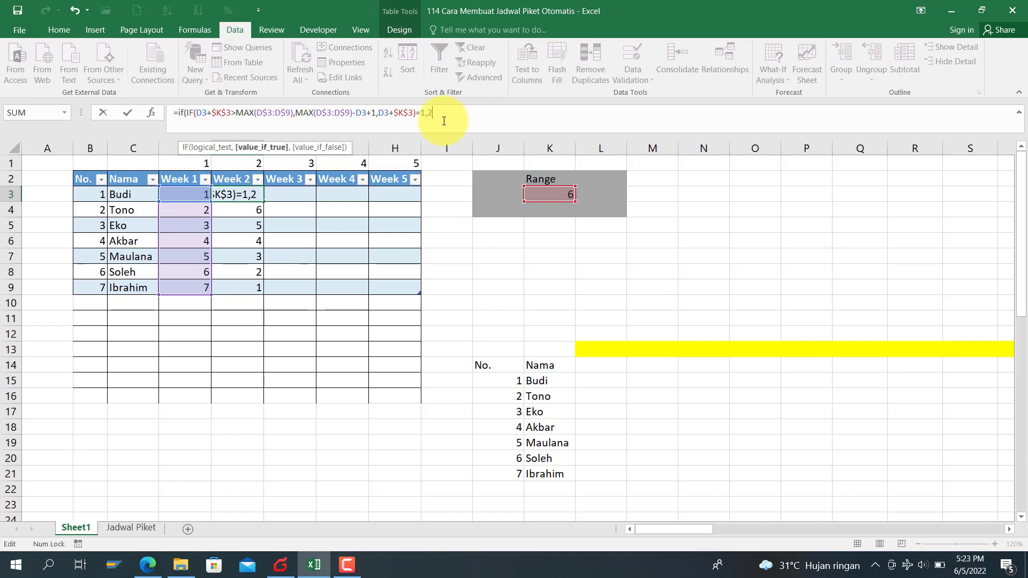
{"action": "type", "text": ","}
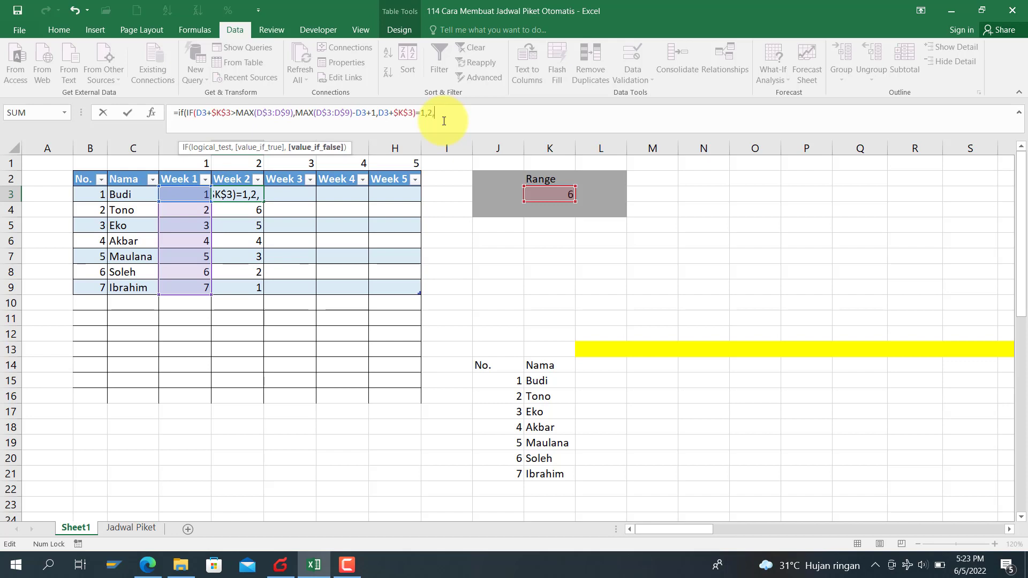
{"action": "left_click", "coordinate": [186, 114]}
{"action": "type", "text": "("}
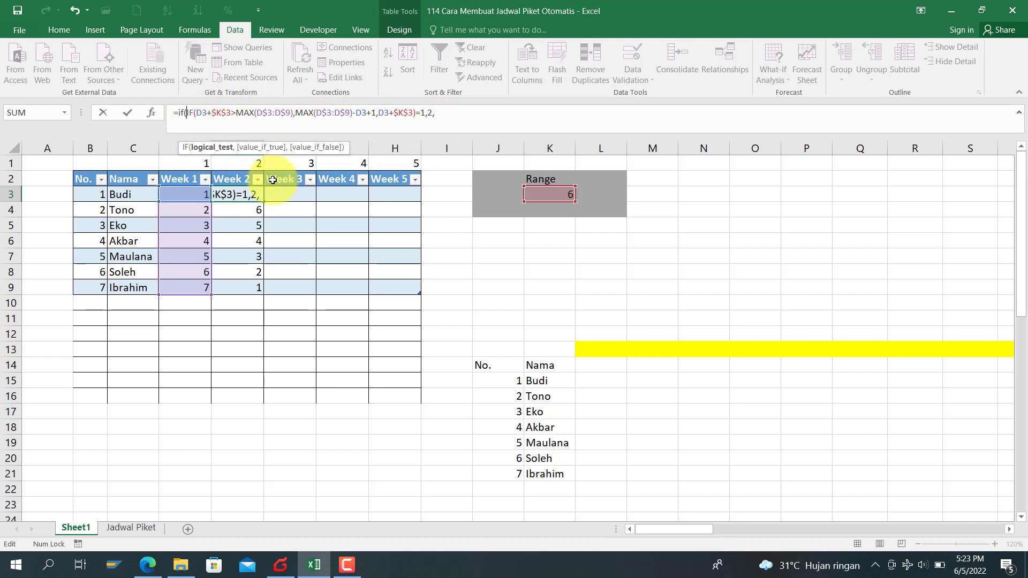
{"action": "key", "text": "shift+Right"}
{"action": "key", "text": "shift+Right"}
{"action": "key", "text": "shift+Right"}
{"action": "key", "text": "shift+Right"}
{"action": "key", "text": "shift+Right"}
{"action": "key", "text": "shift+Right"}
{"action": "key", "text": "shift+Right"}
{"action": "key", "text": "shift+Right"}
{"action": "key", "text": "shift+Right"}
{"action": "key", "text": "shift+Right"}
{"action": "key", "text": "shift+Right"}
{"action": "key", "text": "shift+Right"}
{"action": "key", "text": "shift+Right"}
{"action": "key", "text": "shift+Right"}
{"action": "key", "text": "shift+Right"}
{"action": "key", "text": "shift+Right"}
{"action": "key", "text": "shift+Right"}
{"action": "key", "text": "shift+Right"}
{"action": "key", "text": "shift+Right"}
{"action": "key", "text": "shift+Right"}
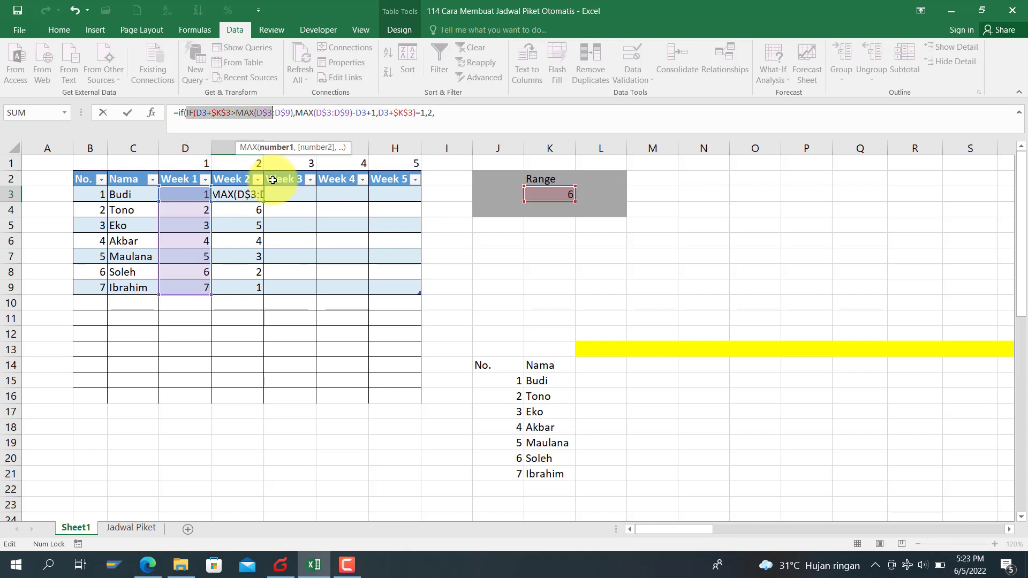
{"action": "key", "text": "shift+Right"}
{"action": "key", "text": "shift+Right"}
{"action": "key", "text": "shift+Right"}
{"action": "key", "text": "shift+Right"}
{"action": "key", "text": "shift+Right"}
{"action": "key", "text": "shift+Right"}
{"action": "key", "text": "shift+Right"}
{"action": "key", "text": "shift+Right"}
{"action": "key", "text": "shift+Right"}
{"action": "key", "text": "shift+Right"}
{"action": "key", "text": "shift+Right"}
{"action": "key", "text": "shift+Right"}
{"action": "key", "text": "shift+Right"}
{"action": "key", "text": "shift+Right"}
{"action": "key", "text": "shift+Right"}
{"action": "key", "text": "ctrl+c"}
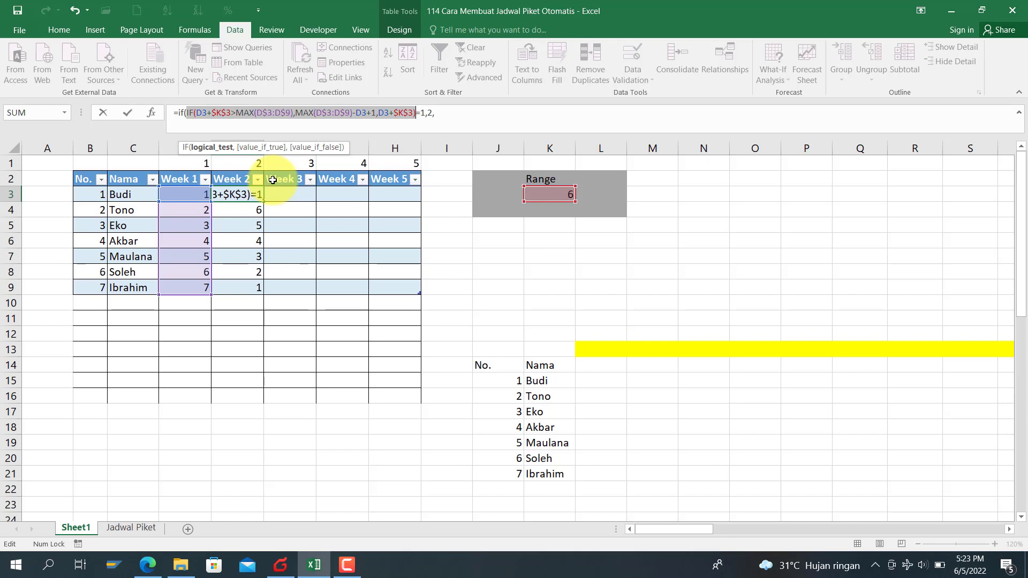
{"action": "left_click", "coordinate": [458, 112]}
{"action": "key", "text": "ctrl+v"}
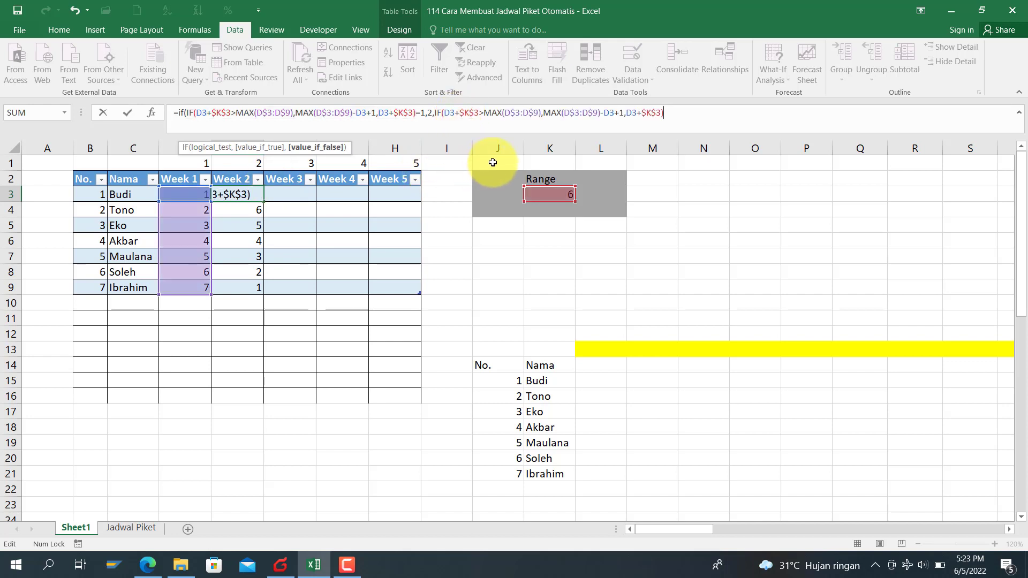
{"action": "type", "text": "=2,1"}
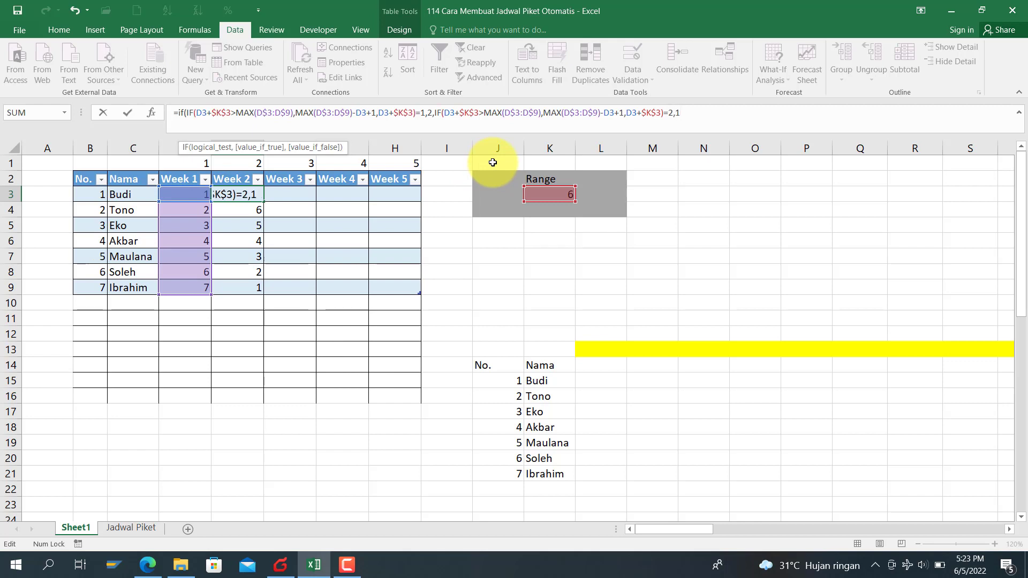
{"action": "type", "text": ","}
{"action": "key", "text": "ctrl+v"}
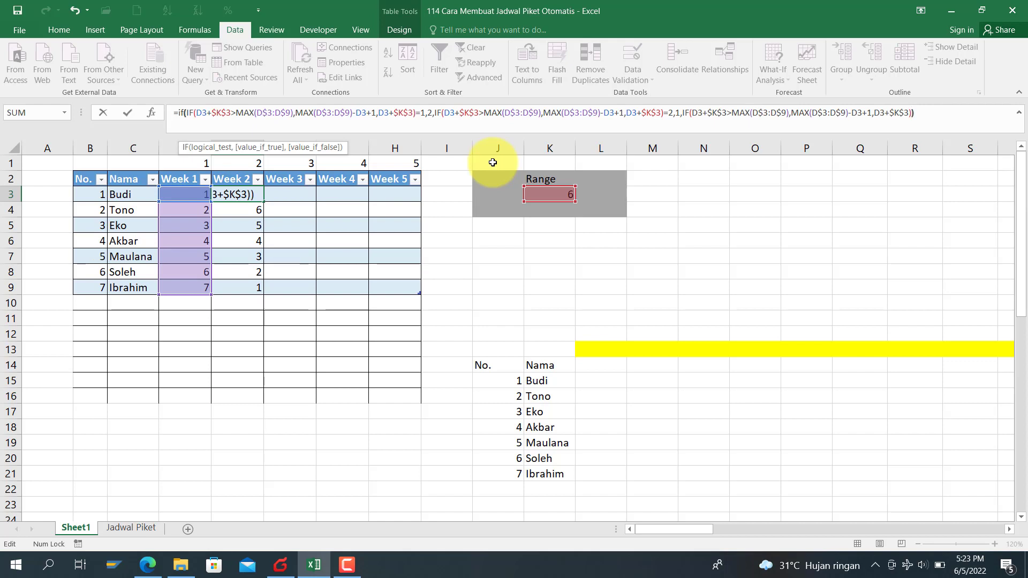
{"action": "key", "text": "Return"}
{"action": "left_click", "coordinate": [677, 113]}
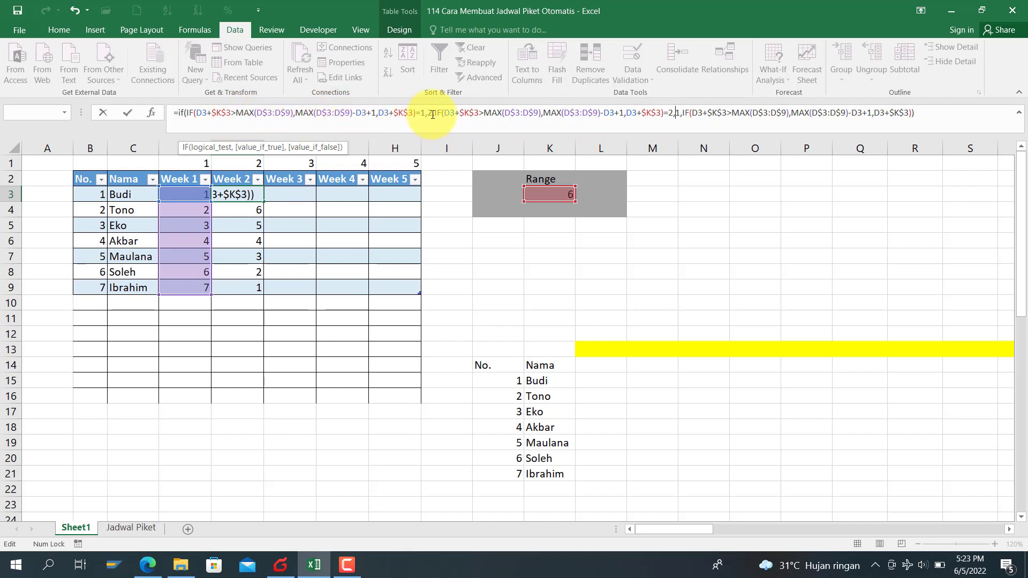
{"action": "left_click", "coordinate": [931, 113]}
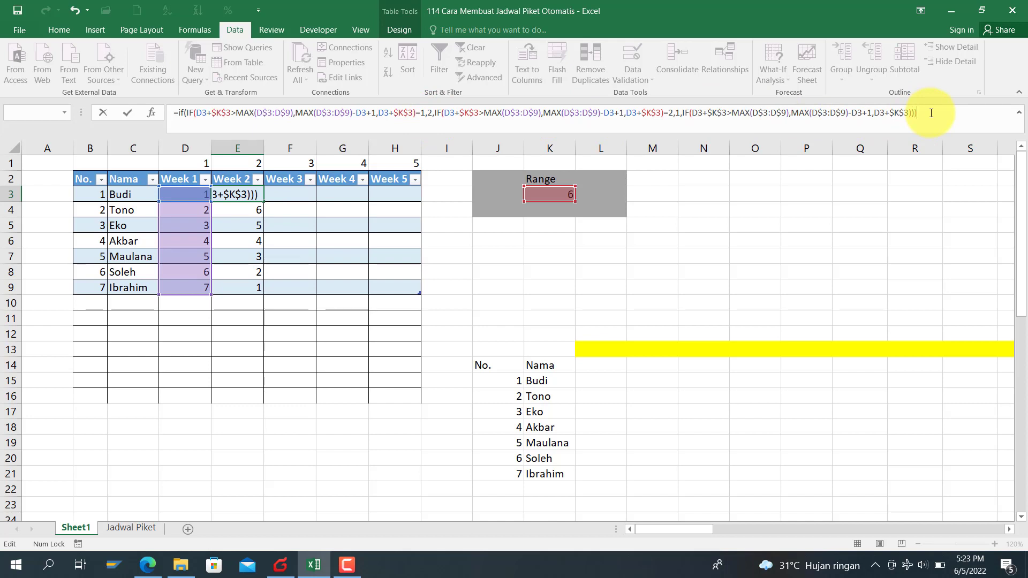
{"action": "key", "text": "Return"}
{"action": "key", "text": "Return"}
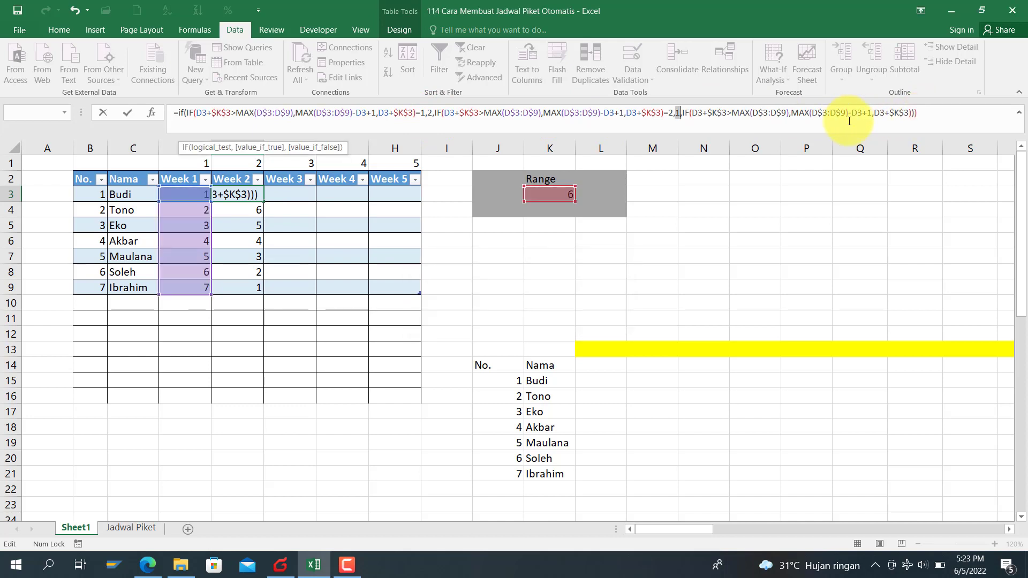
{"action": "left_click", "coordinate": [685, 112]}
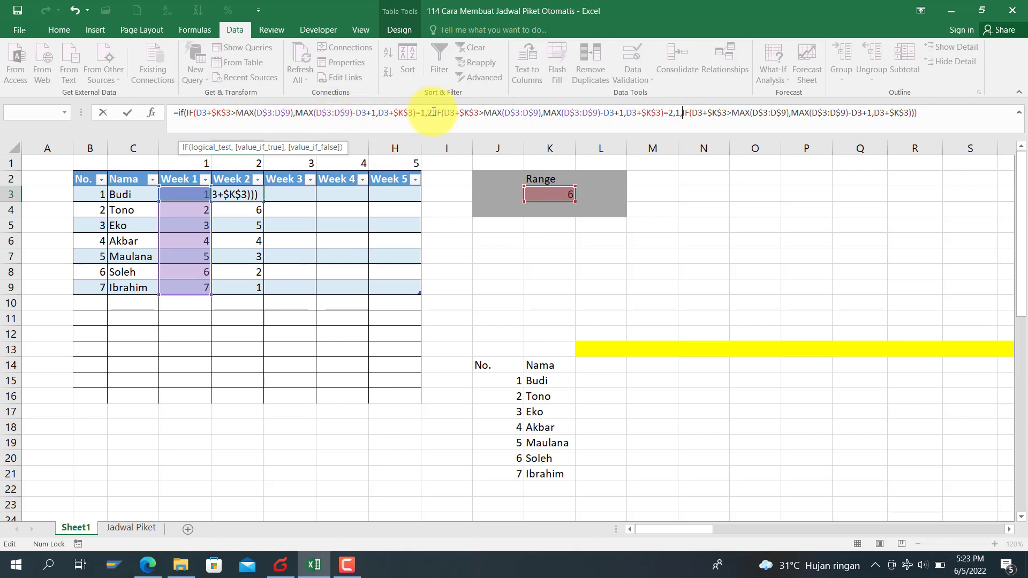
{"action": "key", "text": "Escape"}
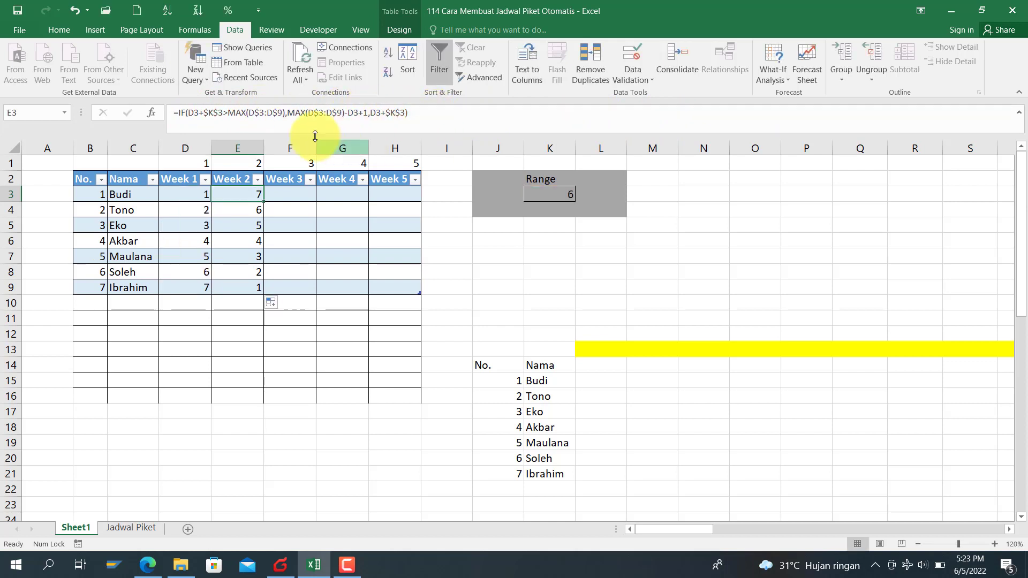
Step: Wrap E3's formula in an outer IF that tests for =1 and returns 2, and start a nested IF as its value_if_false
{"action": "left_click", "coordinate": [177, 112]}
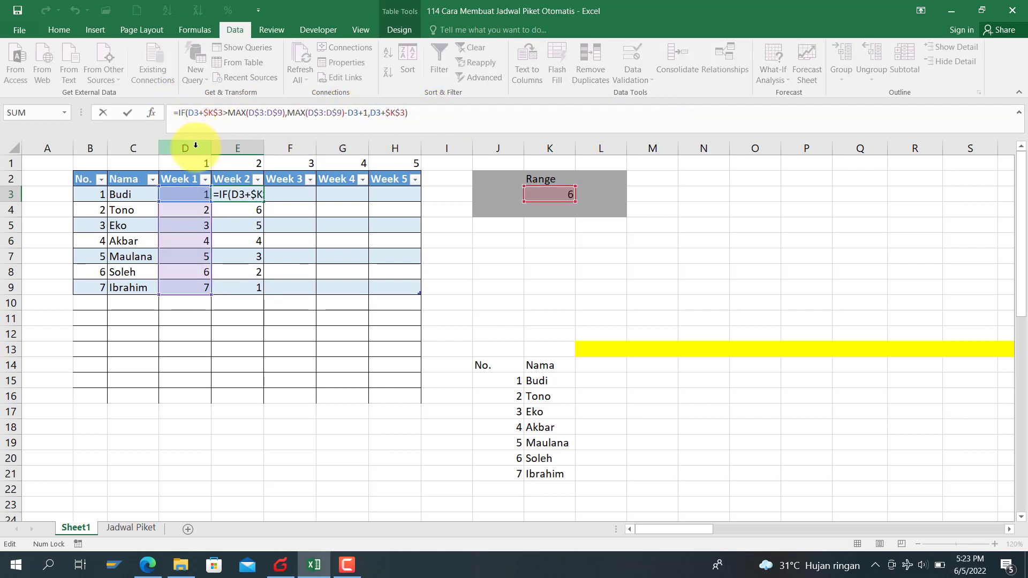
{"action": "type", "text": "if("}
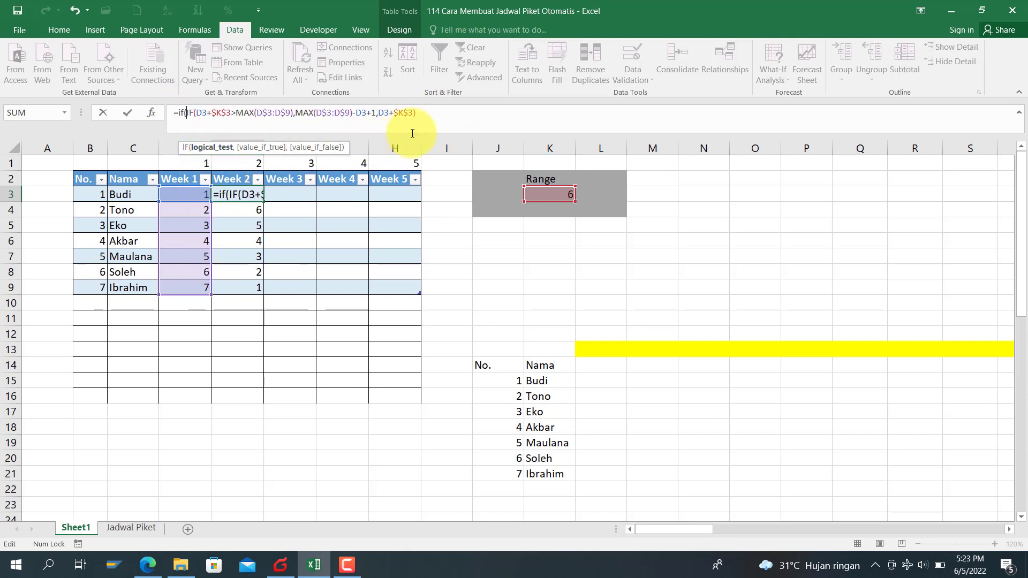
{"action": "left_click", "coordinate": [460, 119]}
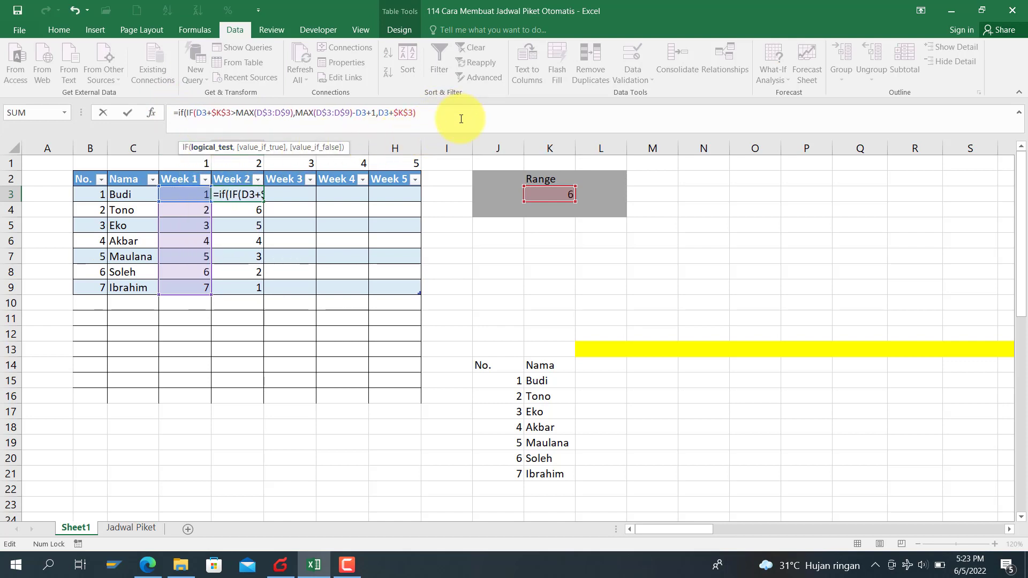
{"action": "type", "text": "=1,"}
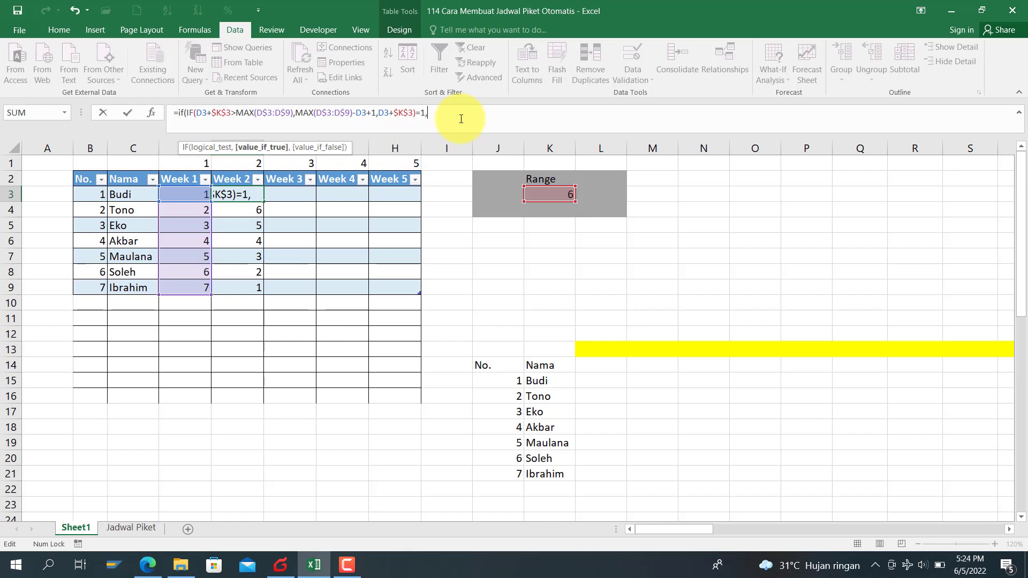
{"action": "type", "text": "2,i"}
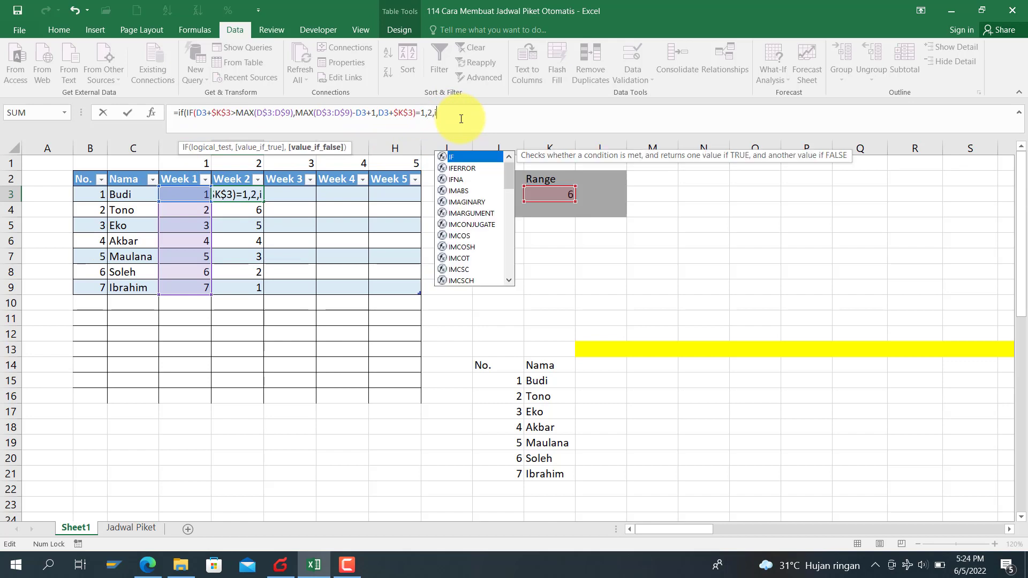
{"action": "type", "text": "f("}
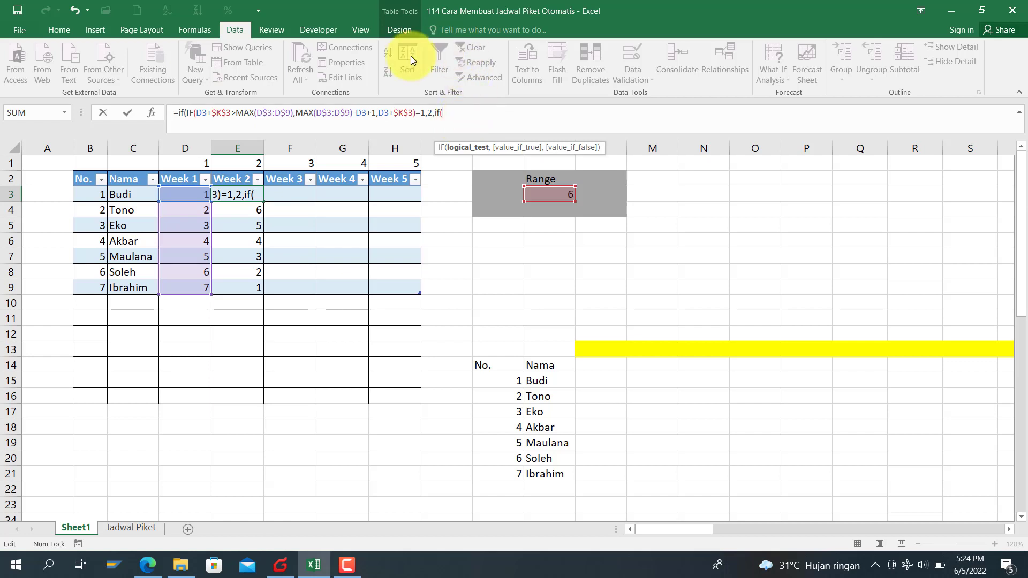
Step: Copy E3's original inner IF expression into the nested IF as its logical test, compare it with 2 and return 1 if true
{"action": "left_click", "coordinate": [186, 112]}
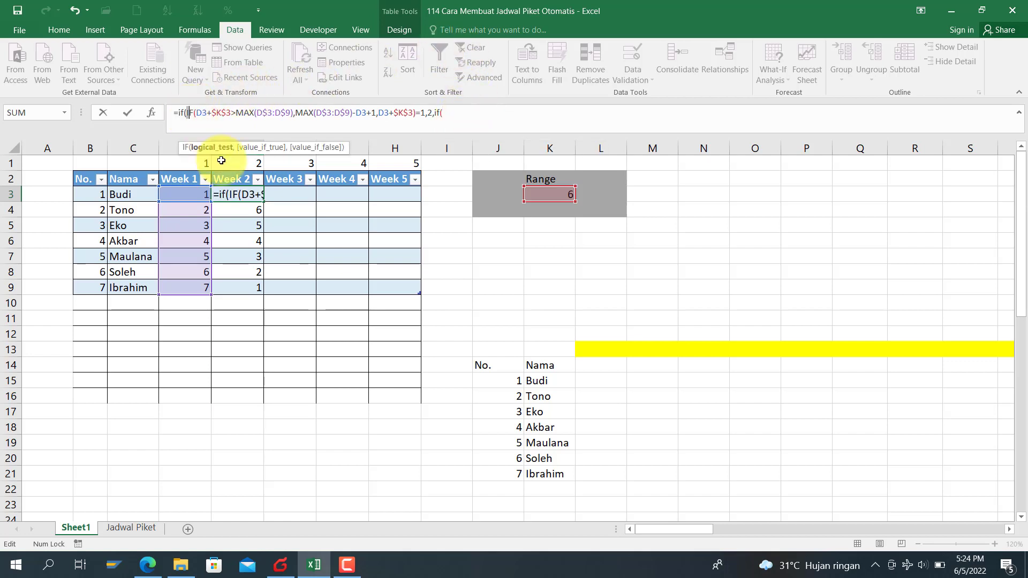
{"action": "key", "text": "shift+Right"}
{"action": "key", "text": "shift+Right"}
{"action": "key", "text": "shift+Right"}
{"action": "key", "text": "shift+Right"}
{"action": "key", "text": "shift+Right"}
{"action": "key", "text": "shift+Right"}
{"action": "key", "text": "shift+Right"}
{"action": "key", "text": "shift+Right"}
{"action": "key", "text": "shift+Right"}
{"action": "key", "text": "shift+Right"}
{"action": "key", "text": "shift+Right"}
{"action": "key", "text": "shift+Right"}
{"action": "key", "text": "shift+Right"}
{"action": "key", "text": "shift+Right"}
{"action": "key", "text": "shift+Right"}
{"action": "key", "text": "shift+Right"}
{"action": "key", "text": "shift+Right"}
{"action": "key", "text": "shift+Right"}
{"action": "key", "text": "shift+Right"}
{"action": "key", "text": "shift+Right"}
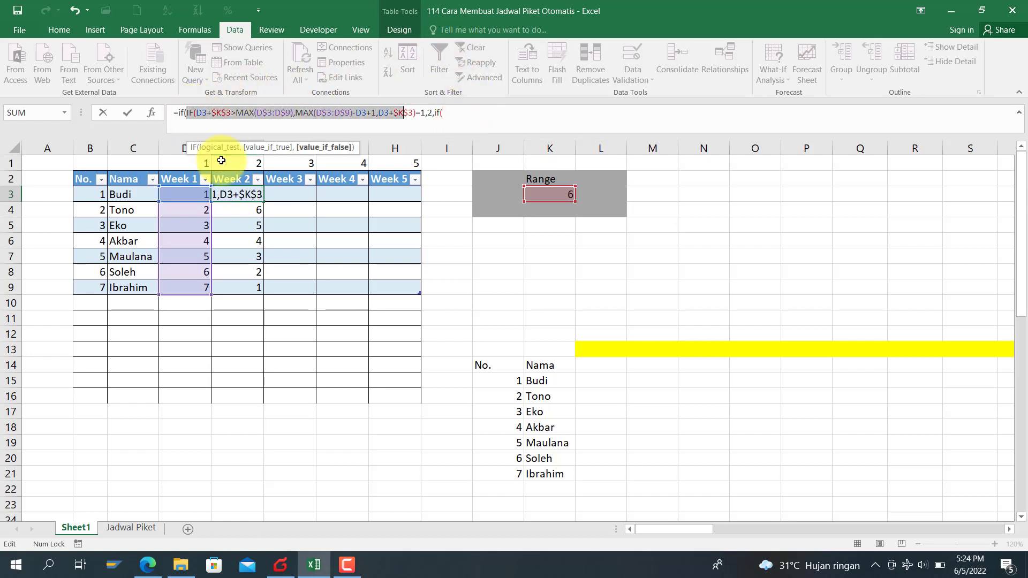
{"action": "key", "text": "shift+Right"}
{"action": "key", "text": "shift+Right"}
{"action": "key", "text": "shift+Right"}
{"action": "key", "text": "ctrl+c"}
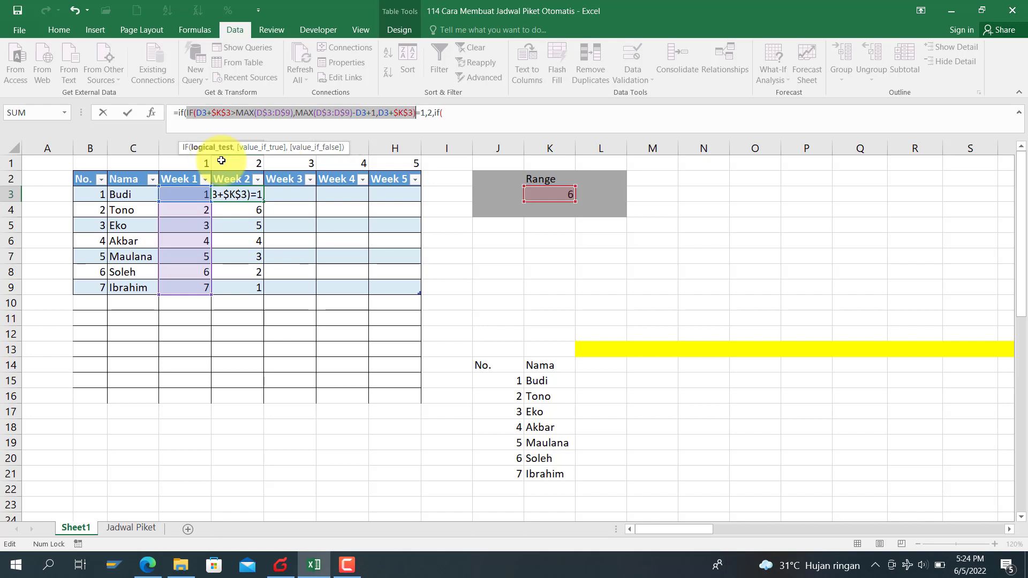
{"action": "left_click", "coordinate": [461, 115]}
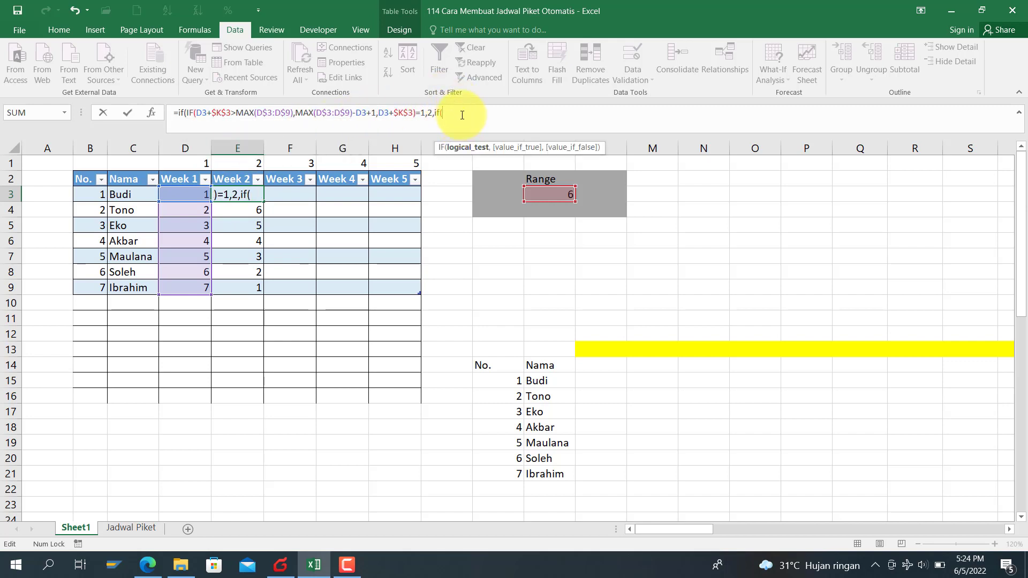
{"action": "key", "text": "ctrl+v"}
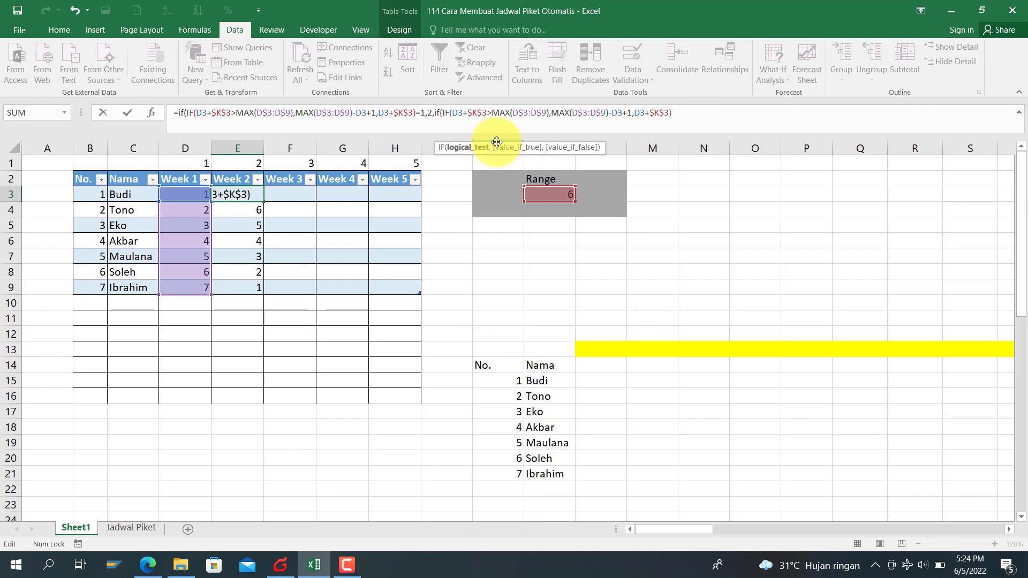
{"action": "type", "text": "=2,"}
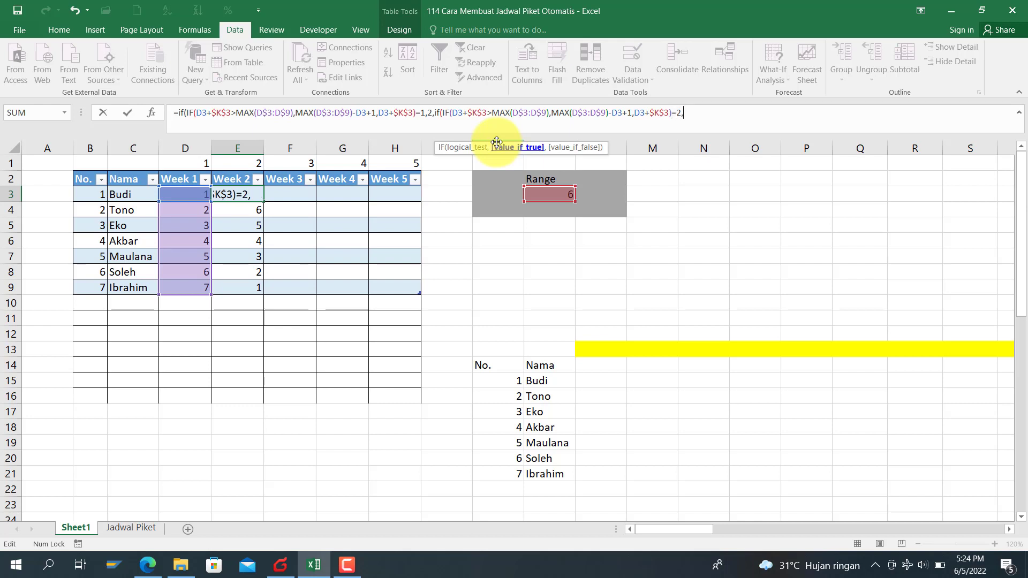
{"action": "type", "text": "1,"}
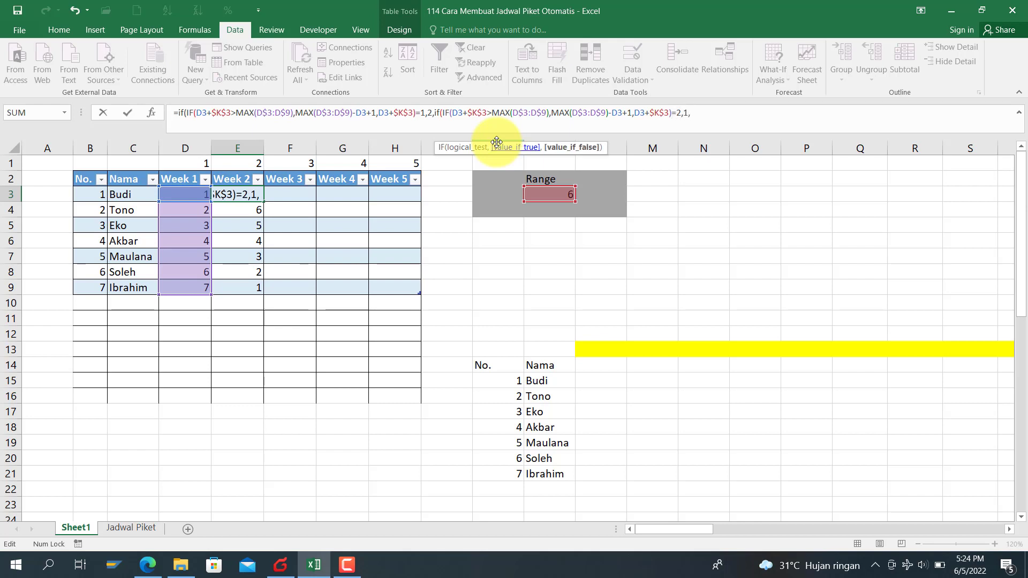
Step: Reuse the copied IF expression as the nested value_if_false, commit the formula with the suggested correction, and check the Week 2 cells E3 and E9
{"action": "key", "text": "ctrl+v"}
{"action": "type", "text": ")"}
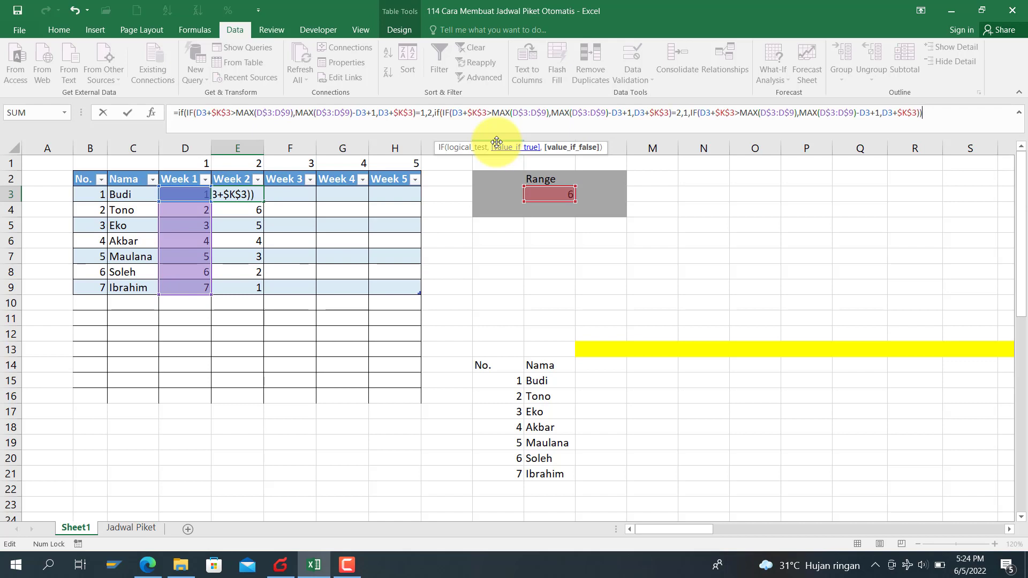
{"action": "key", "text": "Return"}
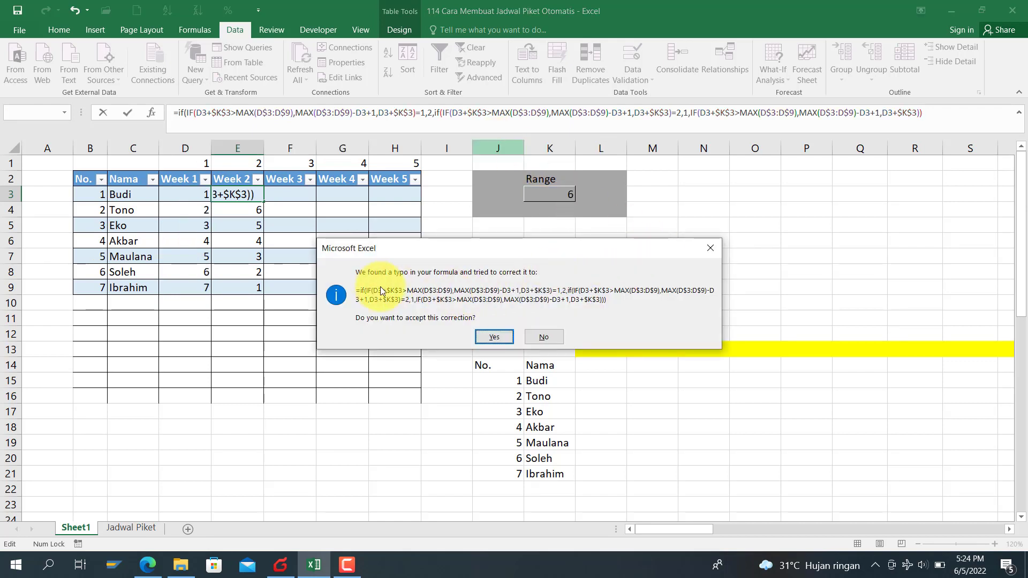
{"action": "left_click", "coordinate": [490, 337]}
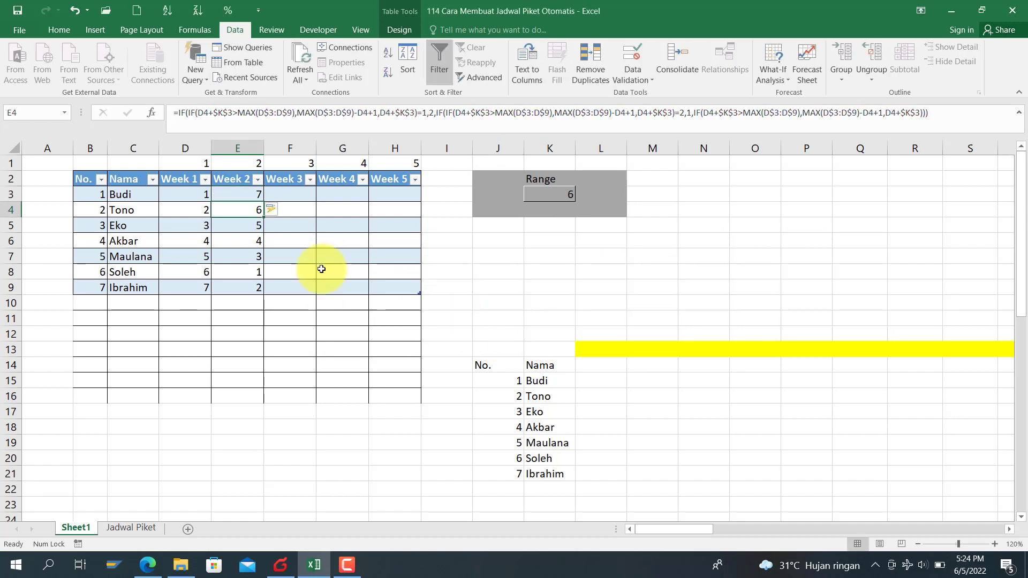
{"action": "left_click", "coordinate": [258, 194]}
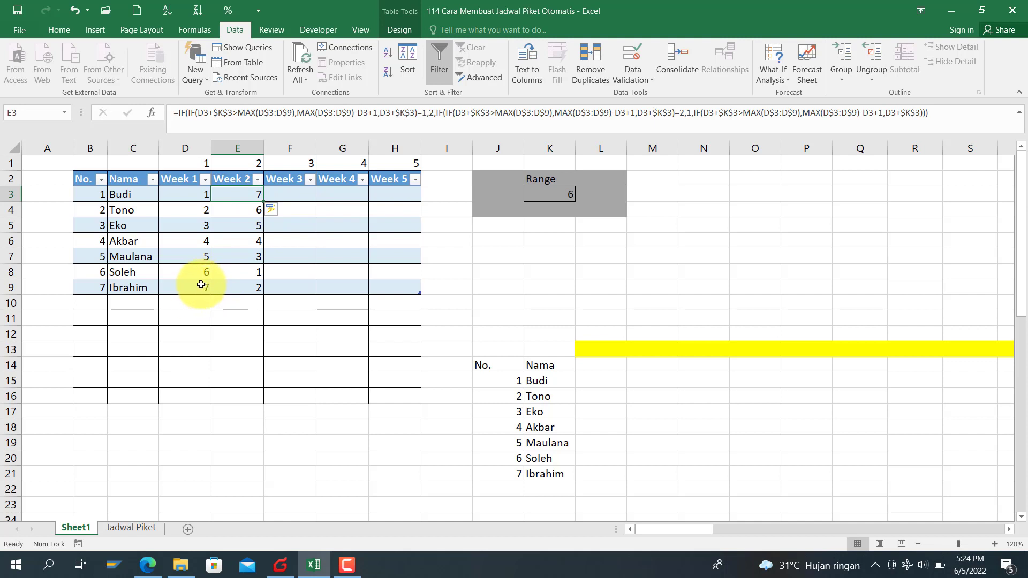
{"action": "left_click", "coordinate": [253, 284]}
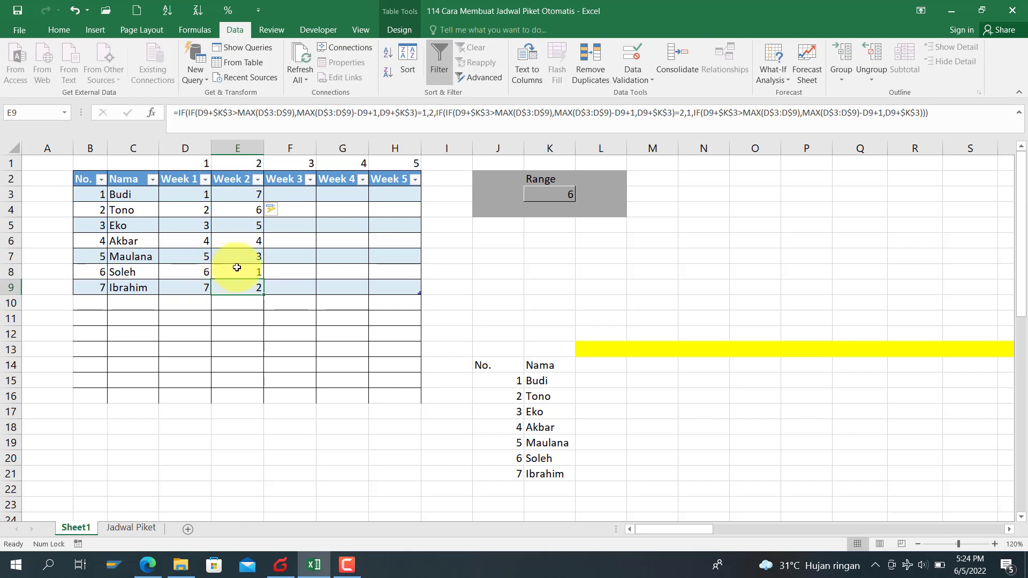
Step: Copy the Week 2 formulas in E3:E9 into the Week 3, Week 4 and Week 5 columns
{"action": "left_click", "coordinate": [256, 193]}
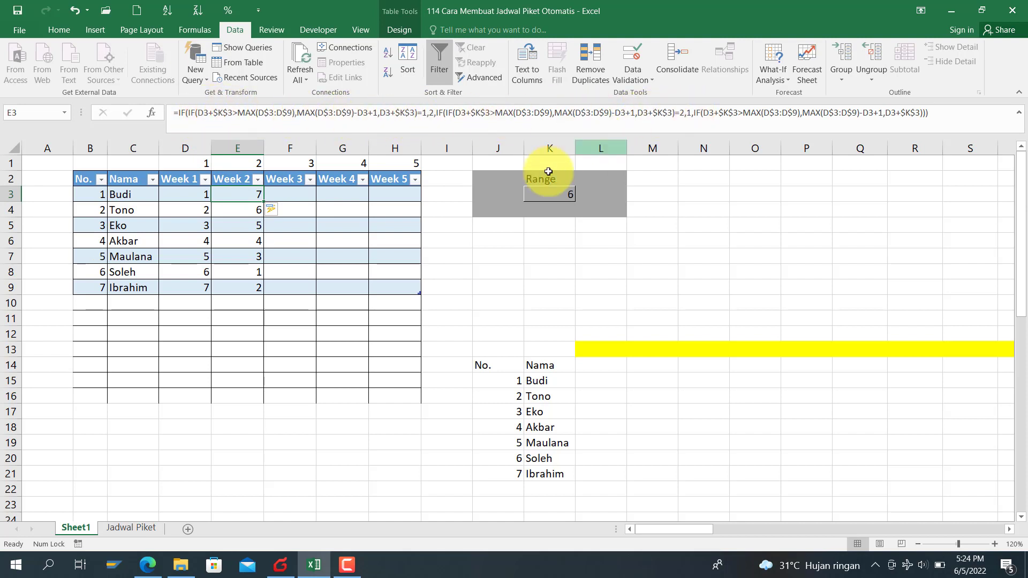
{"action": "key", "text": "ctrl+shift+Down"}
{"action": "key", "text": "ctrl+c"}
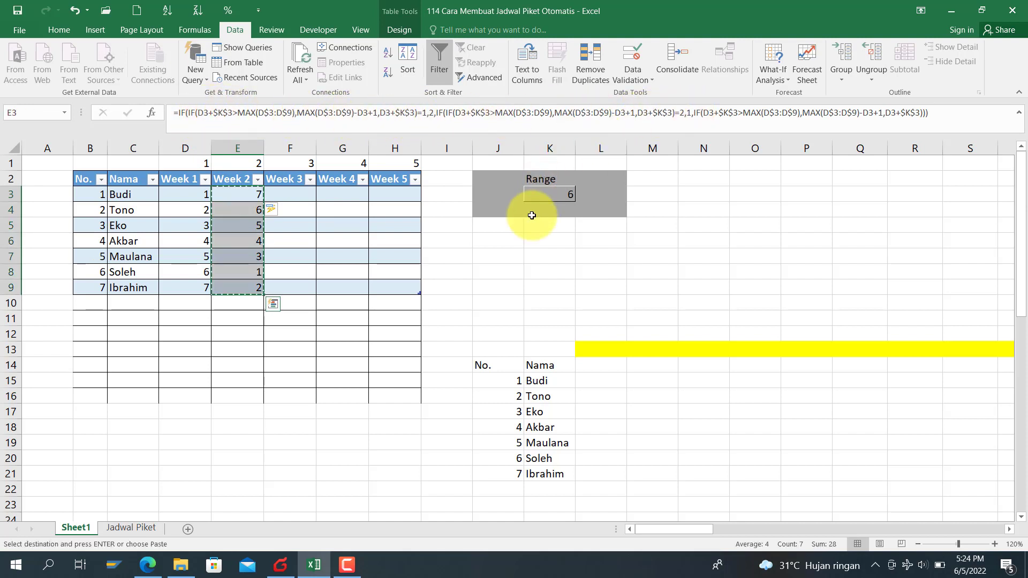
{"action": "key", "text": "Right"}
{"action": "key", "text": "ctrl+v"}
{"action": "key", "text": "Right"}
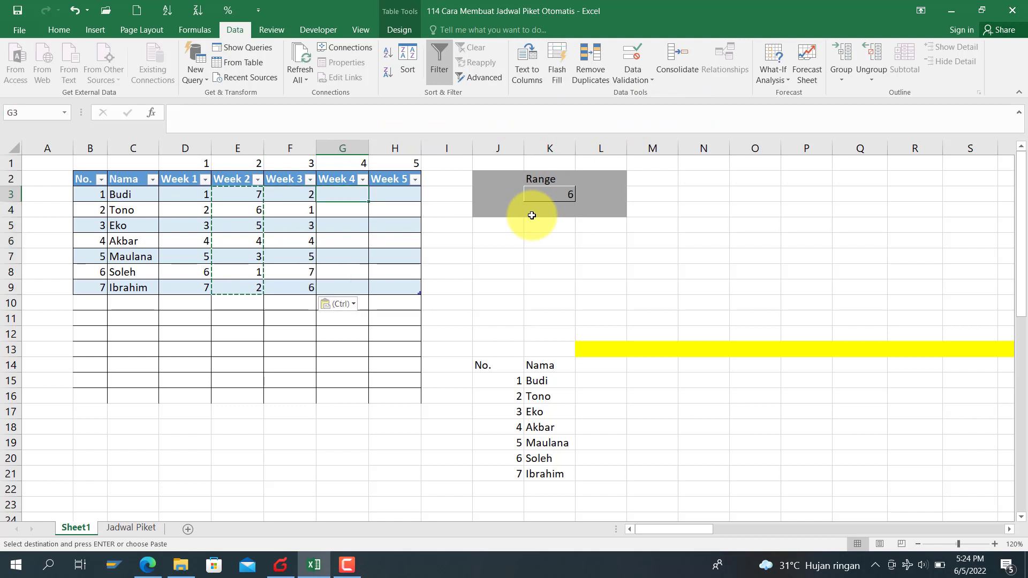
{"action": "key", "text": "ctrl+v"}
{"action": "key", "text": "Right"}
{"action": "key", "text": "ctrl+v"}
{"action": "key", "text": "Down"}
{"action": "key", "text": "Down"}
{"action": "key", "text": "Down"}
{"action": "key", "text": "Down"}
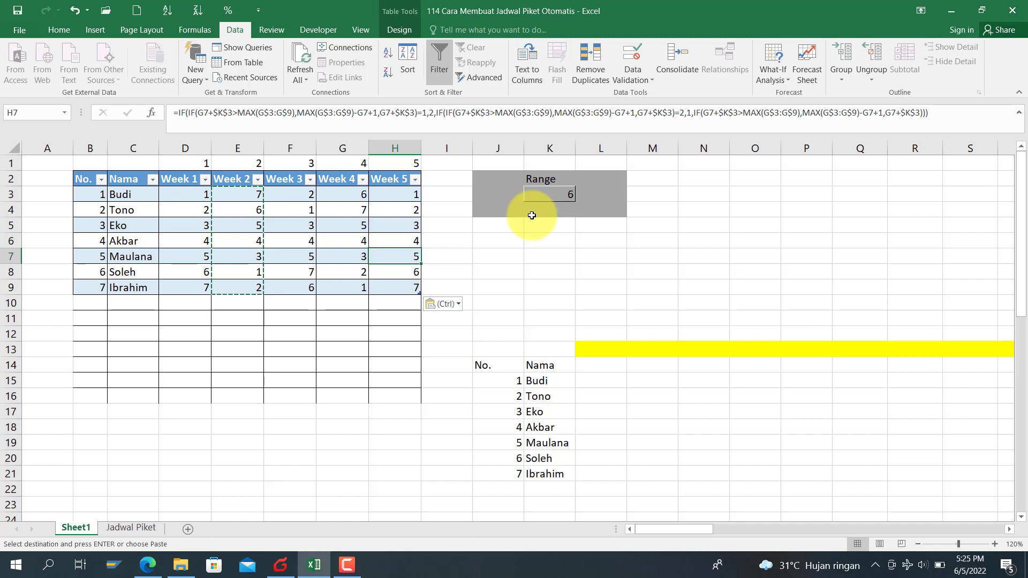
Step: Set the Range cell K3 to 3 and check the recalculated turns in the weekly columns
{"action": "key", "text": "Up"}
{"action": "key", "text": "Up"}
{"action": "key", "text": "Right"}
{"action": "key", "text": "Right"}
{"action": "key", "text": "Right"}
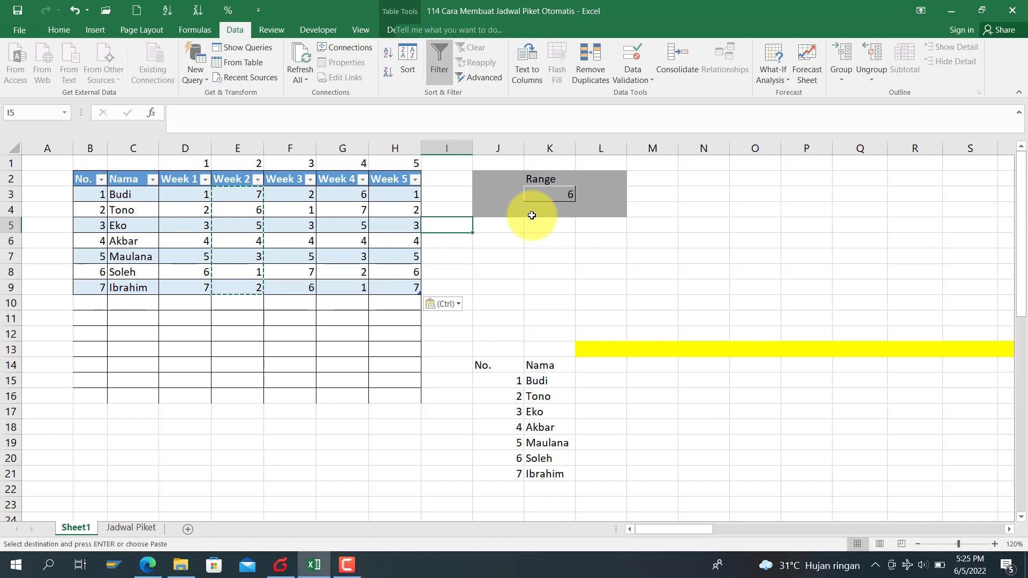
{"action": "key", "text": "Up"}
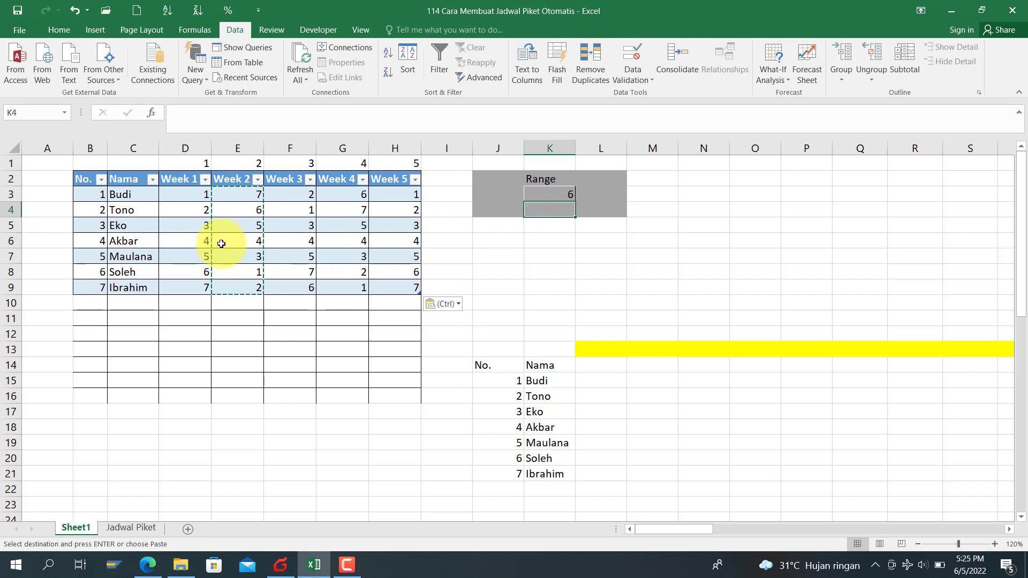
{"action": "left_click", "coordinate": [555, 197]}
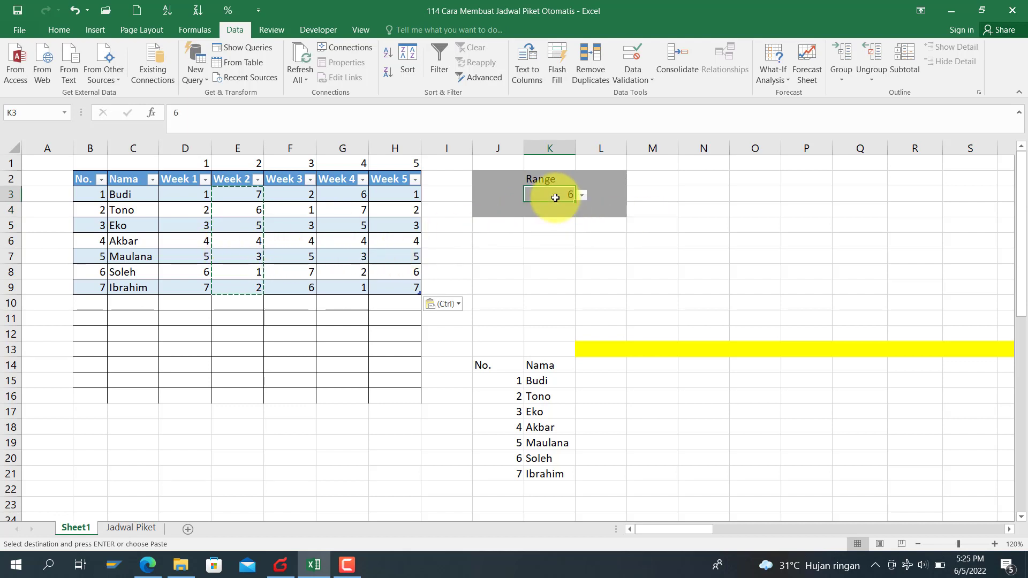
{"action": "type", "text": "3"}
{"action": "key", "text": "Return"}
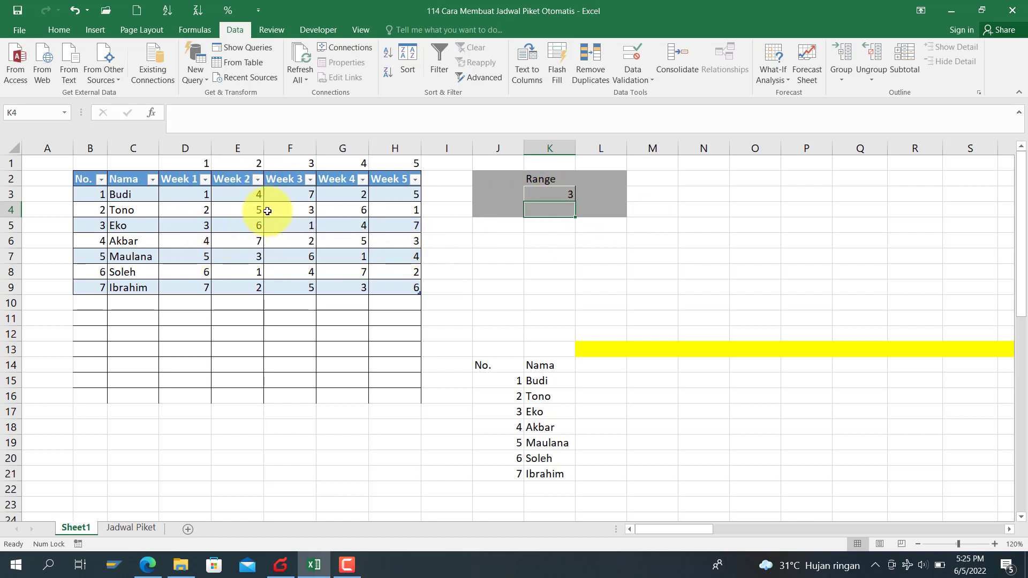
{"action": "left_click", "coordinate": [199, 196]}
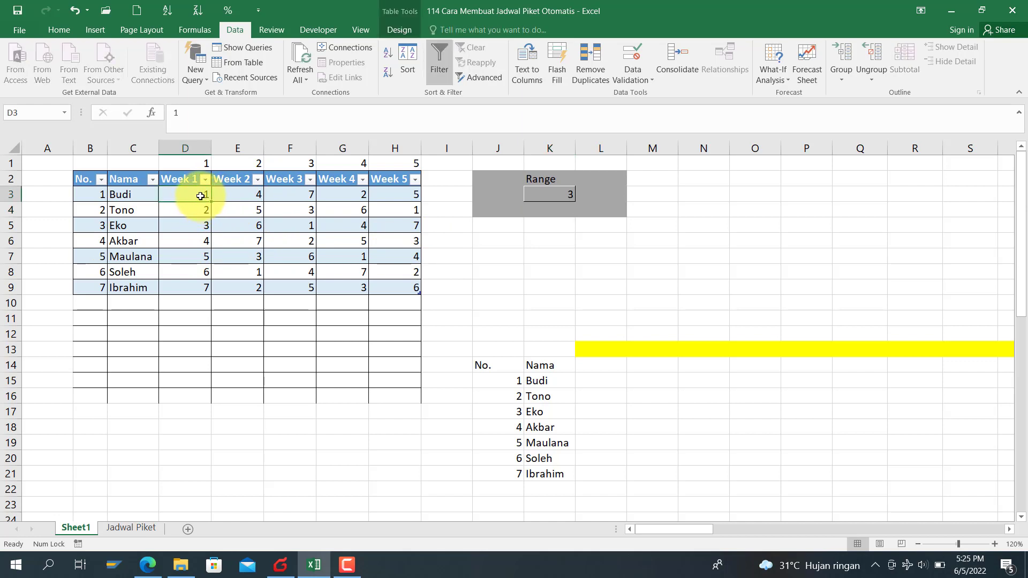
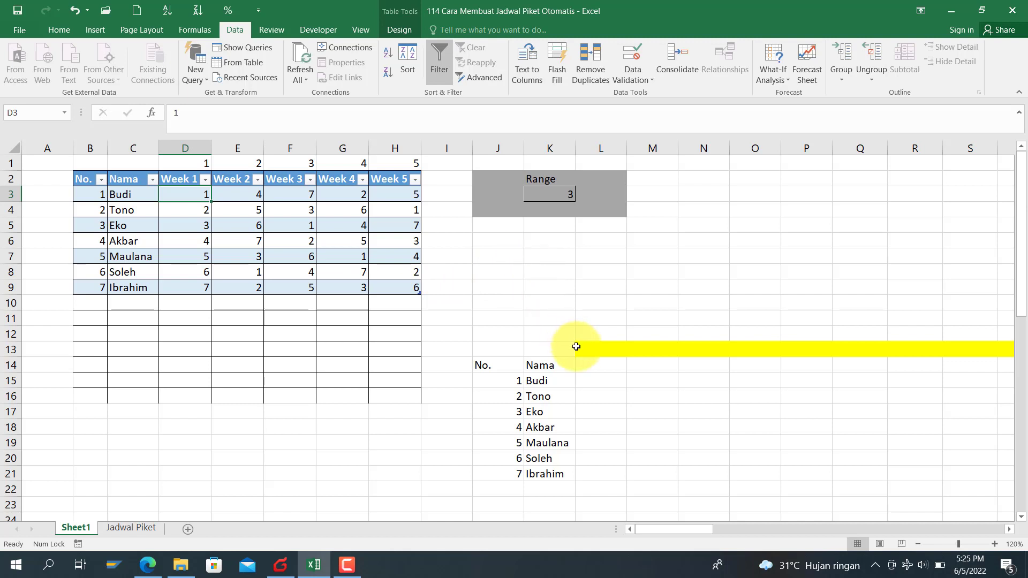
Step: Enter the start date 6 Jun 2022 in L14, beside the Nama header of the lower table
{"action": "left_click", "coordinate": [590, 361]}
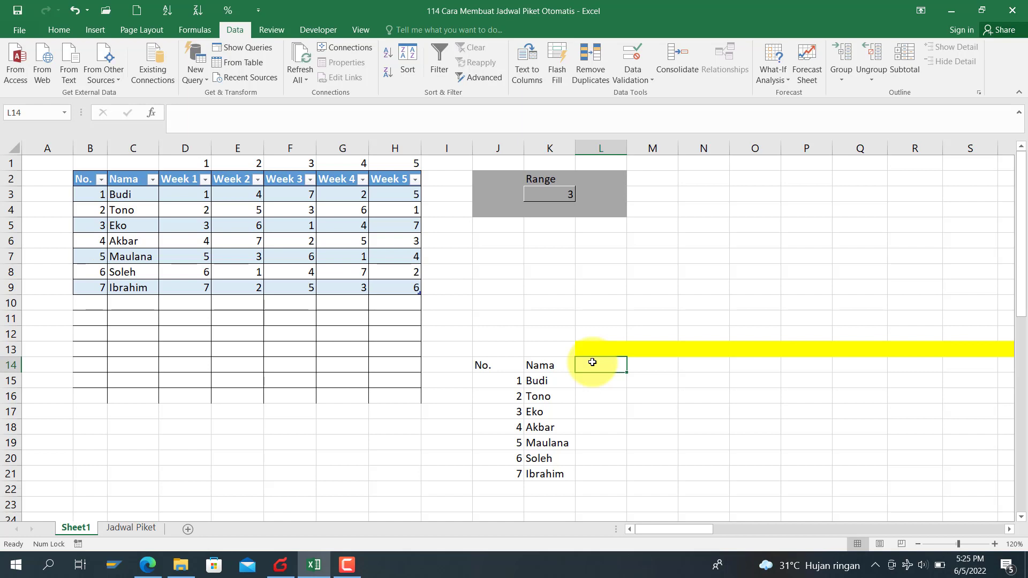
{"action": "type", "text": "="}
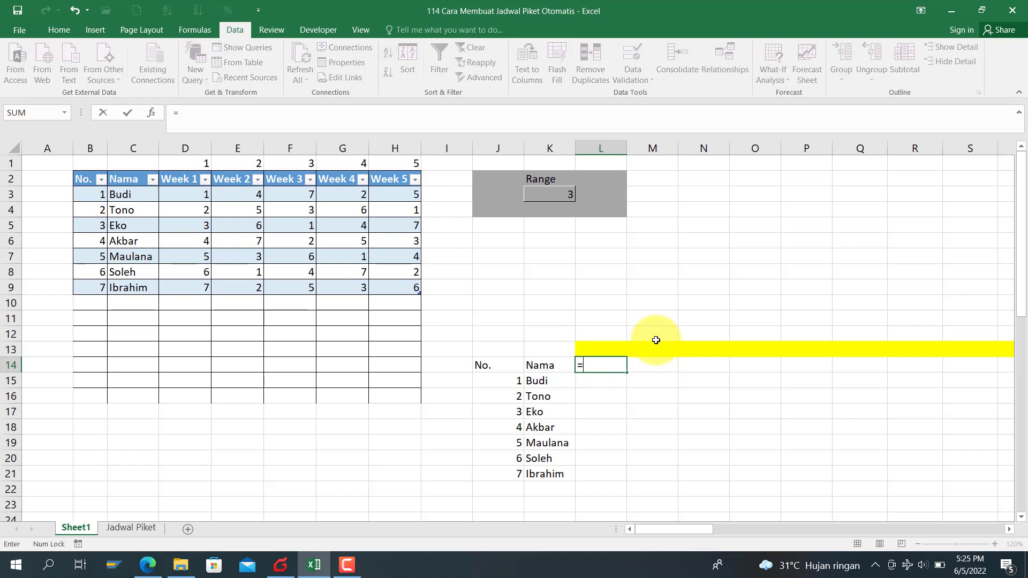
{"action": "key", "text": "BackSpace"}
{"action": "type", "text": "6 Jun 2022"}
{"action": "key", "text": "Return"}
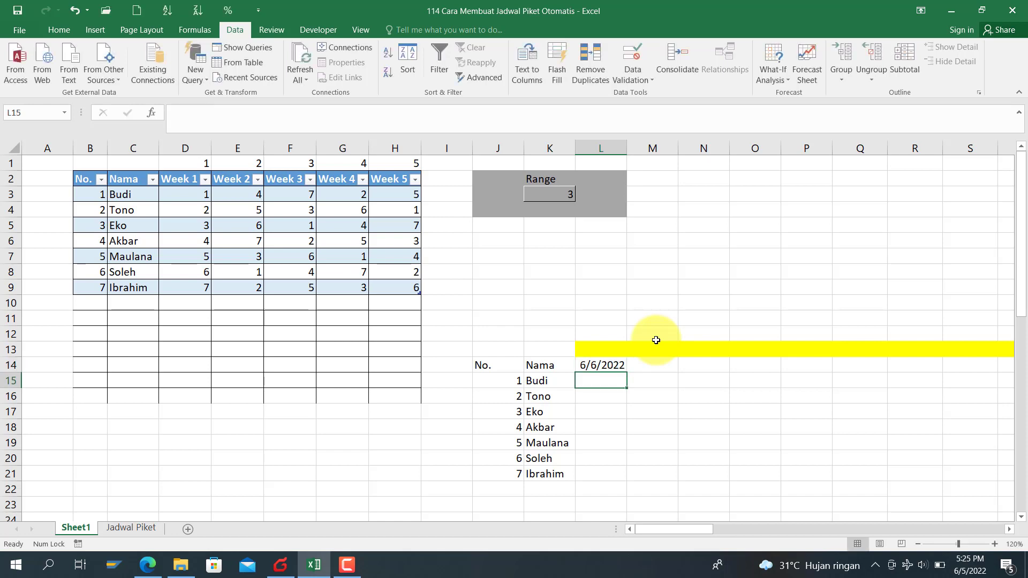
Step: Enter =L14+1 in M14 for the following day and fill the formula across row 14 to AT14
{"action": "key", "text": "Up"}
{"action": "key", "text": "Right"}
{"action": "type", "text": "="}
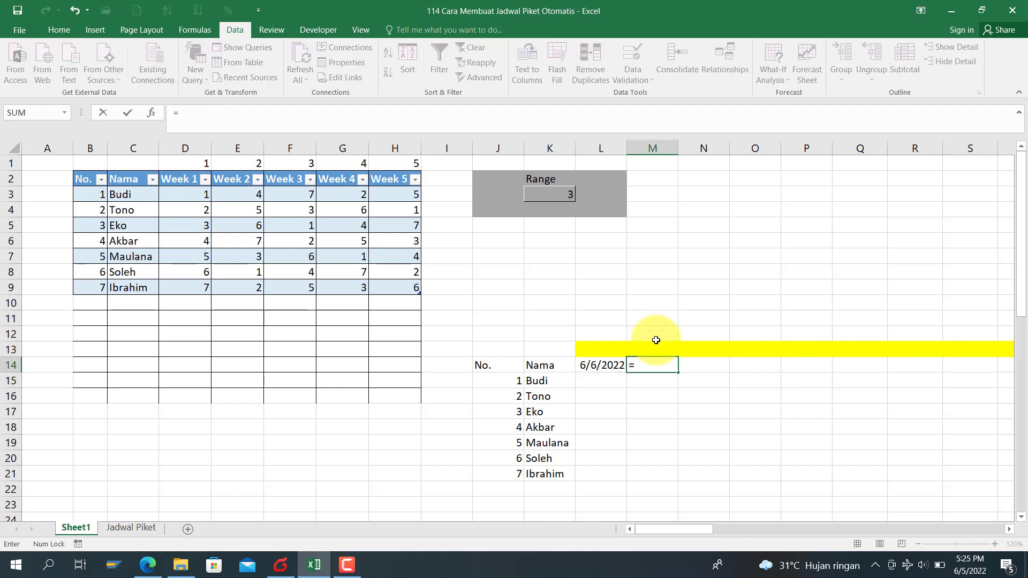
{"action": "left_click", "coordinate": [596, 365]}
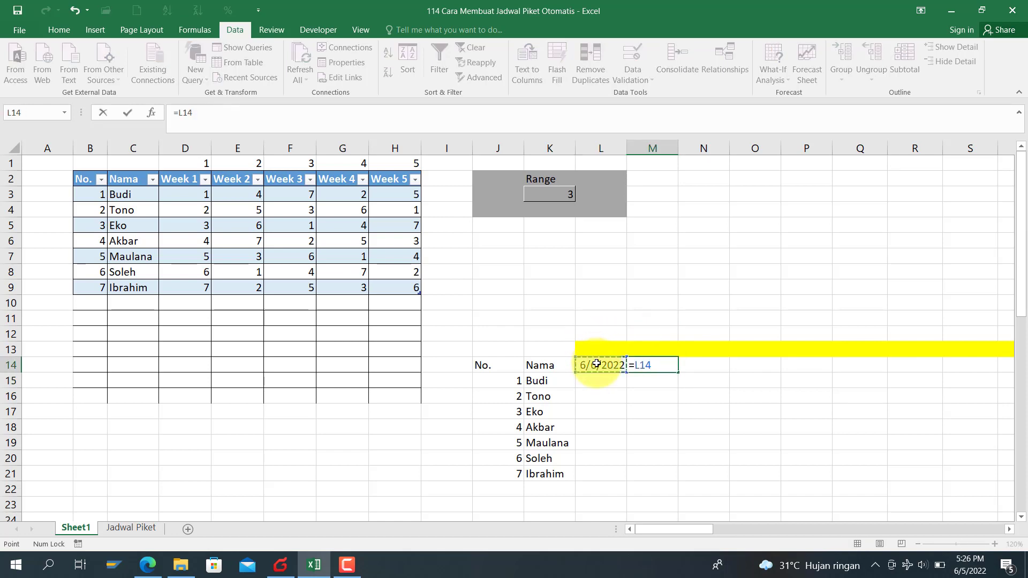
{"action": "type", "text": "+1"}
{"action": "key", "text": "Return"}
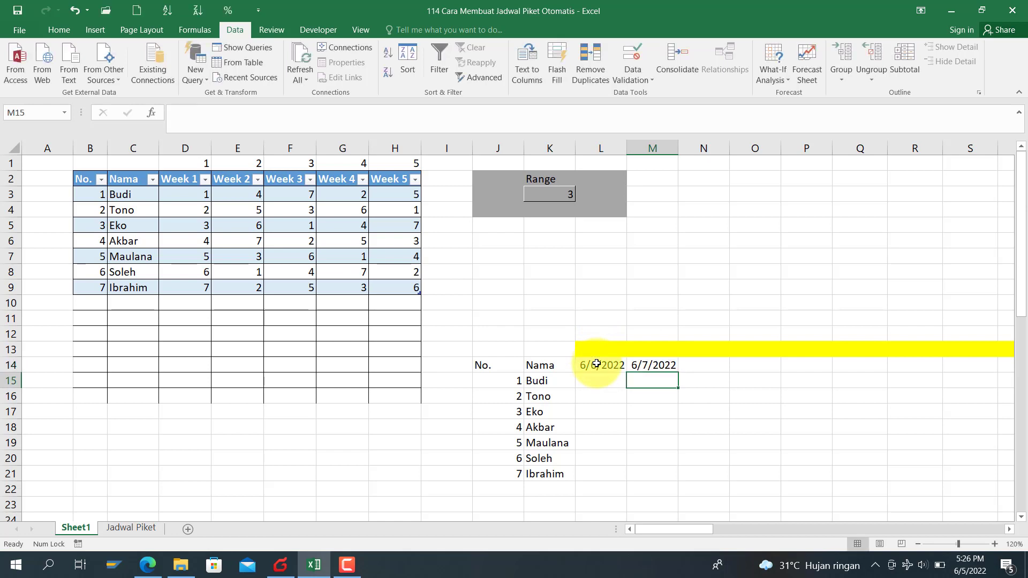
{"action": "left_click", "coordinate": [656, 364]}
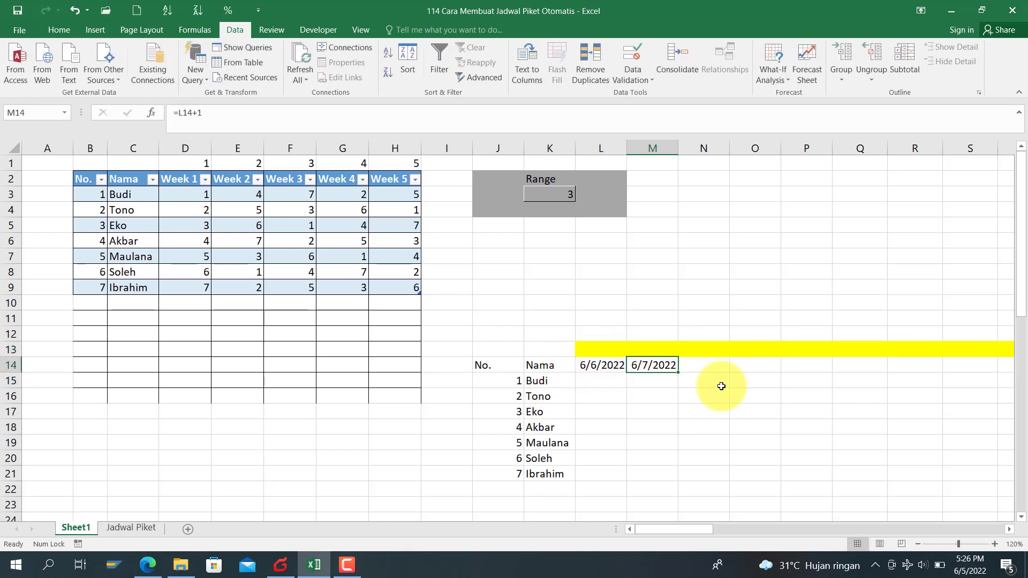
{"action": "left_click_drag", "start_coordinate": [678, 371], "coordinate": [591, 366]}
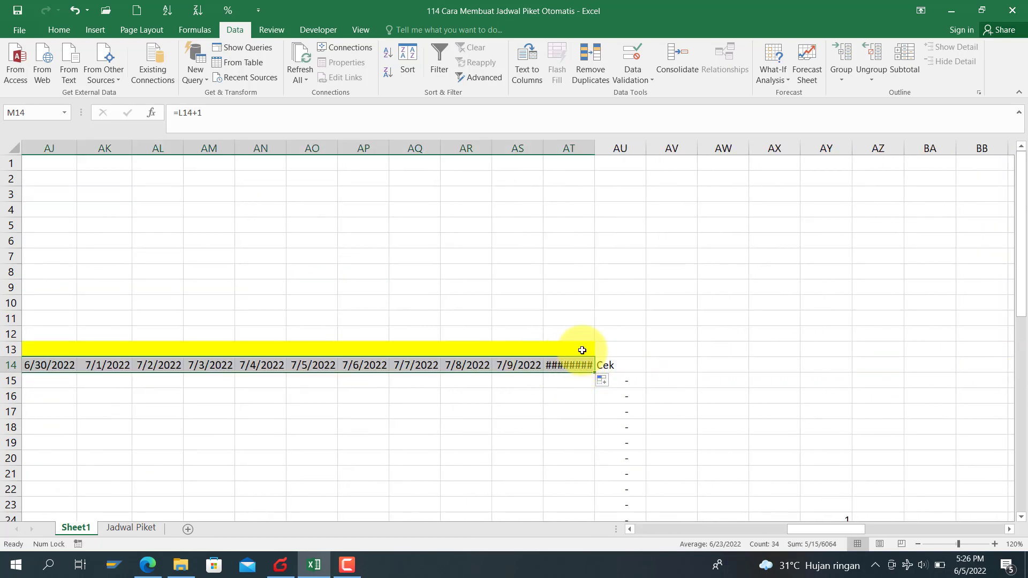
Step: Auto-fit the width of column AT so its date is fully displayed
{"action": "double_click", "coordinate": [594, 149]}
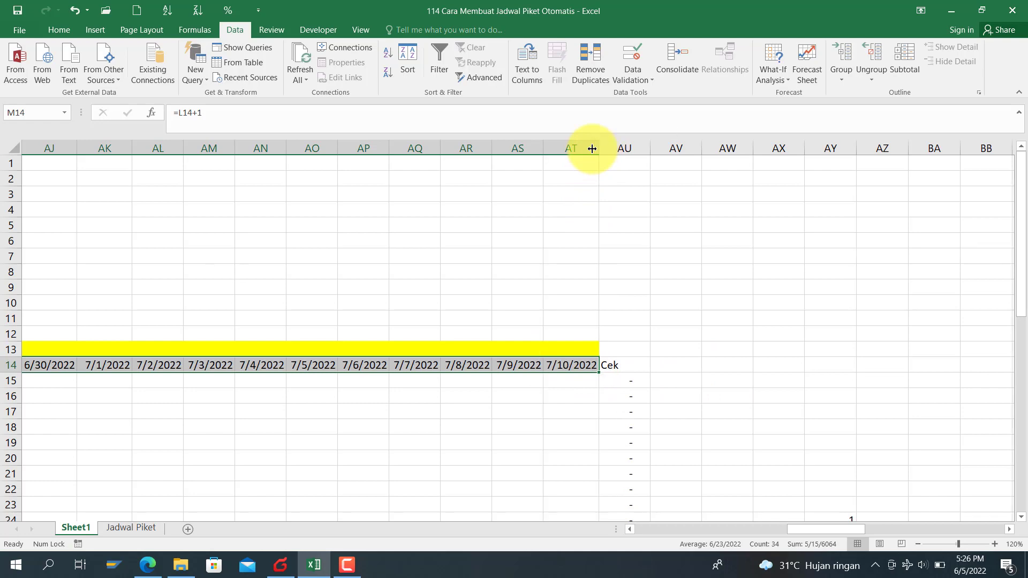
Step: Enter 1 in L13, the yellow cell above the first date
{"action": "left_click", "coordinate": [575, 366]}
{"action": "key", "text": "Left"}
{"action": "key", "text": "Left"}
{"action": "key", "text": "Left"}
{"action": "key", "text": "Left"}
{"action": "key", "text": "Left"}
{"action": "key", "text": "Left"}
{"action": "key", "text": "Left"}
{"action": "key", "text": "Left"}
{"action": "key", "text": "Left"}
{"action": "key", "text": "Left"}
{"action": "key", "text": "Left"}
{"action": "key", "text": "Left"}
{"action": "key", "text": "Left"}
{"action": "key", "text": "Left"}
{"action": "key", "text": "Left"}
{"action": "key", "text": "Left"}
{"action": "key", "text": "Left"}
{"action": "key", "text": "Left"}
{"action": "key", "text": "Left"}
{"action": "key", "text": "Left"}
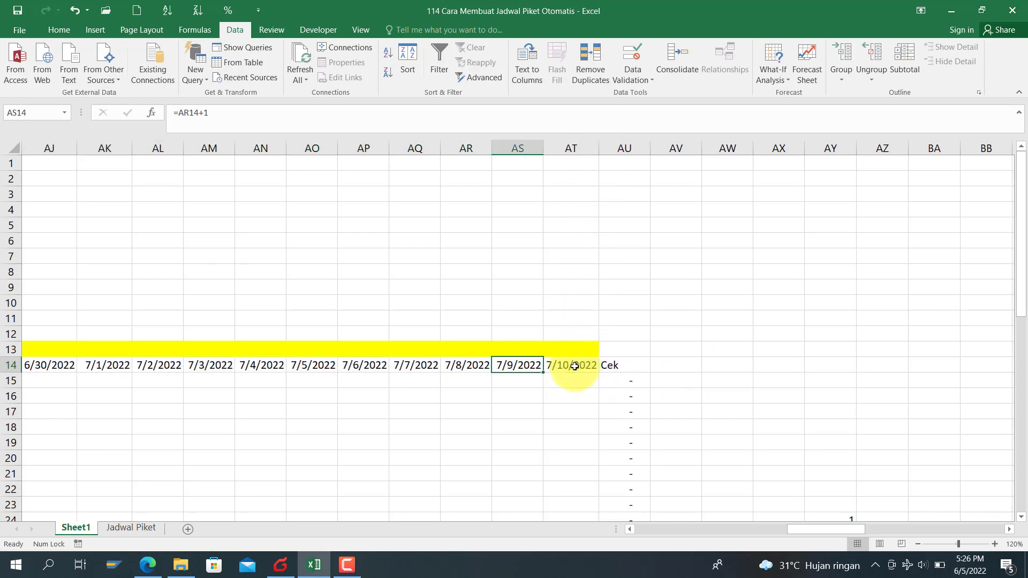
{"action": "key", "text": "Left"}
{"action": "key", "text": "Left"}
{"action": "key", "text": "Left"}
{"action": "key", "text": "Left"}
{"action": "key", "text": "Left"}
{"action": "key", "text": "Left"}
{"action": "key", "text": "Left"}
{"action": "key", "text": "Left"}
{"action": "key", "text": "Left"}
{"action": "key", "text": "Left"}
{"action": "key", "text": "Left"}
{"action": "key", "text": "Left"}
{"action": "key", "text": "Left"}
{"action": "key", "text": "Left"}
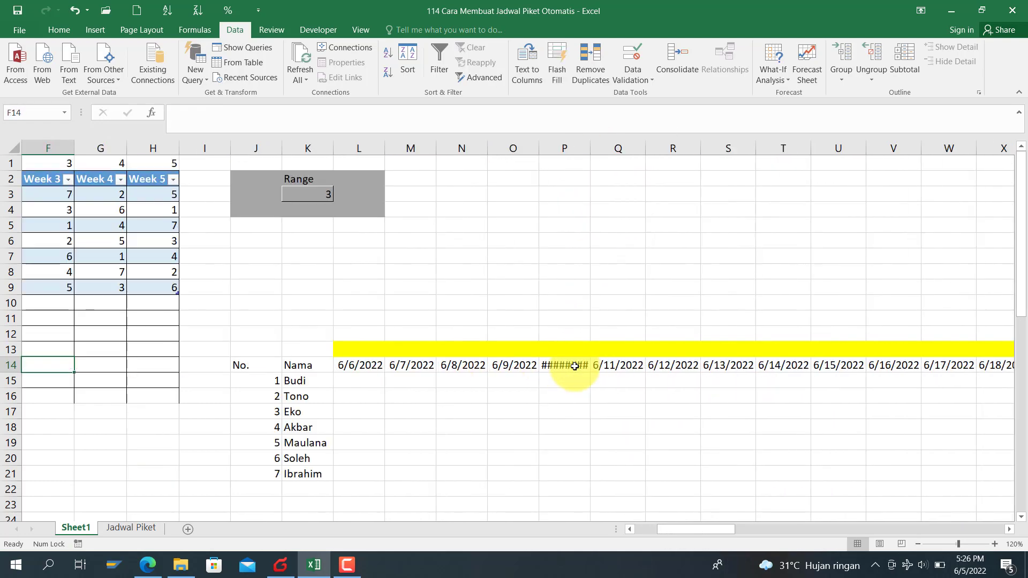
{"action": "key", "text": "Right"}
{"action": "key", "text": "Right"}
{"action": "key", "text": "Right"}
{"action": "key", "text": "Right"}
{"action": "key", "text": "Right"}
{"action": "key", "text": "Right"}
{"action": "key", "text": "Right"}
{"action": "key", "text": "Right"}
{"action": "key", "text": "Right"}
{"action": "key", "text": "Right"}
{"action": "key", "text": "Right"}
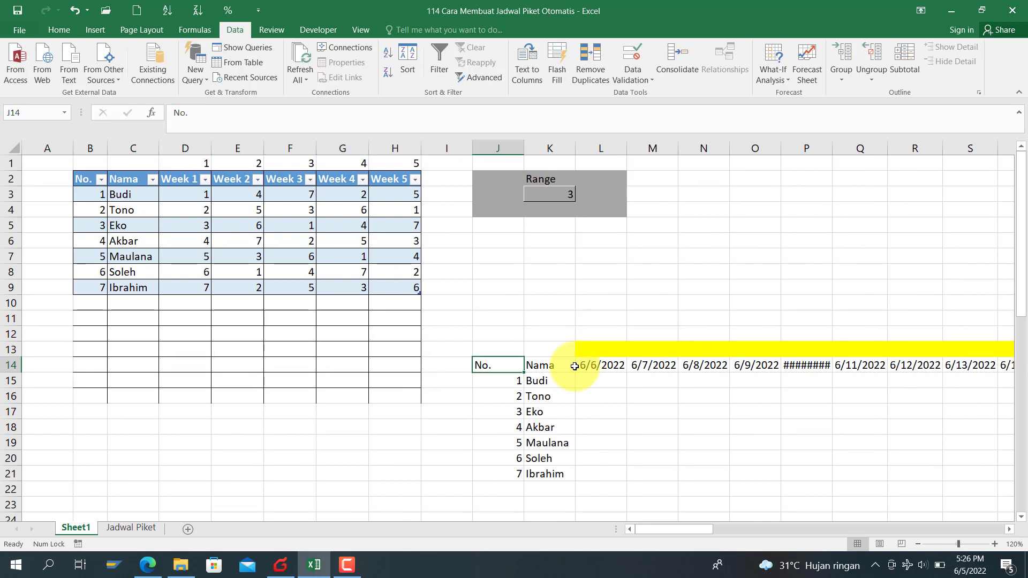
{"action": "key", "text": "Up"}
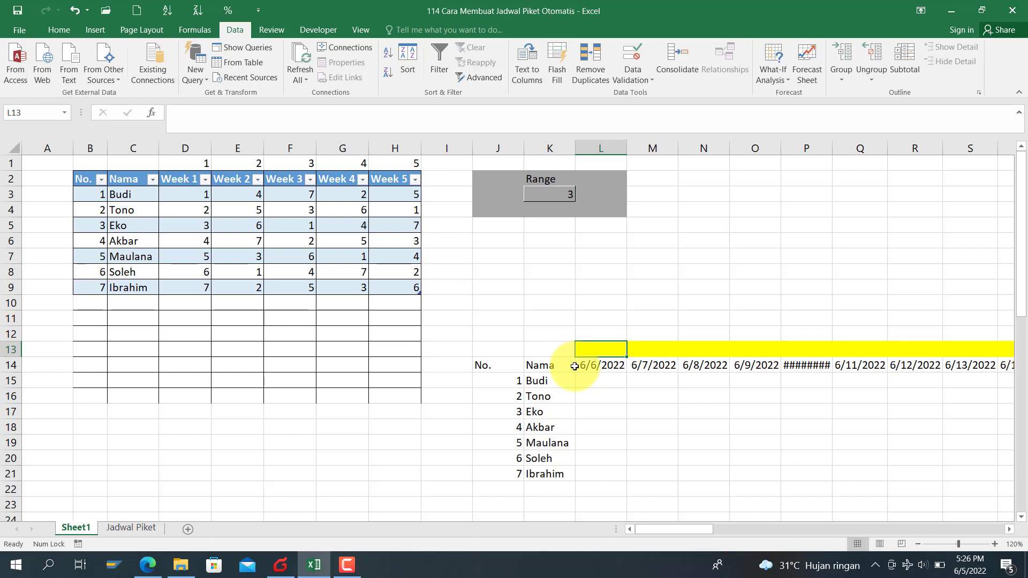
{"action": "type", "text": "1"}
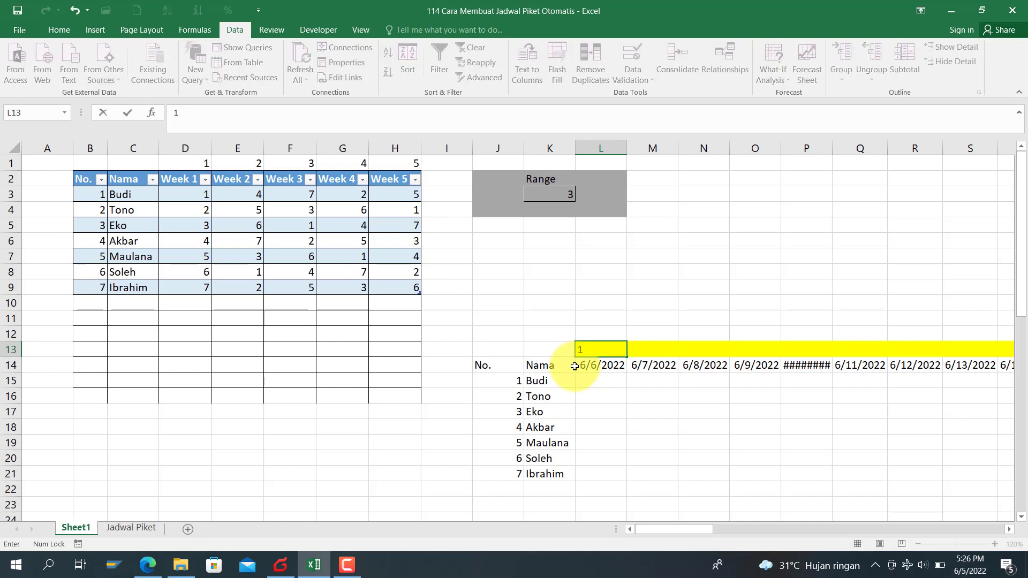
{"action": "key", "text": "Return"}
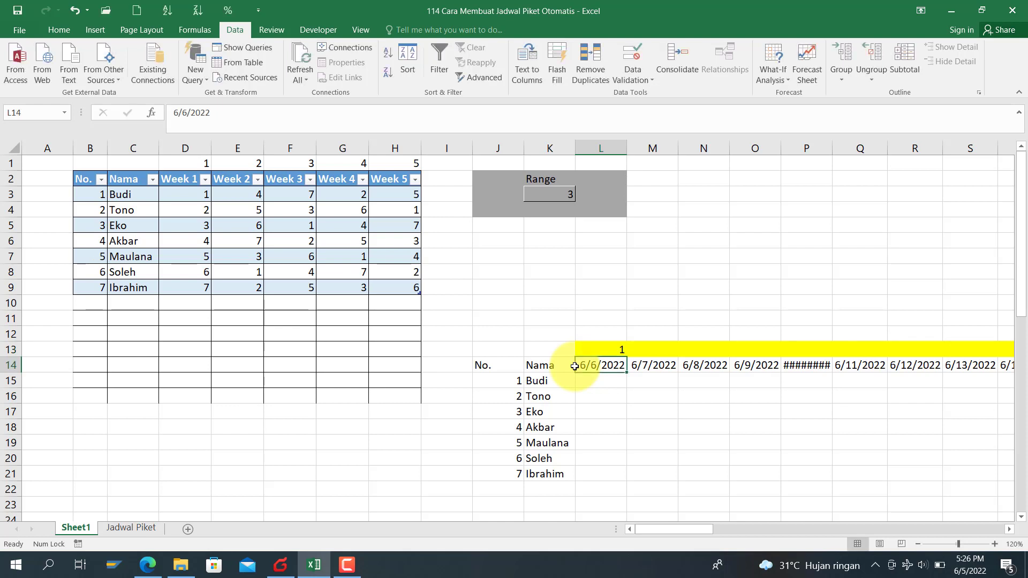
Step: Start an IF formula in M13 testing whether L13 is at least the maximum of the No. values: =IF(L13>=MAX(B3:B100)
{"action": "key", "text": "Up"}
{"action": "key", "text": "Right"}
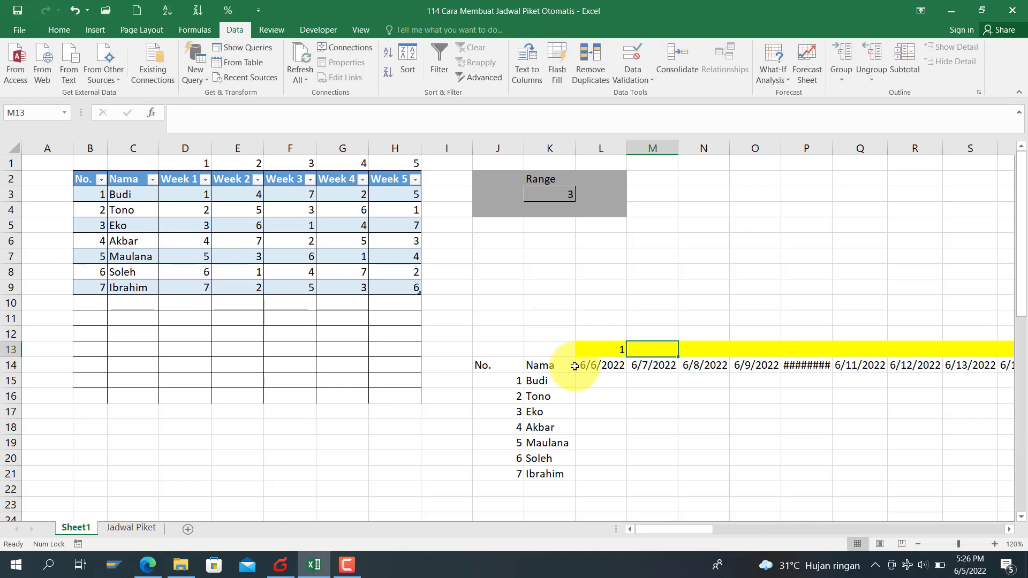
{"action": "type", "text": "="}
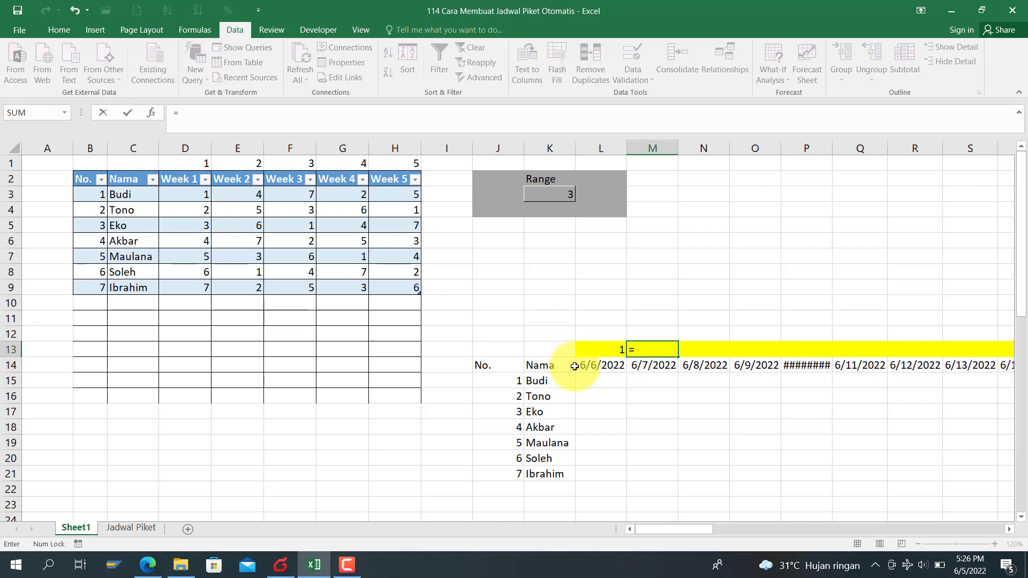
{"action": "type", "text": "if"}
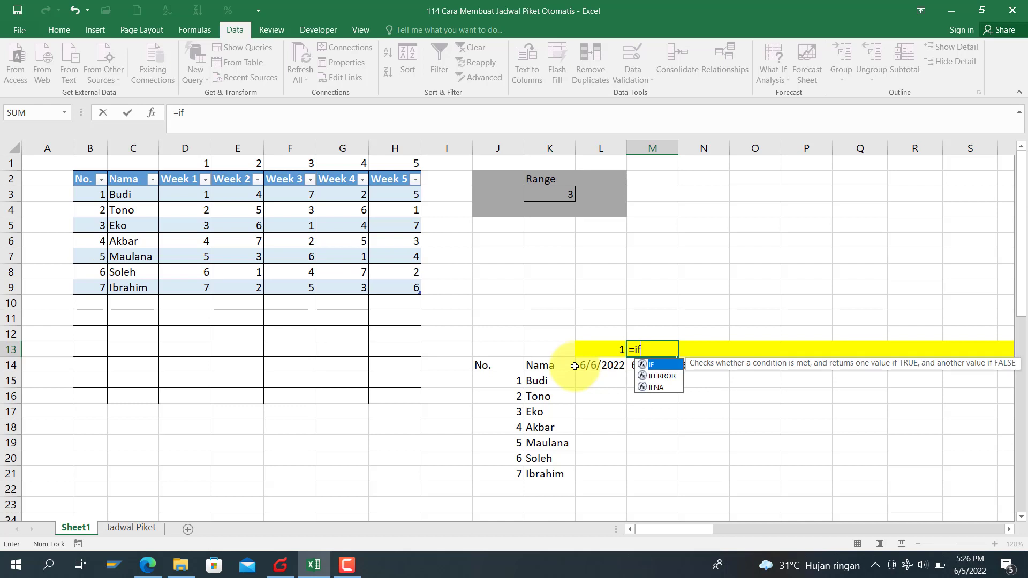
{"action": "left_click", "coordinate": [597, 349]}
{"action": "left_click", "coordinate": [663, 350]}
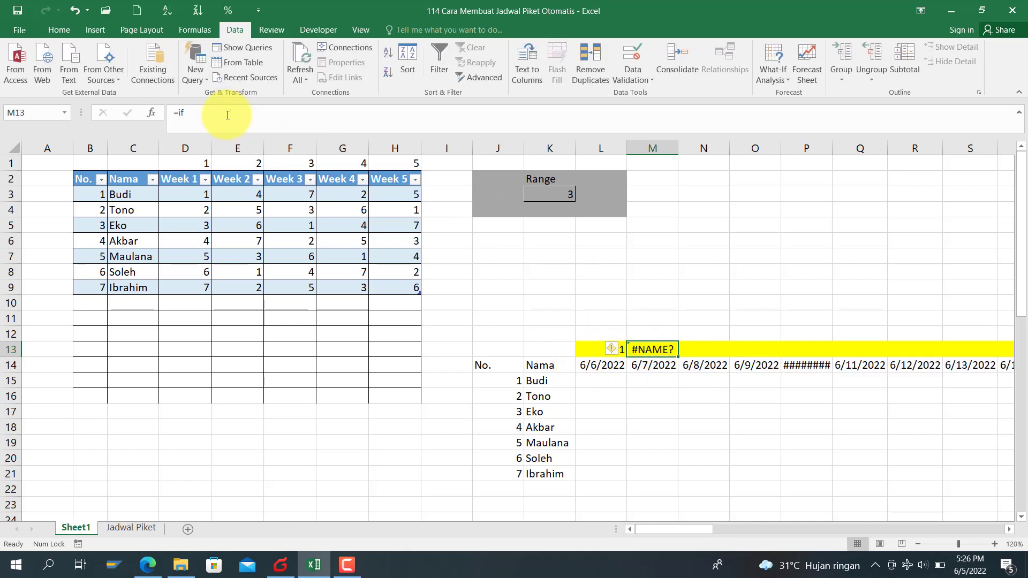
{"action": "left_click", "coordinate": [221, 114]}
{"action": "type", "text": "("}
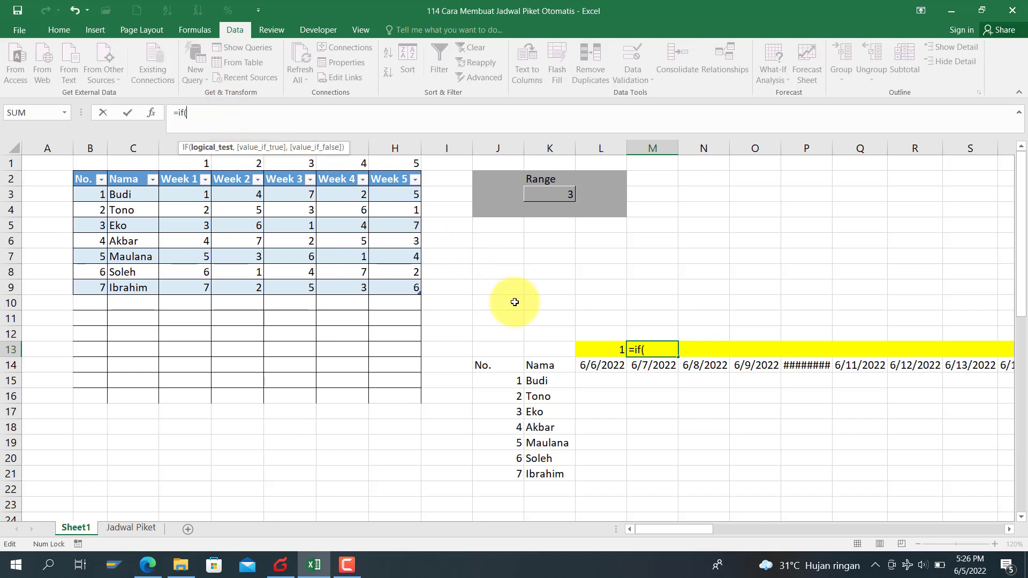
{"action": "left_click", "coordinate": [593, 348]}
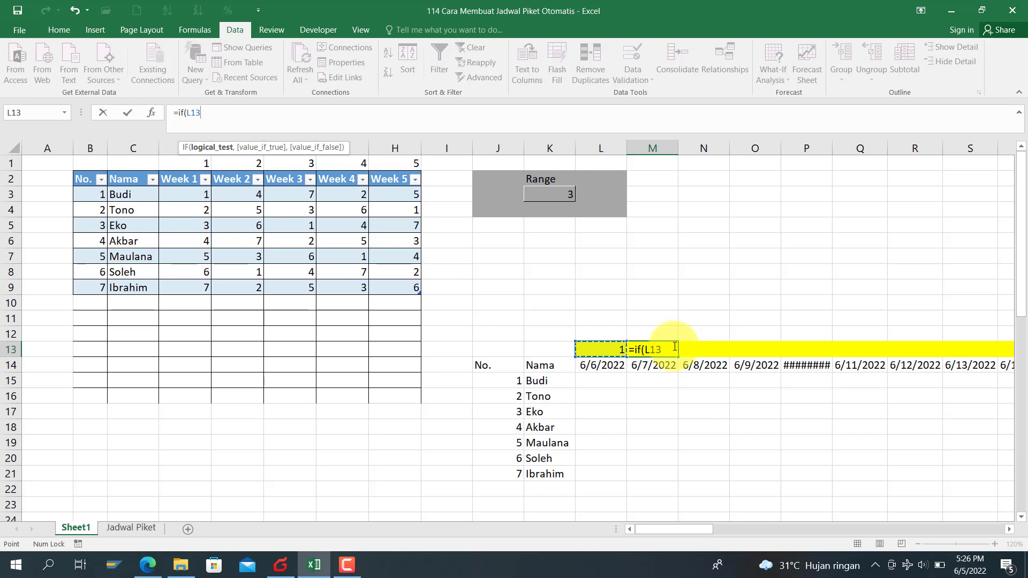
{"action": "type", "text": ">=max("}
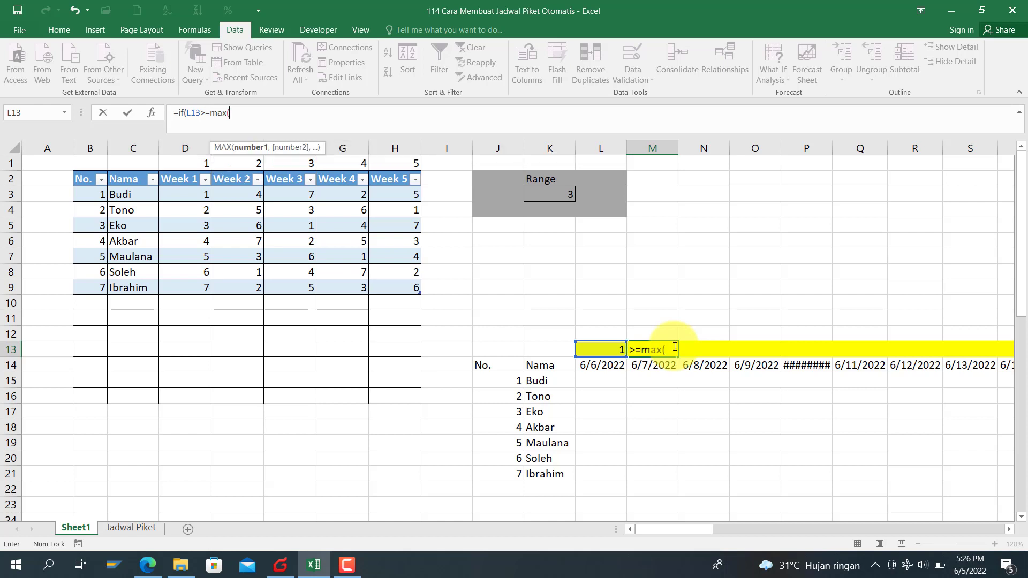
{"action": "left_click", "coordinate": [98, 194]}
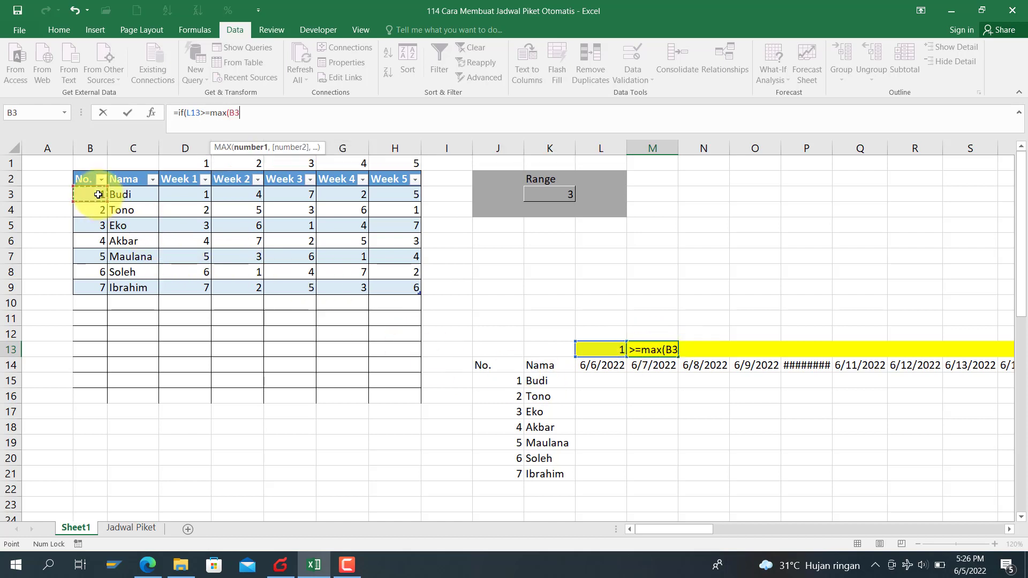
{"action": "left_click_drag", "start_coordinate": [98, 194], "coordinate": [96, 235]}
{"action": "key", "text": "BackSpace"}
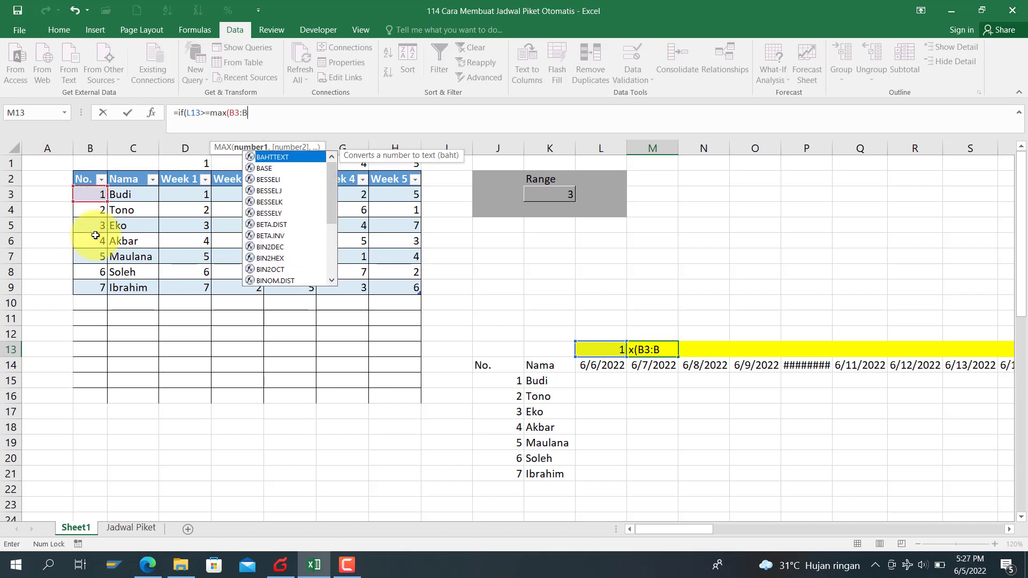
{"action": "type", "text": "100"}
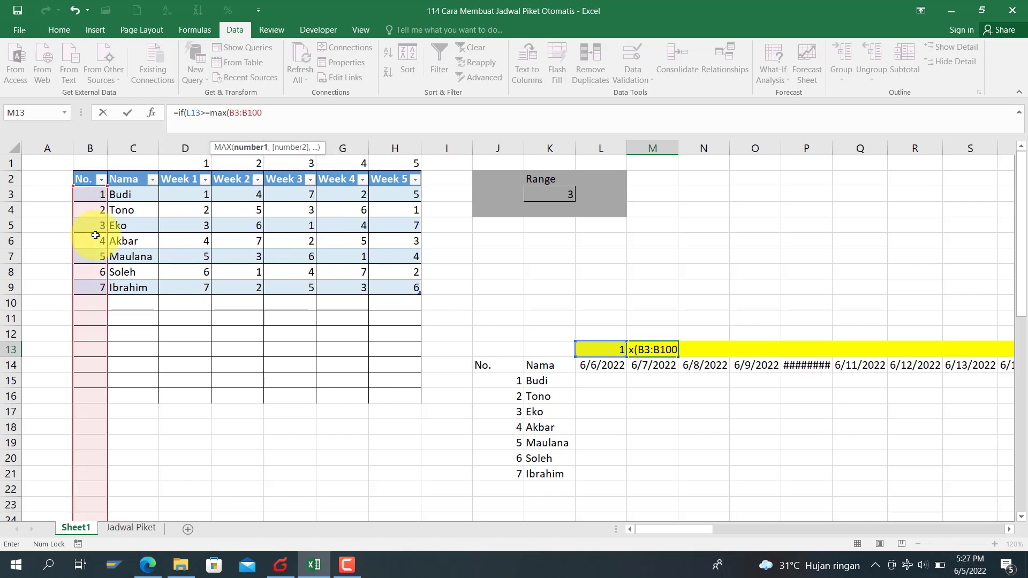
{"action": "type", "text": ")"}
Step: Make the MAX range in the M13 formula absolute as $B$3:$B$100
{"action": "left_click", "coordinate": [237, 119]}
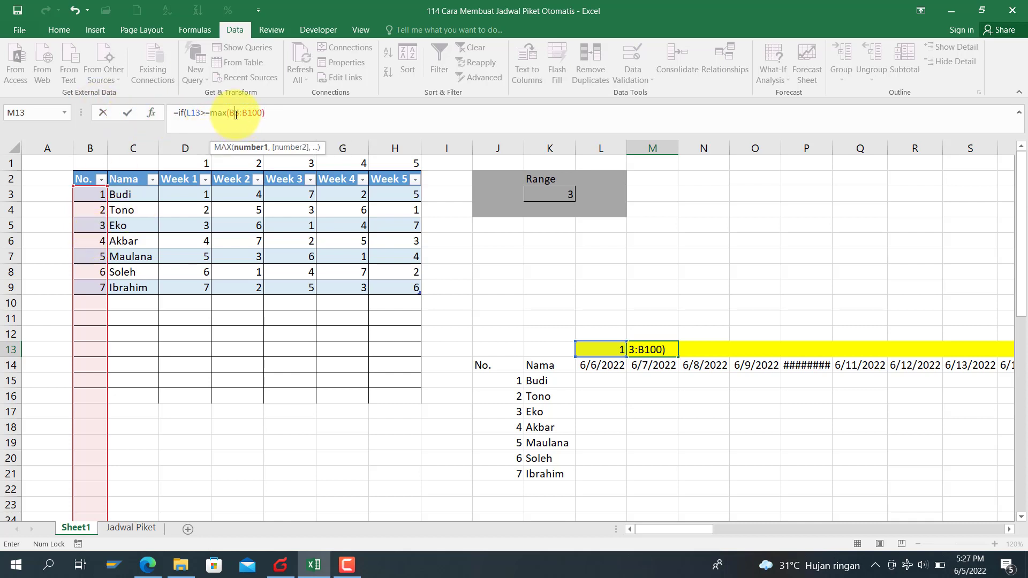
{"action": "key", "text": "F4"}
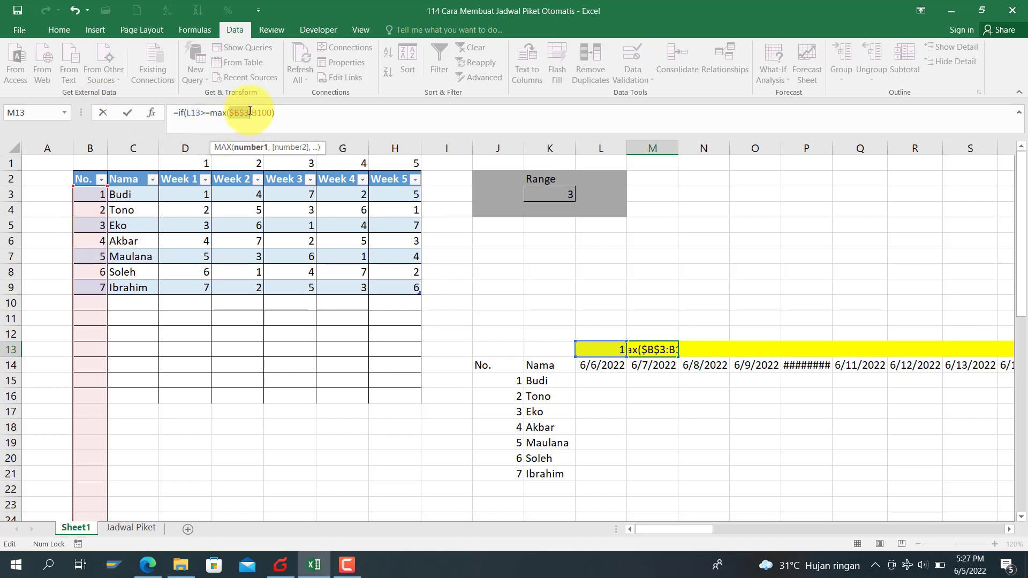
{"action": "key", "text": "F4"}
{"action": "left_click", "coordinate": [303, 112]}
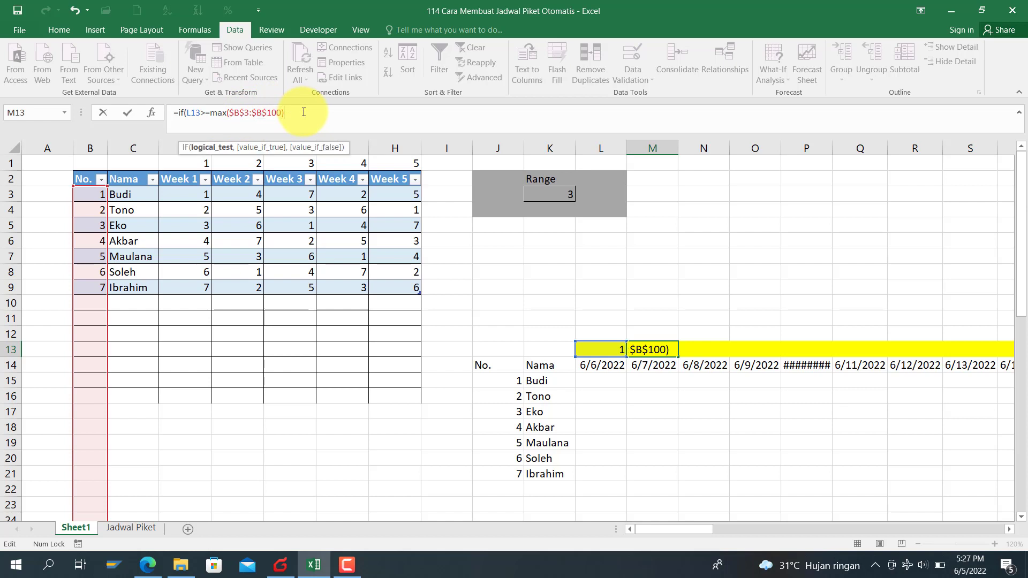
Step: Complete the M13 formula so it returns 1 when the test is true and L13+1 otherwise
{"action": "type", "text": ",1"}
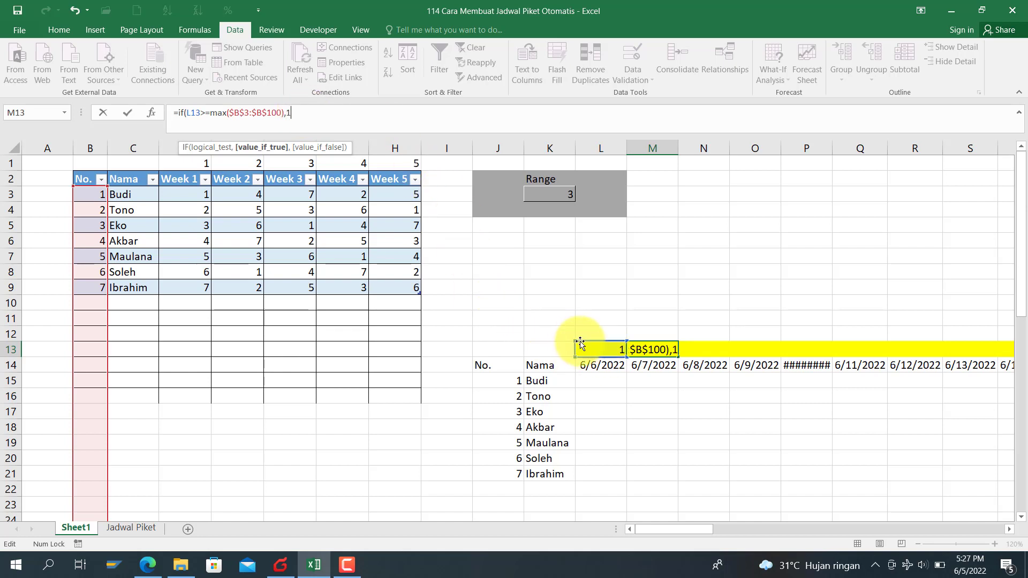
{"action": "left_click", "coordinate": [208, 112]}
{"action": "type", "text": "="}
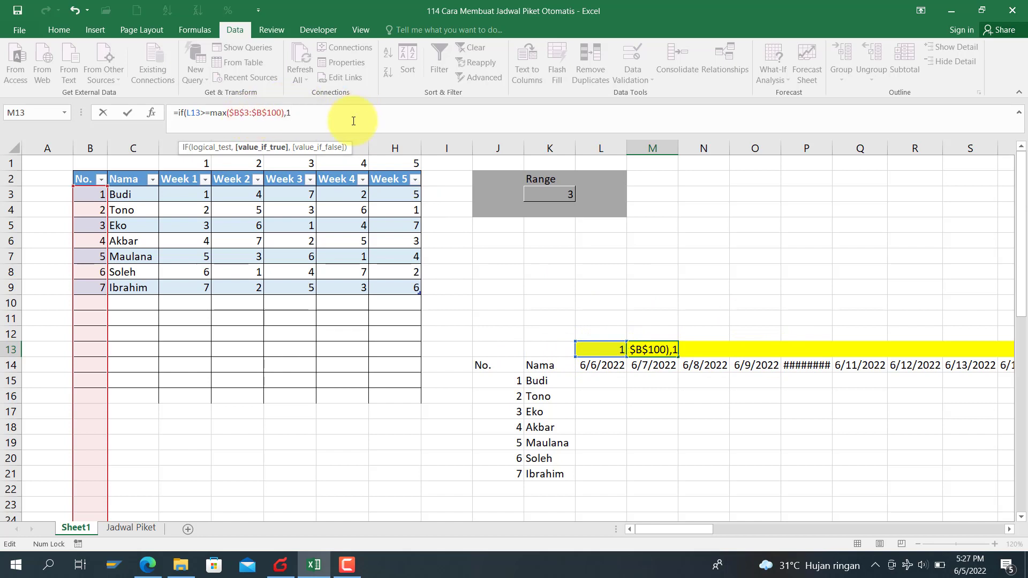
{"action": "type", "text": ","}
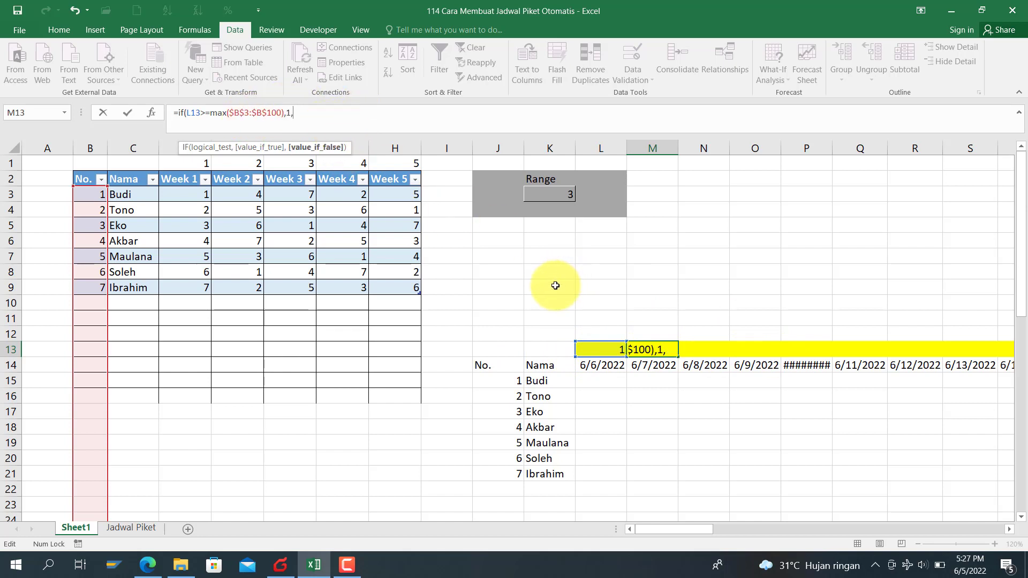
{"action": "left_click", "coordinate": [601, 350]}
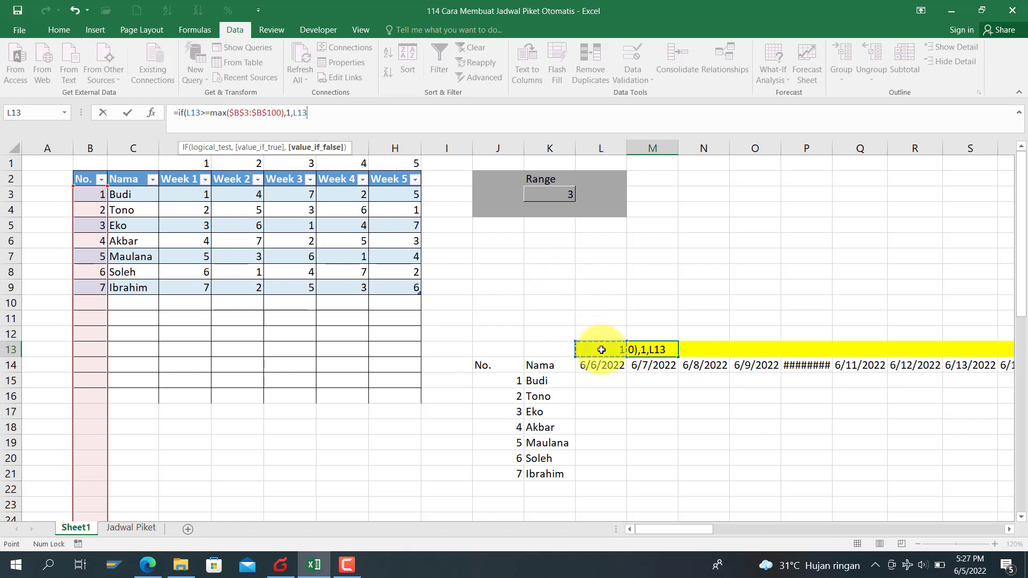
{"action": "type", "text": "+1"}
{"action": "key", "text": "Return"}
Step: Fill the M13 formula across the yellow row to the last date column, AT
{"action": "left_click", "coordinate": [645, 349]}
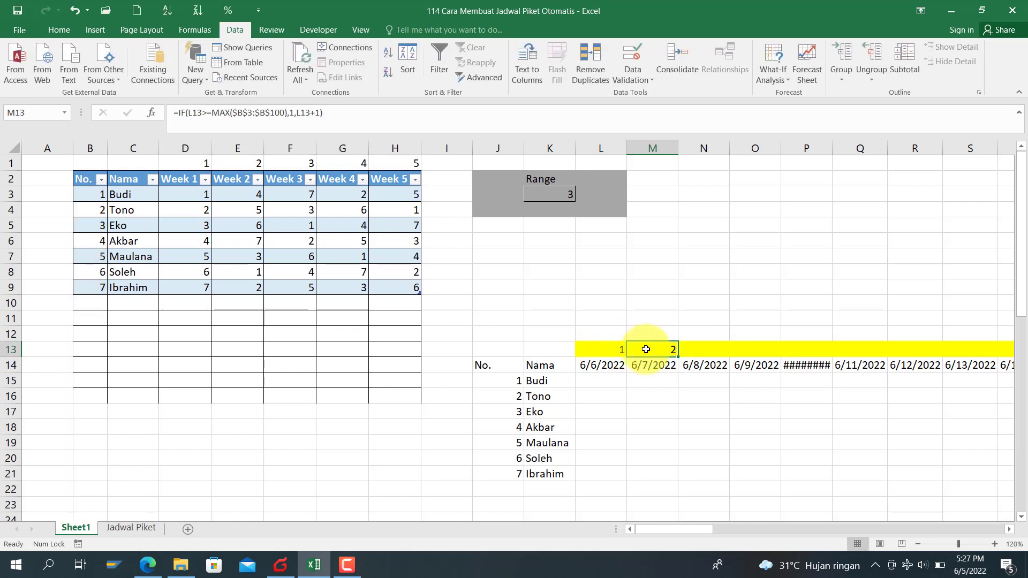
{"action": "left_click_drag", "start_coordinate": [677, 357], "coordinate": [852, 356]}
{"action": "left_click", "coordinate": [984, 349]}
{"action": "left_click_drag", "start_coordinate": [829, 529], "coordinate": [652, 532]}
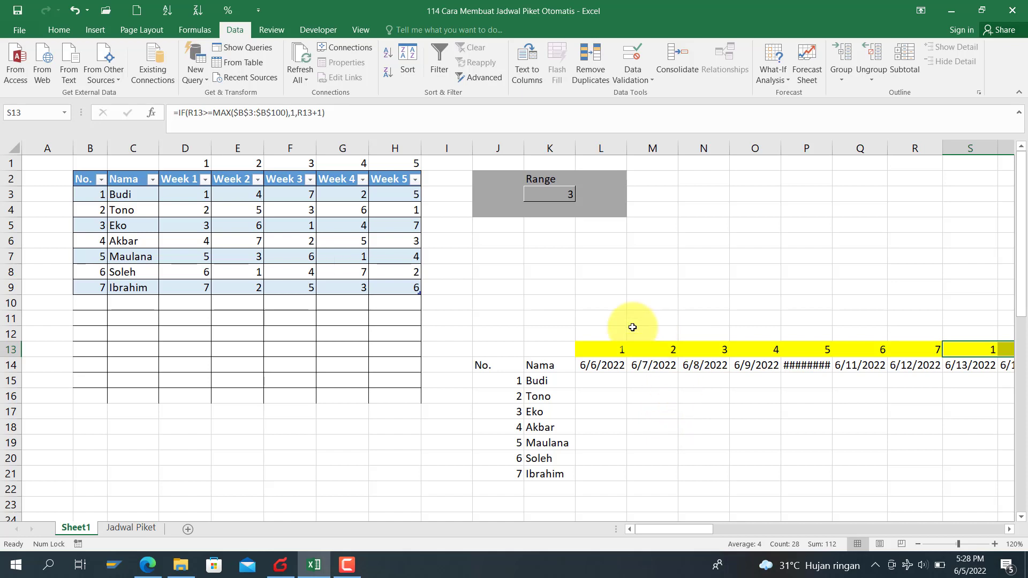
Step: Examine the number sequence in row 13 above the dates to see how it repeats
{"action": "left_click", "coordinate": [612, 327]}
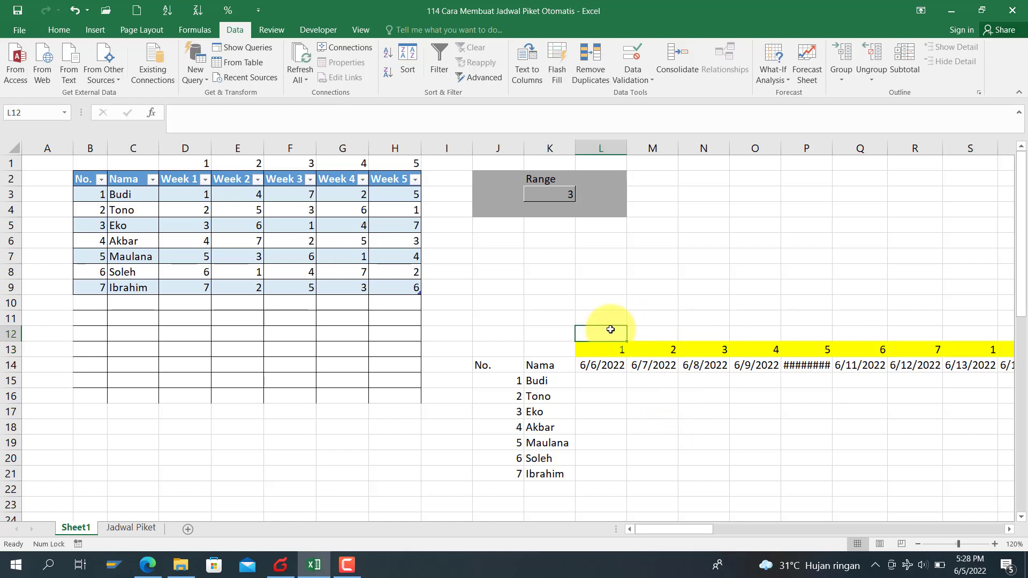
{"action": "left_click", "coordinate": [973, 333]}
{"action": "key", "text": "Right"}
{"action": "key", "text": "Right"}
{"action": "key", "text": "Right"}
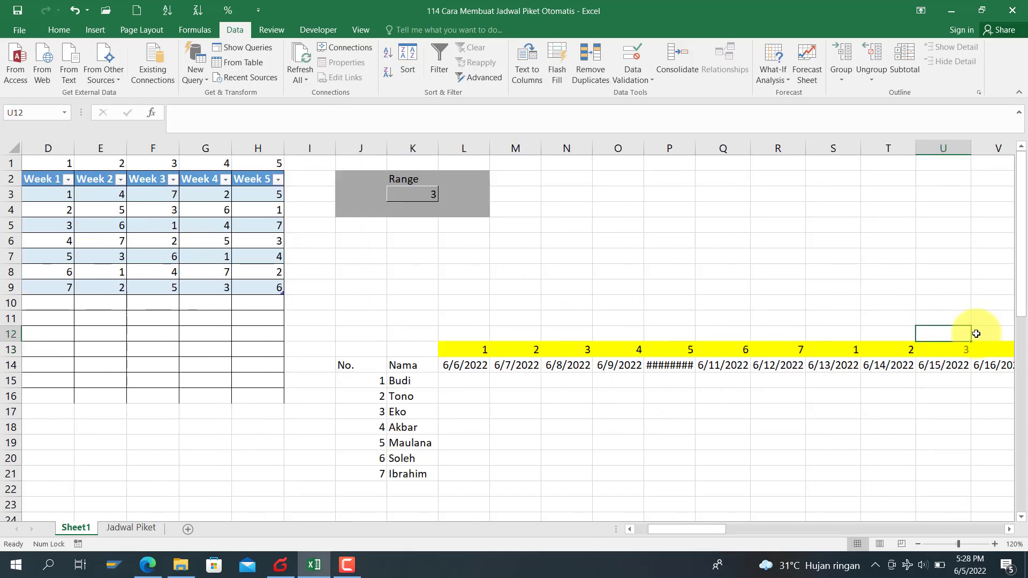
{"action": "key", "text": "Left"}
{"action": "key", "text": "Left"}
{"action": "key", "text": "Left"}
{"action": "key", "text": "Left"}
{"action": "key", "text": "Left"}
{"action": "key", "text": "Left"}
{"action": "key", "text": "Left"}
{"action": "key", "text": "Left"}
{"action": "key", "text": "Left"}
{"action": "key", "text": "Left"}
{"action": "key", "text": "Left"}
{"action": "key", "text": "Left"}
{"action": "key", "text": "Left"}
{"action": "key", "text": "Left"}
{"action": "key", "text": "Left"}
{"action": "key", "text": "Left"}
{"action": "key", "text": "Left"}
{"action": "key", "text": "Left"}
{"action": "key", "text": "Left"}
{"action": "key", "text": "Left"}
{"action": "key", "text": "Left"}
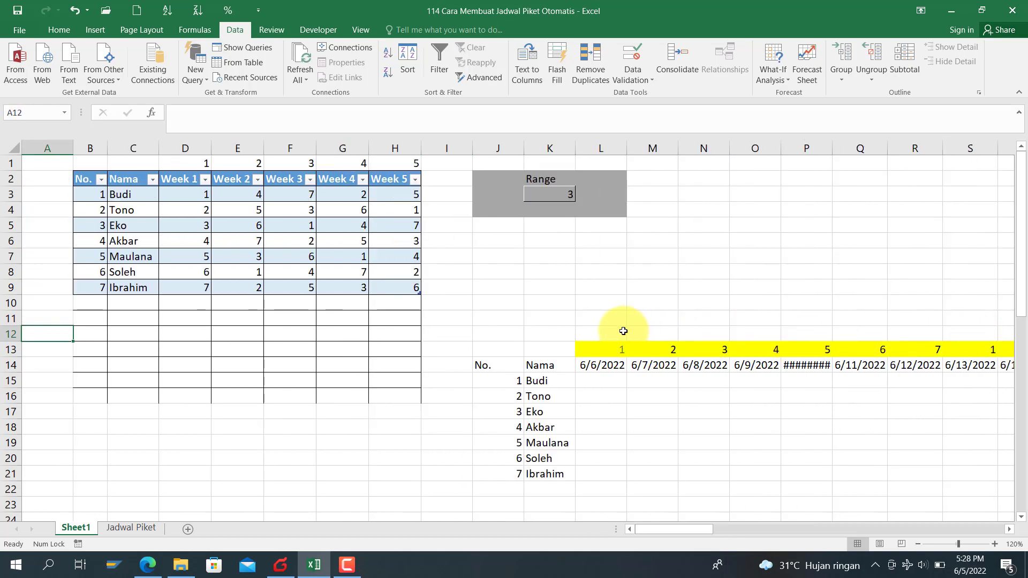
Step: Enter 1 in L12, directly above the first number of the yellow row
{"action": "left_click", "coordinate": [598, 334]}
{"action": "type", "text": "1"}
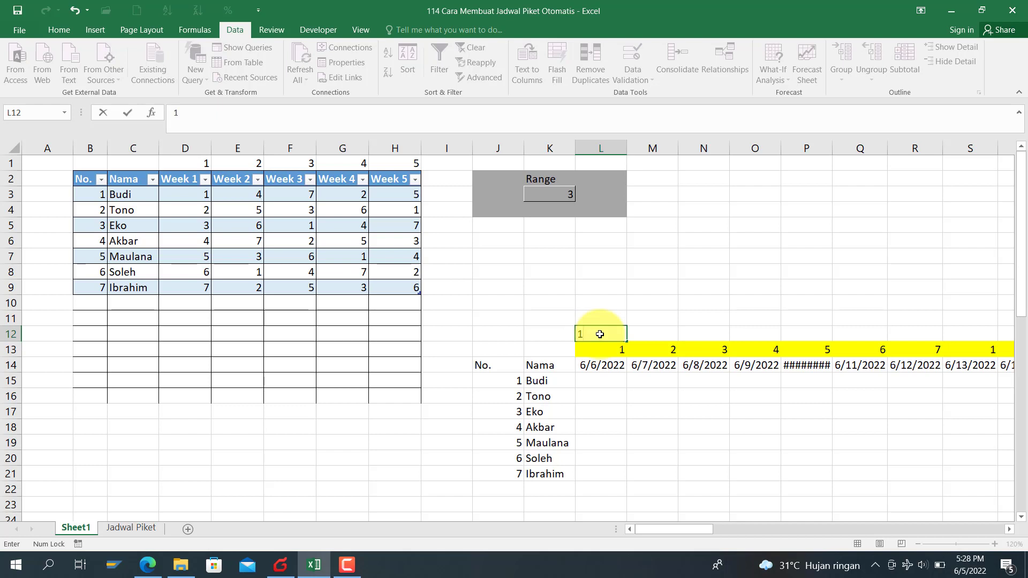
{"action": "key", "text": "Tab"}
Step: Enter a formula in M12 that returns L12+1 when M13 equals 1 and L12 otherwise
{"action": "type", "text": "="}
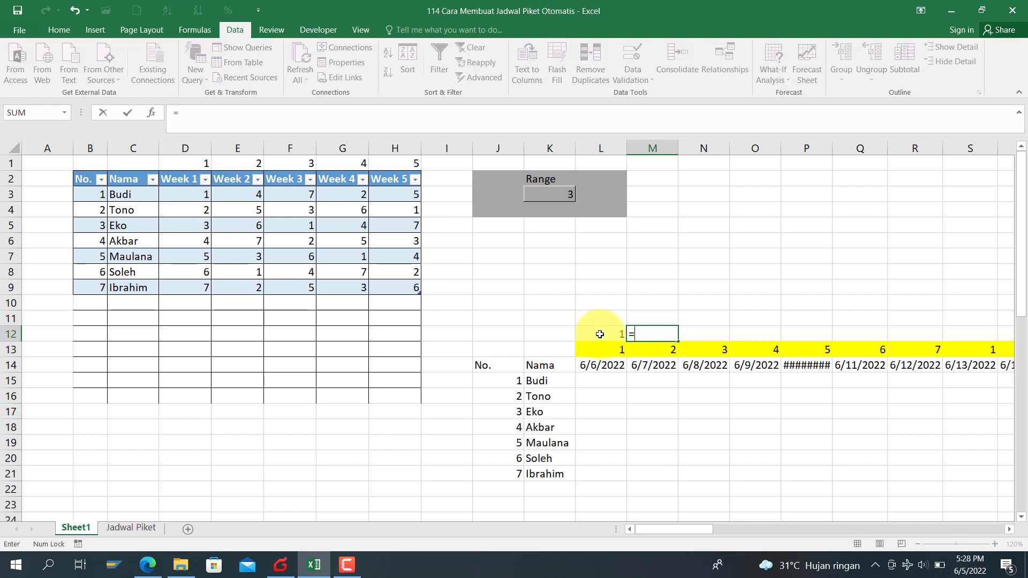
{"action": "type", "text": "if("}
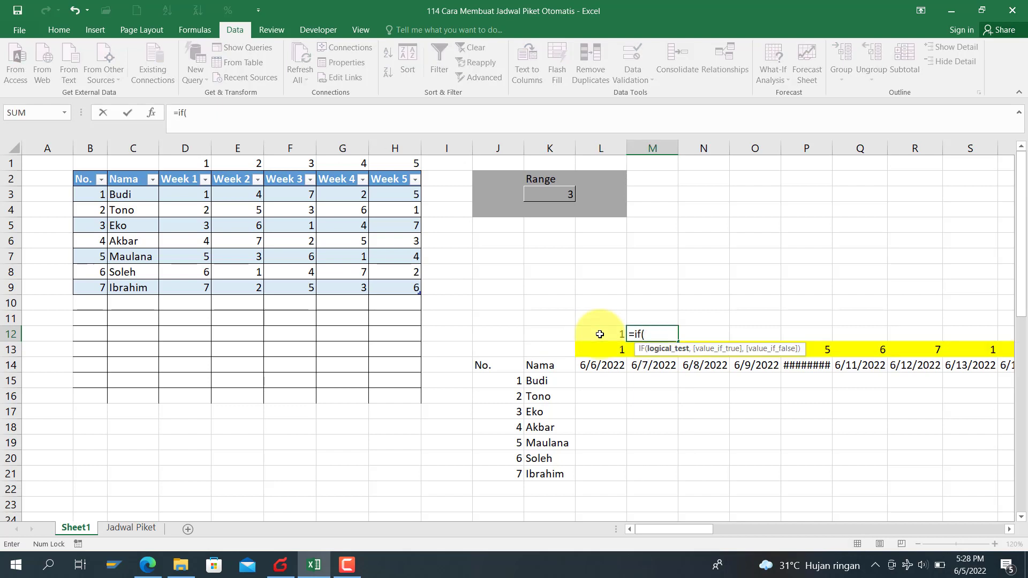
{"action": "left_click", "coordinate": [587, 357]}
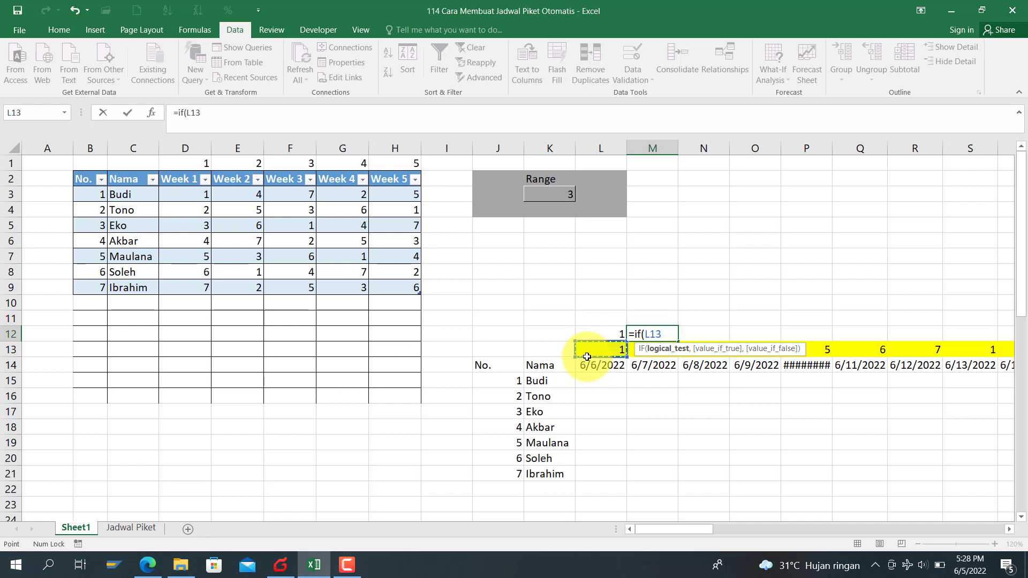
{"action": "key", "text": "Right"}
{"action": "type", "text": "="}
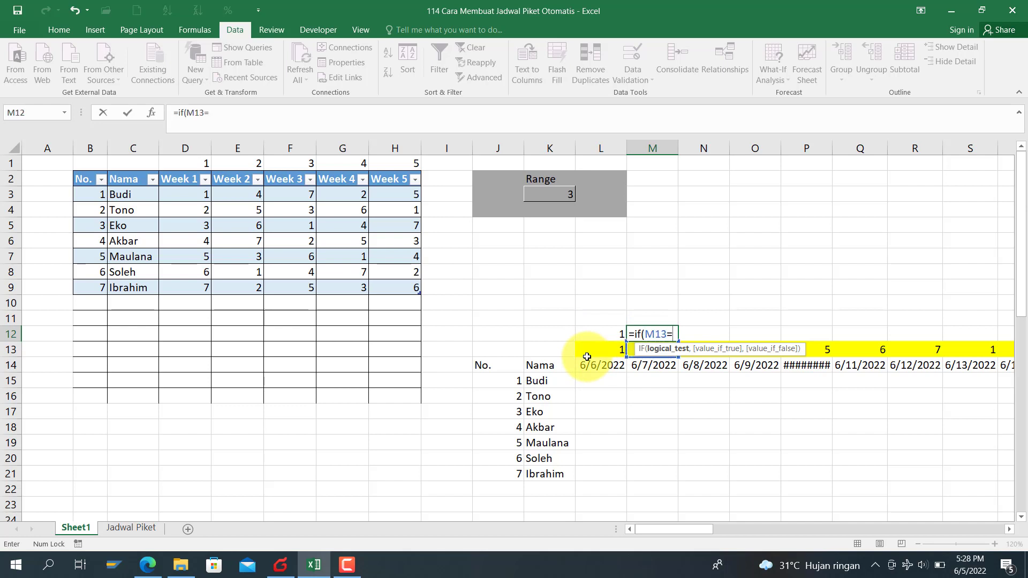
{"action": "type", "text": "1,"}
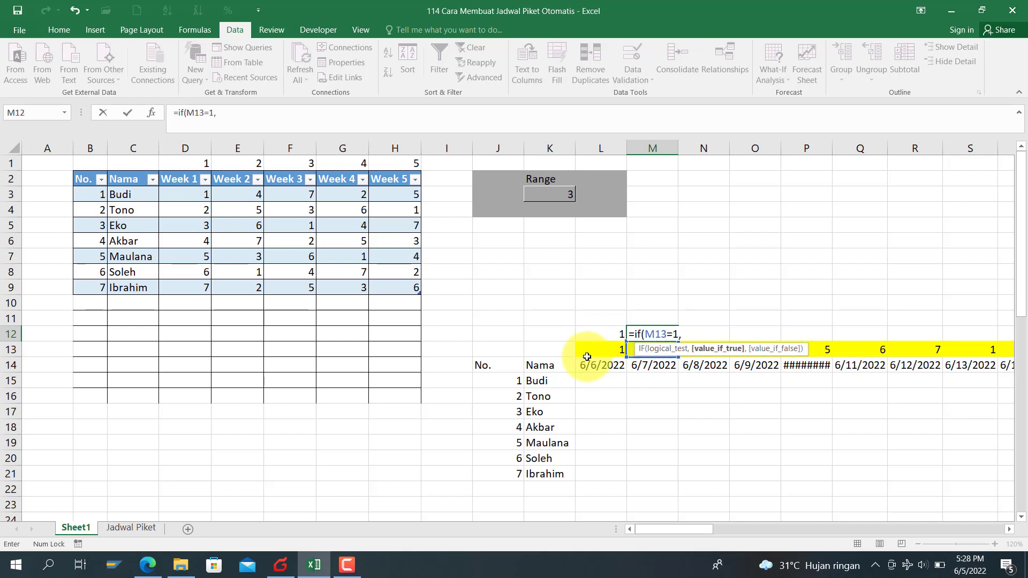
{"action": "left_click", "coordinate": [607, 334]}
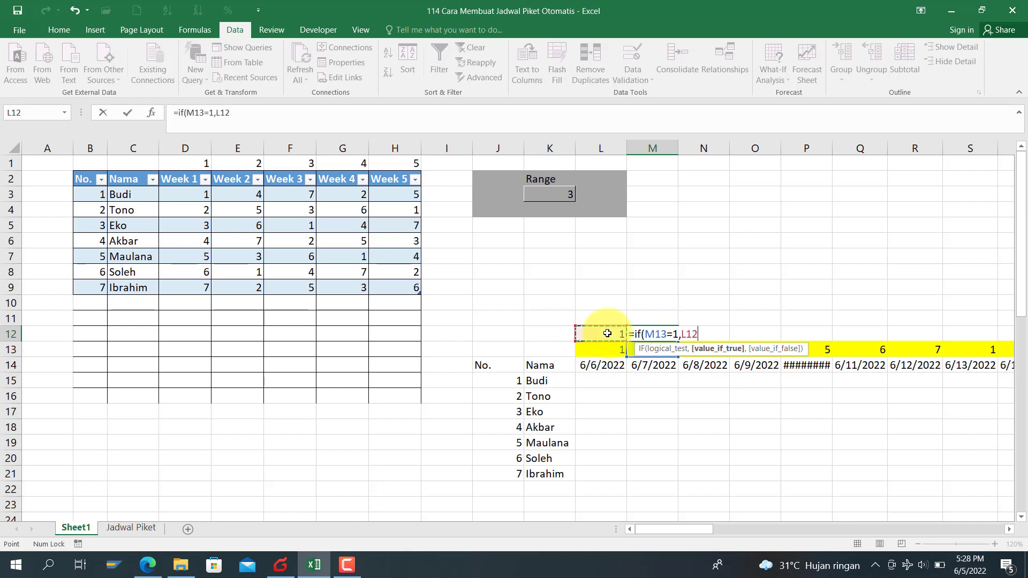
{"action": "type", "text": "+1,"}
{"action": "left_click", "coordinate": [607, 333]}
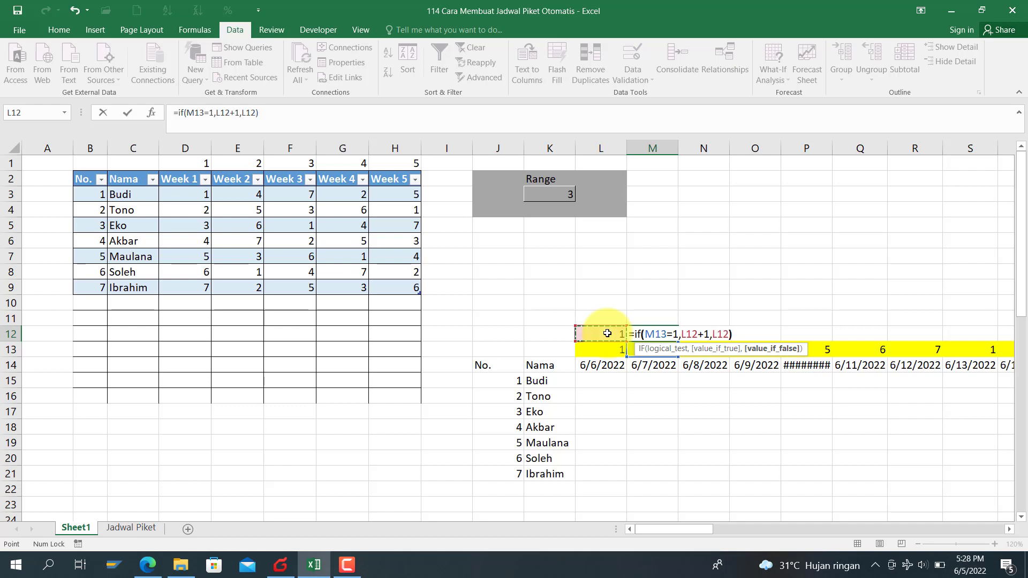
{"action": "type", "text": ")"}
{"action": "key", "text": "Return"}
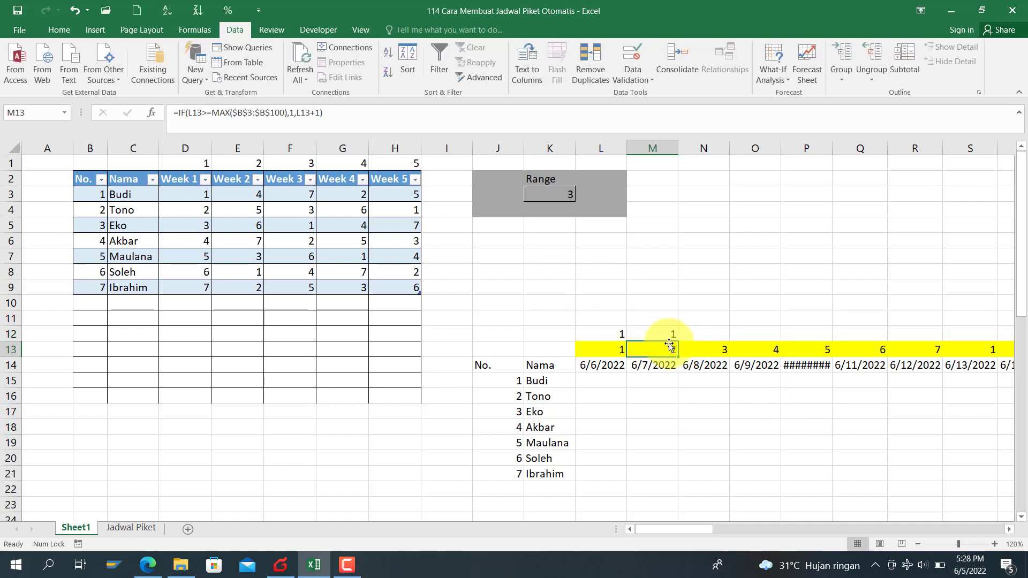
Step: Fill the M12 formula across row 12 to the last date column, AT
{"action": "left_click", "coordinate": [663, 333]}
{"action": "left_click_drag", "start_coordinate": [678, 341], "coordinate": [951, 342]}
{"action": "left_click", "coordinate": [981, 333]}
{"action": "left_click", "coordinate": [563, 332]}
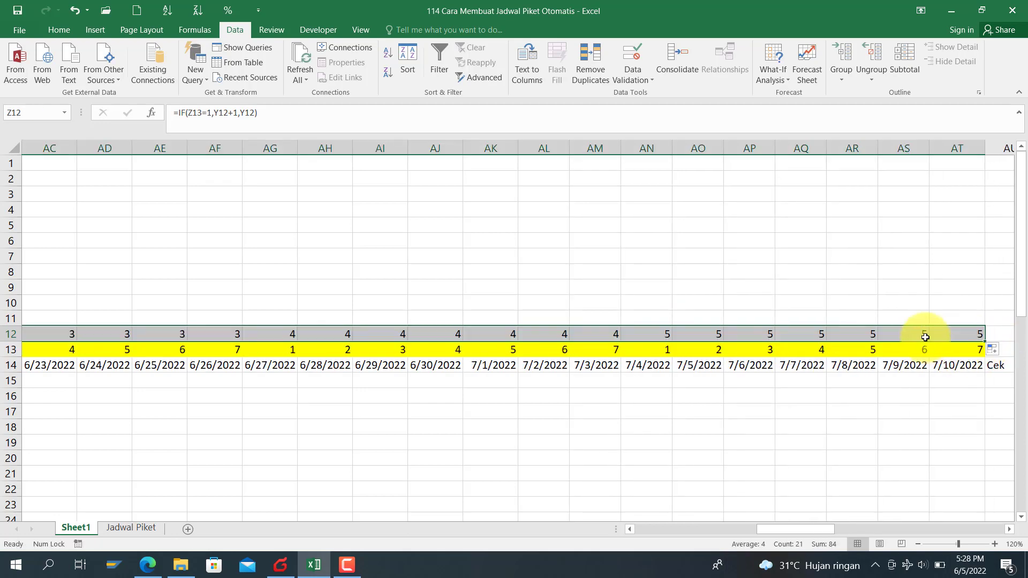
Step: Examine the week numbers in row 12 from the last date column back to the first
{"action": "left_click", "coordinate": [925, 336]}
{"action": "key", "text": "Down"}
{"action": "key", "text": "Down"}
{"action": "key", "text": "Down"}
{"action": "key", "text": "Down"}
{"action": "key", "text": "Left"}
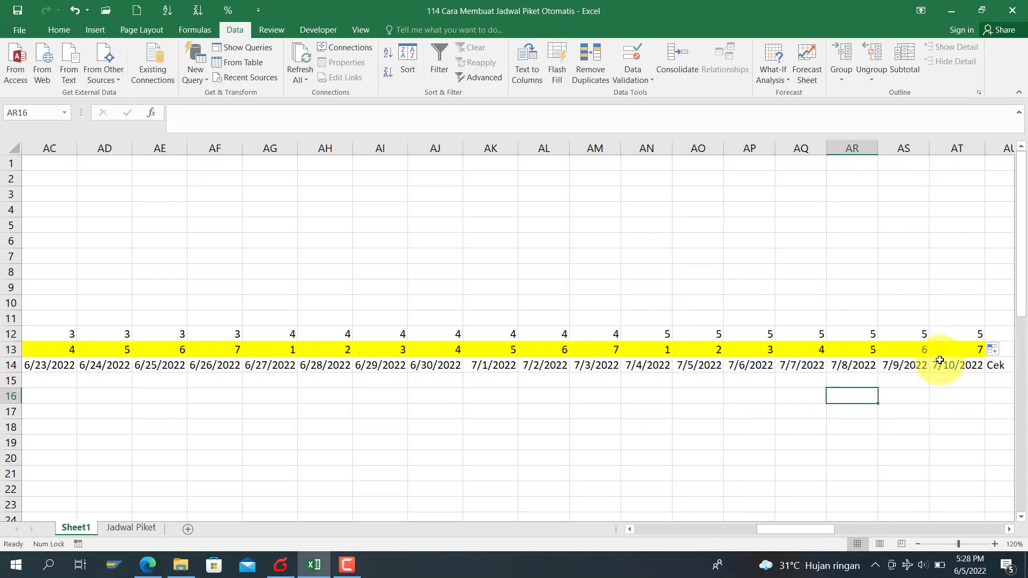
{"action": "key", "text": "Left"}
{"action": "key", "text": "Left"}
{"action": "key", "text": "Left"}
{"action": "key", "text": "Left"}
{"action": "key", "text": "Left"}
{"action": "key", "text": "Left"}
{"action": "key", "text": "Left"}
{"action": "key", "text": "Left"}
{"action": "key", "text": "Left"}
{"action": "key", "text": "Left"}
{"action": "key", "text": "Left"}
{"action": "key", "text": "Left"}
{"action": "key", "text": "Left"}
{"action": "key", "text": "Left"}
{"action": "key", "text": "Left"}
{"action": "key", "text": "Left"}
{"action": "key", "text": "Left"}
{"action": "key", "text": "Left"}
{"action": "key", "text": "Left"}
{"action": "key", "text": "Left"}
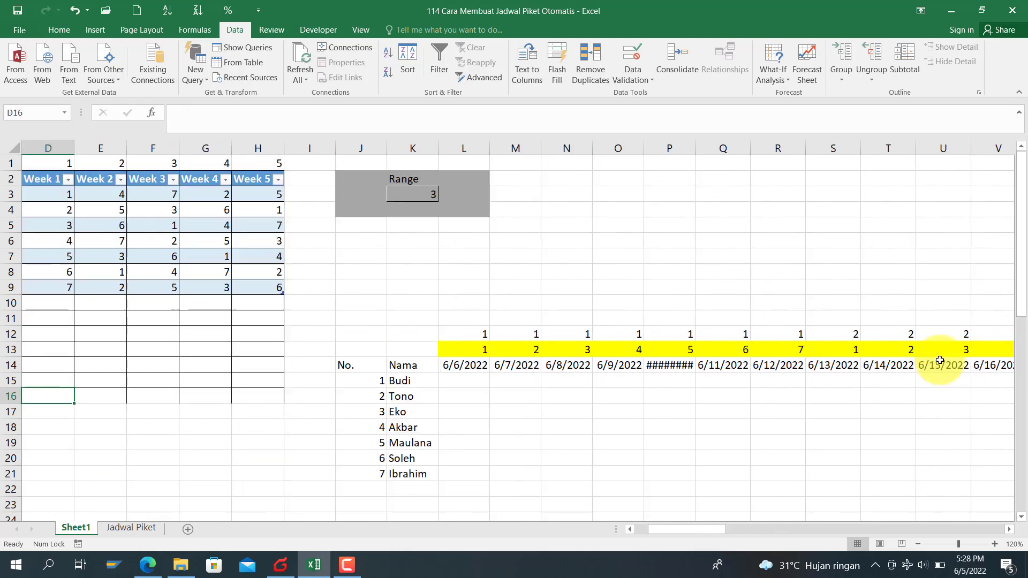
{"action": "key", "text": "Left"}
{"action": "key", "text": "Left"}
{"action": "key", "text": "Left"}
{"action": "key", "text": "Right"}
{"action": "key", "text": "Right"}
{"action": "key", "text": "Right"}
{"action": "key", "text": "Right"}
{"action": "key", "text": "Right"}
{"action": "key", "text": "Right"}
{"action": "key", "text": "Right"}
{"action": "key", "text": "Right"}
{"action": "key", "text": "Right"}
{"action": "key", "text": "Right"}
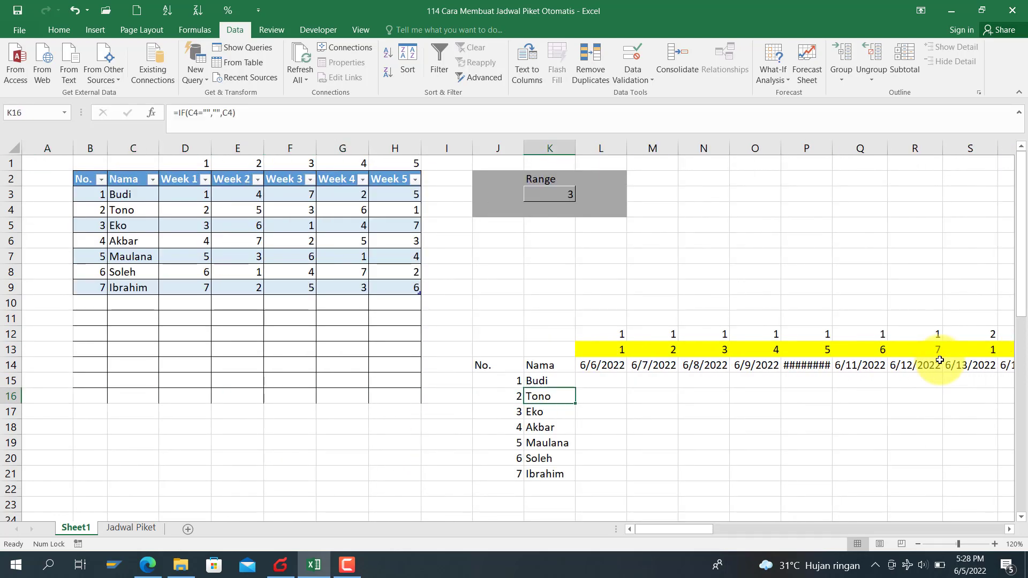
Step: Start an IF formula in L15 that returns D3 when D1 equals L12
{"action": "key", "text": "Right"}
{"action": "key", "text": "Up"}
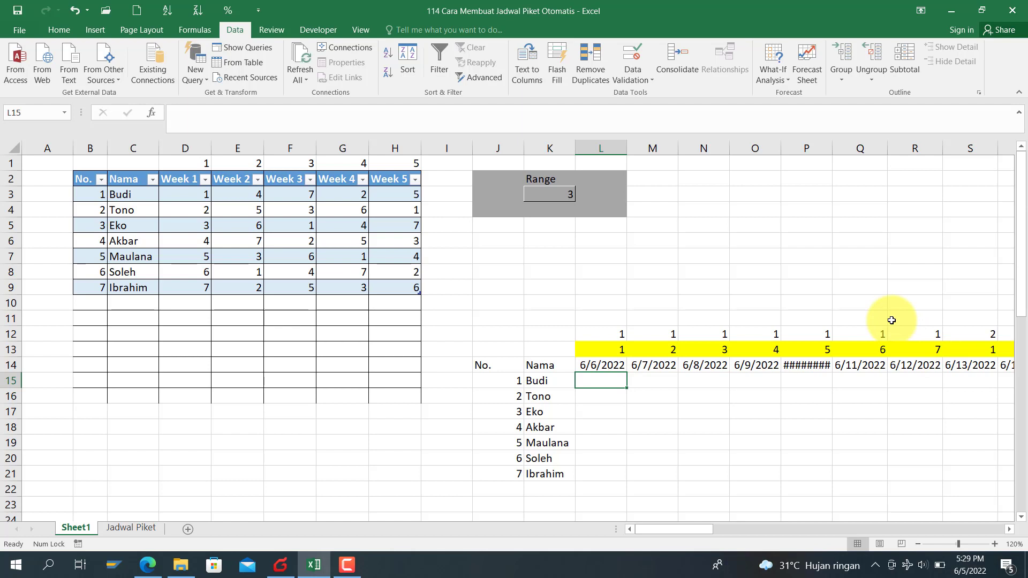
{"action": "type", "text": "=if9"}
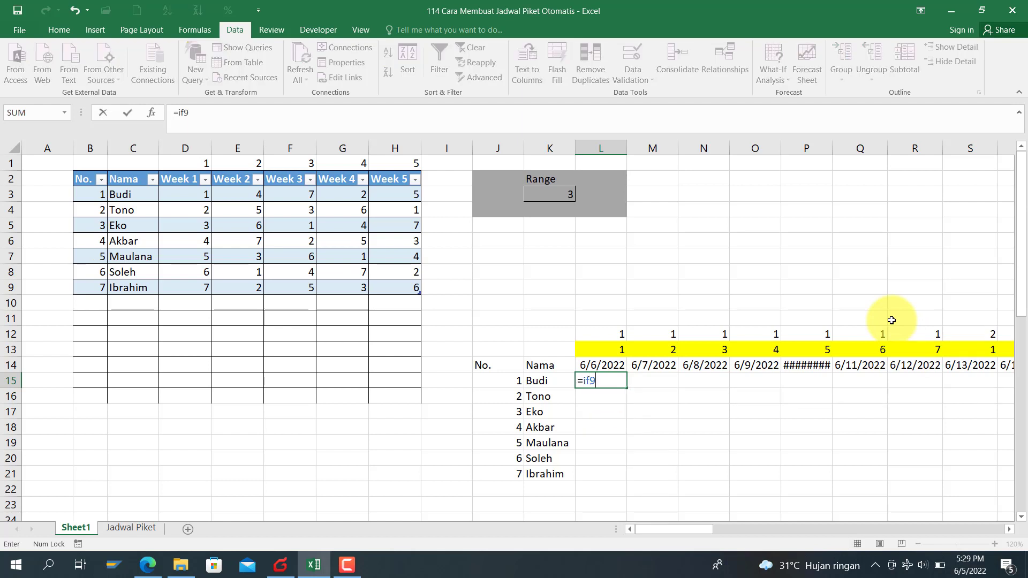
{"action": "key", "text": "BackSpace"}
{"action": "type", "text": "("}
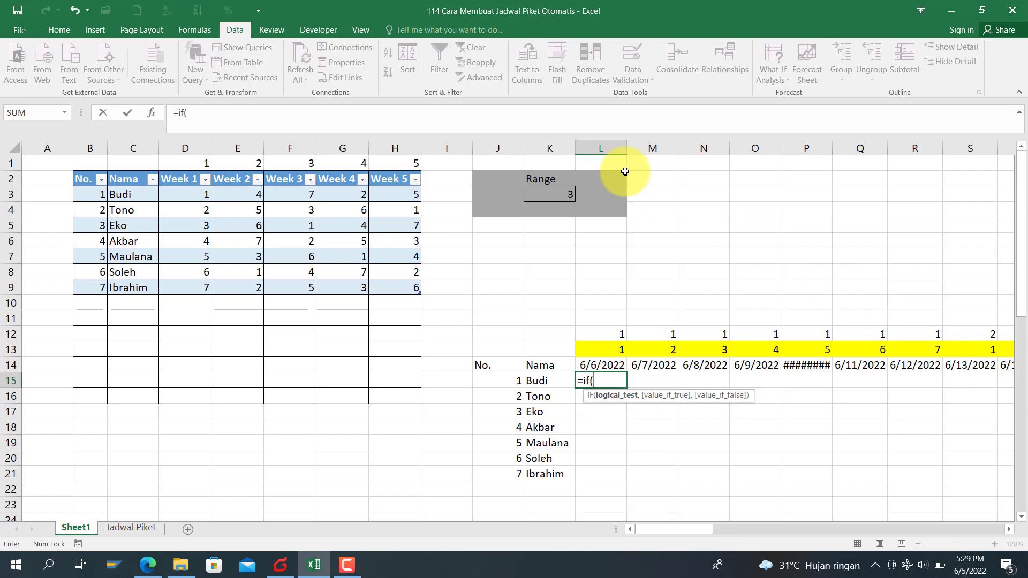
{"action": "left_click", "coordinate": [203, 165]}
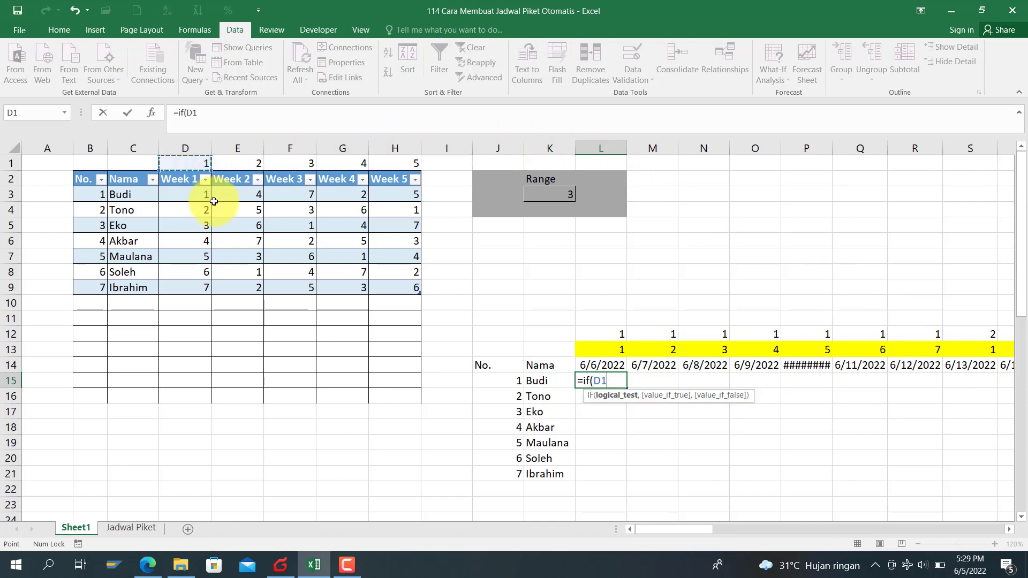
{"action": "type", "text": "="}
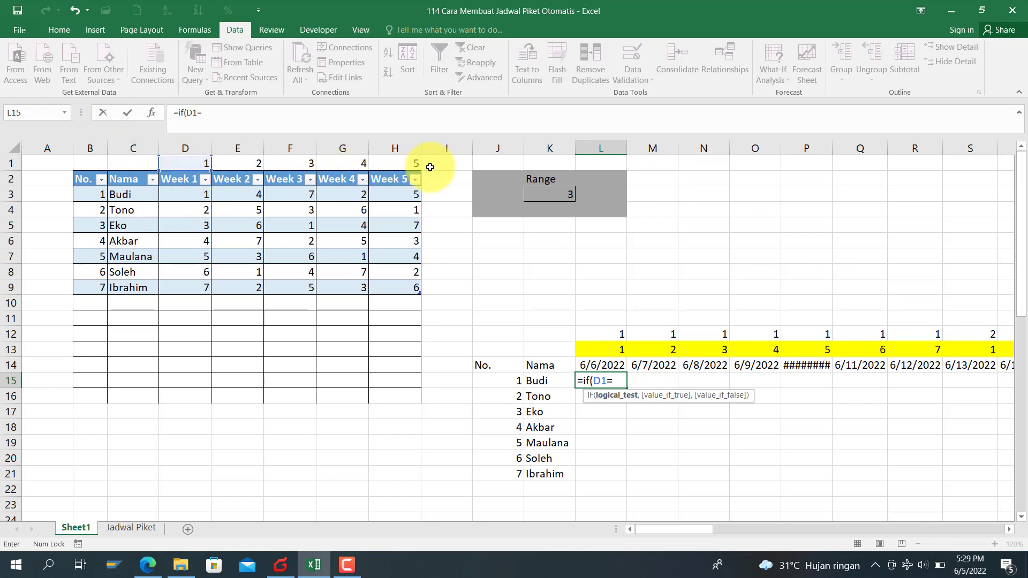
{"action": "left_click", "coordinate": [611, 332]}
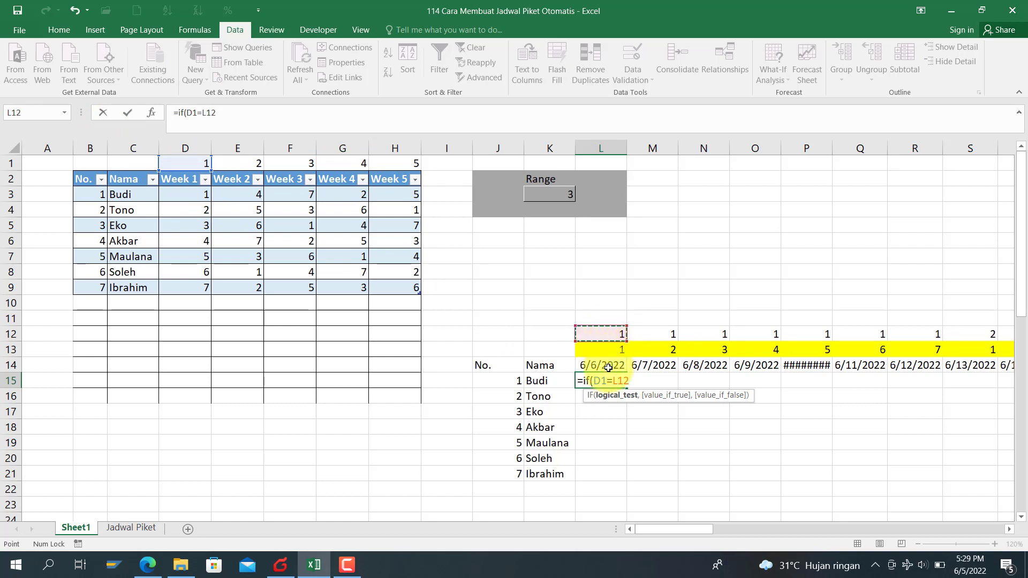
{"action": "type", "text": ","}
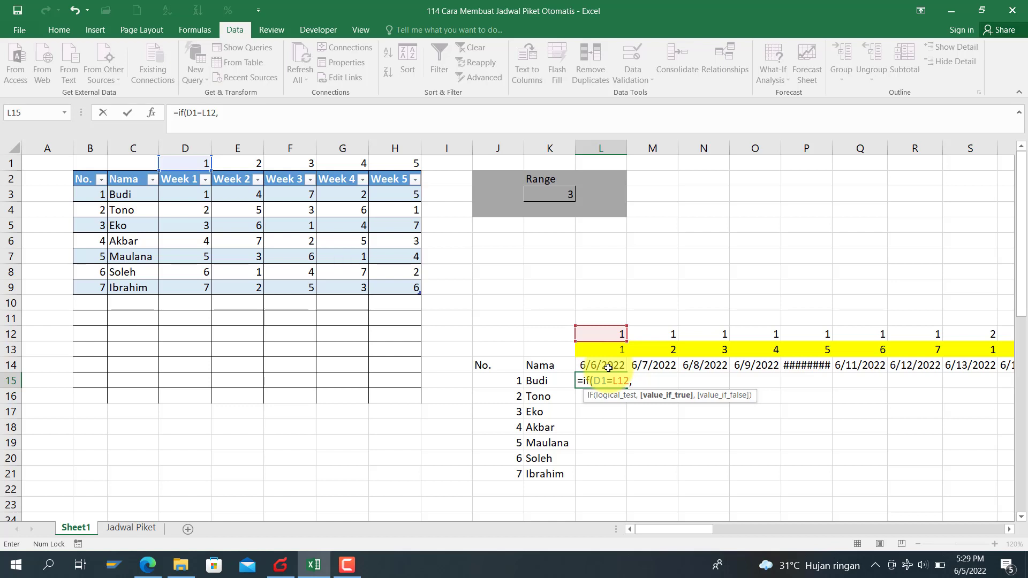
{"action": "left_click", "coordinate": [202, 196]}
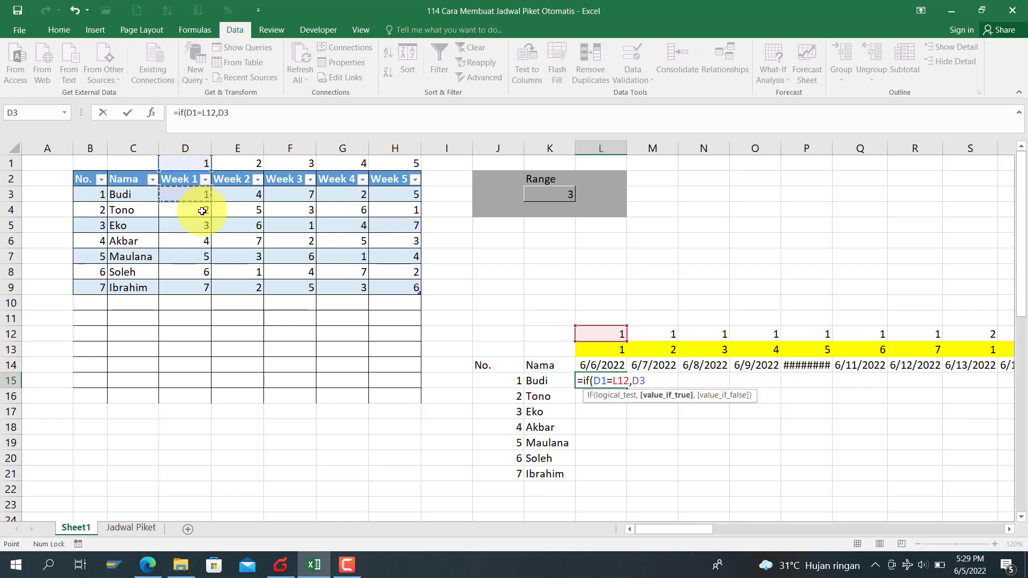
{"action": "type", "text": ","}
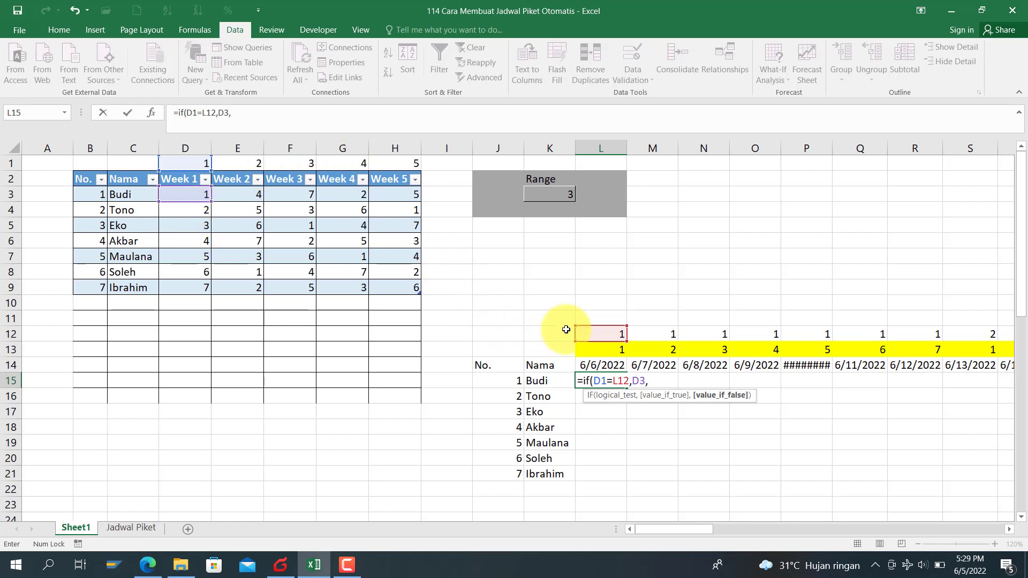
Step: Add a nested IF to the L15 formula that returns E3 when L12 equals E1
{"action": "left_click", "coordinate": [592, 332]}
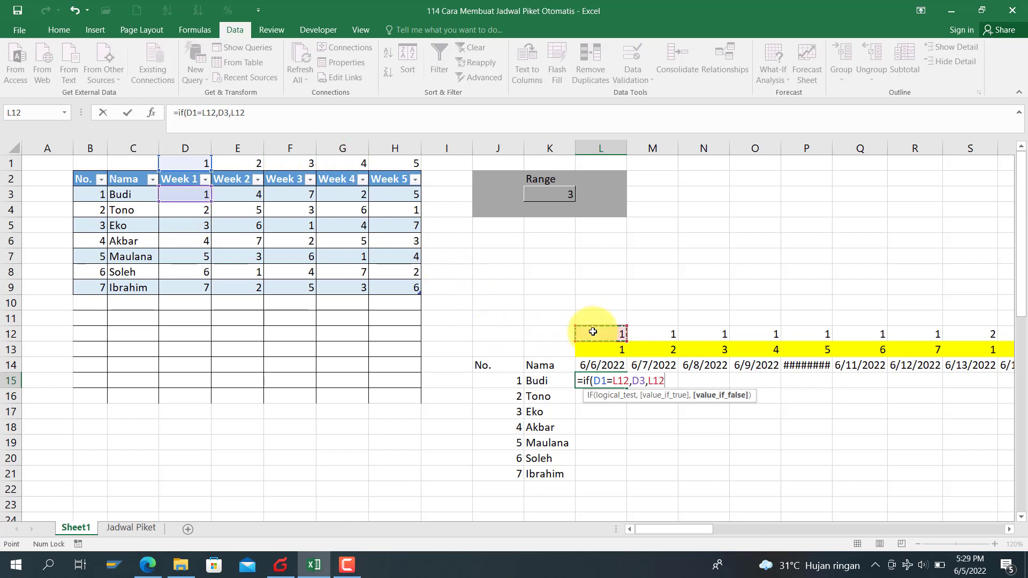
{"action": "type", "text": "="}
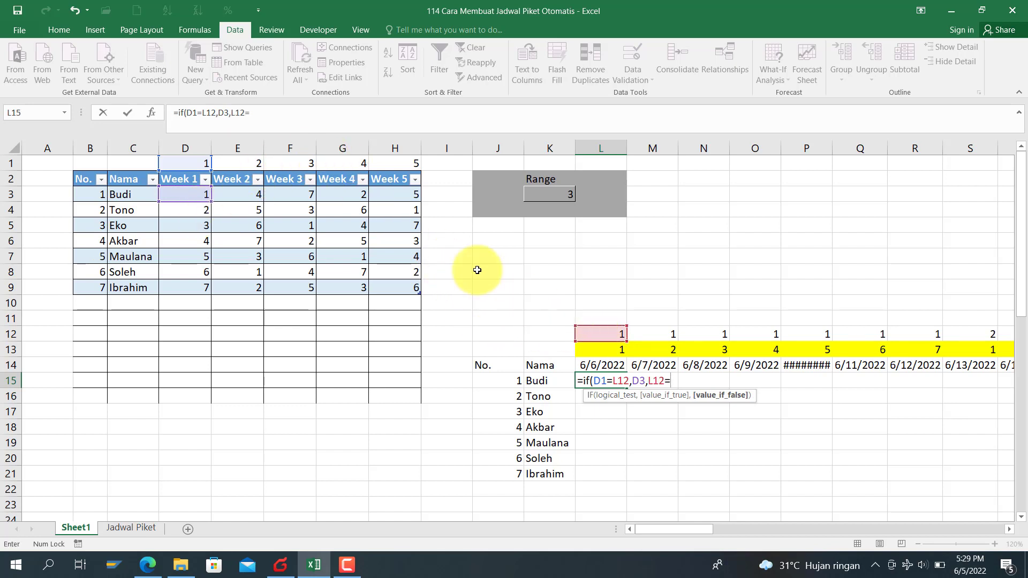
{"action": "left_click", "coordinate": [228, 162]}
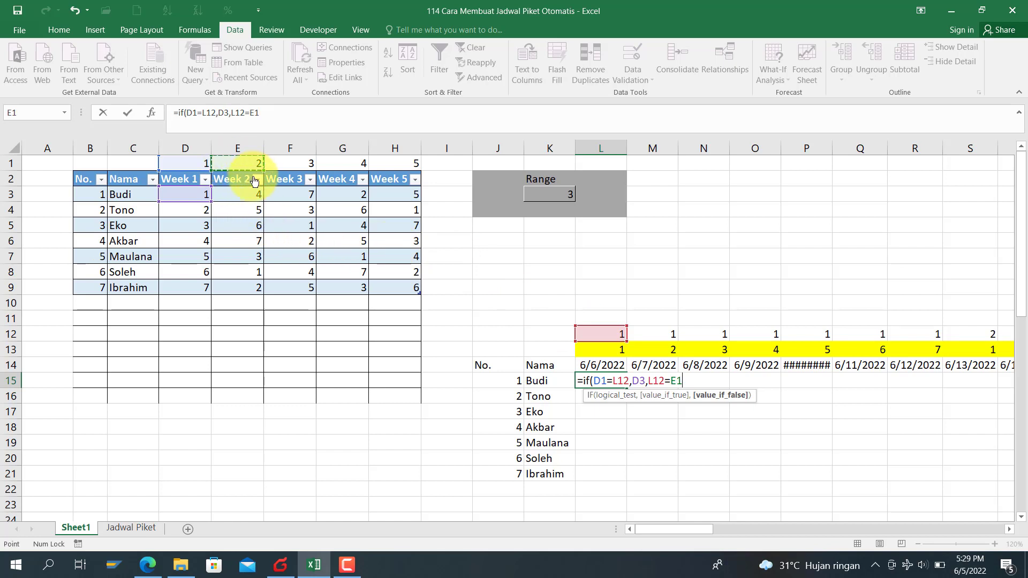
{"action": "type", "text": ","}
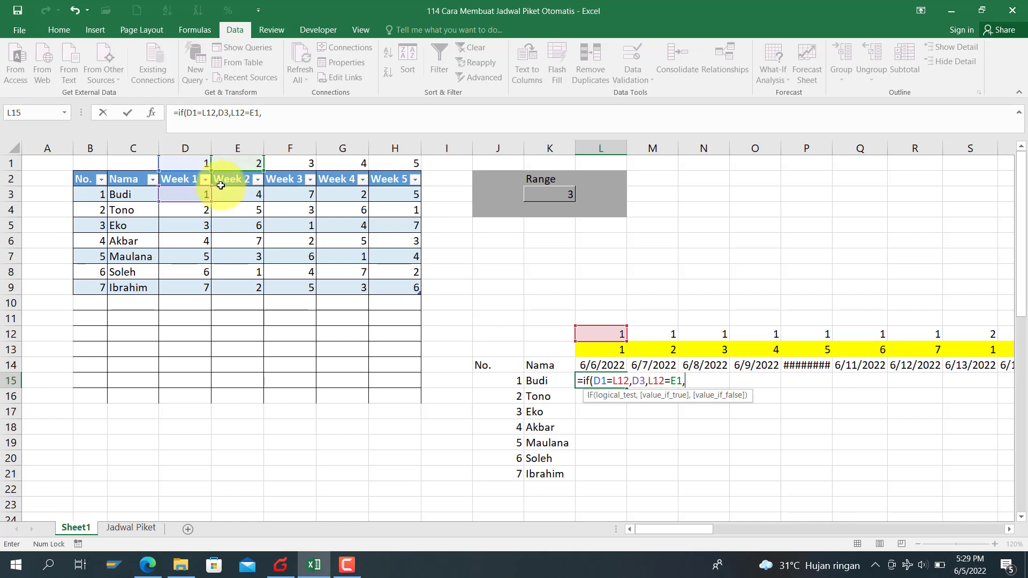
{"action": "left_click", "coordinate": [234, 194]}
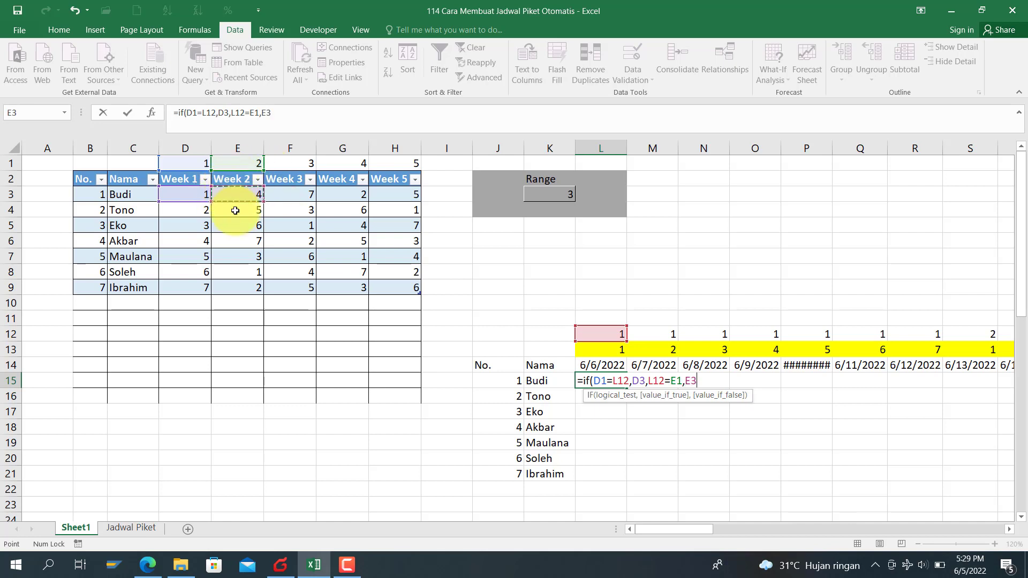
{"action": "type", "text": ","}
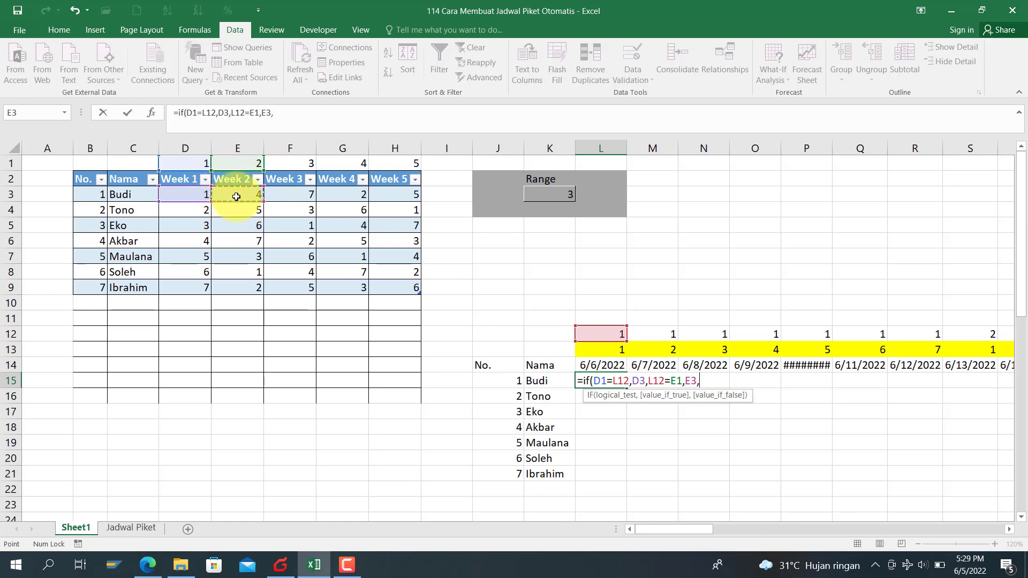
{"action": "type", "text": "i"}
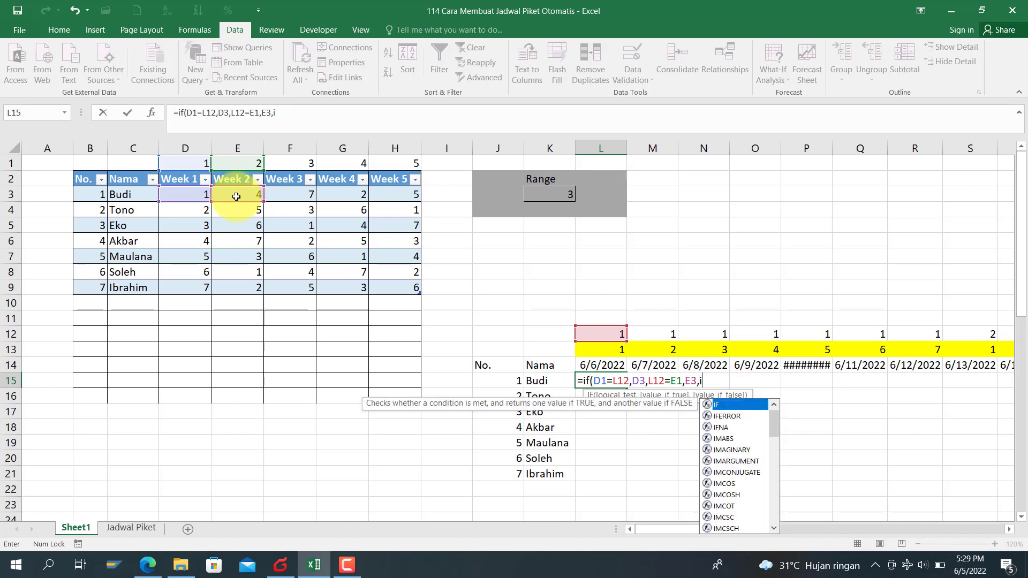
{"action": "left_click", "coordinate": [233, 111]}
{"action": "type", "text": "if("}
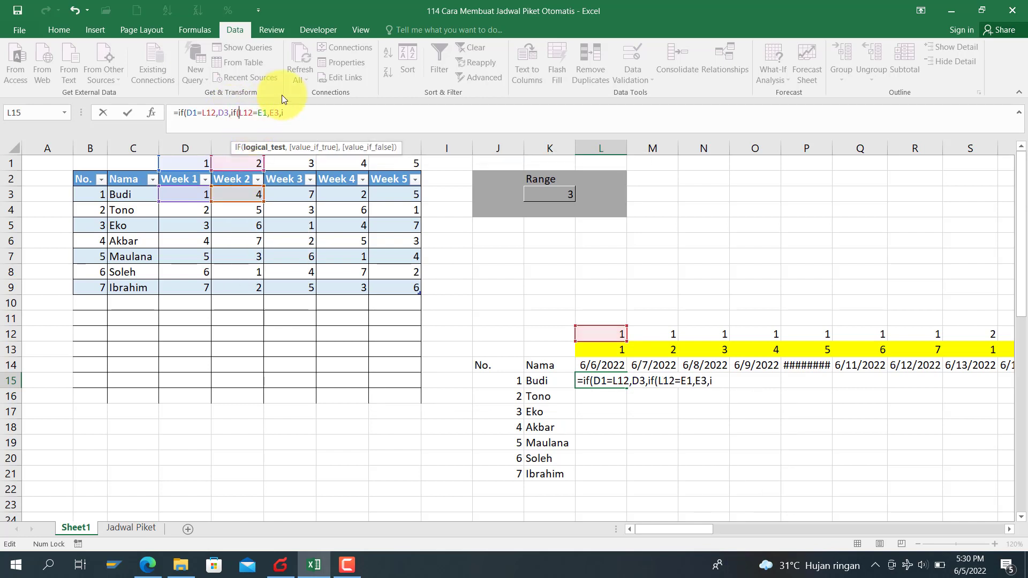
Step: Add a nested IF to the L15 formula that returns F3 when L12 equals F1
{"action": "left_click", "coordinate": [293, 110]}
{"action": "type", "text": "f("}
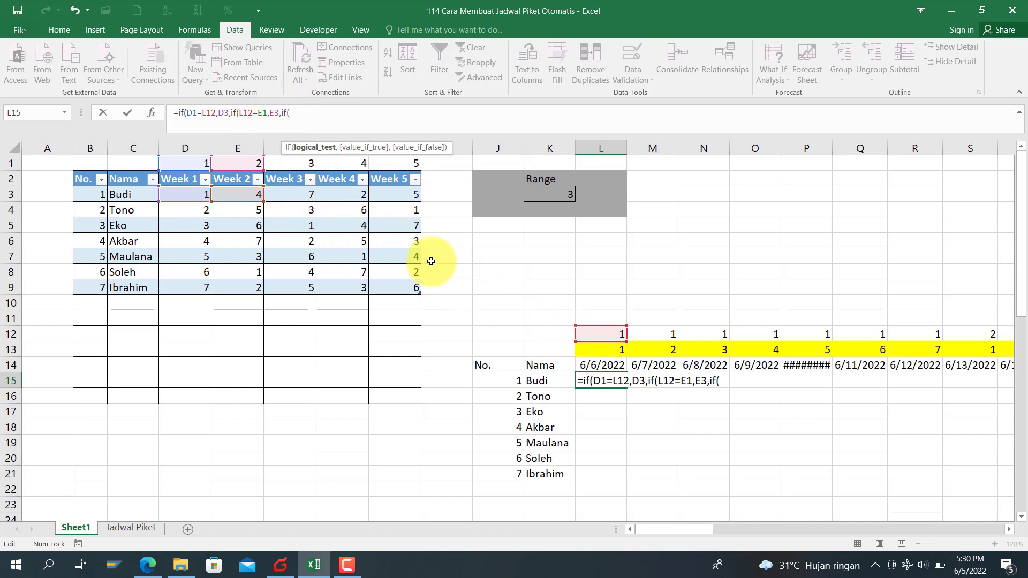
{"action": "left_click", "coordinate": [586, 331]}
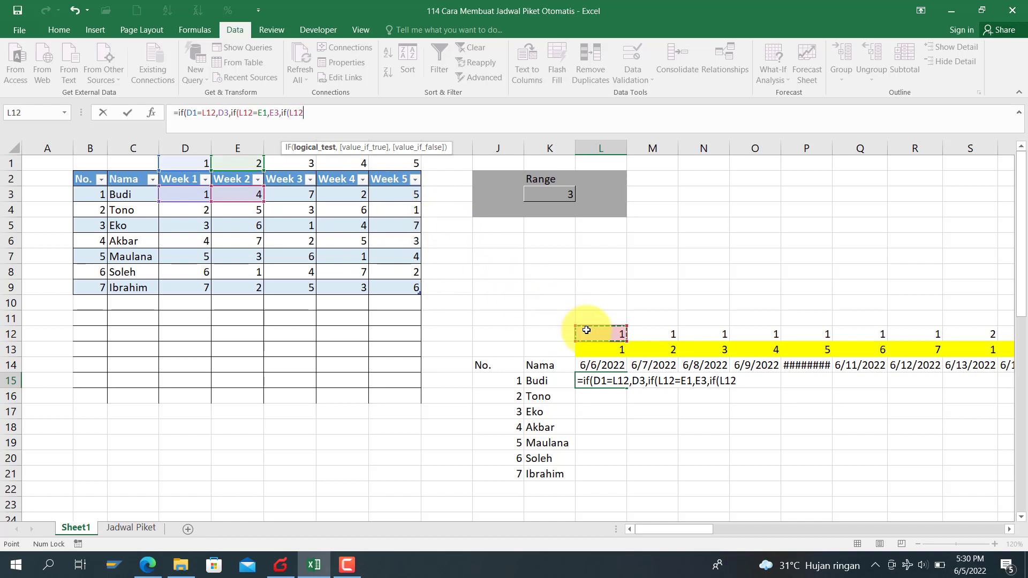
{"action": "type", "text": "="}
{"action": "left_click", "coordinate": [300, 162]}
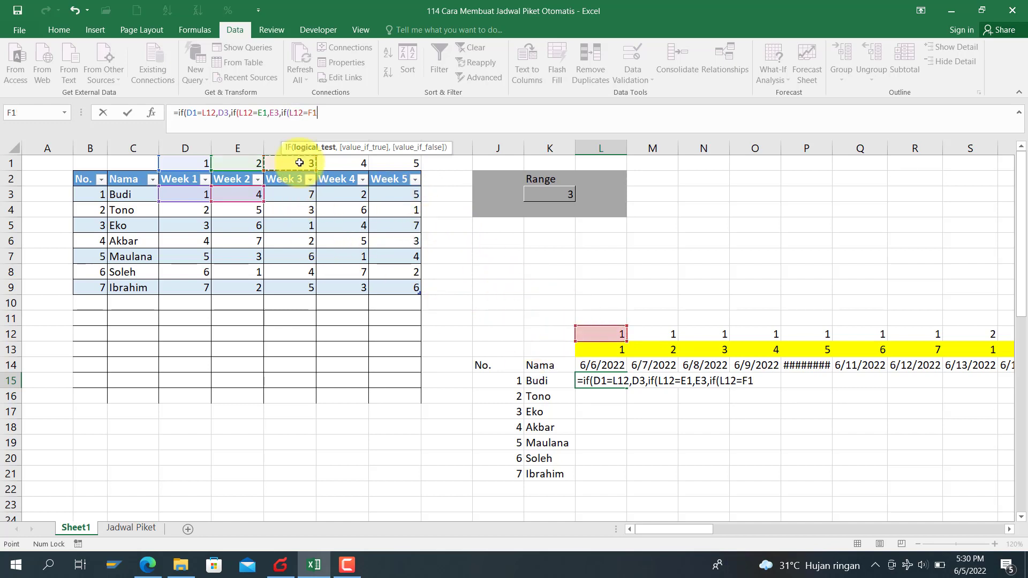
{"action": "type", "text": ","}
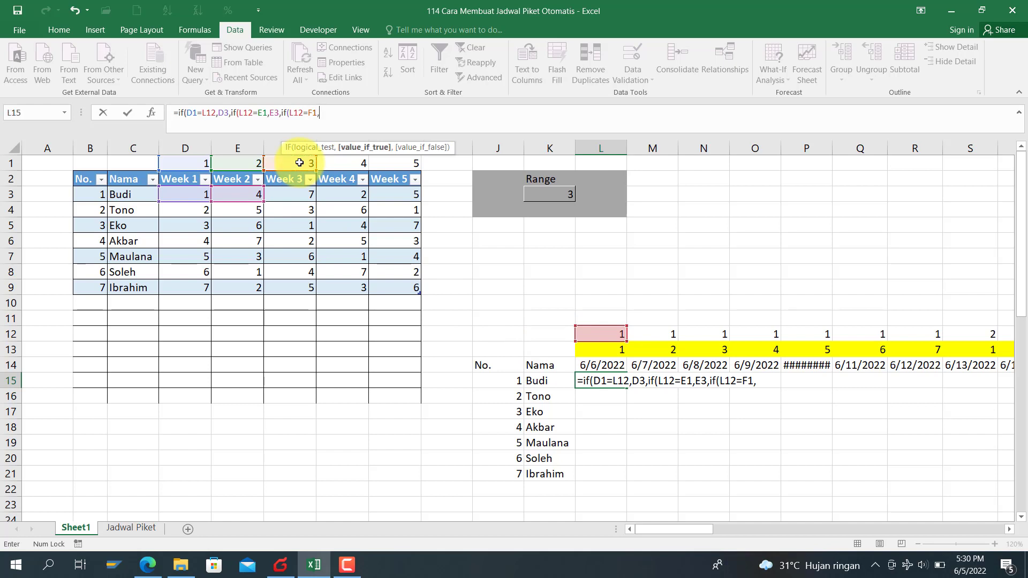
{"action": "left_click", "coordinate": [295, 193]}
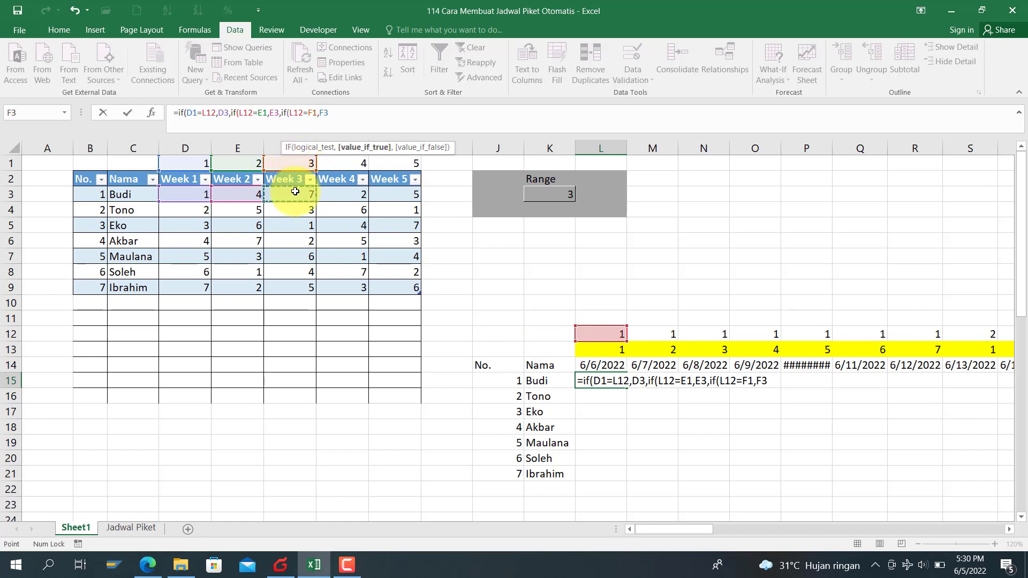
Step: Add a nested IF to the L15 formula that returns G3 when L12 equals G1
{"action": "type", "text": ","}
{"action": "type", "text": "if9"}
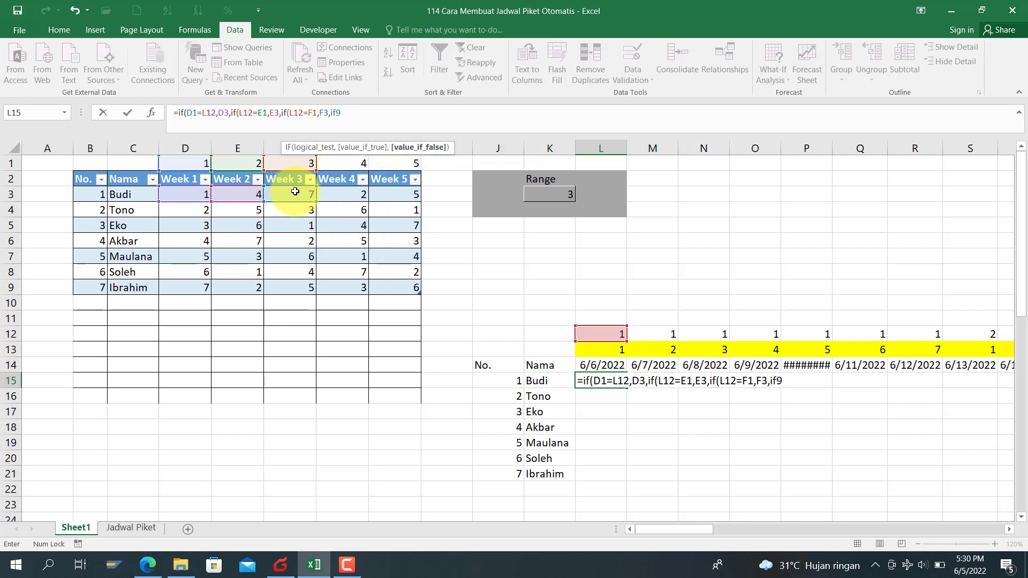
{"action": "key", "text": "BackSpace"}
{"action": "type", "text": "("}
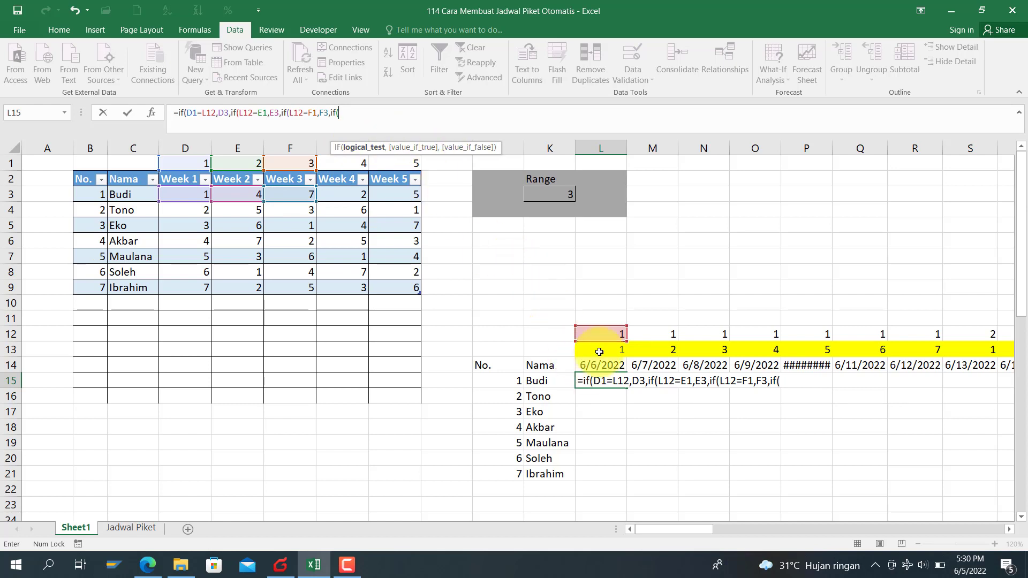
{"action": "left_click", "coordinate": [606, 333]}
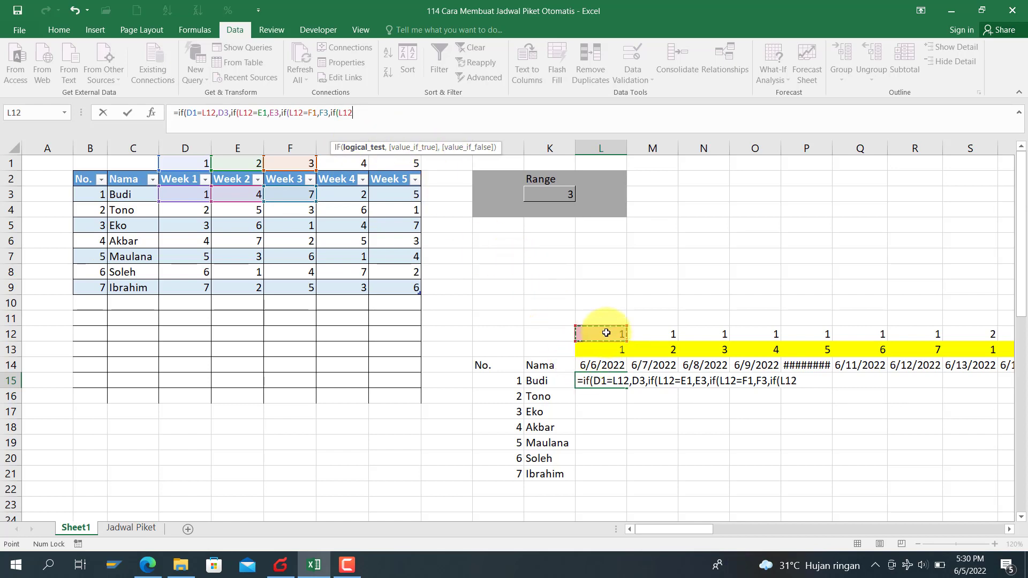
{"action": "type", "text": "="}
{"action": "left_click", "coordinate": [341, 164]}
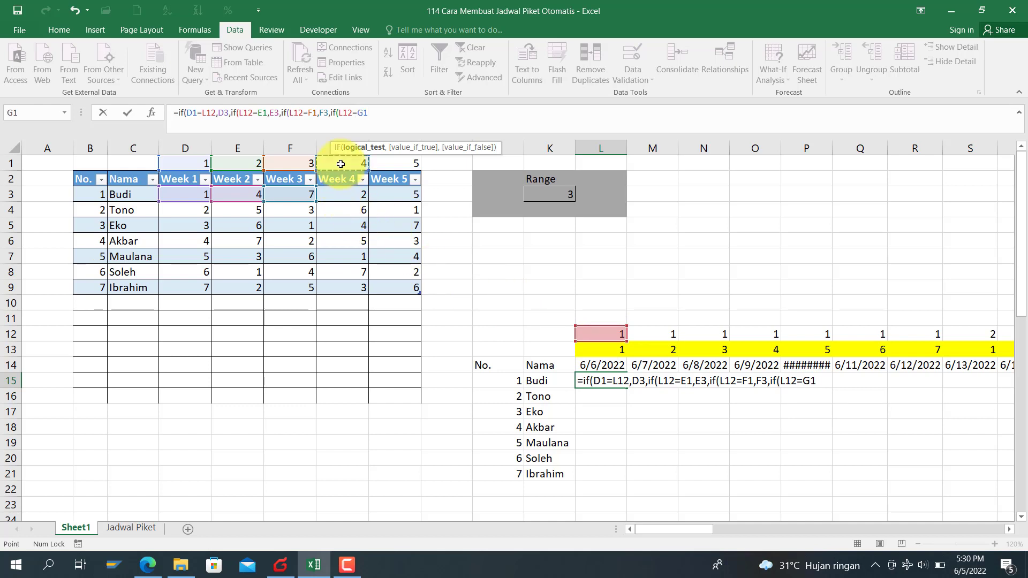
{"action": "type", "text": ","}
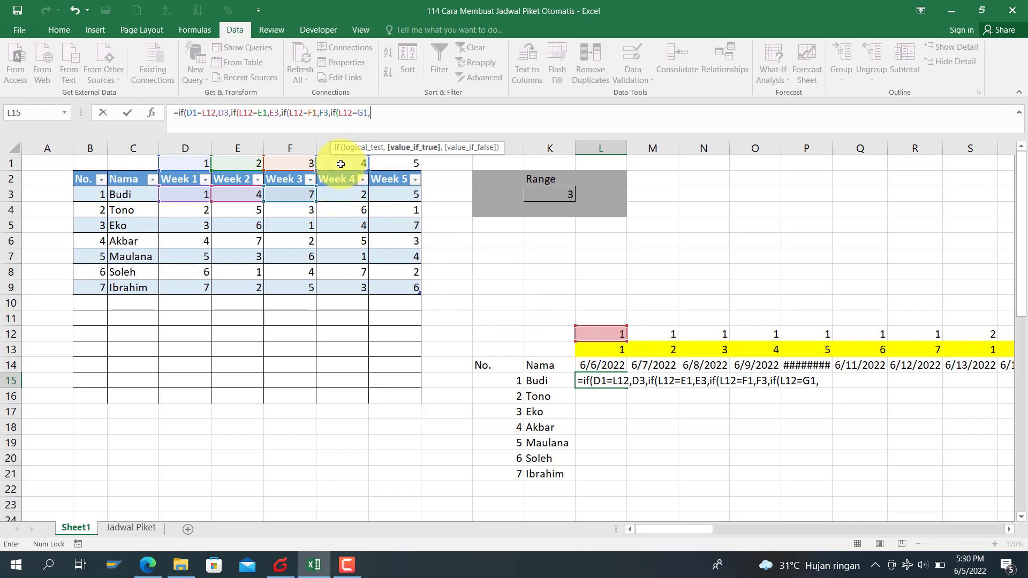
{"action": "left_click", "coordinate": [347, 192]}
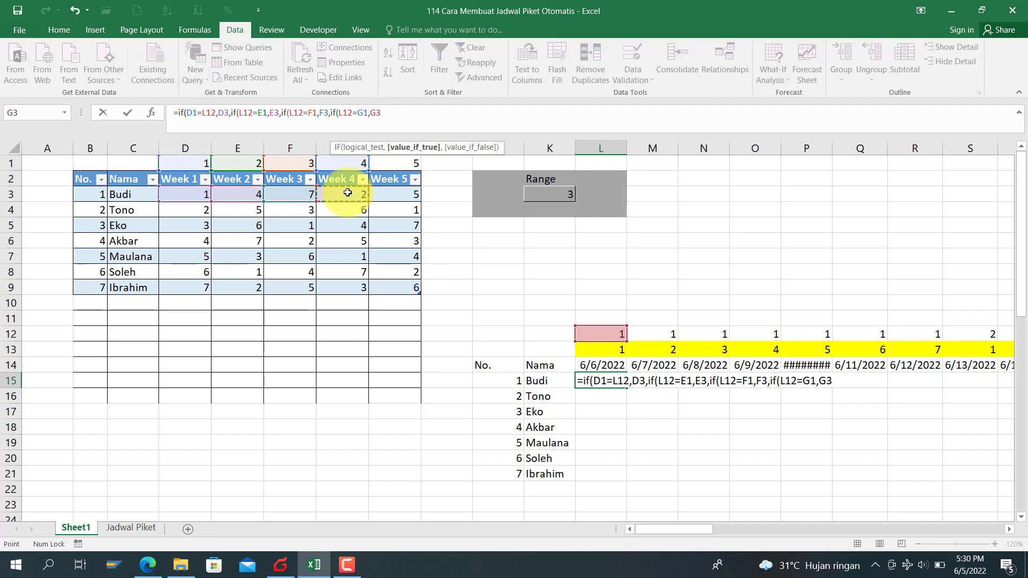
Step: Finish the L15 formula with H3 as the final value-if-false and accept the corrected closing parentheses
{"action": "type", "text": ","}
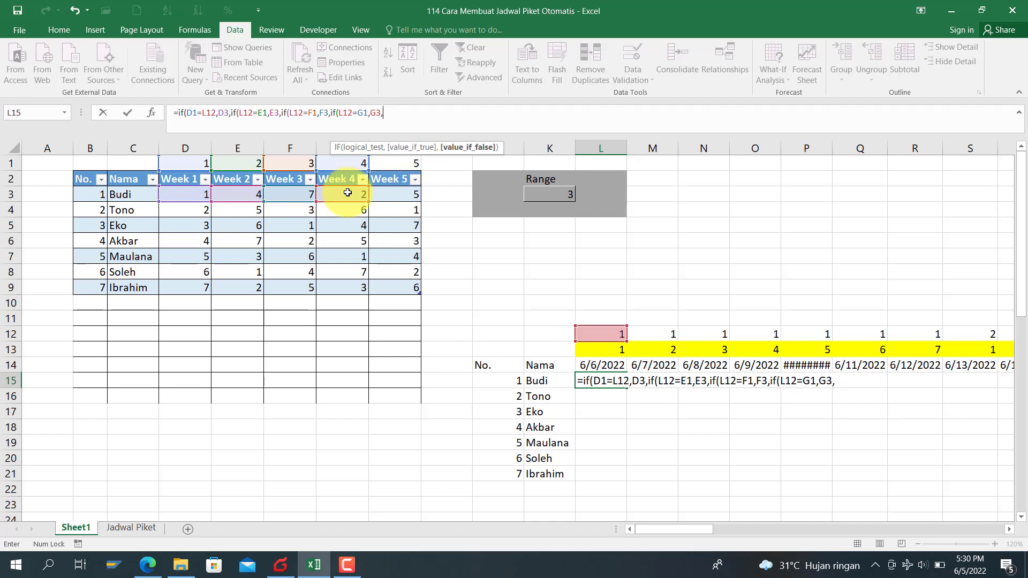
{"action": "left_click", "coordinate": [392, 193]}
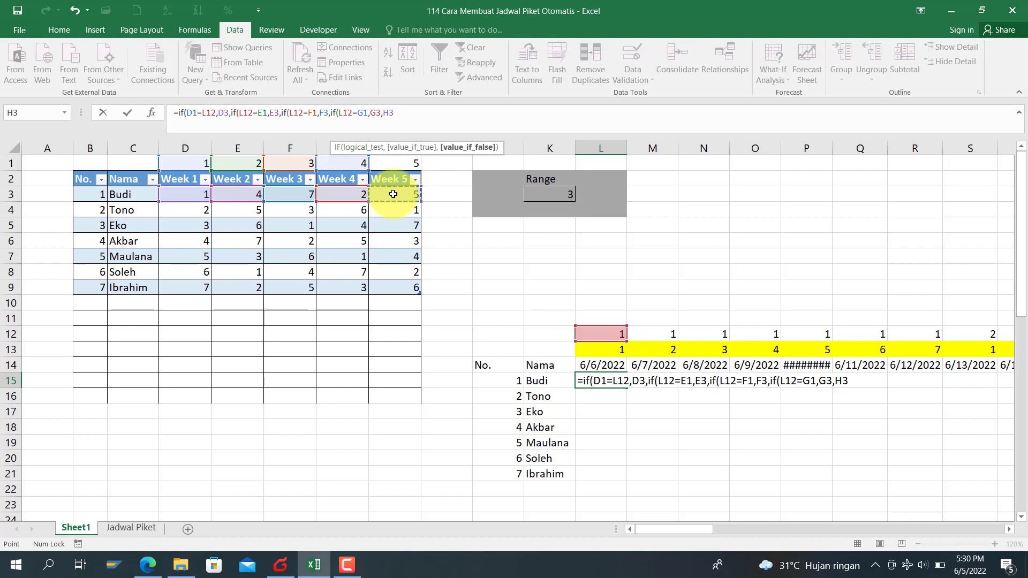
{"action": "key", "text": "Return"}
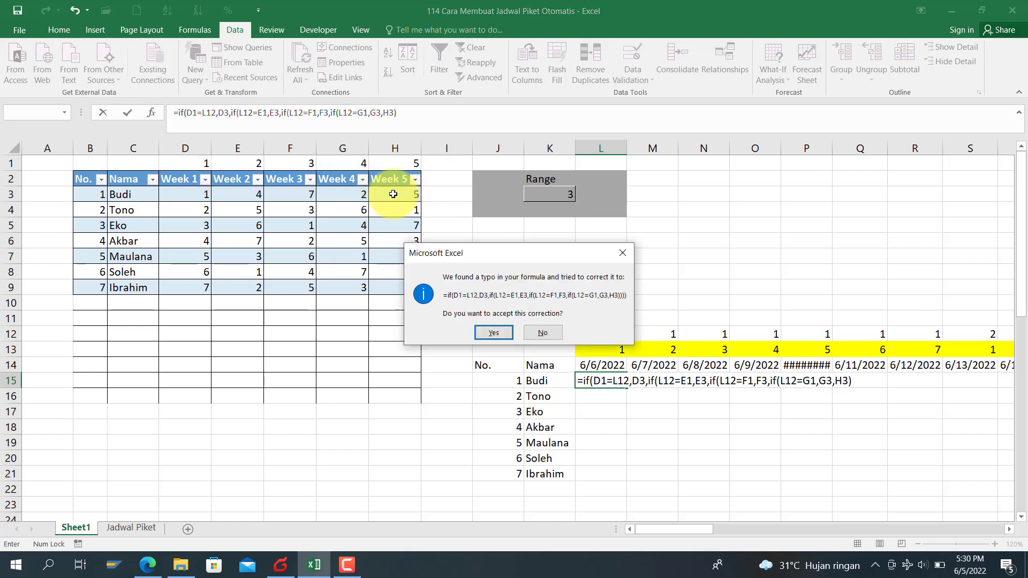
{"action": "key", "text": "Return"}
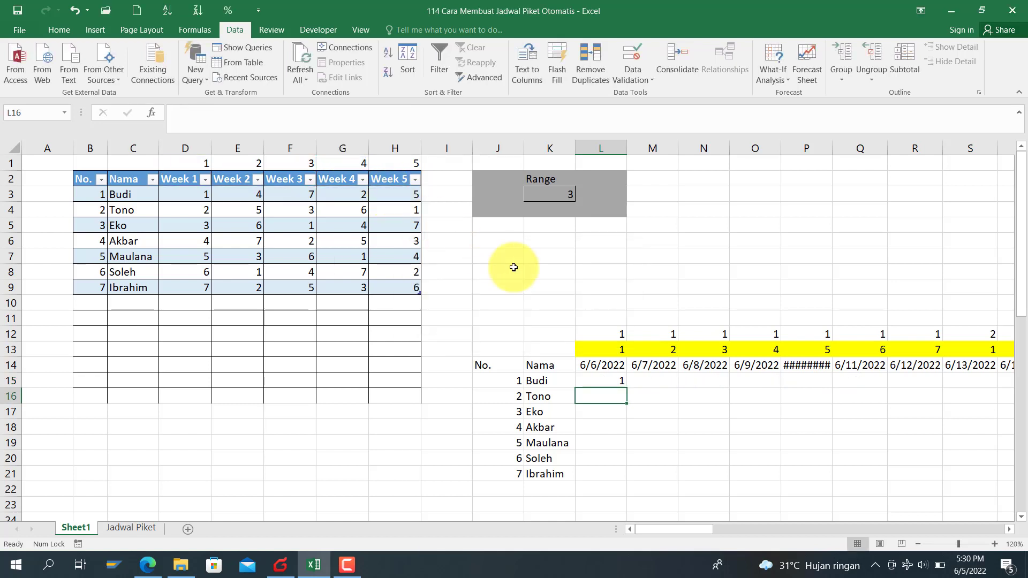
Step: In the first IF test of the L15 formula, make D1 absolute as $D$1 and lock the row of L12 as L$12
{"action": "left_click", "coordinate": [599, 381]}
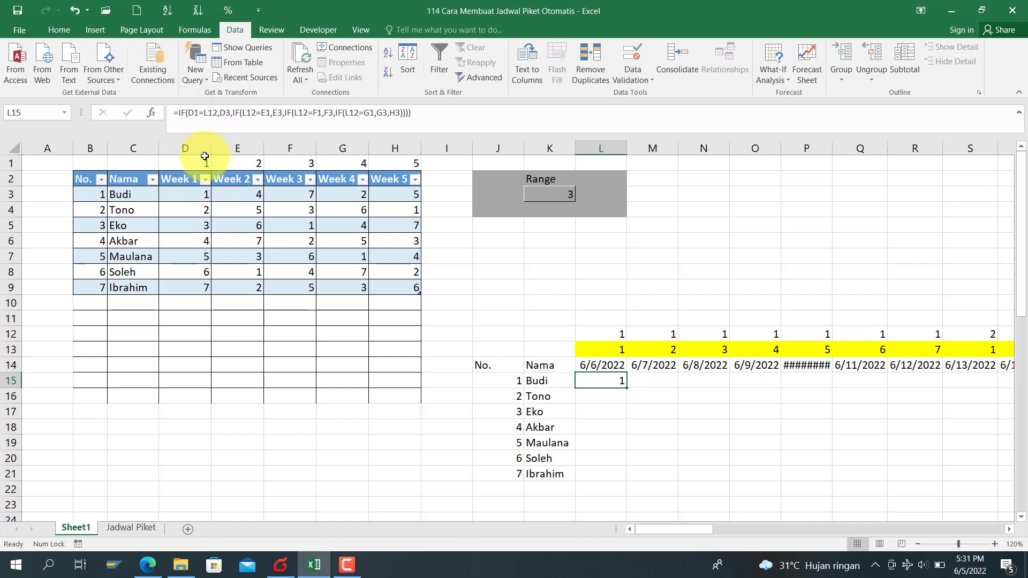
{"action": "left_click", "coordinate": [189, 113]}
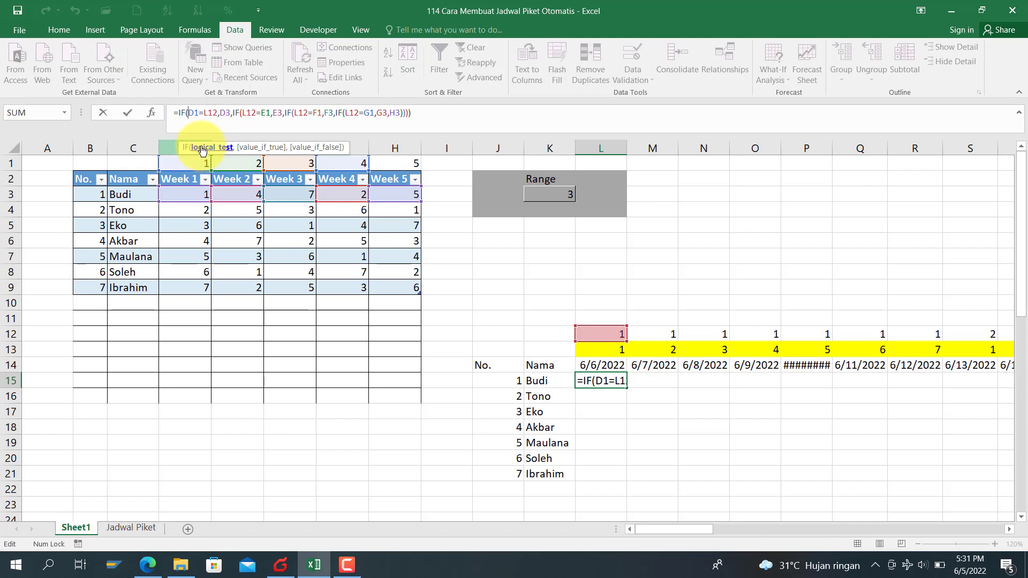
{"action": "type", "text": "$"}
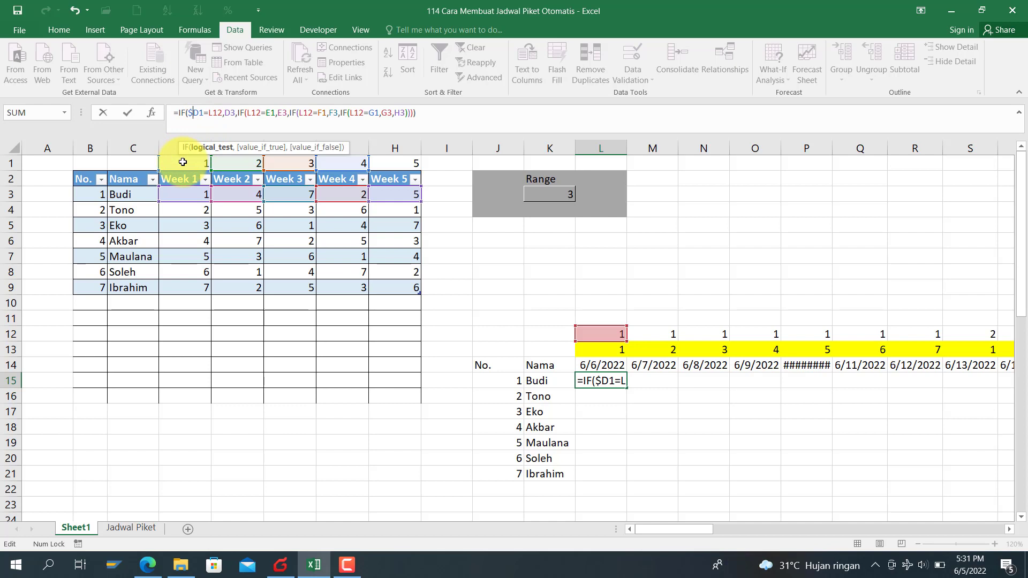
{"action": "left_click", "coordinate": [199, 114]}
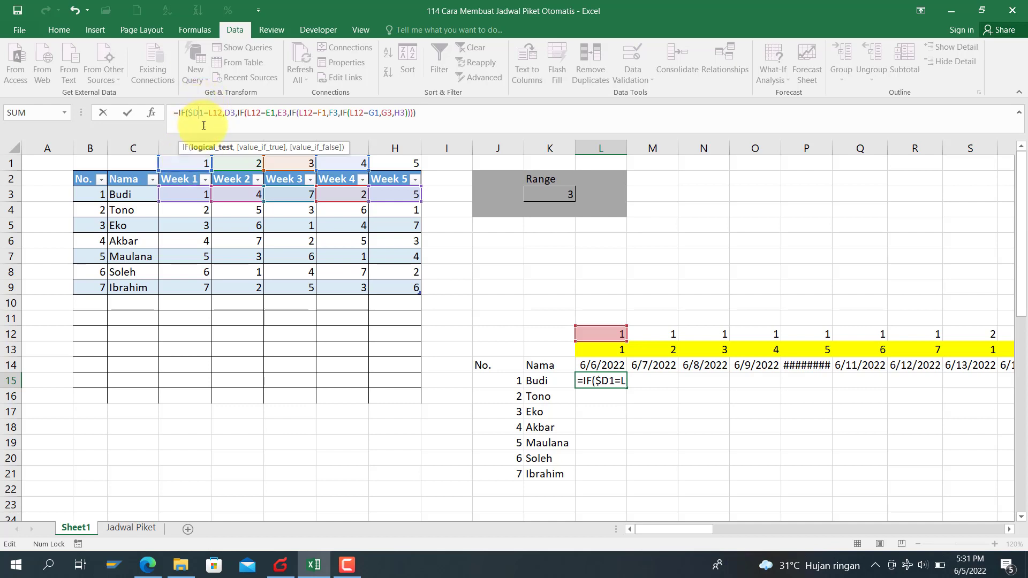
{"action": "type", "text": "$"}
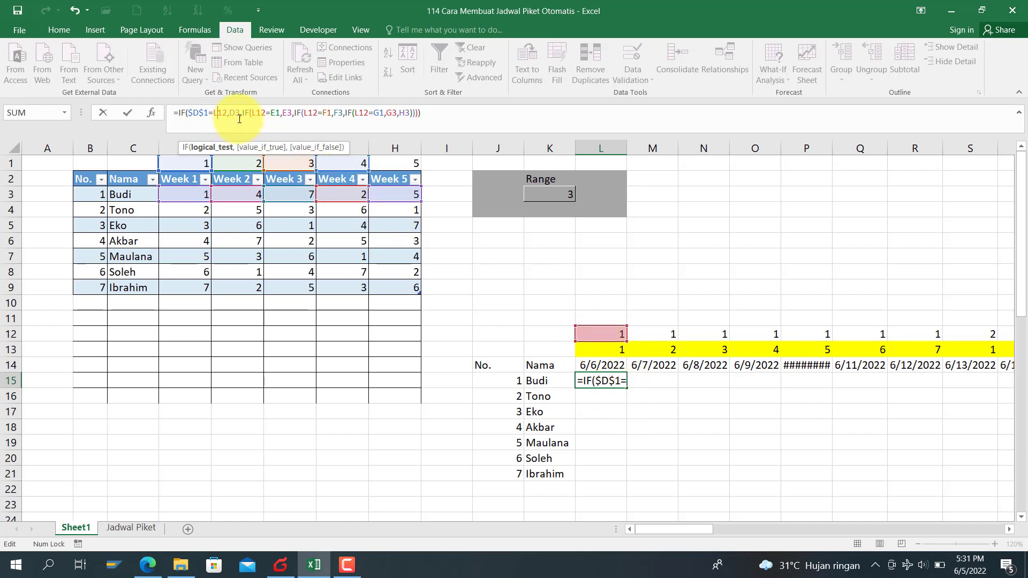
{"action": "type", "text": "$"}
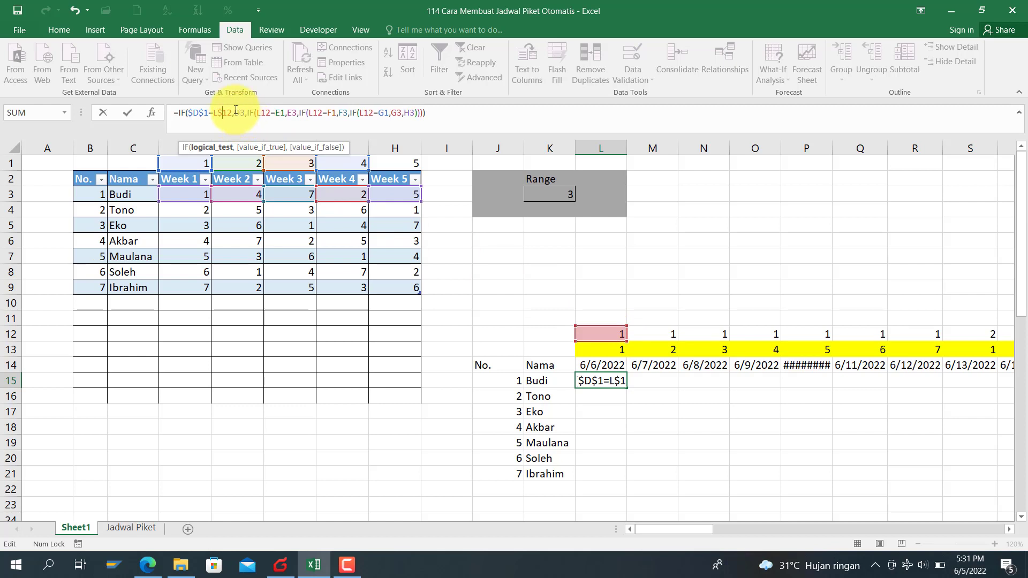
{"action": "left_click", "coordinate": [234, 111]}
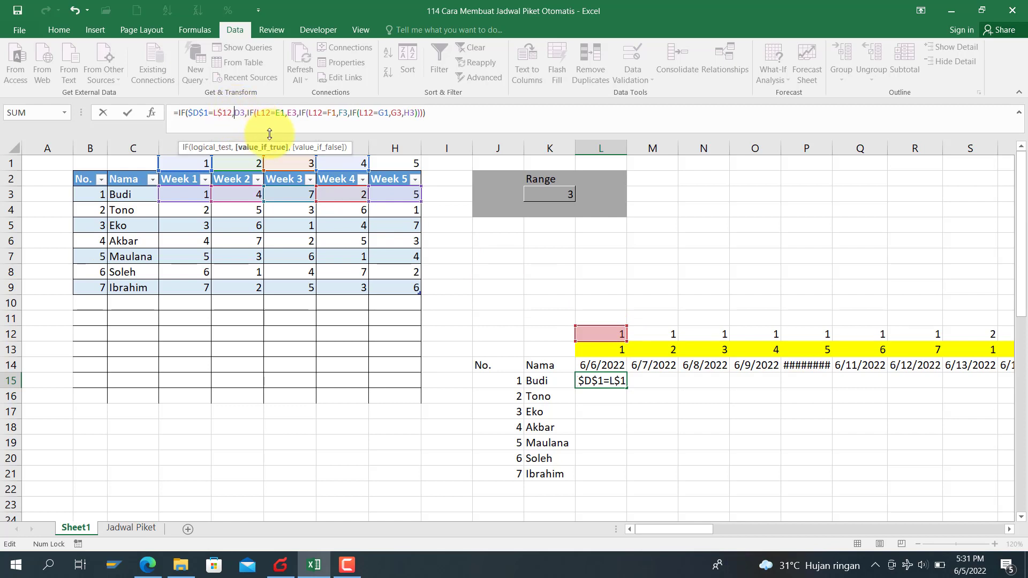
{"action": "type", "text": "$"}
{"action": "key", "text": "Right"}
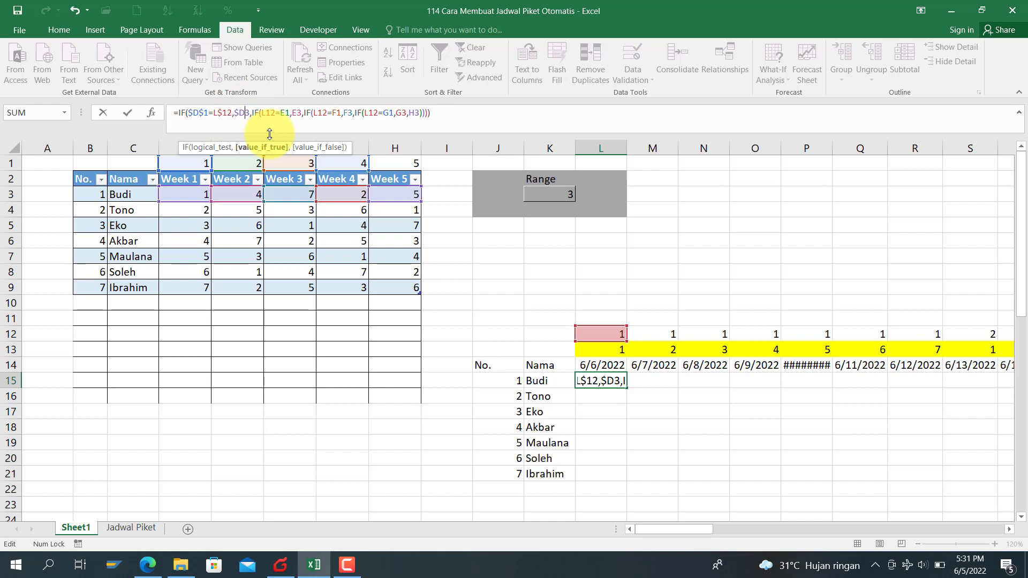
{"action": "type", "text": "$"}
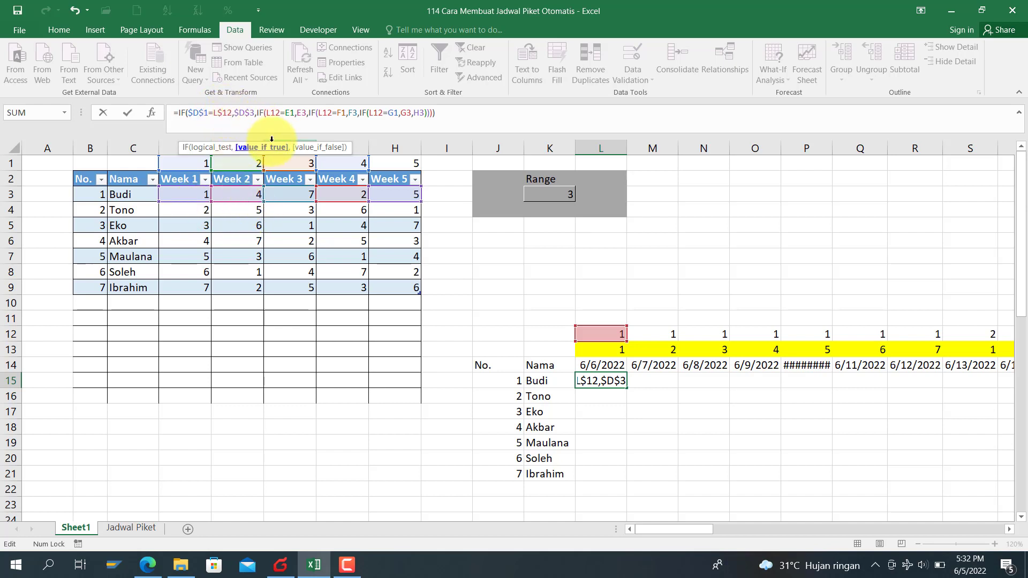
{"action": "key", "text": "BackSpace"}
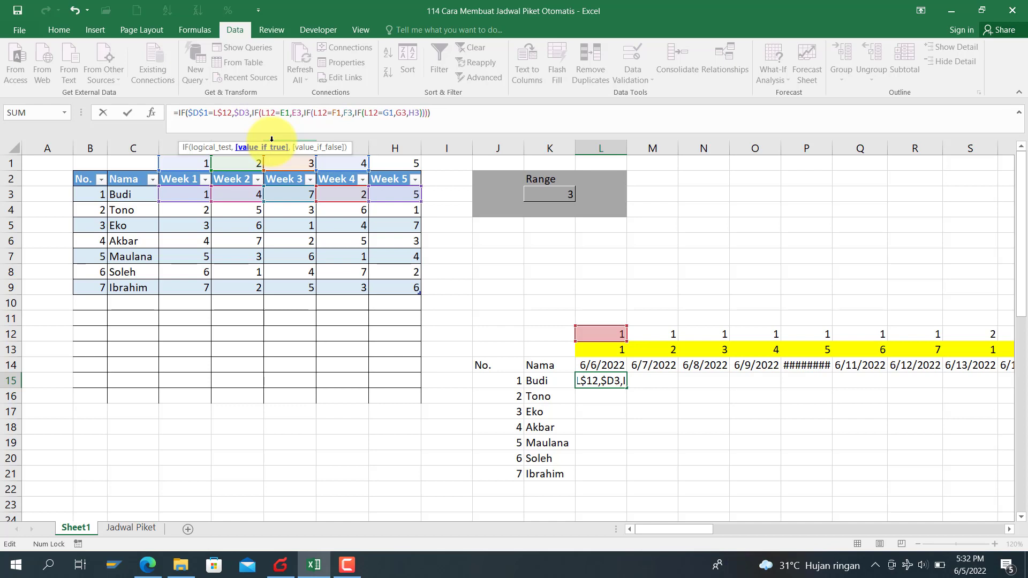
{"action": "left_click", "coordinate": [233, 104]}
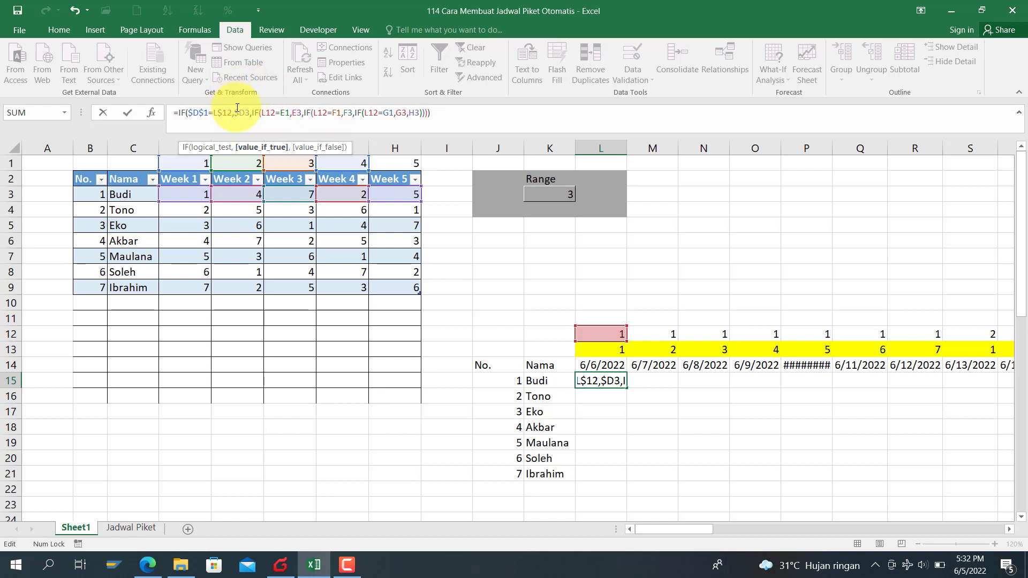
{"action": "key", "text": "Delete"}
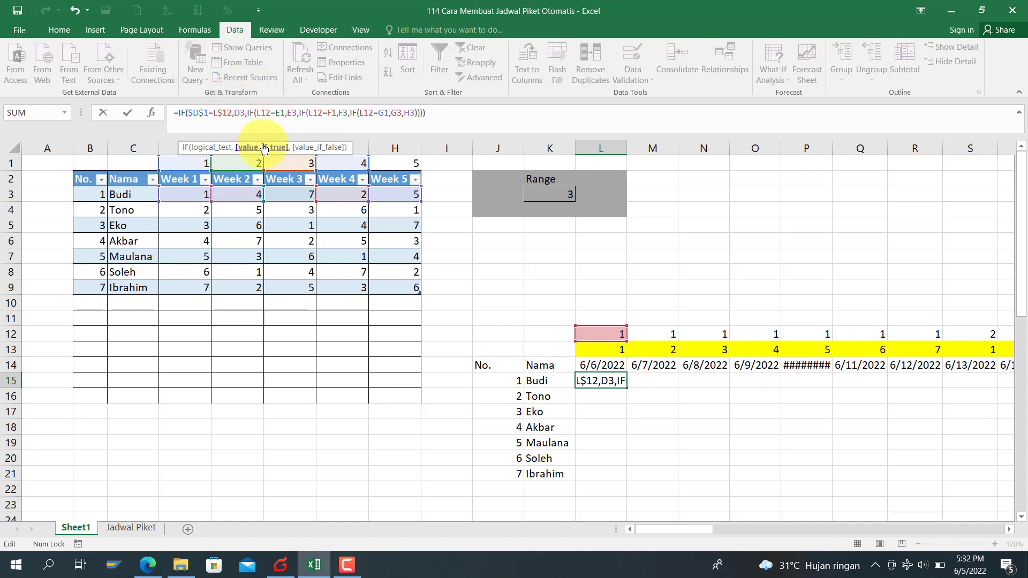
Step: Lock the row of L12 as L$12 in the three nested IF tests of the L15 formula
{"action": "left_click", "coordinate": [261, 114]}
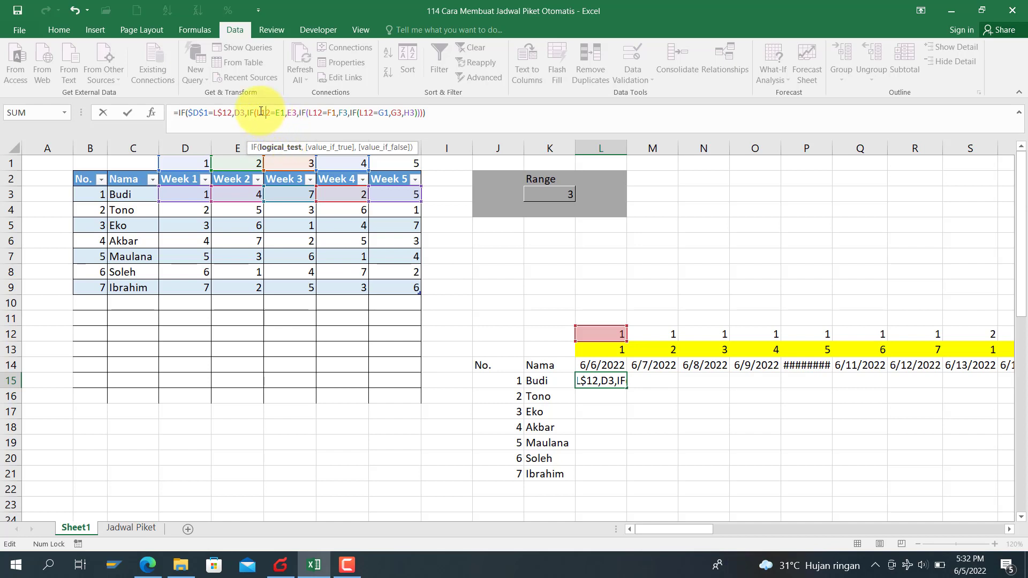
{"action": "type", "text": "$"}
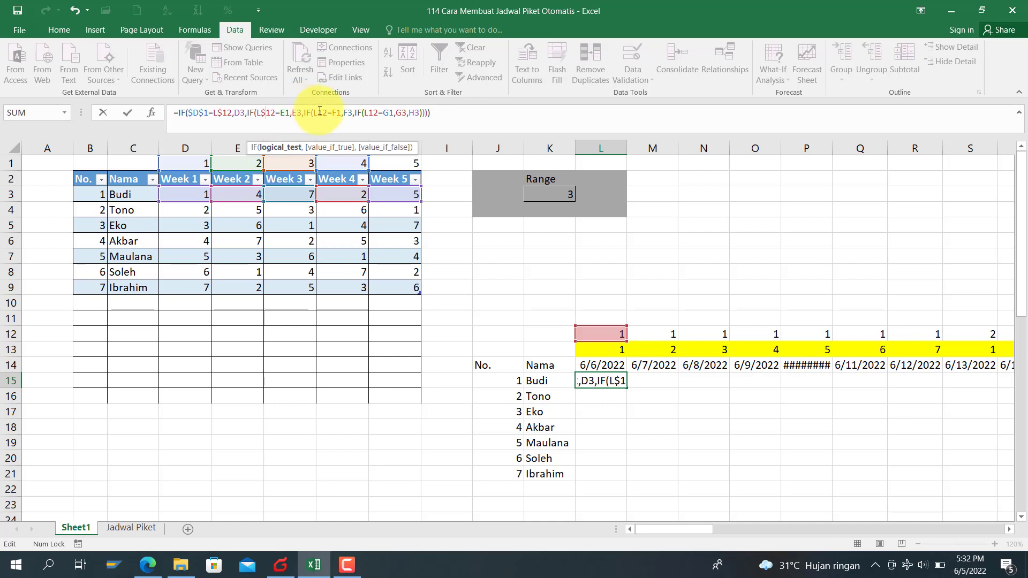
{"action": "left_click", "coordinate": [319, 112]}
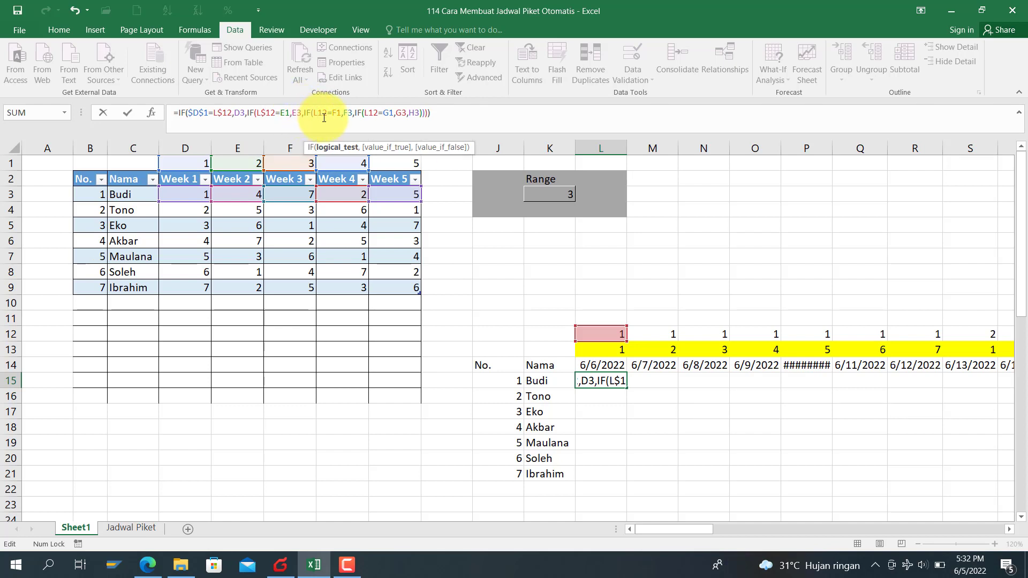
{"action": "type", "text": "$"}
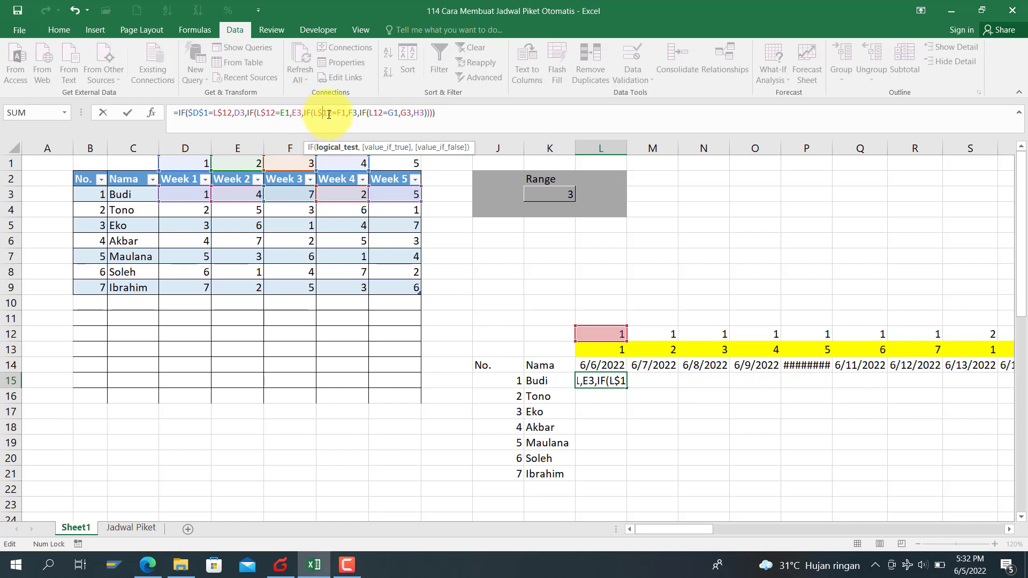
{"action": "left_click", "coordinate": [377, 111]}
{"action": "type", "text": "$"}
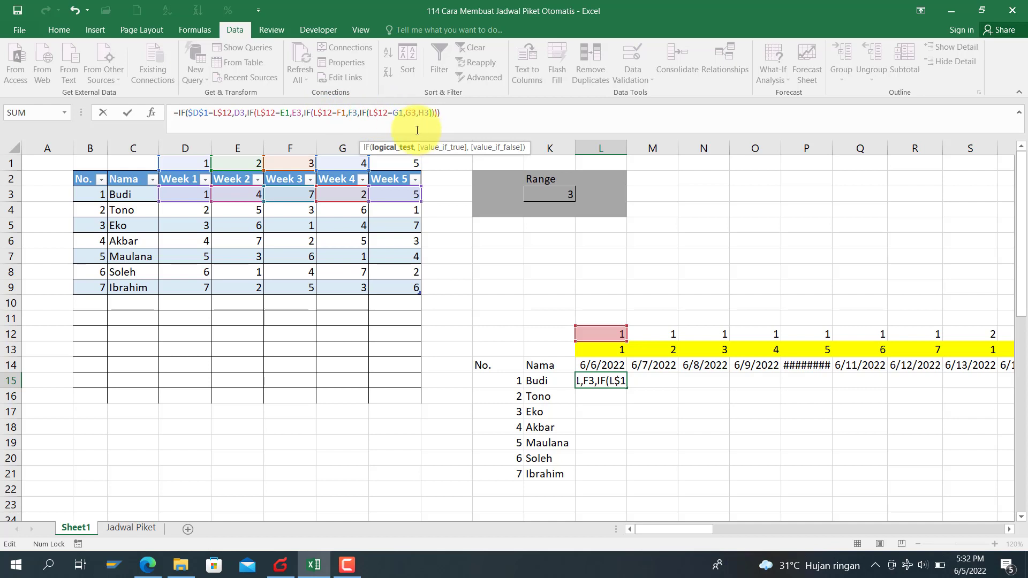
Step: Make E1, F1 and G1 absolute ($E$1, $F$1, $G$1) in the nested IF tests of the L15 formula and commit it
{"action": "left_click", "coordinate": [282, 114]}
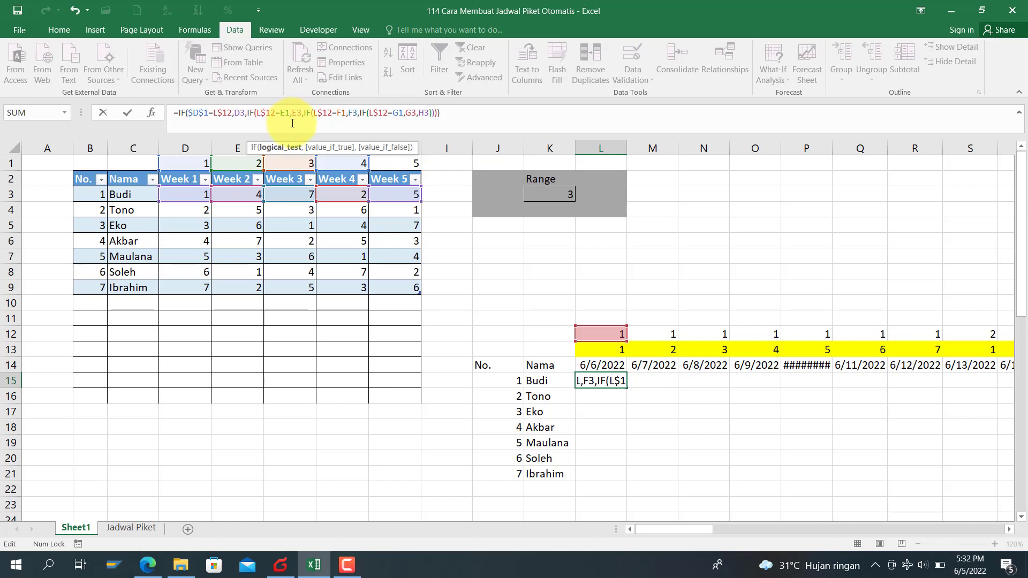
{"action": "key", "text": "F4"}
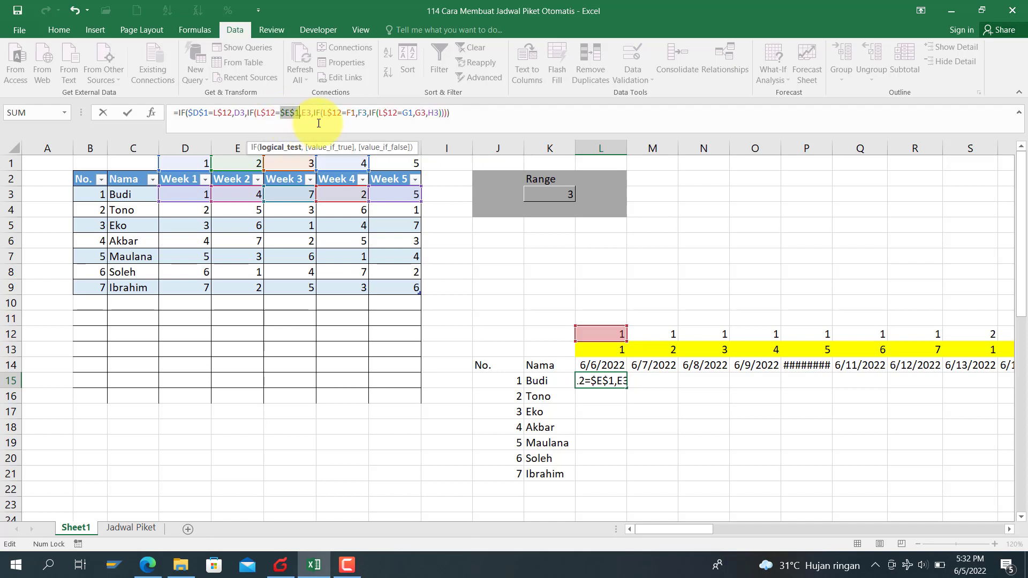
{"action": "left_click", "coordinate": [348, 113]}
{"action": "key", "text": "F4"}
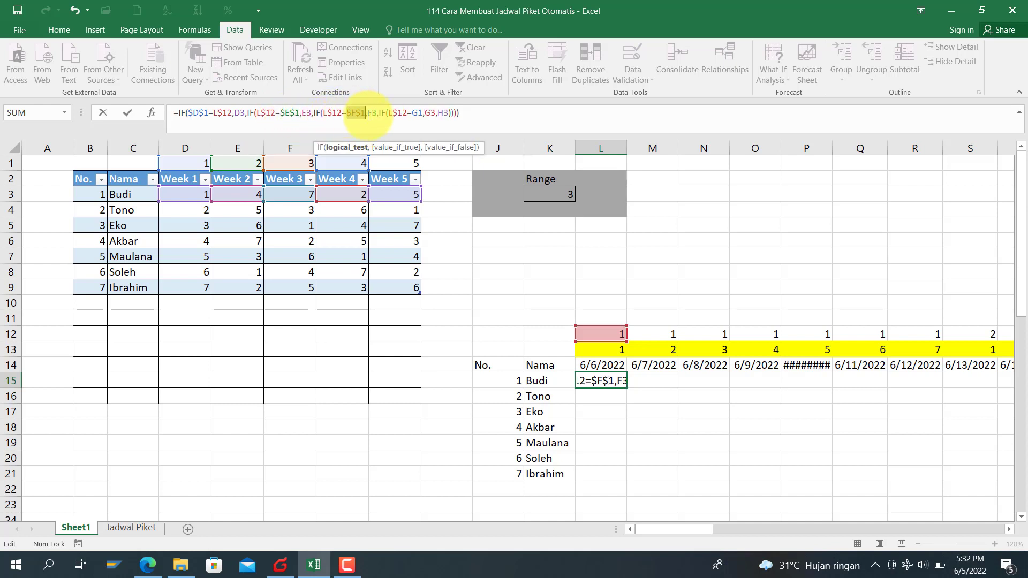
{"action": "left_click", "coordinate": [416, 113]}
{"action": "key", "text": "F4"}
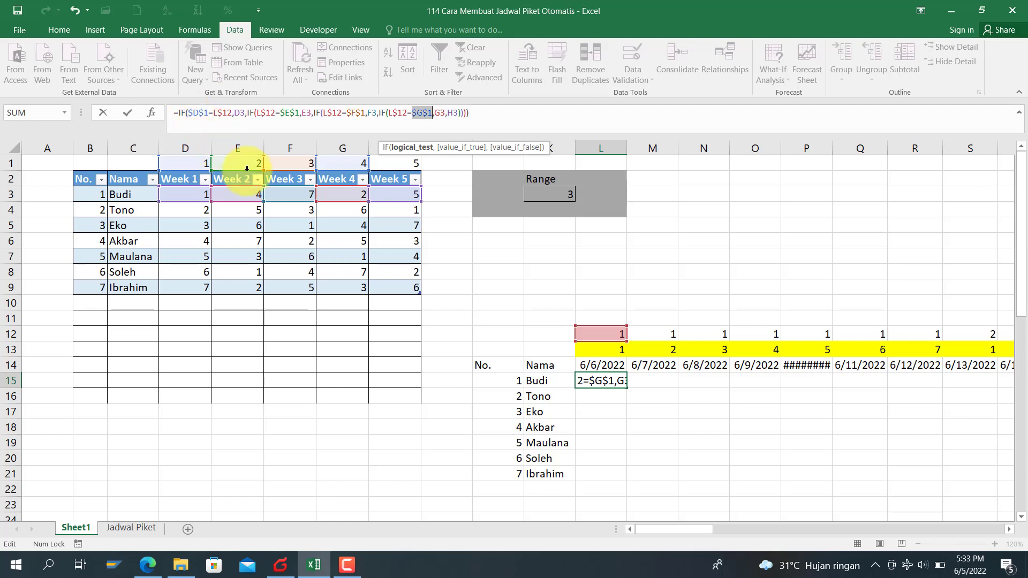
{"action": "key", "text": "Return"}
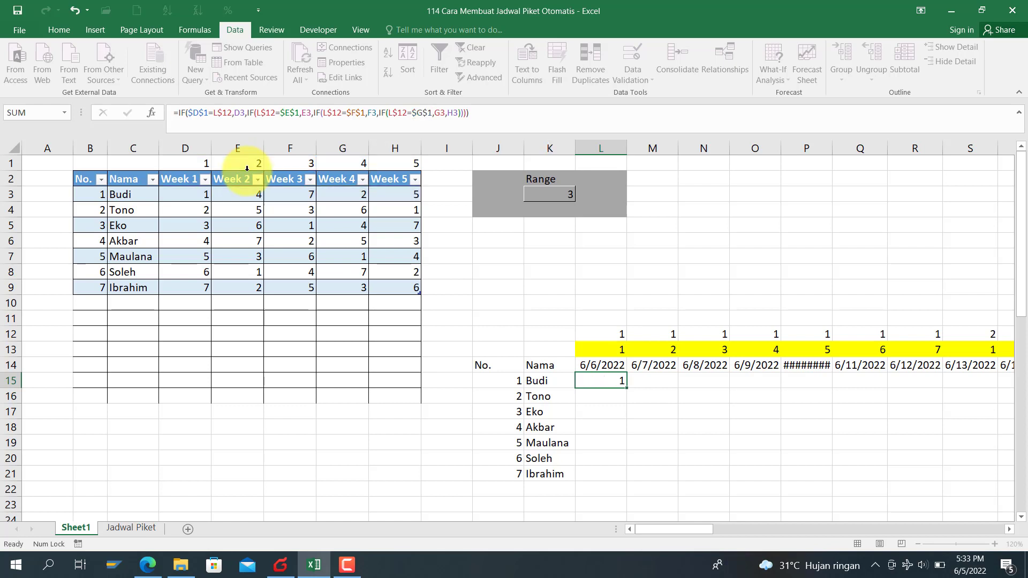
Step: Try filling the L15 formula down to row 21 and across to column M
{"action": "left_click", "coordinate": [598, 380]}
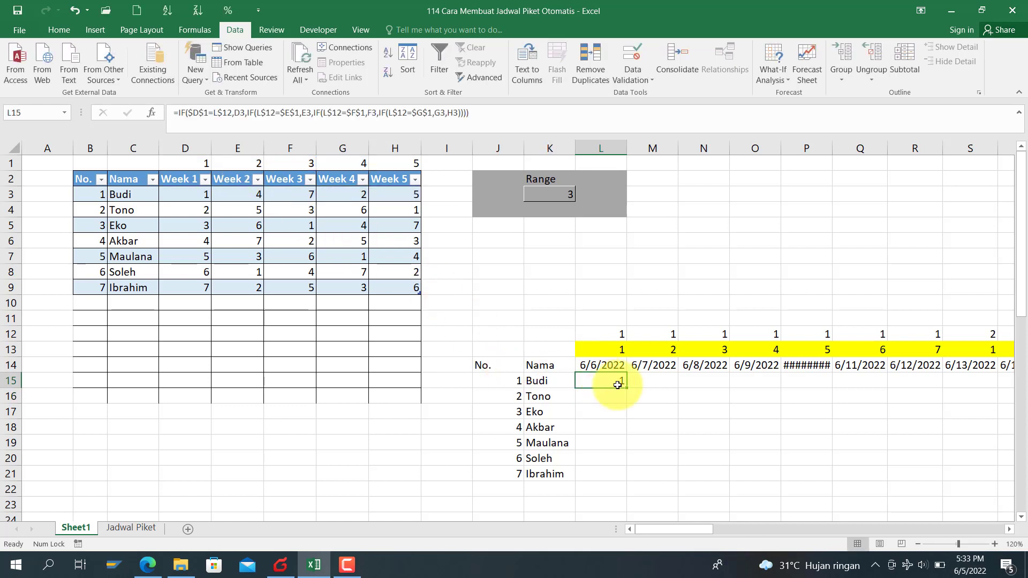
{"action": "left_click_drag", "start_coordinate": [626, 387], "coordinate": [619, 482]}
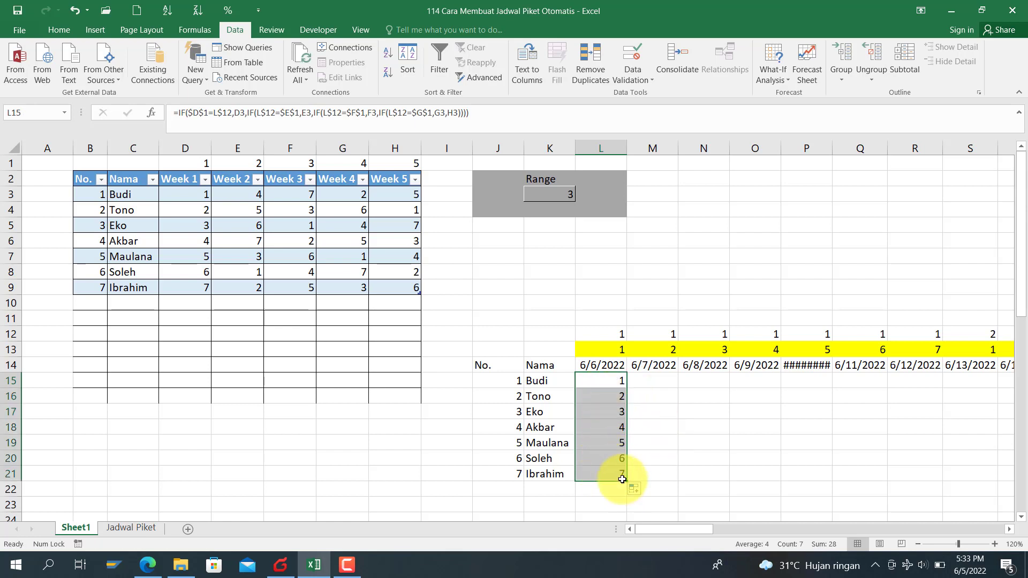
{"action": "left_click_drag", "start_coordinate": [627, 481], "coordinate": [661, 471]}
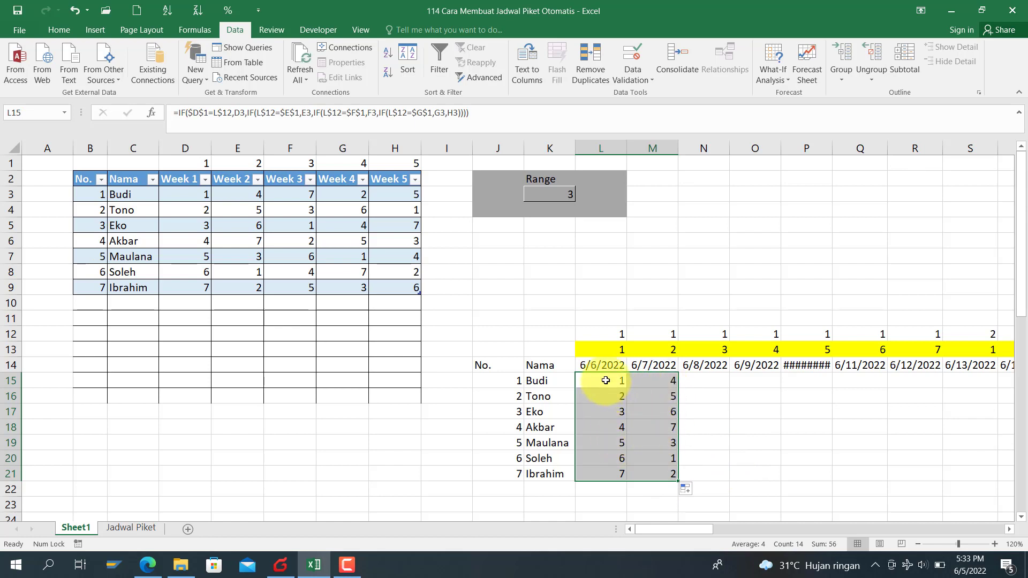
Step: Lock the columns of the returned cells in the L15 formula as $D3, $E3, $F3, $G3 and $H3, and commit it
{"action": "left_click", "coordinate": [605, 380]}
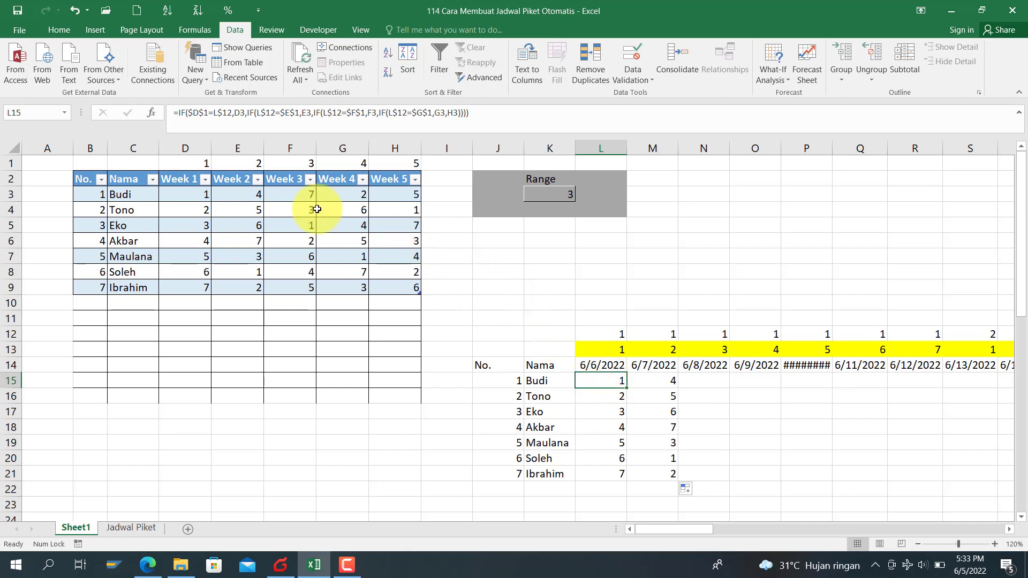
{"action": "left_click", "coordinate": [235, 112]}
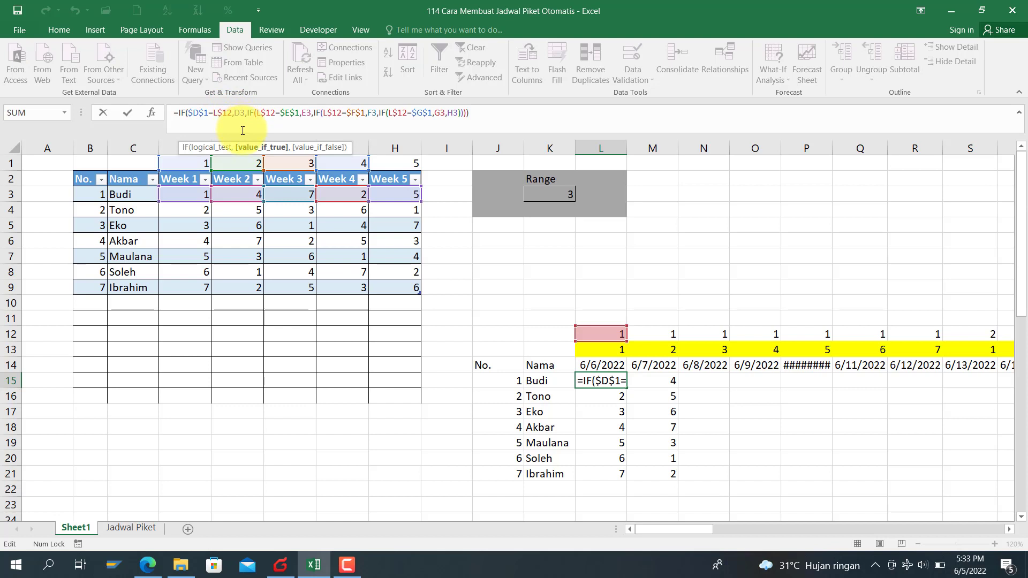
{"action": "type", "text": "$"}
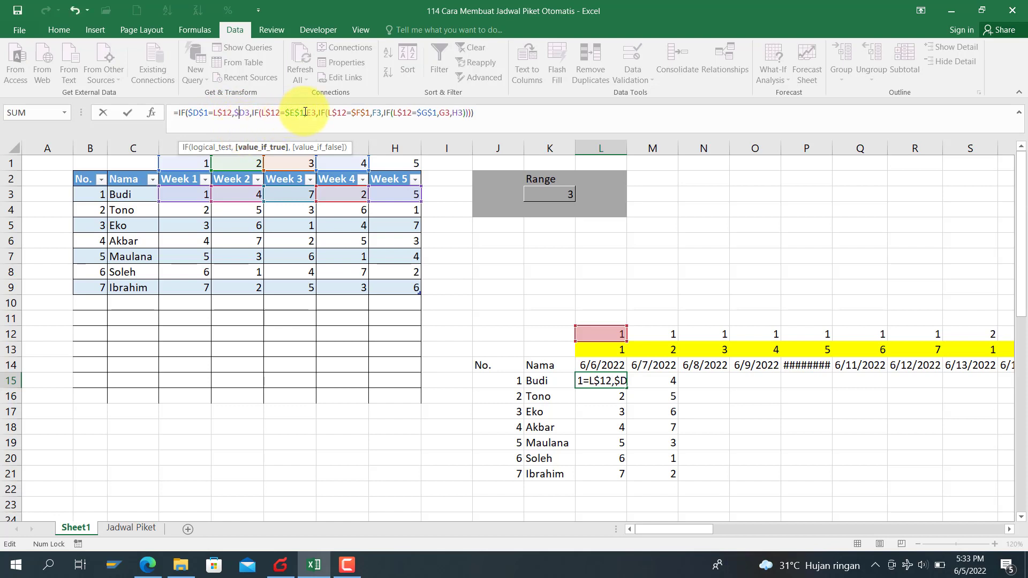
{"action": "left_click", "coordinate": [307, 113]}
{"action": "type", "text": "$"}
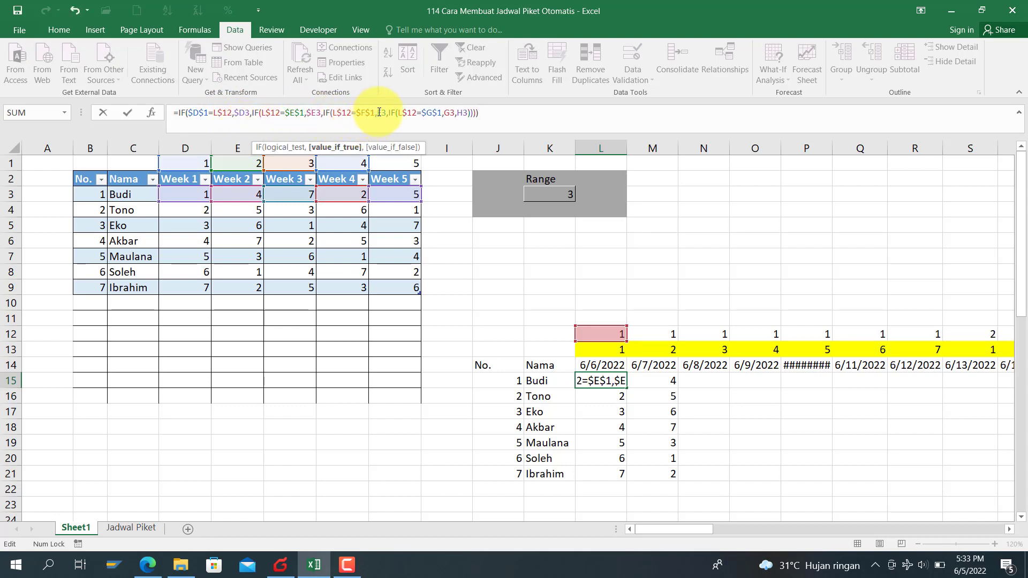
{"action": "left_click", "coordinate": [377, 113]}
{"action": "type", "text": "$"}
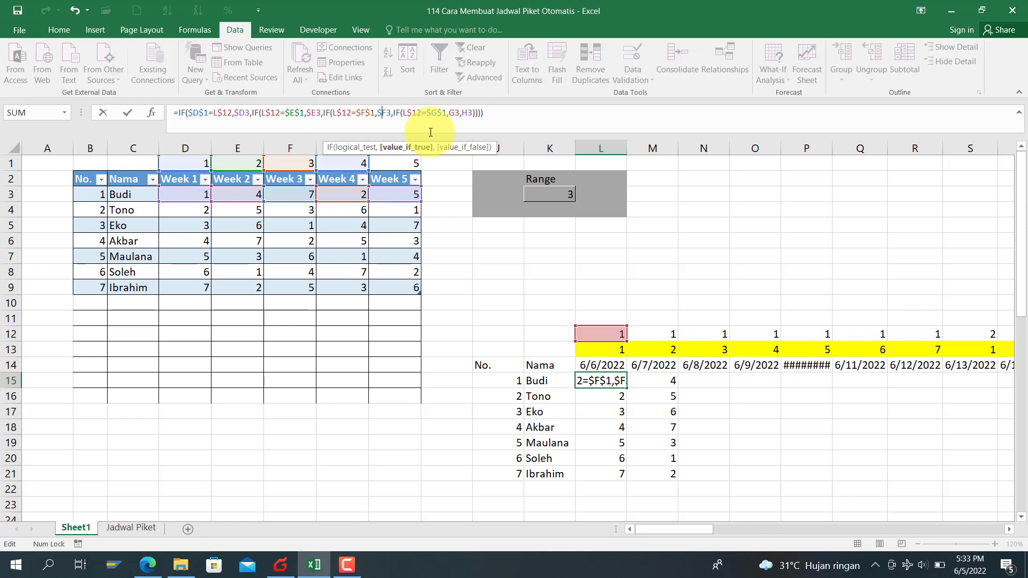
{"action": "left_click", "coordinate": [449, 112]}
{"action": "type", "text": "$"}
{"action": "left_click", "coordinate": [467, 112]}
{"action": "type", "text": "$"}
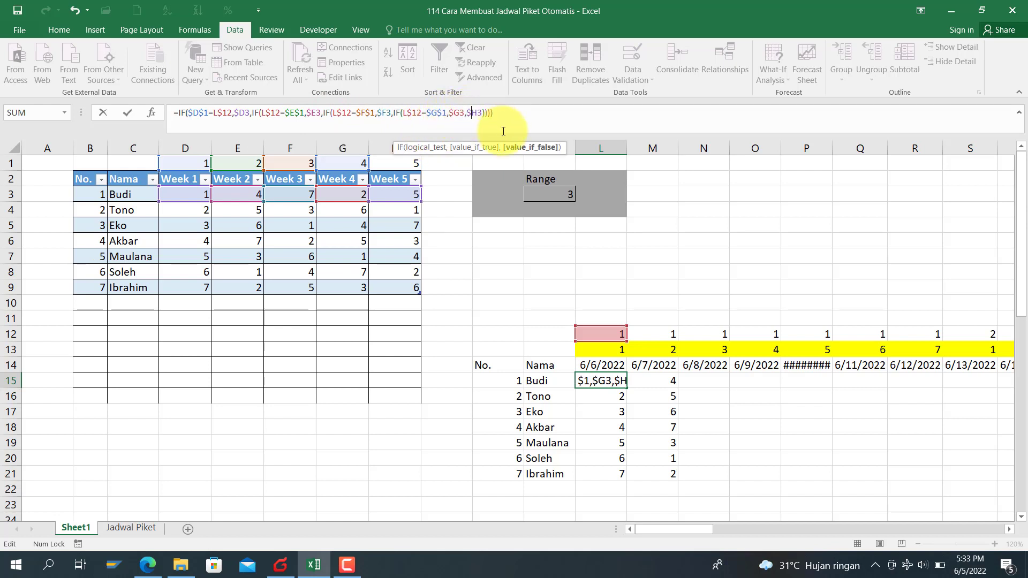
{"action": "key", "text": "Return"}
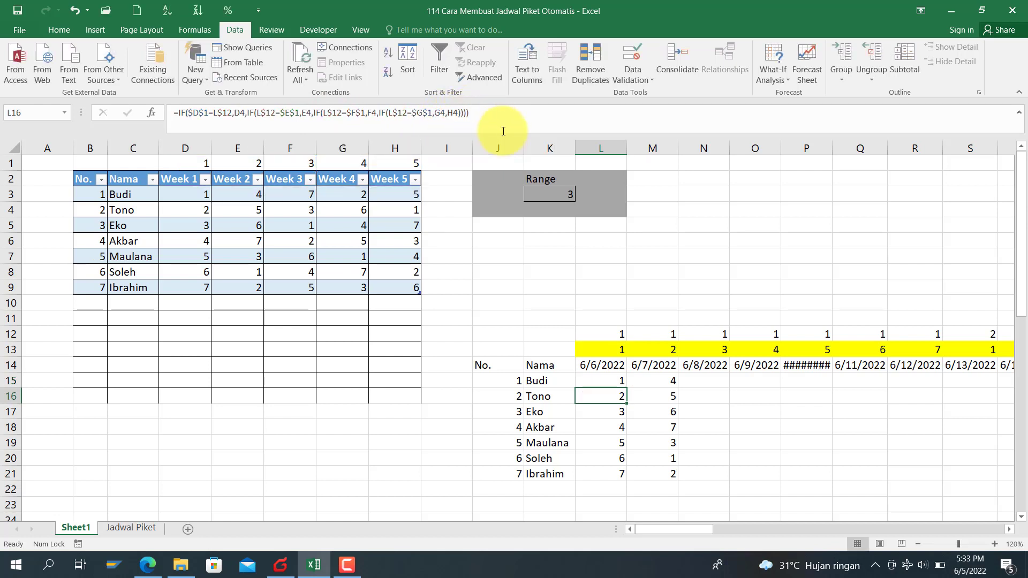
Step: Fill the corrected L15 formula through row 21 and across all roster dates to column AT
{"action": "left_click", "coordinate": [623, 383]}
{"action": "left_click_drag", "start_coordinate": [625, 384], "coordinate": [686, 443]}
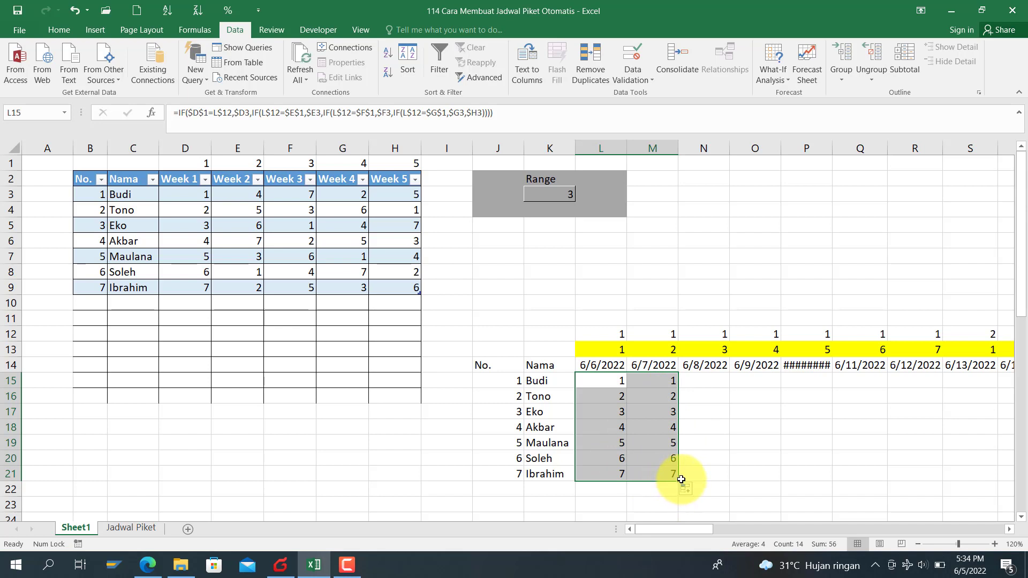
{"action": "left_click_drag", "start_coordinate": [680, 480], "coordinate": [975, 480]}
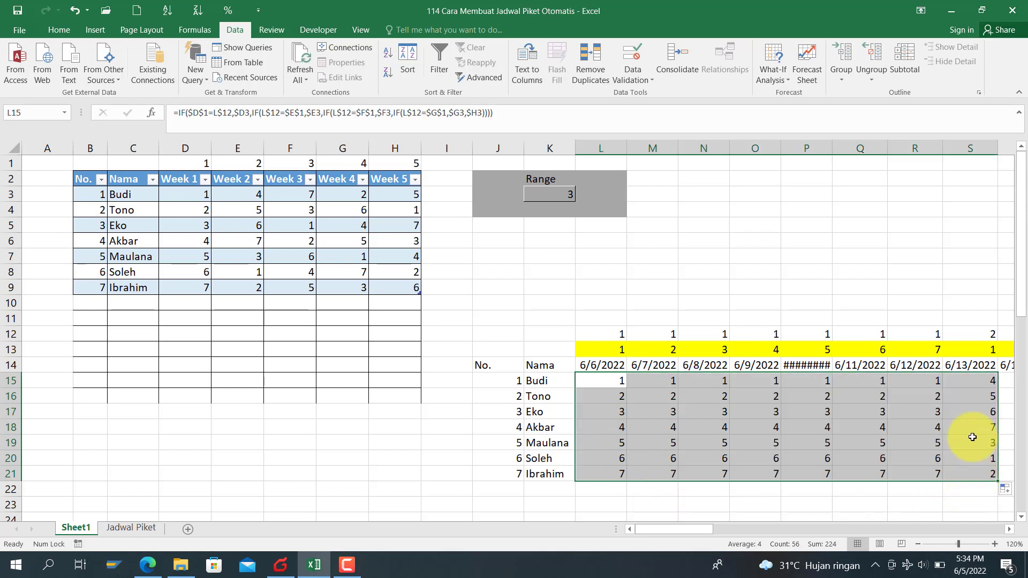
{"action": "left_click", "coordinate": [965, 377]}
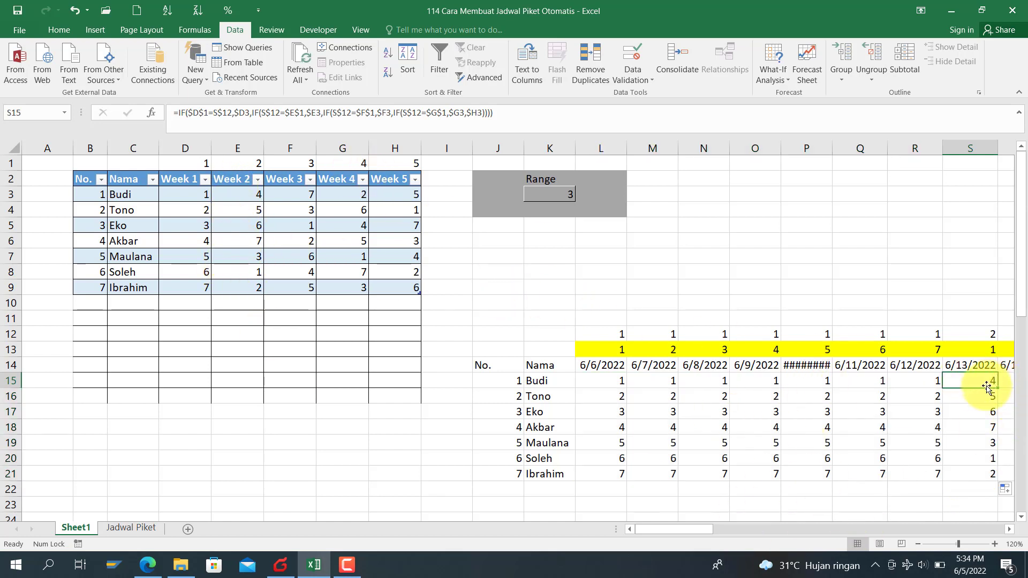
{"action": "left_click_drag", "start_coordinate": [986, 385], "coordinate": [934, 469]}
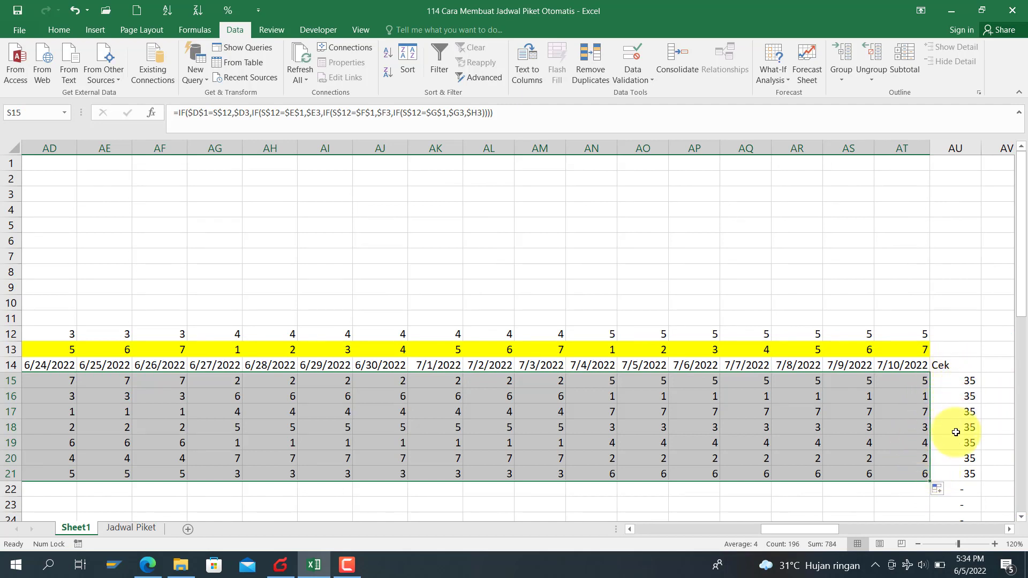
{"action": "left_click", "coordinate": [963, 472]}
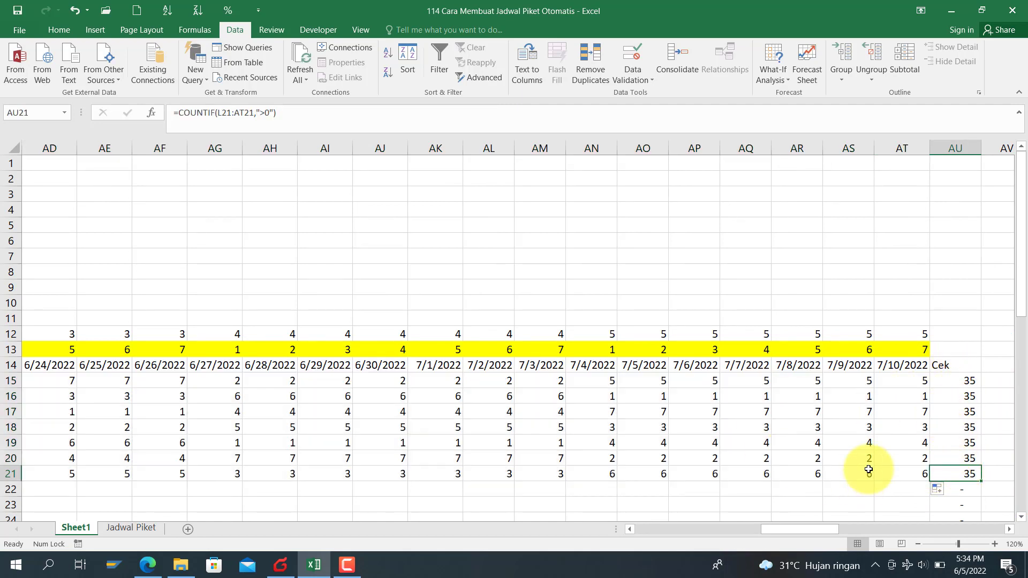
Step: Link the first date header of the second roster table, cell AY25, to L14 with =L14
{"action": "scroll", "coordinate": [964, 421], "scroll_direction": "down", "scroll_amount": 3}
{"action": "scroll", "coordinate": [965, 422], "scroll_direction": "down", "scroll_amount": 1}
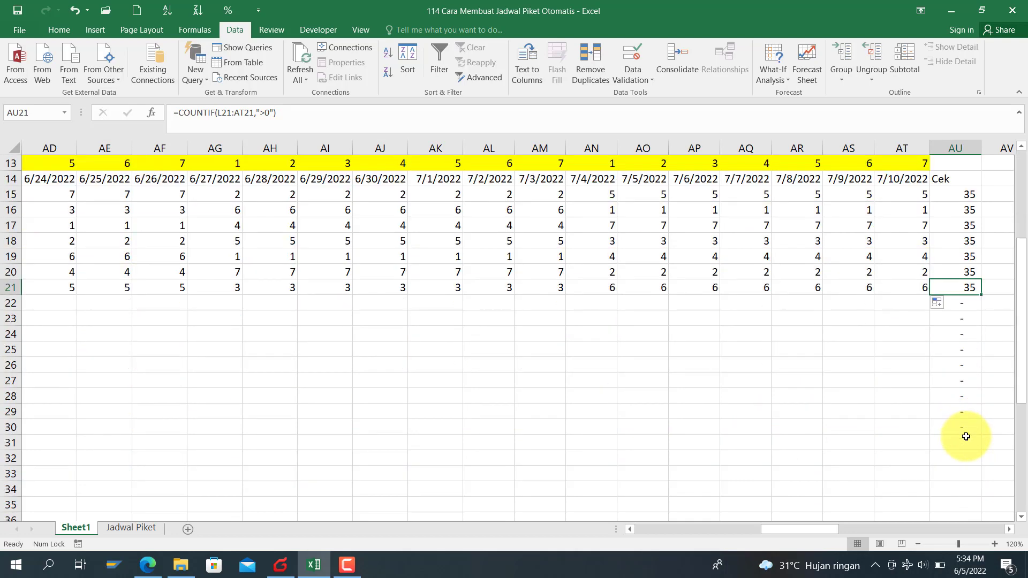
{"action": "left_click_drag", "start_coordinate": [827, 529], "coordinate": [883, 506]}
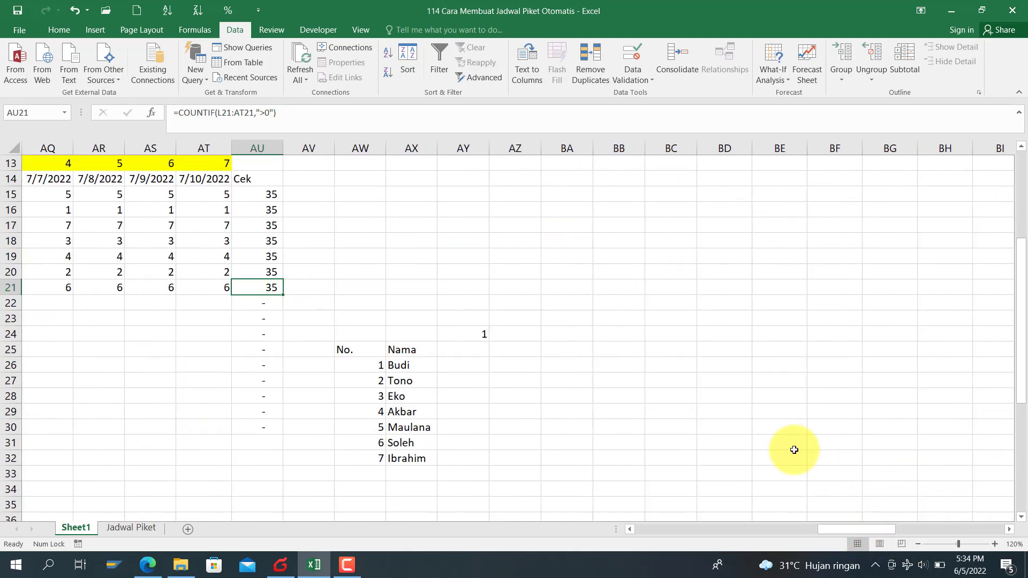
{"action": "left_click", "coordinate": [466, 348]}
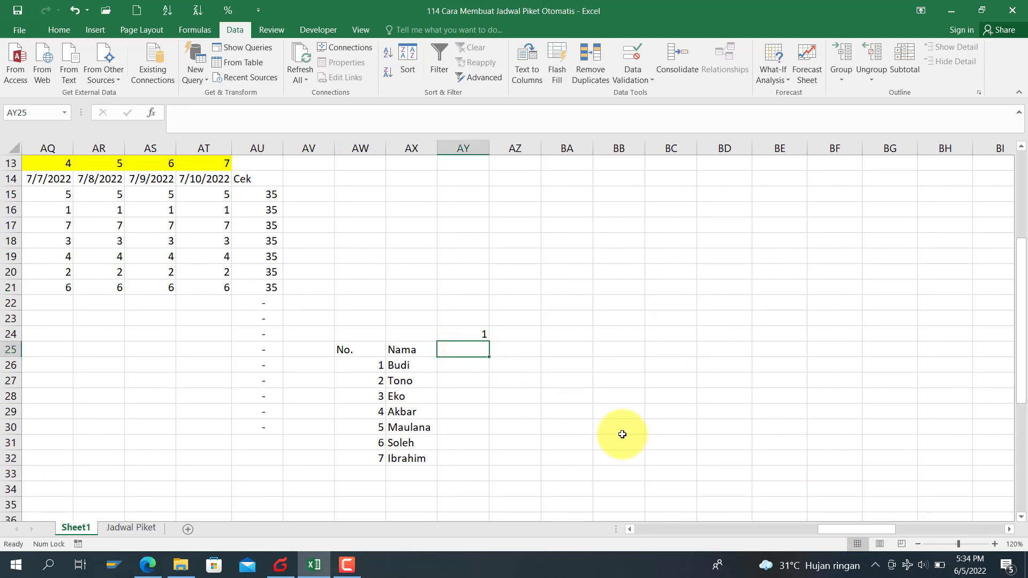
{"action": "type", "text": "="}
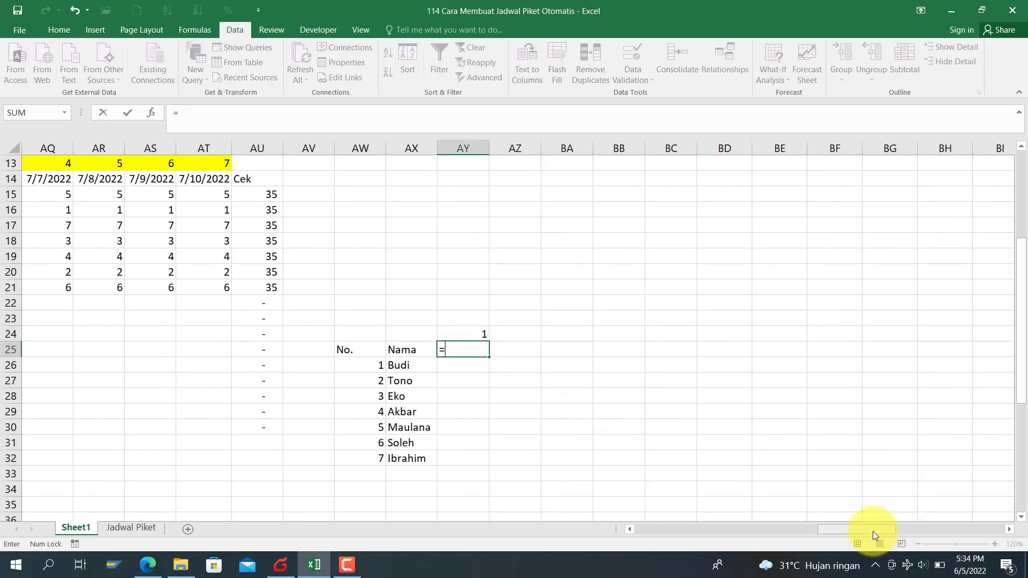
{"action": "left_click_drag", "start_coordinate": [872, 531], "coordinate": [660, 530]}
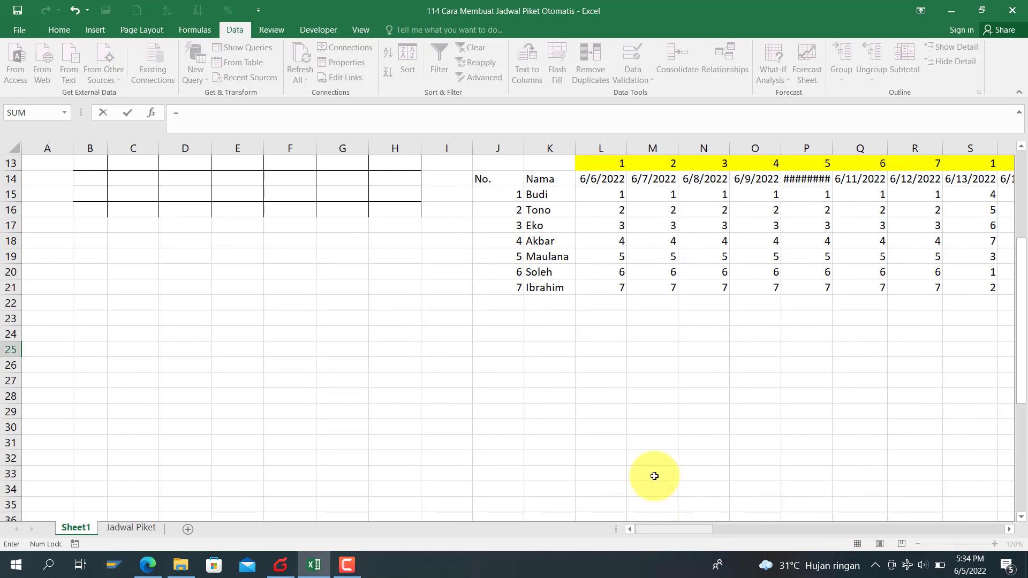
{"action": "left_click", "coordinate": [599, 182]}
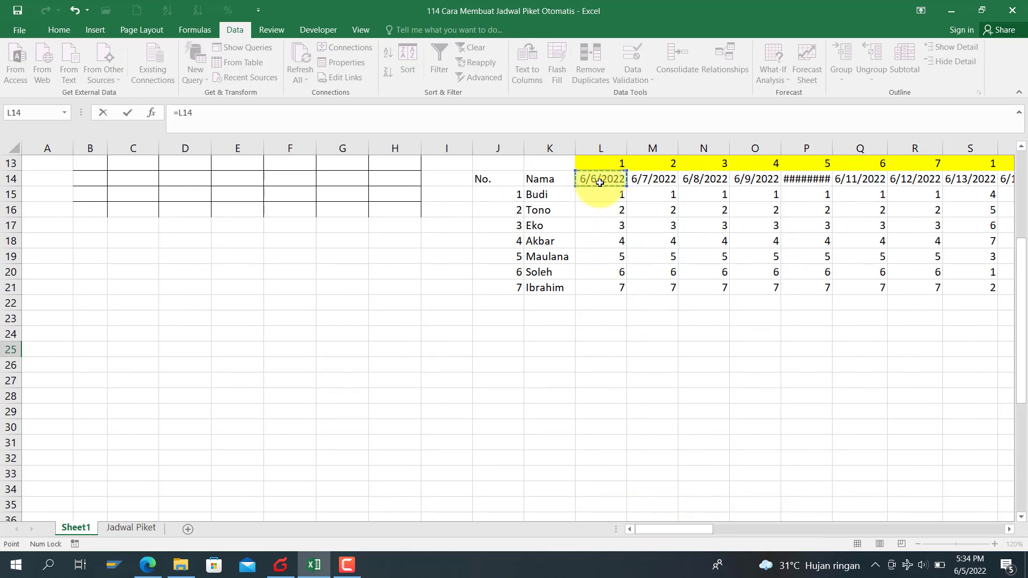
{"action": "key", "text": "Return"}
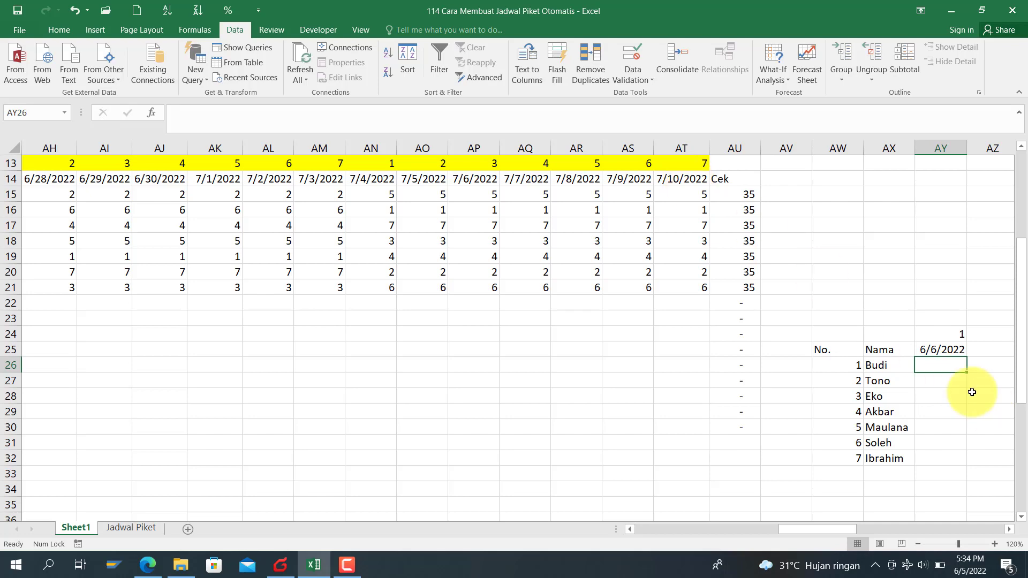
Step: Fill the AY25 date link across row 25 to CG25 and autofit the width of column CG
{"action": "left_click", "coordinate": [943, 348]}
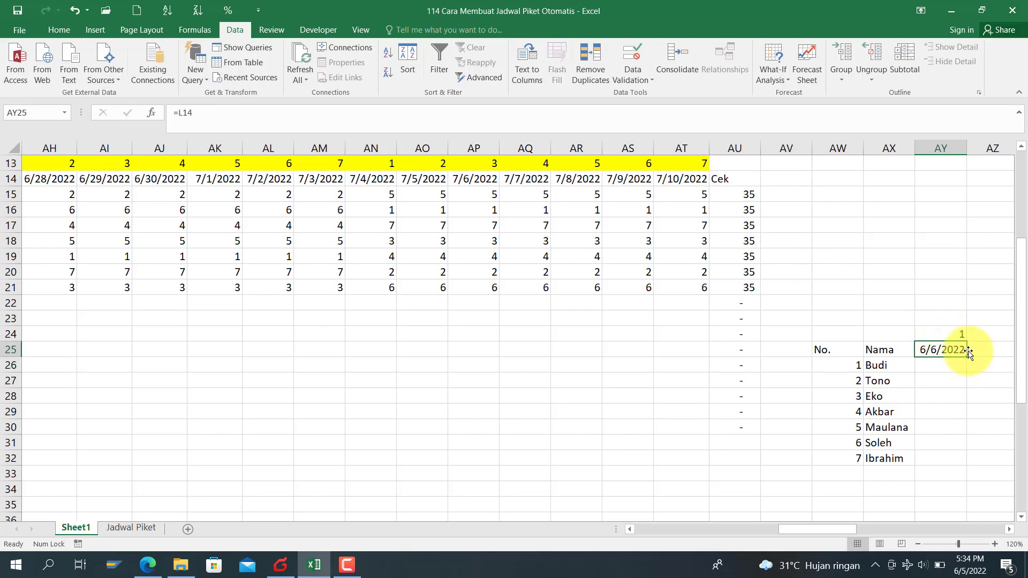
{"action": "mouse_move", "coordinate": [964, 356]}
{"action": "left_mouse_down"}
{"action": "mouse_move", "coordinate": [1012, 367]}
{"action": "mouse_move", "coordinate": [963, 363]}
{"action": "mouse_move", "coordinate": [996, 356]}
{"action": "mouse_move", "coordinate": [902, 351]}
{"action": "mouse_move", "coordinate": [947, 358]}
{"action": "left_mouse_up"}
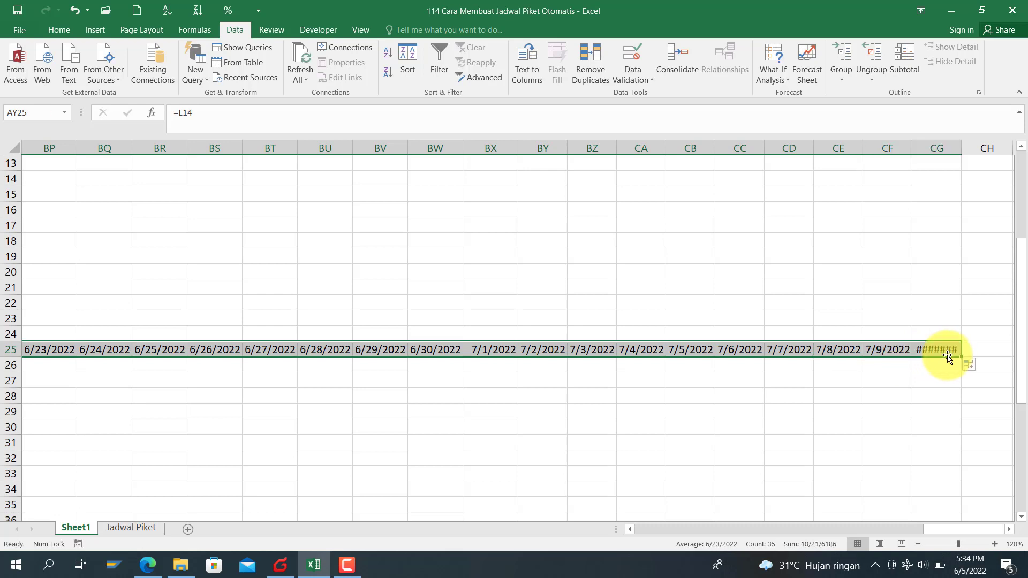
{"action": "left_click", "coordinate": [945, 349]}
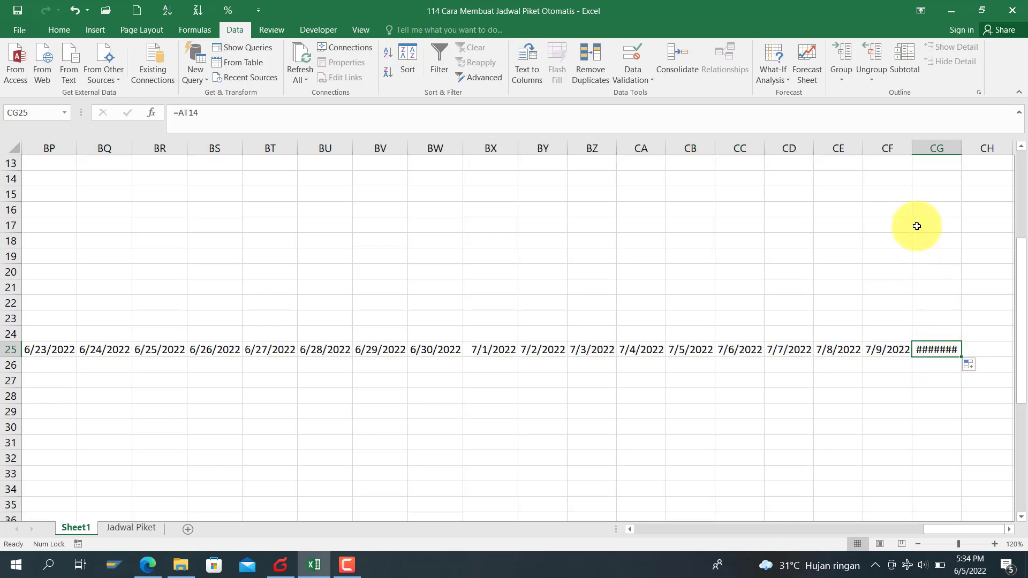
{"action": "double_click", "coordinate": [962, 147]}
Step: Enter the formula =IF(L15=L13,L14,"") in cell AY26, the first name's cell under the first date of the second table
{"action": "left_click", "coordinate": [900, 361]}
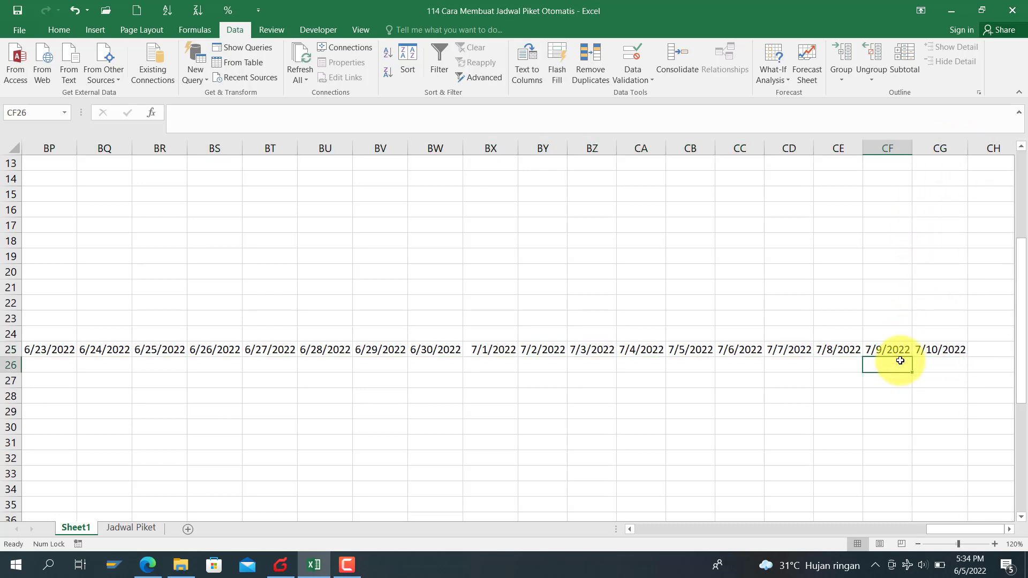
{"action": "key", "text": "Left"}
{"action": "key", "text": "Left"}
{"action": "key", "text": "Left"}
{"action": "key", "text": "Left"}
{"action": "key", "text": "Left"}
{"action": "key", "text": "Left"}
{"action": "key", "text": "Left"}
{"action": "key", "text": "Left"}
{"action": "key", "text": "Left"}
{"action": "key", "text": "Left"}
{"action": "key", "text": "Left"}
{"action": "key", "text": "Left"}
{"action": "key", "text": "Left"}
{"action": "key", "text": "Left"}
{"action": "key", "text": "Left"}
{"action": "key", "text": "Left"}
{"action": "key", "text": "Left"}
{"action": "key", "text": "Left"}
{"action": "key", "text": "Left"}
{"action": "key", "text": "Left"}
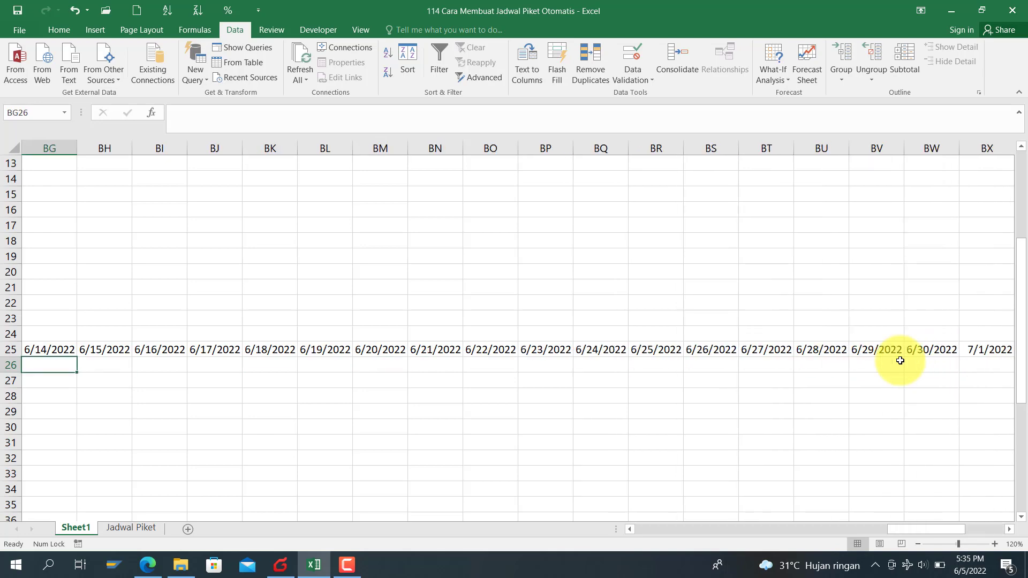
{"action": "key", "text": "Left"}
{"action": "key", "text": "Left"}
{"action": "key", "text": "Left"}
{"action": "key", "text": "Left"}
{"action": "key", "text": "Left"}
{"action": "key", "text": "Left"}
{"action": "key", "text": "Left"}
{"action": "key", "text": "Left"}
{"action": "key", "text": "Left"}
{"action": "key", "text": "Left"}
{"action": "key", "text": "Left"}
{"action": "key", "text": "Left"}
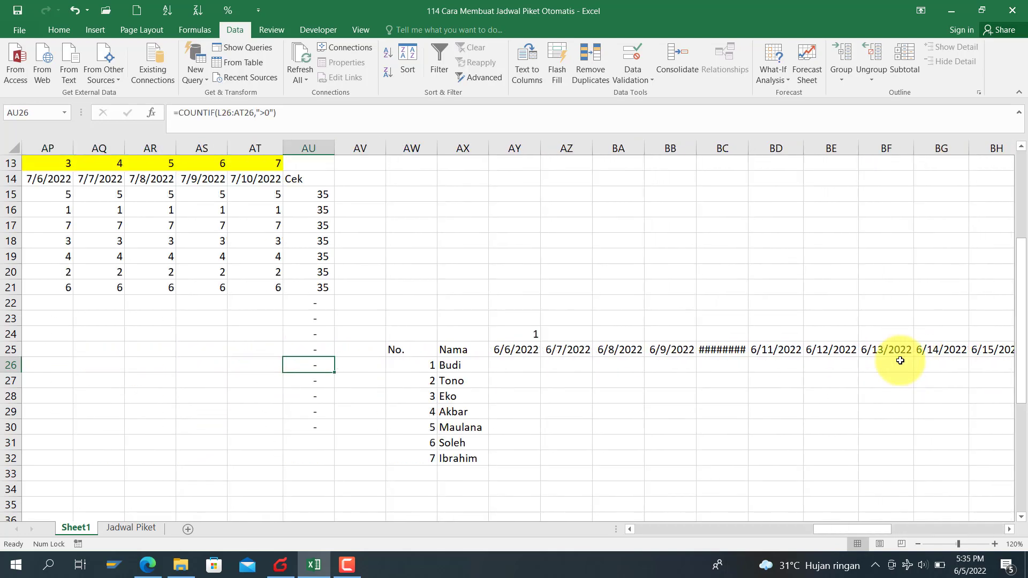
{"action": "key", "text": "Right"}
{"action": "key", "text": "Right"}
{"action": "key", "text": "Right"}
{"action": "key", "text": "Right"}
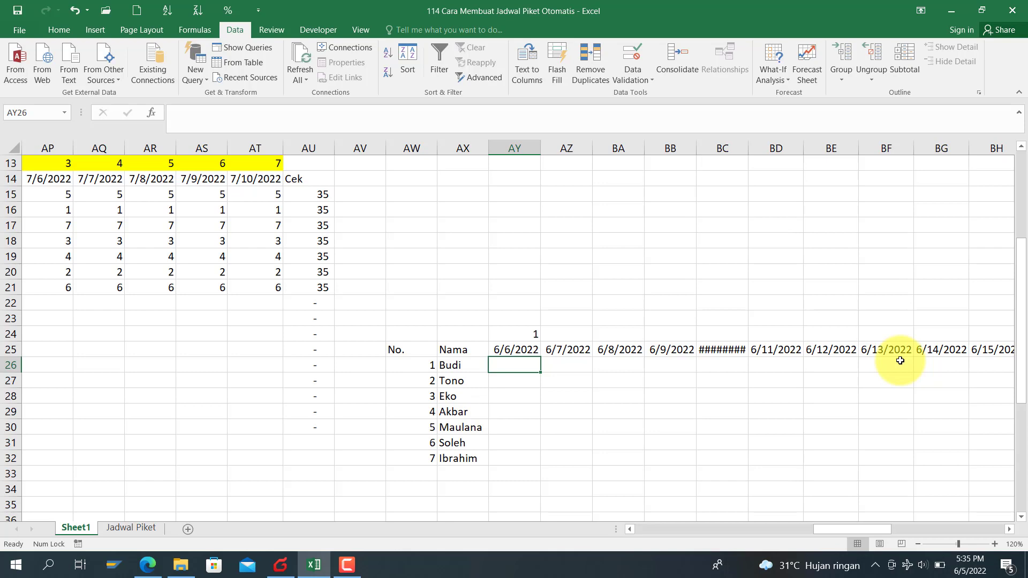
{"action": "type", "text": "=if("}
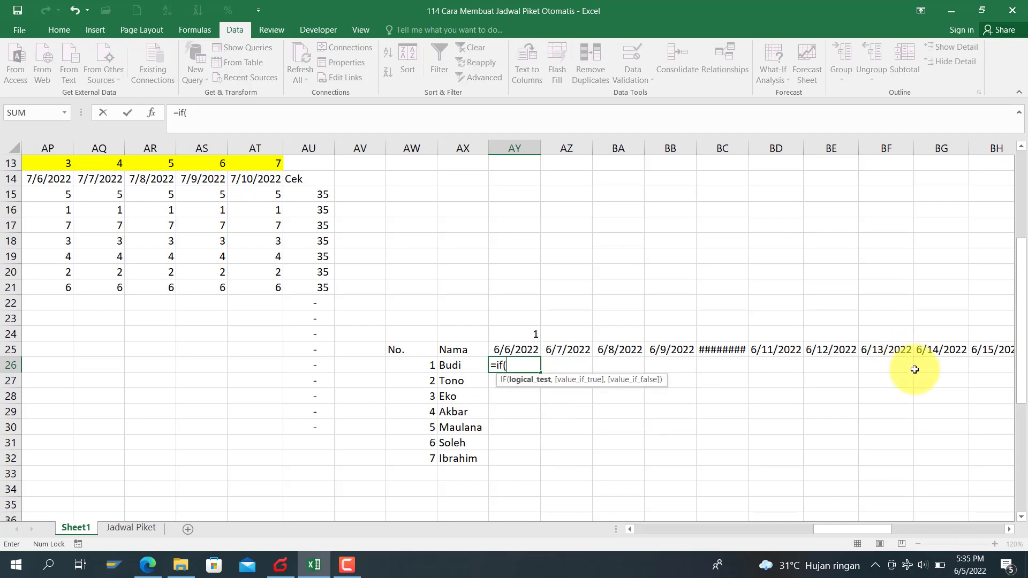
{"action": "left_click_drag", "start_coordinate": [864, 528], "coordinate": [704, 524]}
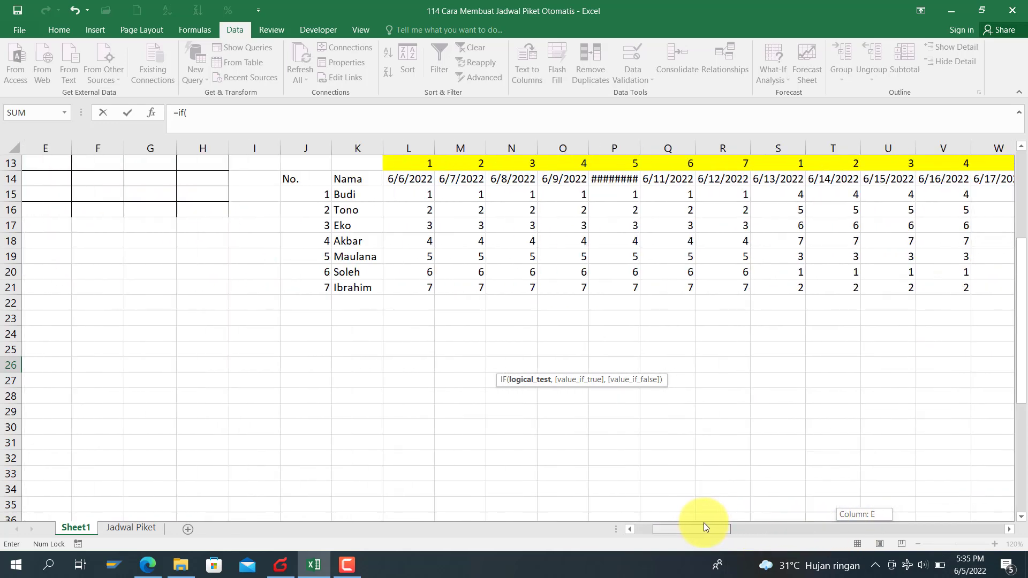
{"action": "left_click", "coordinate": [423, 196]}
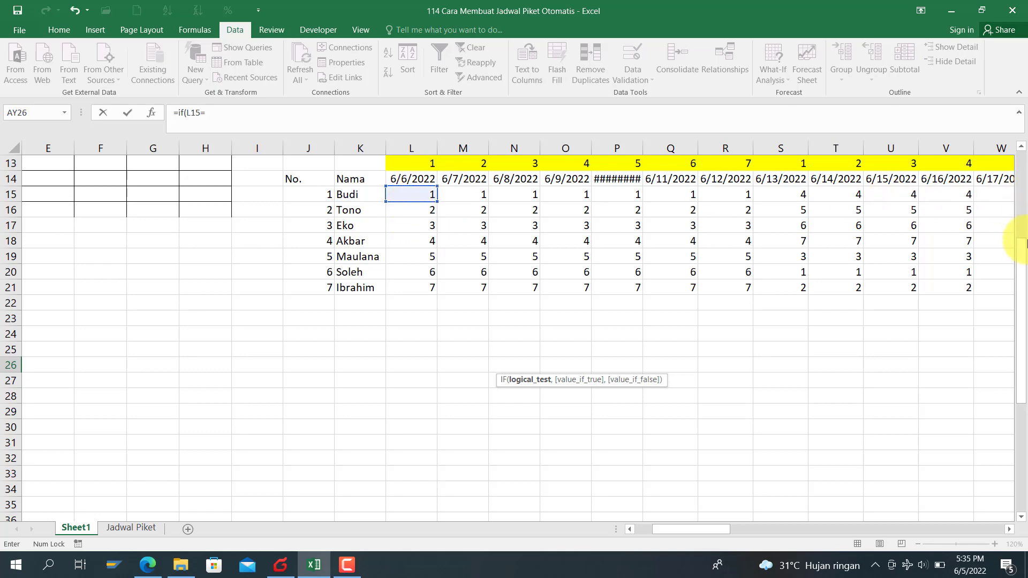
{"action": "left_click_drag", "start_coordinate": [1023, 264], "coordinate": [1021, 199]}
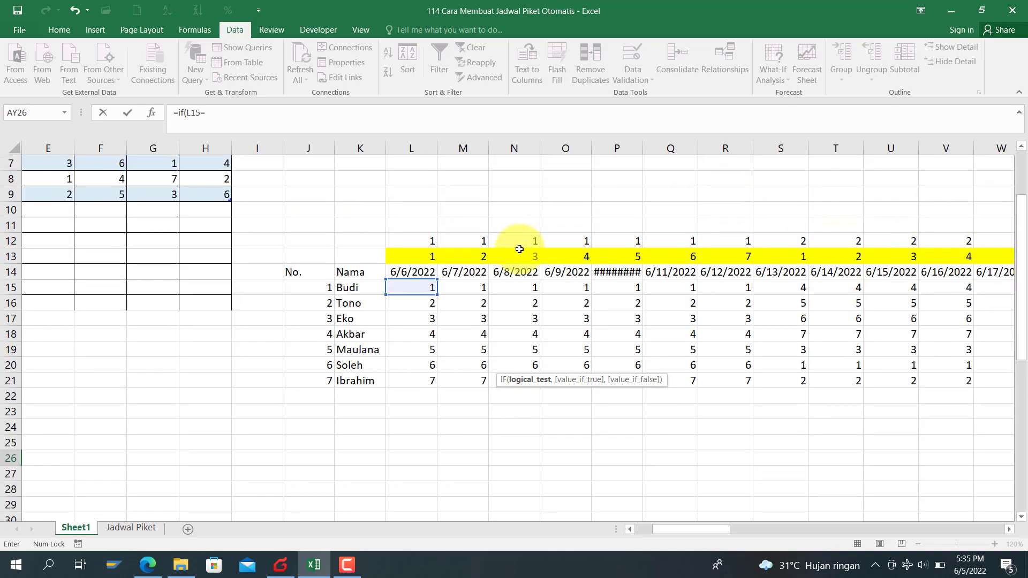
{"action": "left_click", "coordinate": [407, 254]}
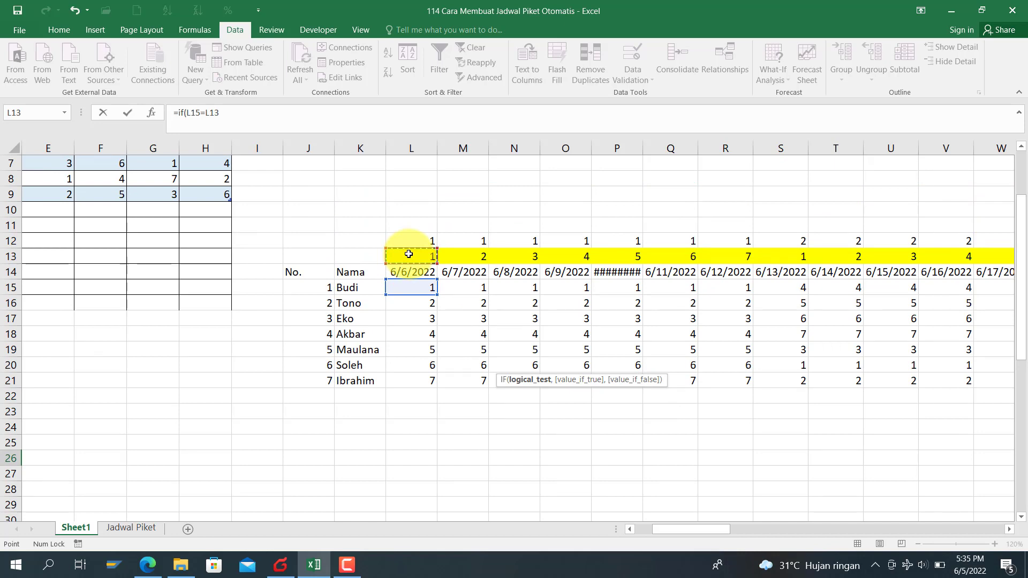
{"action": "type", "text": ","}
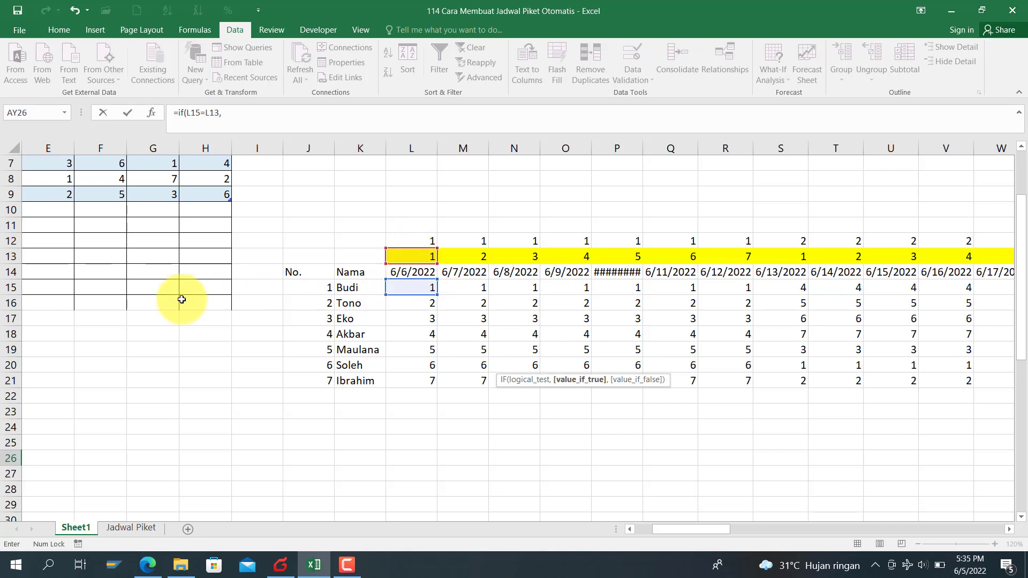
{"action": "left_click", "coordinate": [405, 273]}
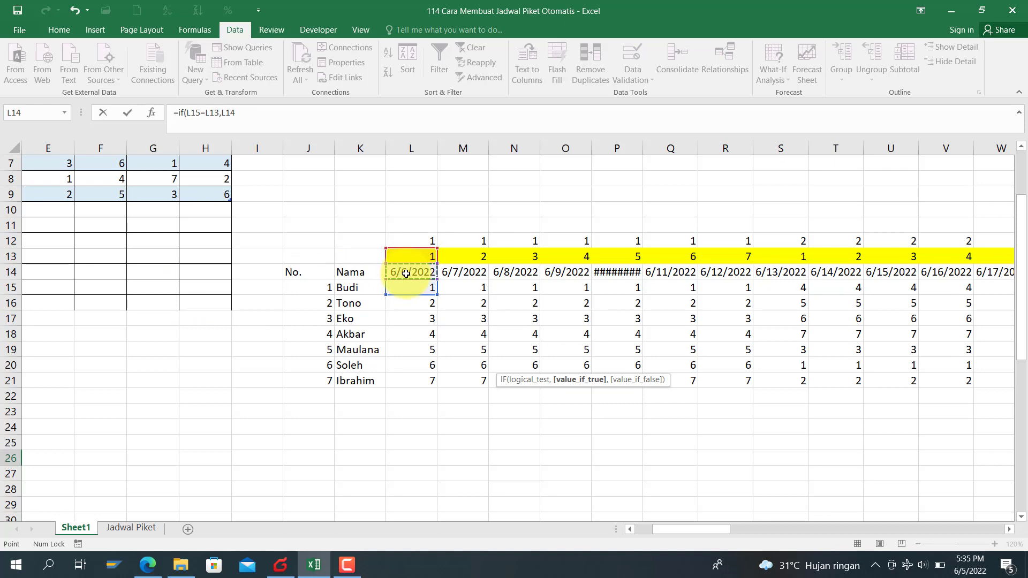
{"action": "type", "text": ","}
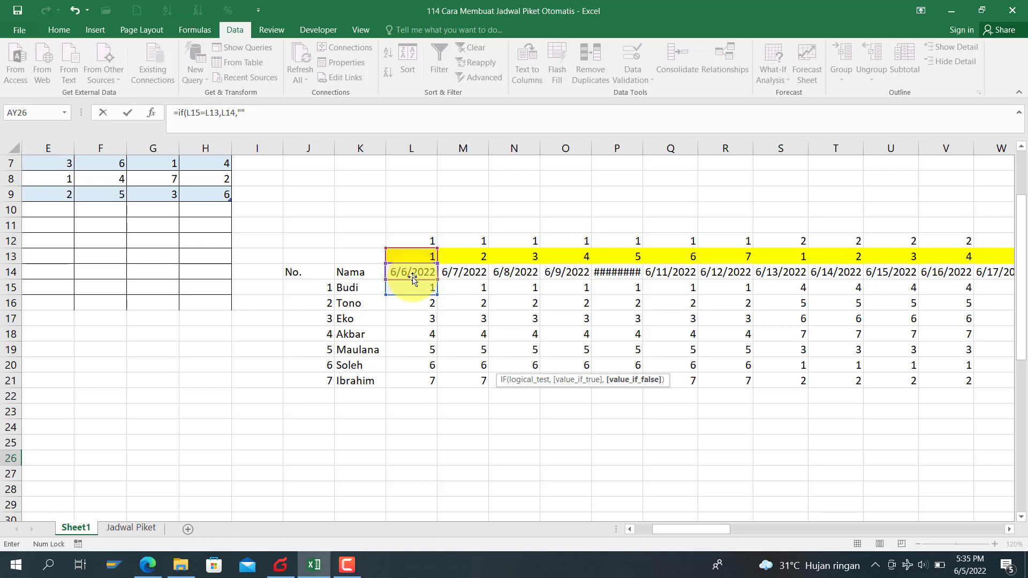
{"action": "type", "text": "\"\")"}
{"action": "key", "text": "Return"}
{"action": "key", "text": "Up"}
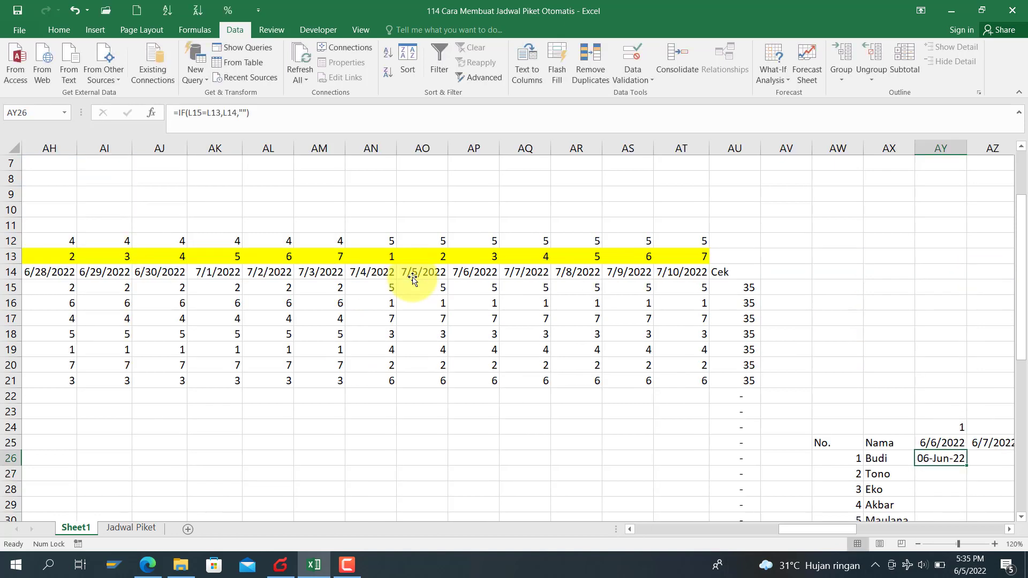
Step: Lock the header rows in the AY26 formula as L$13 and L$14, and commit it
{"action": "left_click_drag", "start_coordinate": [801, 528], "coordinate": [661, 522]}
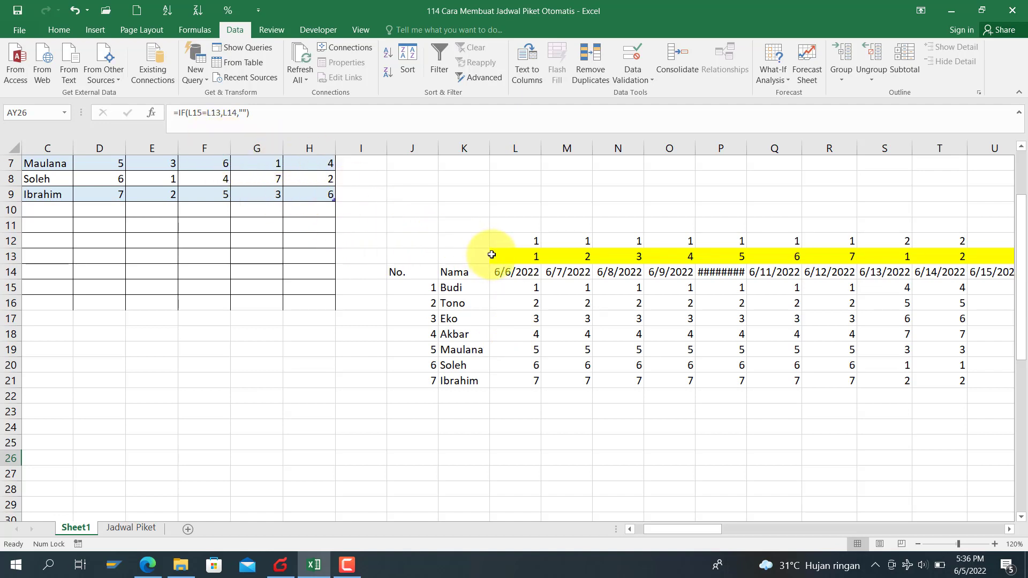
{"action": "left_click", "coordinate": [212, 113]}
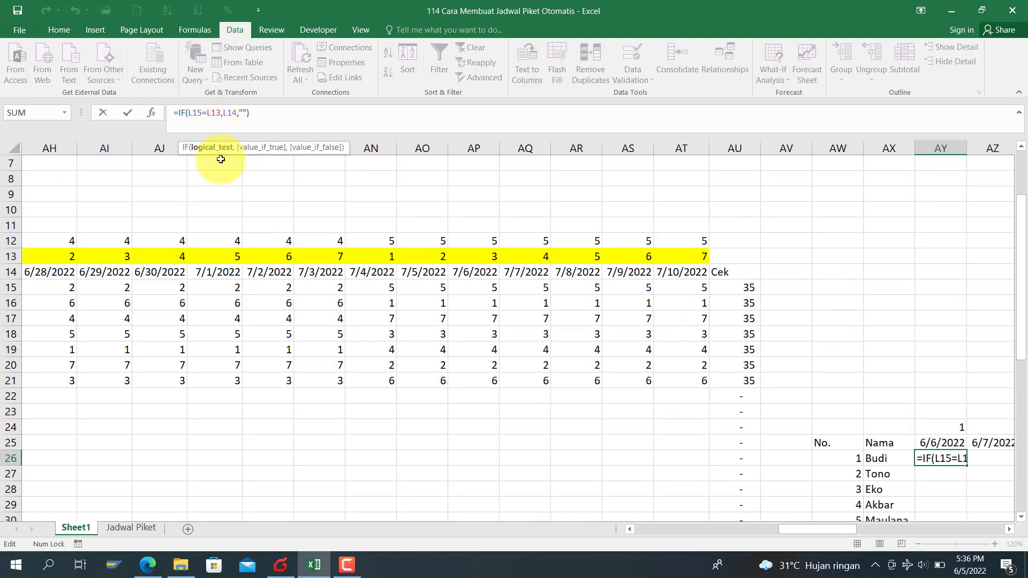
{"action": "type", "text": "$"}
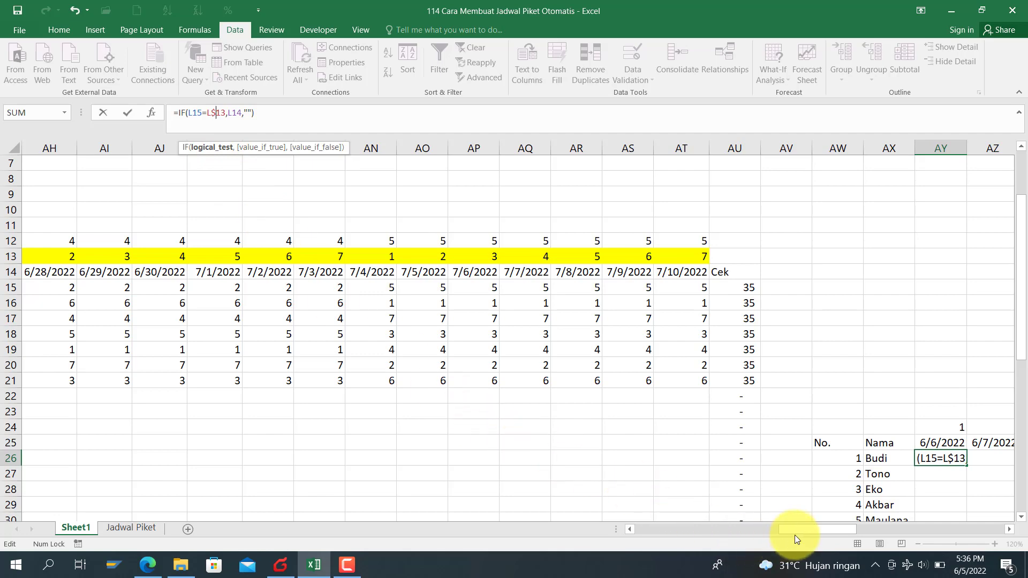
{"action": "left_click_drag", "start_coordinate": [795, 532], "coordinate": [596, 532]}
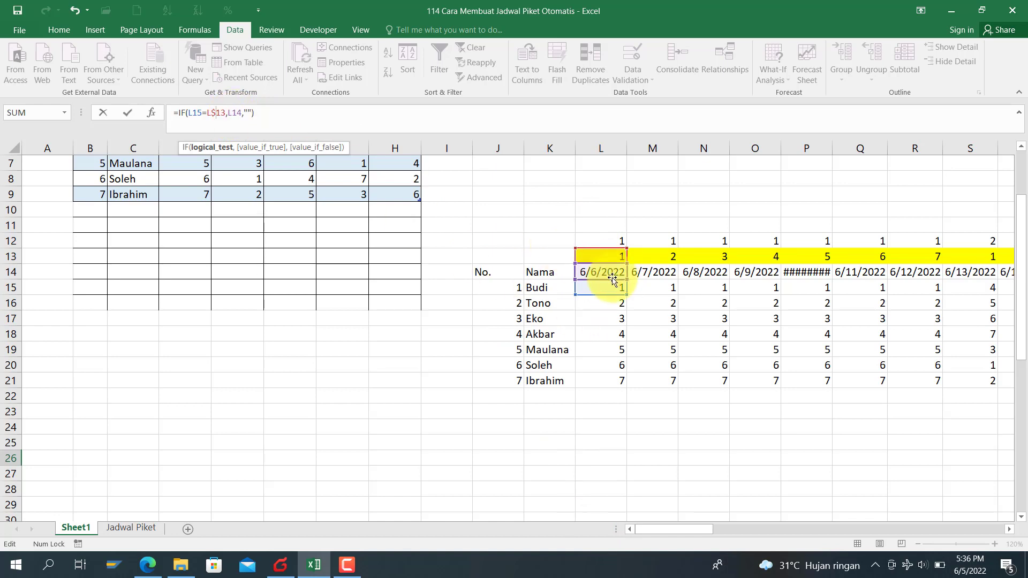
{"action": "left_click", "coordinate": [233, 114]}
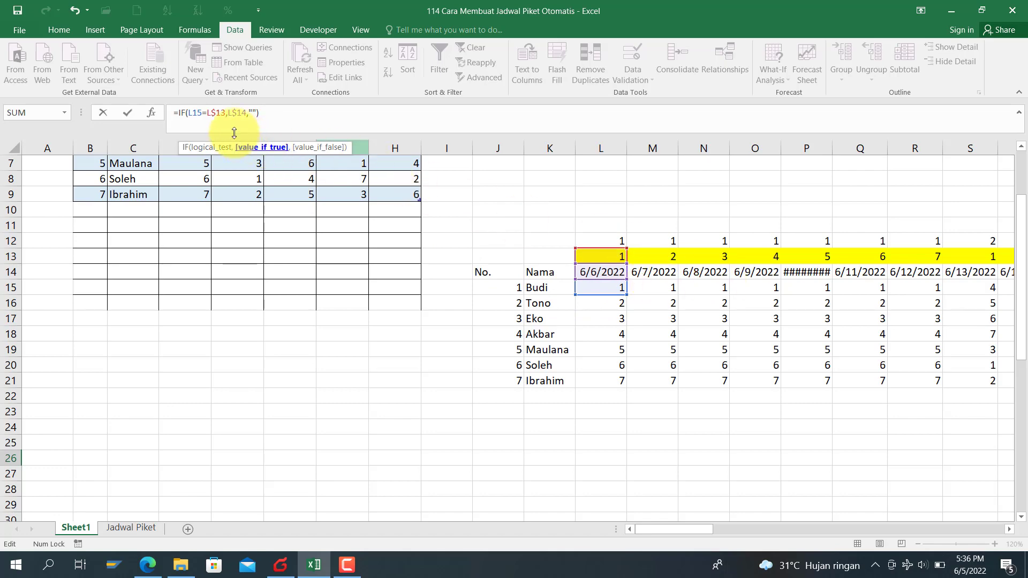
{"action": "key", "text": "Return"}
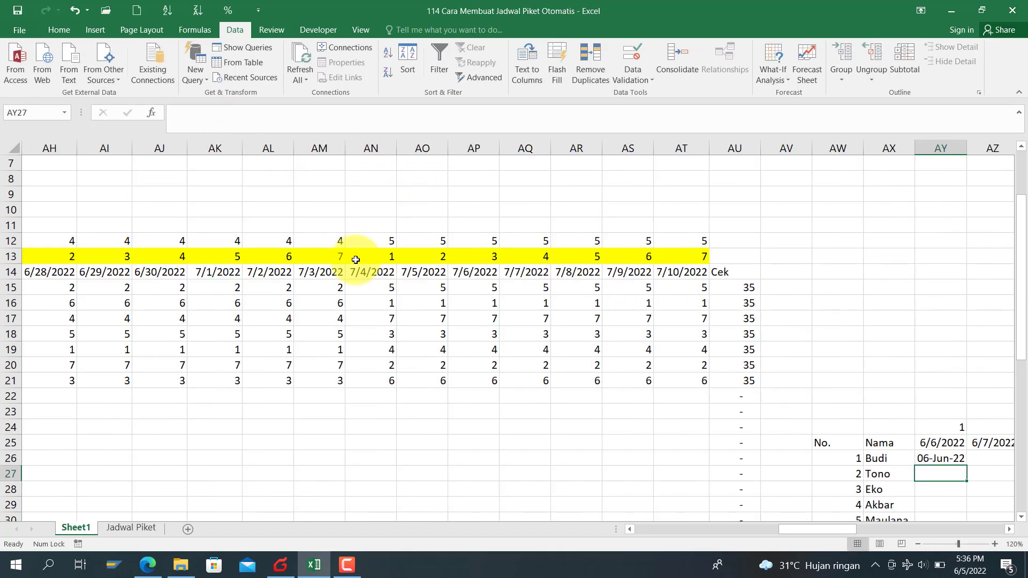
Step: Fill the AY26 formula down to row 32 and across all dates to column CG
{"action": "left_click", "coordinate": [942, 458]}
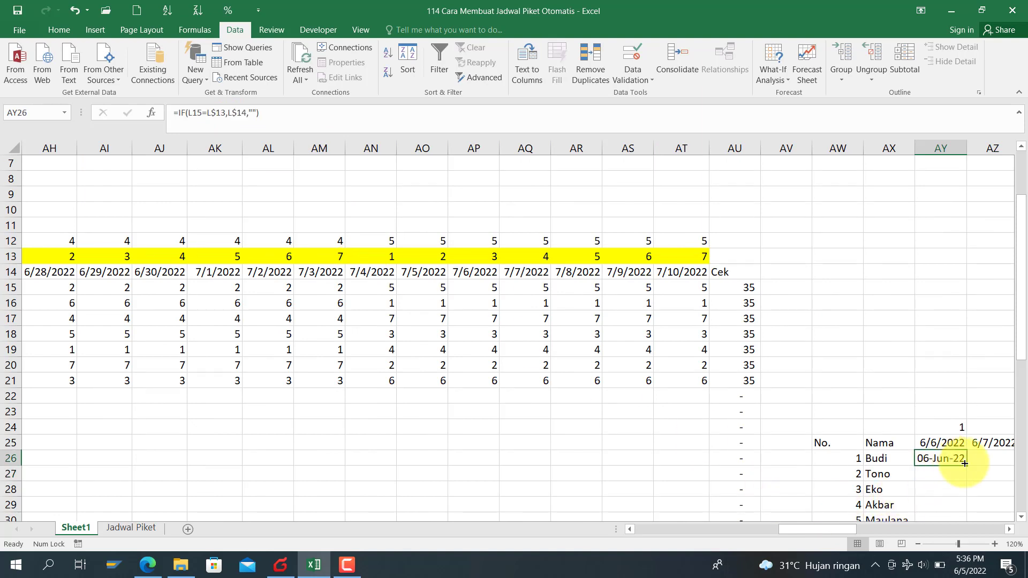
{"action": "mouse_move", "coordinate": [966, 465]}
{"action": "left_mouse_down"}
{"action": "mouse_move", "coordinate": [948, 536]}
{"action": "mouse_move", "coordinate": [924, 465]}
{"action": "mouse_move", "coordinate": [964, 482]}
{"action": "mouse_move", "coordinate": [1023, 481]}
{"action": "mouse_move", "coordinate": [982, 463]}
{"action": "left_mouse_up"}
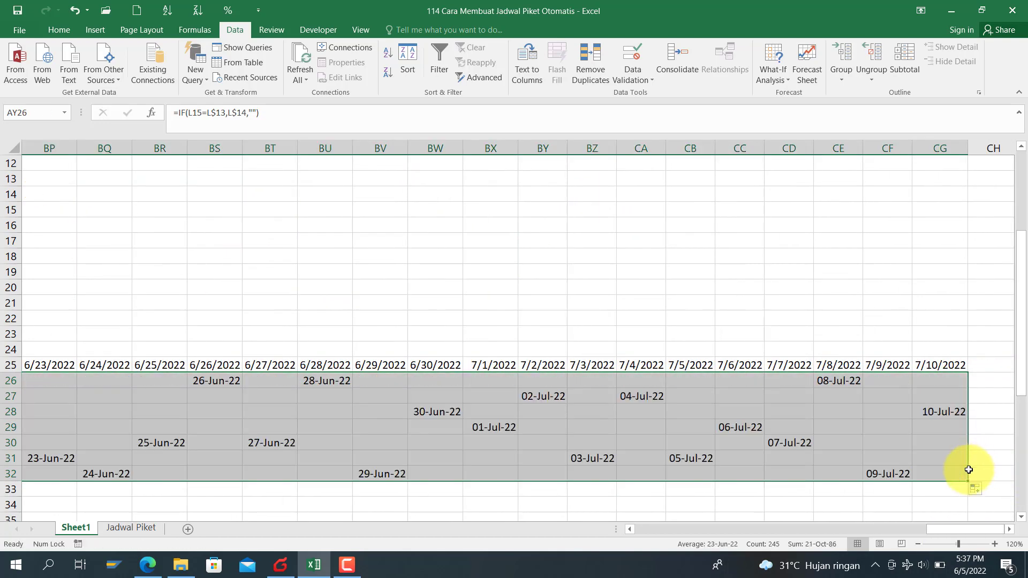
{"action": "left_click_drag", "start_coordinate": [941, 531], "coordinate": [830, 526]}
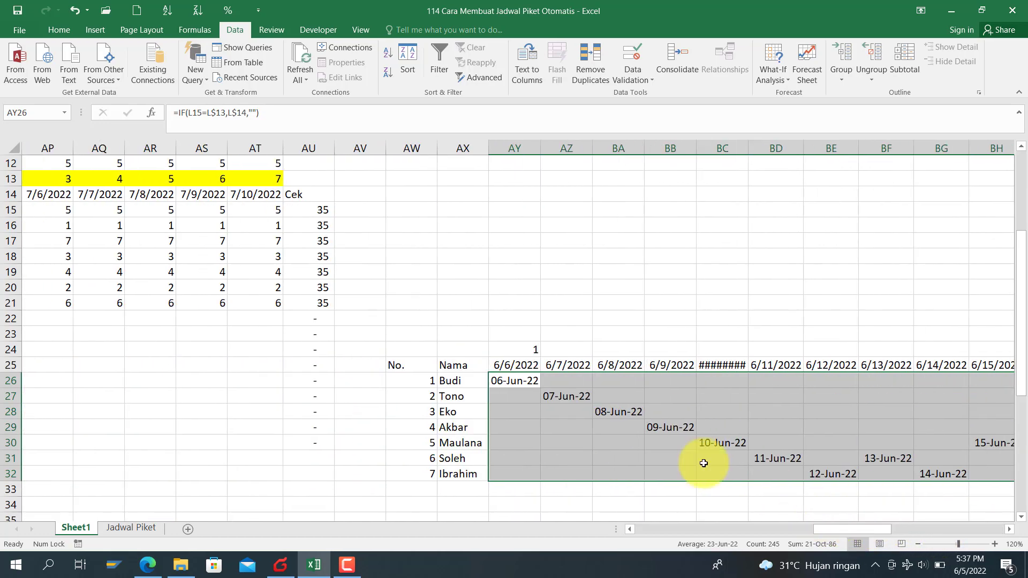
{"action": "left_click", "coordinate": [515, 380]}
Step: On the Jadwal Piket sheet, link cell B3 with =Sheet1!B3 and fill the link through C11
{"action": "left_click", "coordinate": [122, 527]}
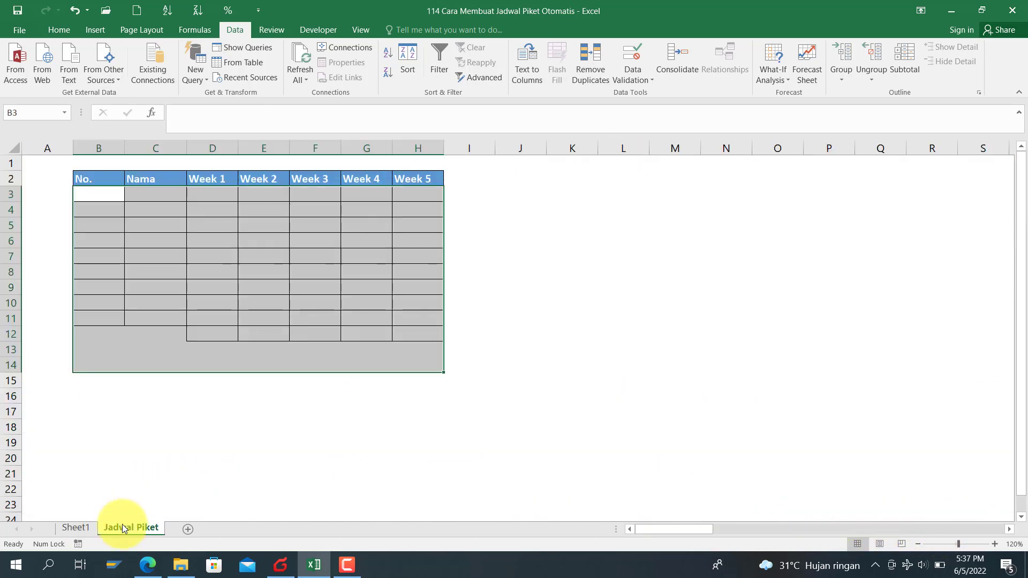
{"action": "left_click", "coordinate": [106, 195]}
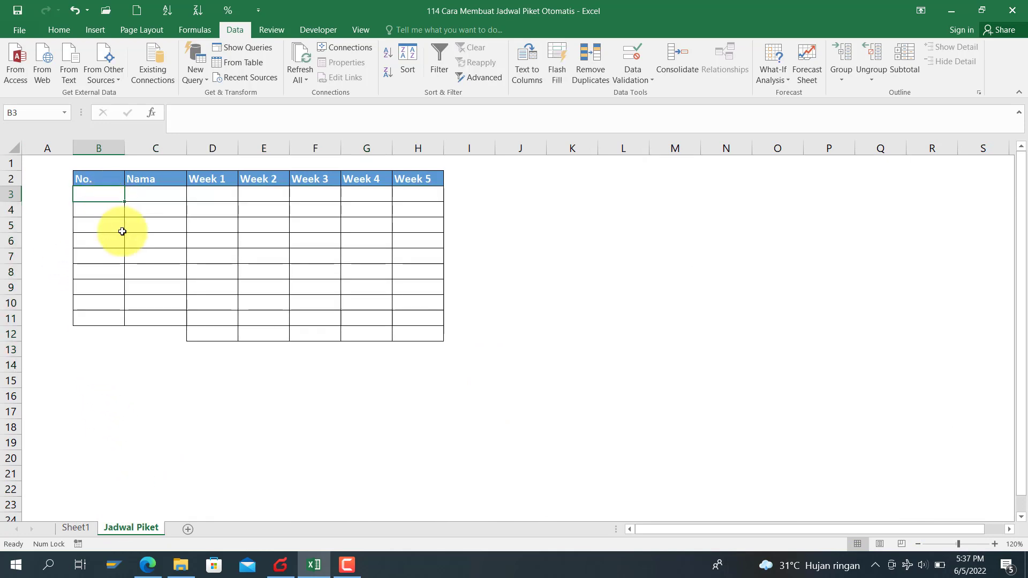
{"action": "type", "text": "="}
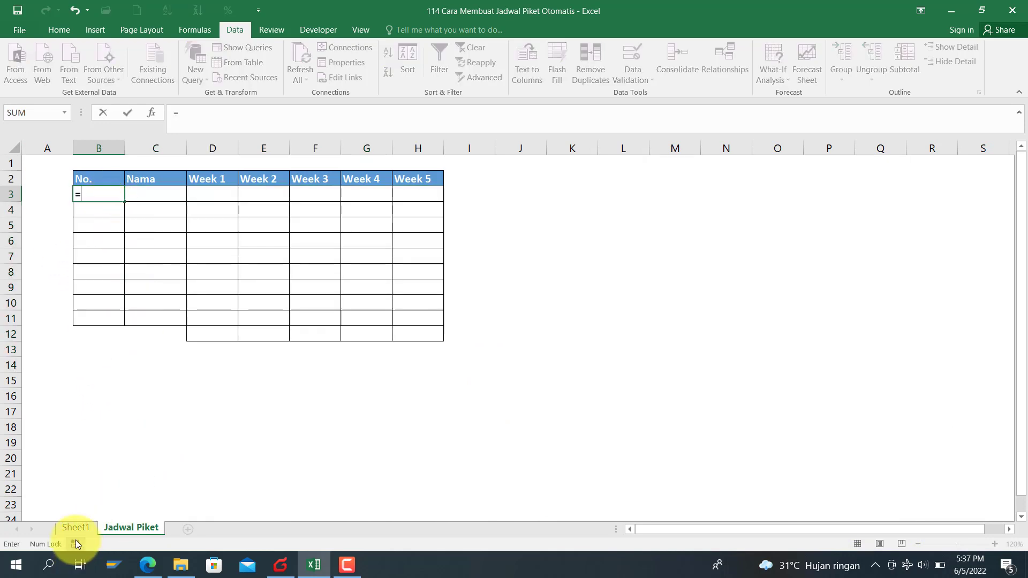
{"action": "left_click", "coordinate": [77, 529]}
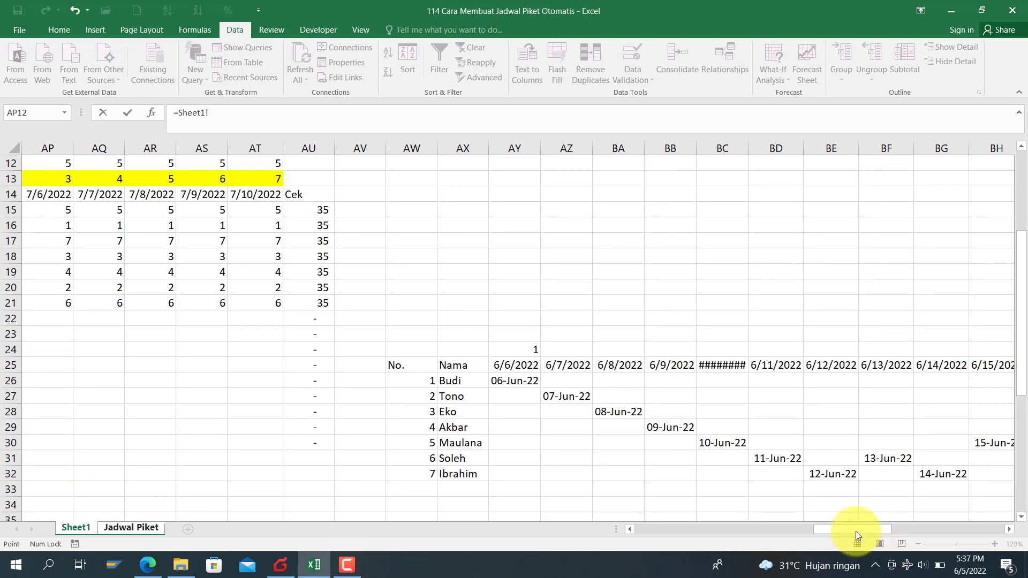
{"action": "left_click_drag", "start_coordinate": [855, 531], "coordinate": [523, 534]}
{"action": "scroll", "coordinate": [401, 452], "scroll_direction": "up", "scroll_amount": 4}
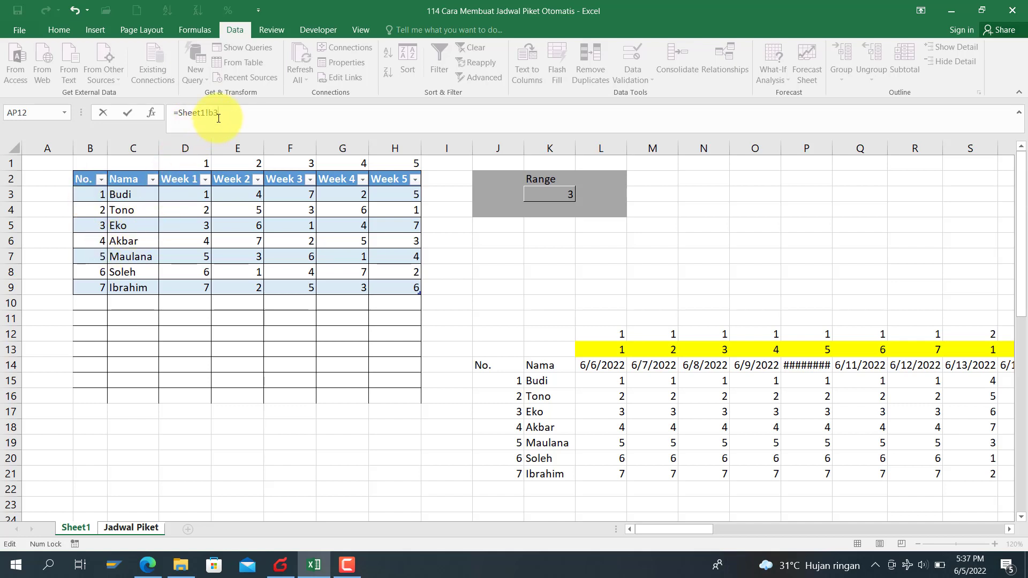
{"action": "key", "text": "Return"}
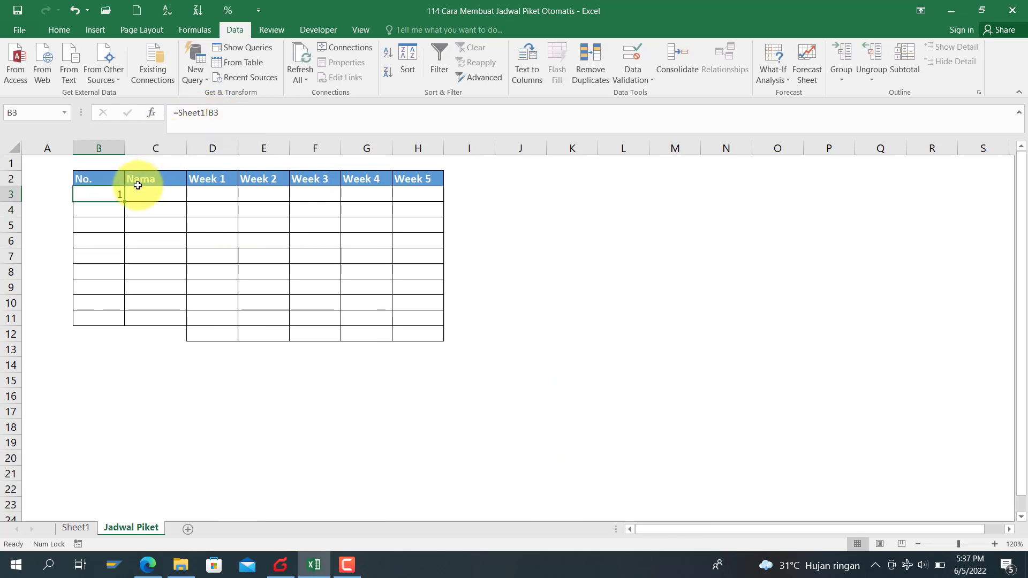
{"action": "left_click_drag", "start_coordinate": [124, 201], "coordinate": [184, 325]}
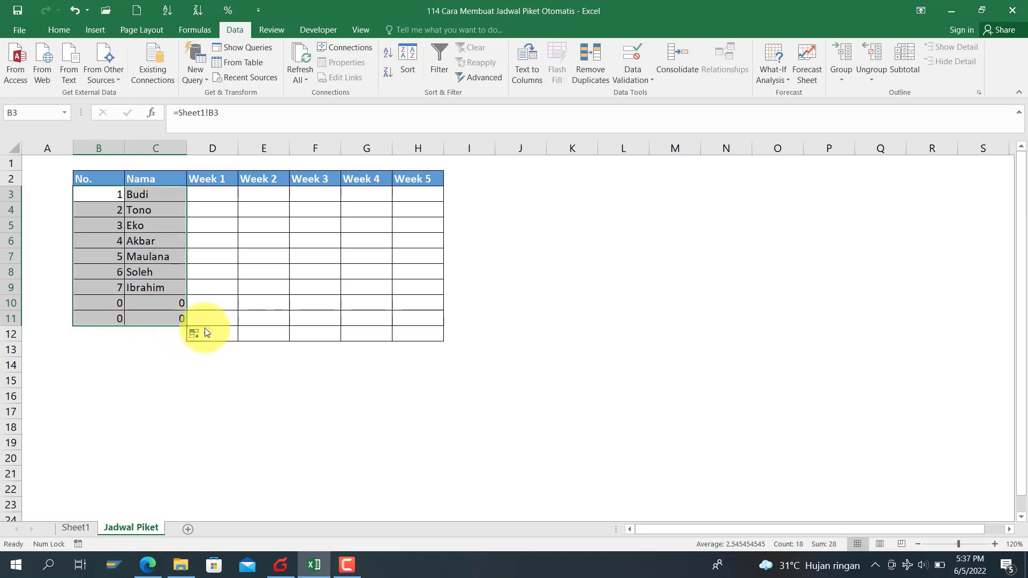
Step: Start a SMALL formula in D3, Budi's Week 1 cell, with Sheet1!AY26:CG26 as its array
{"action": "left_click", "coordinate": [220, 195]}
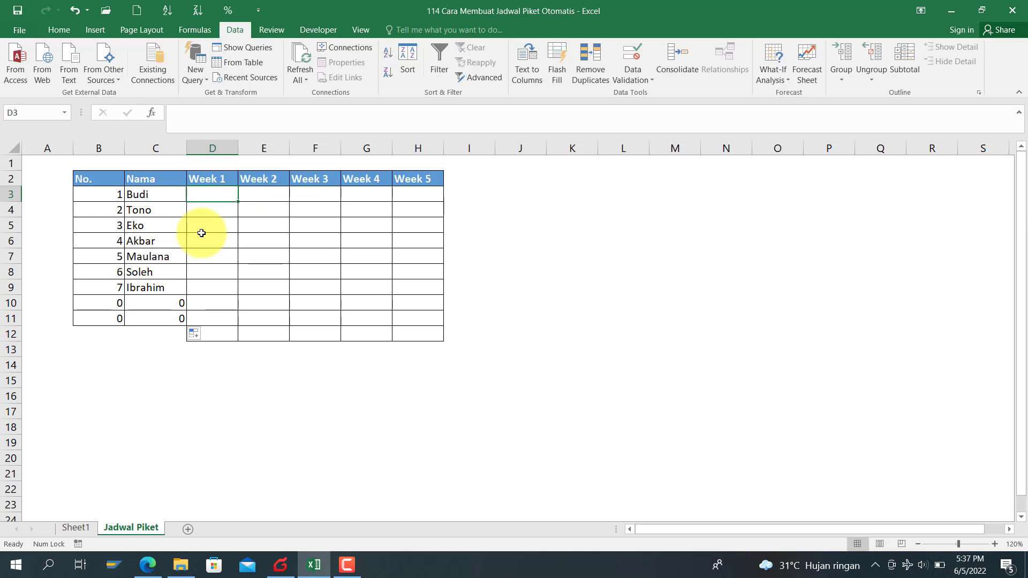
{"action": "type", "text": "="}
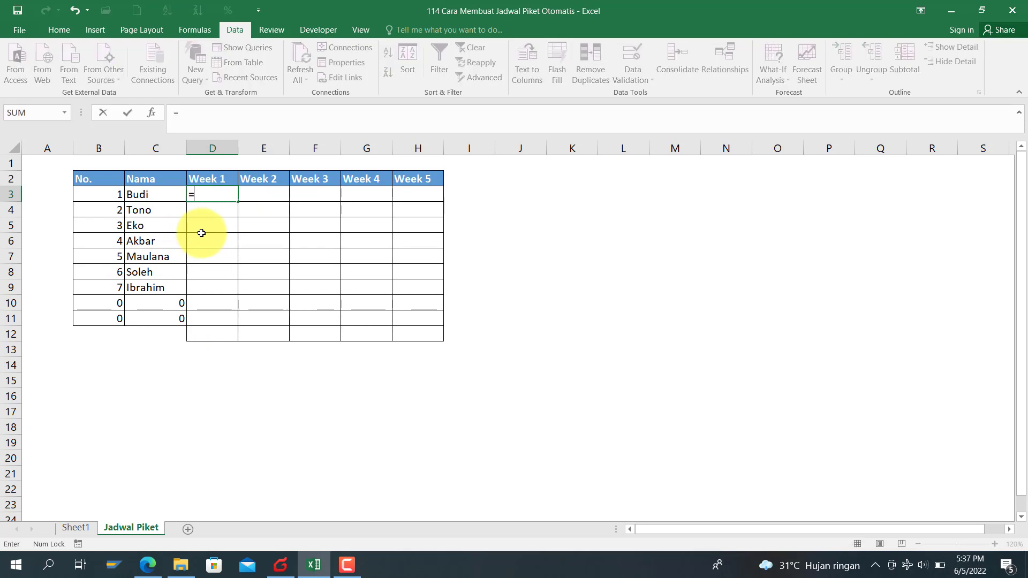
{"action": "type", "text": "small"}
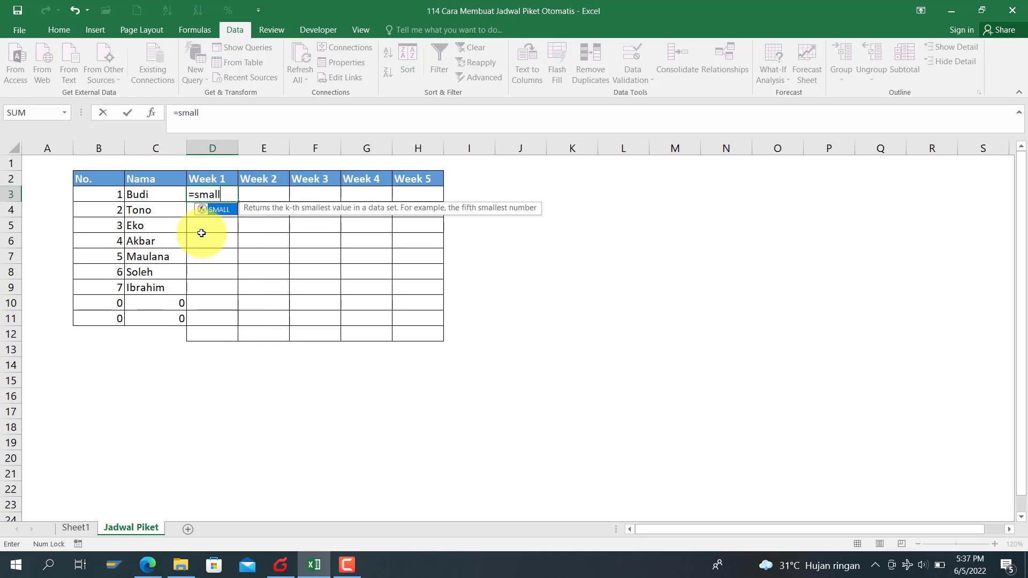
{"action": "type", "text": "("}
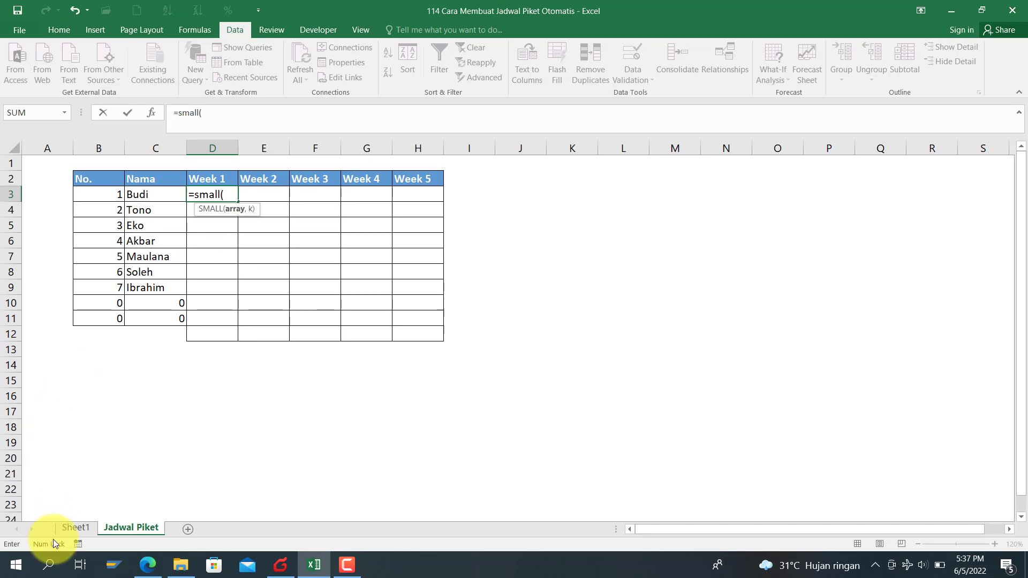
{"action": "left_click", "coordinate": [66, 526]}
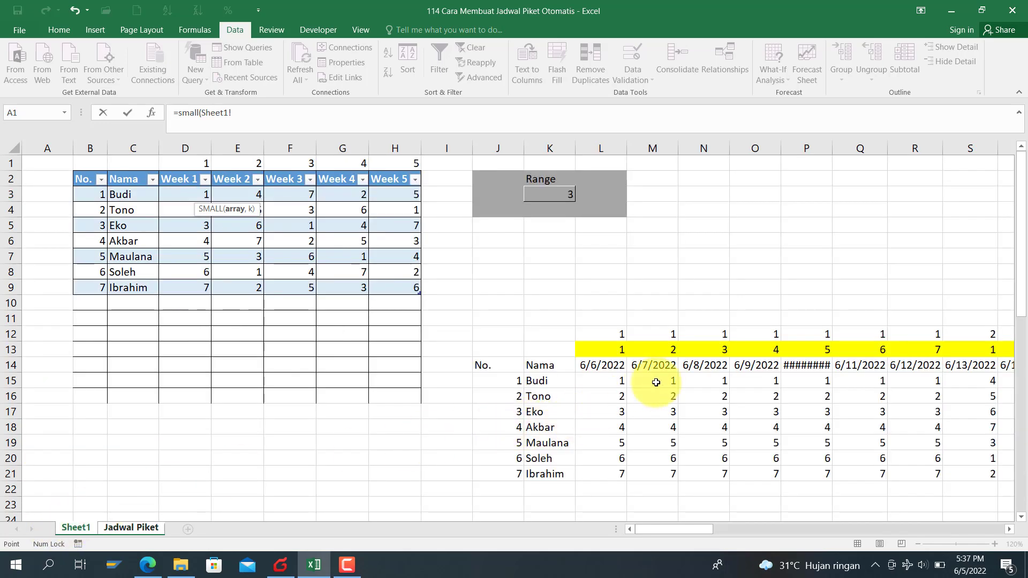
{"action": "scroll", "coordinate": [702, 514], "scroll_direction": "down", "scroll_amount": 2}
{"action": "left_click_drag", "start_coordinate": [696, 530], "coordinate": [883, 514]}
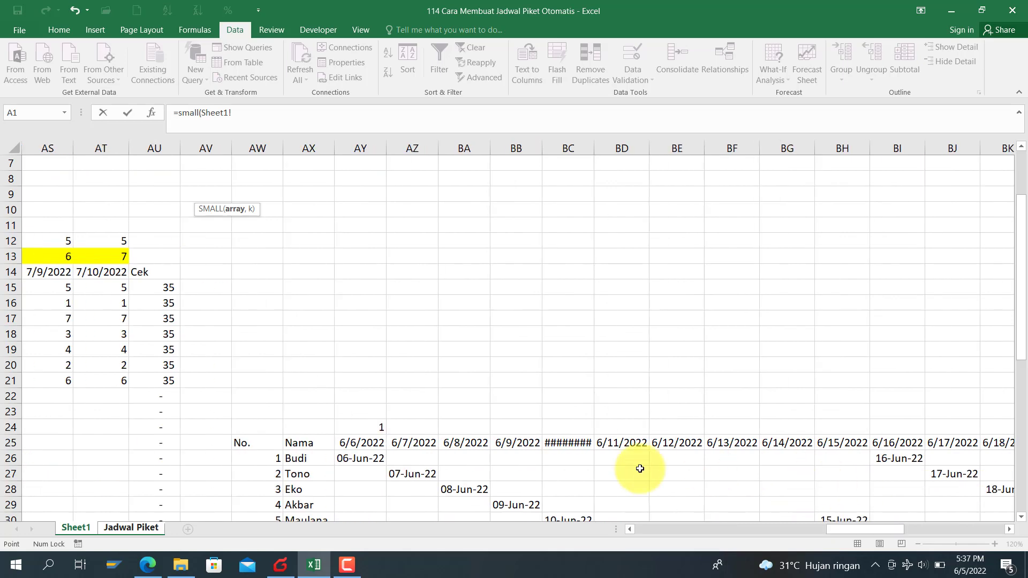
{"action": "left_click", "coordinate": [379, 457]}
{"action": "key", "text": "shift+Right"}
{"action": "key", "text": "shift+Right"}
{"action": "key", "text": "shift+Right"}
{"action": "key", "text": "shift+Right"}
{"action": "key", "text": "shift+Right"}
{"action": "key", "text": "shift+Right"}
{"action": "key", "text": "shift+Right"}
{"action": "key", "text": "shift+Right"}
{"action": "key", "text": "shift+Right"}
{"action": "key", "text": "shift+Right"}
{"action": "key", "text": "shift+Right"}
{"action": "key", "text": "shift+Right"}
{"action": "key", "text": "shift+Right"}
{"action": "key", "text": "shift+Right"}
{"action": "key", "text": "shift+Right"}
{"action": "key", "text": "shift+Right"}
{"action": "key", "text": "shift+Right"}
{"action": "key", "text": "shift+Right"}
{"action": "key", "text": "shift+Right"}
{"action": "key", "text": "shift+Right"}
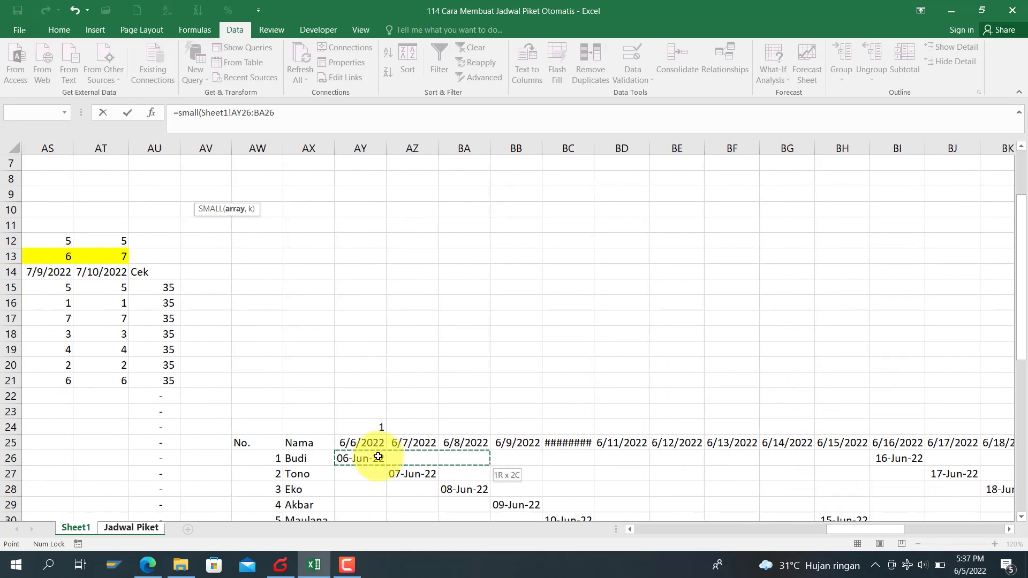
{"action": "key", "text": "shift+Right"}
{"action": "key", "text": "shift+Right"}
{"action": "key", "text": "shift+Right"}
{"action": "key", "text": "shift+Right"}
{"action": "key", "text": "shift+Right"}
{"action": "key", "text": "shift+Right"}
{"action": "key", "text": "shift+Right"}
{"action": "key", "text": "shift+Right"}
{"action": "key", "text": "shift+Right"}
{"action": "key", "text": "shift+Right"}
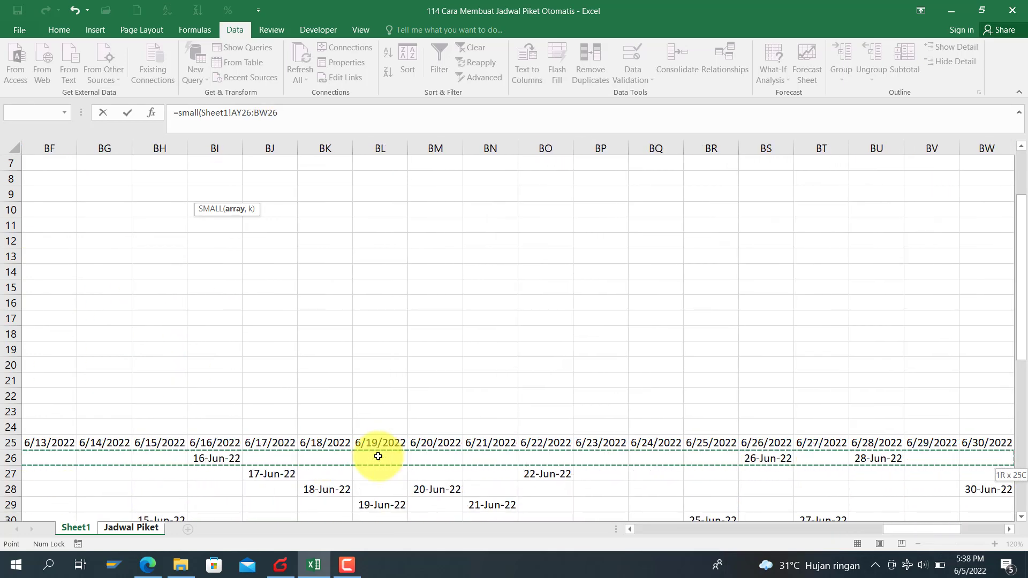
{"action": "key", "text": "shift+Right"}
{"action": "key", "text": "shift+Right"}
{"action": "key", "text": "shift+Right"}
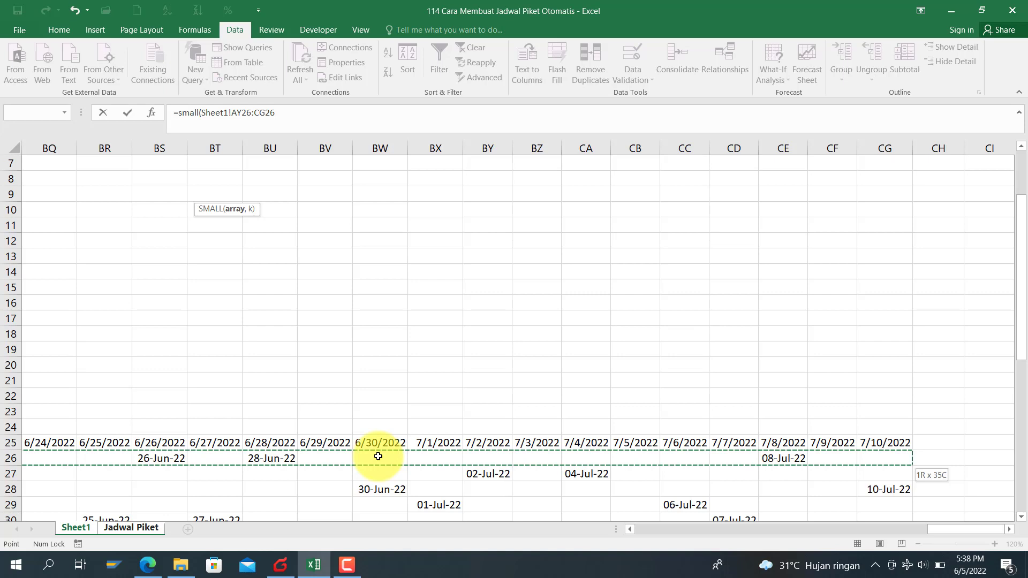
Step: Lock the columns of the SMALL array so it reads Sheet1!$AY26:$CG26
{"action": "left_click", "coordinate": [231, 114]}
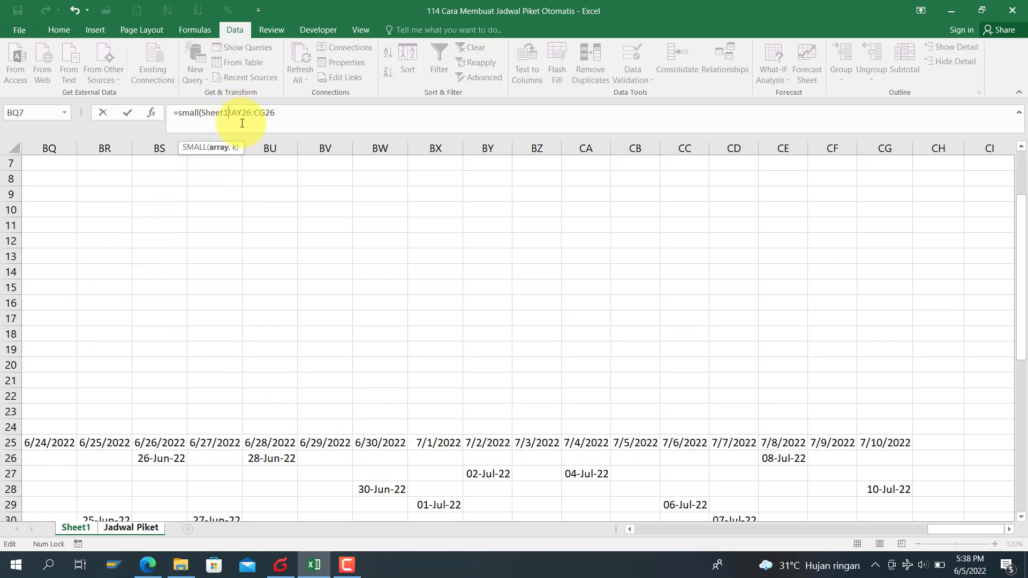
{"action": "left_click", "coordinate": [233, 114]}
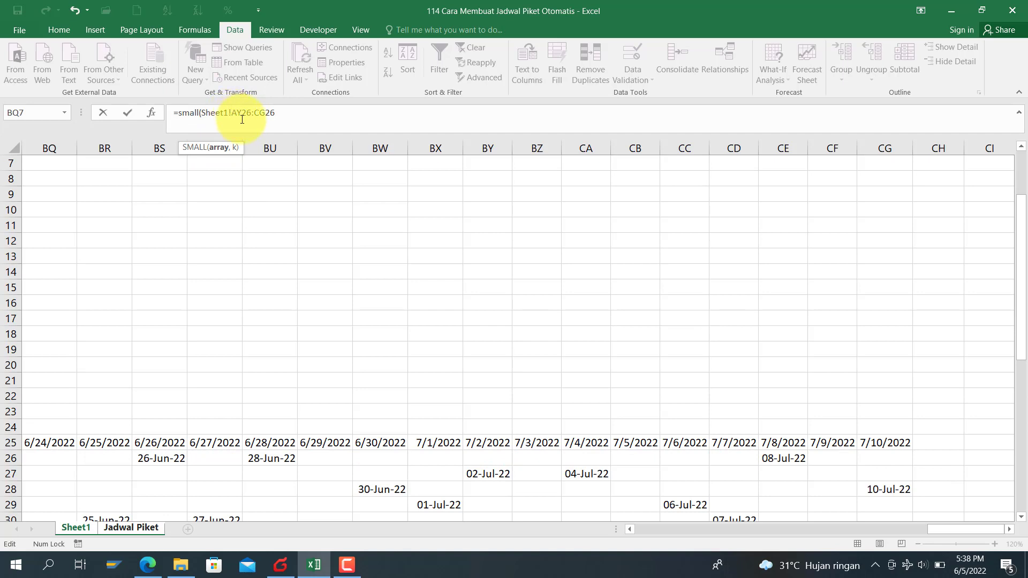
{"action": "type", "text": "$"}
{"action": "left_click", "coordinate": [261, 113]}
{"action": "type", "text": "$"}
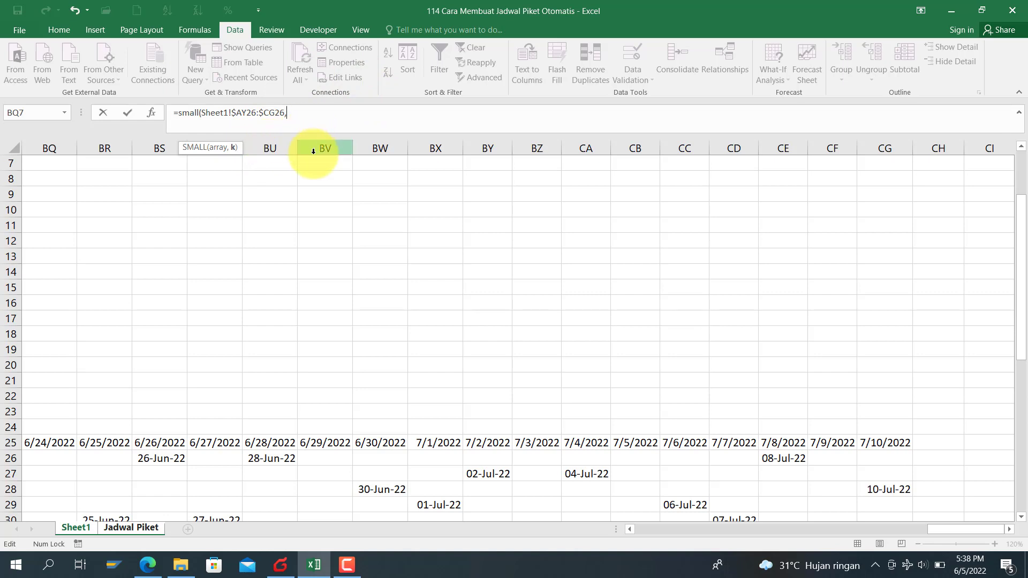
Step: Add COLUMNS('Jadwal Piket'!D2:D2) as the k argument of SMALL and close the formula's brackets
{"action": "type", "text": "columns("}
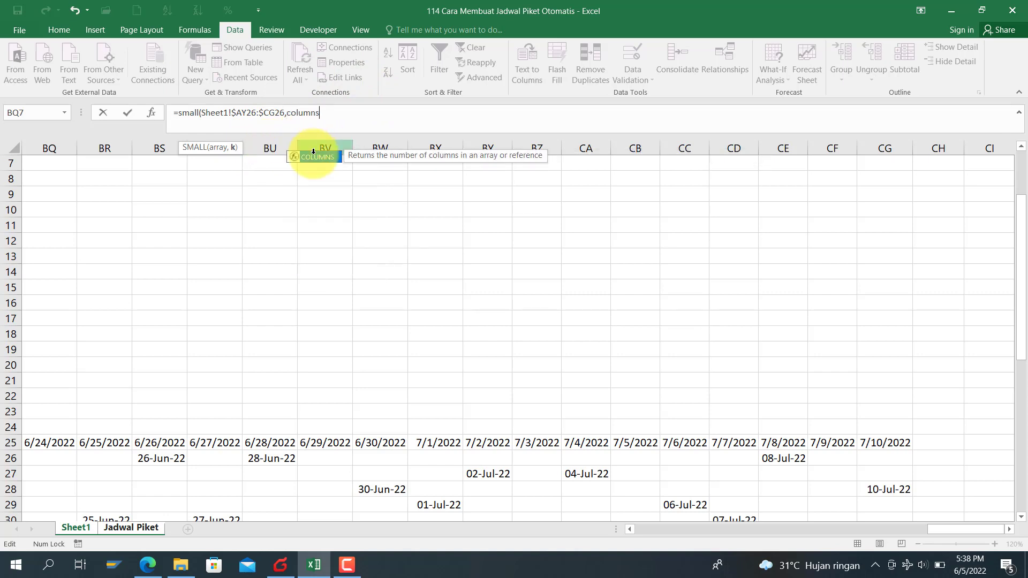
{"action": "left_click", "coordinate": [146, 528]}
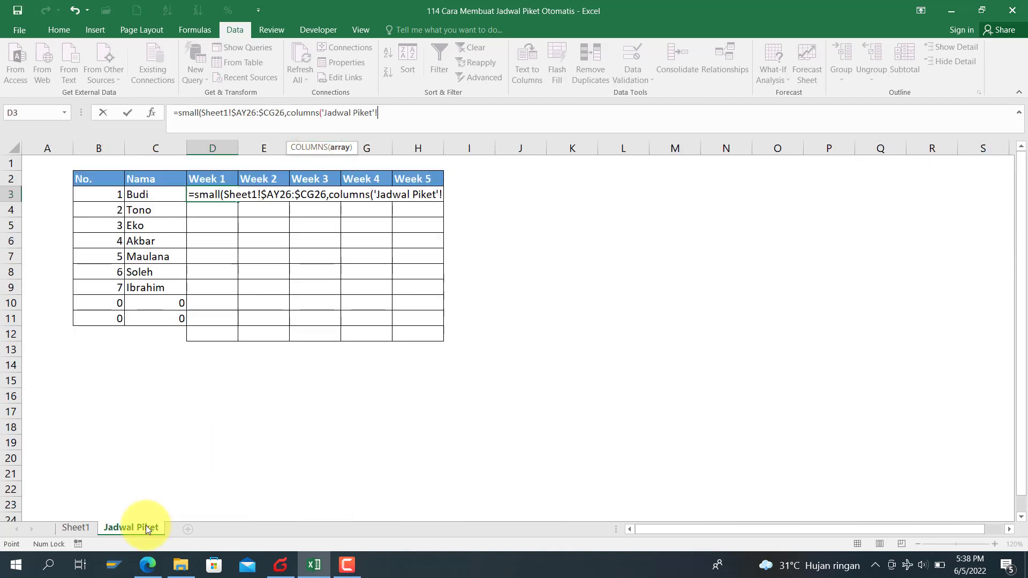
{"action": "left_click", "coordinate": [218, 174]}
{"action": "key", "text": "F8"}
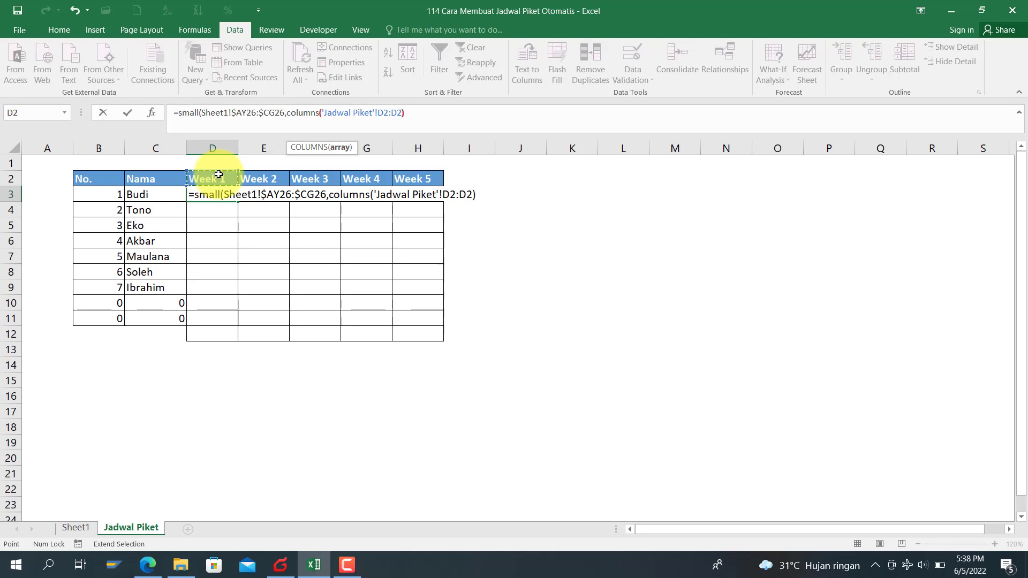
{"action": "type", "text": ")"}
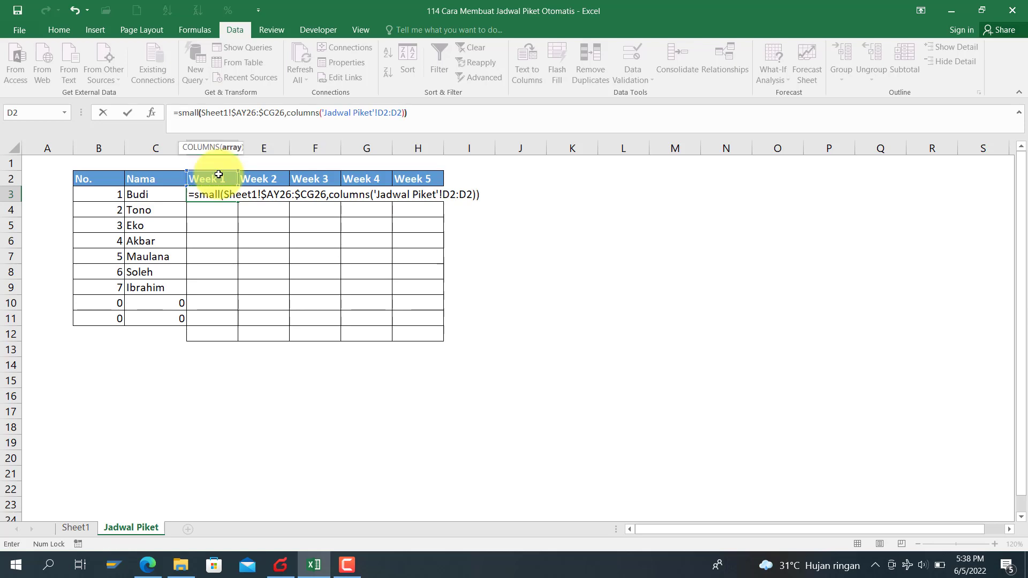
Step: Lock the COLUMNS range as $D$2:$D2 and commit the formula in D3
{"action": "left_click", "coordinate": [382, 112]}
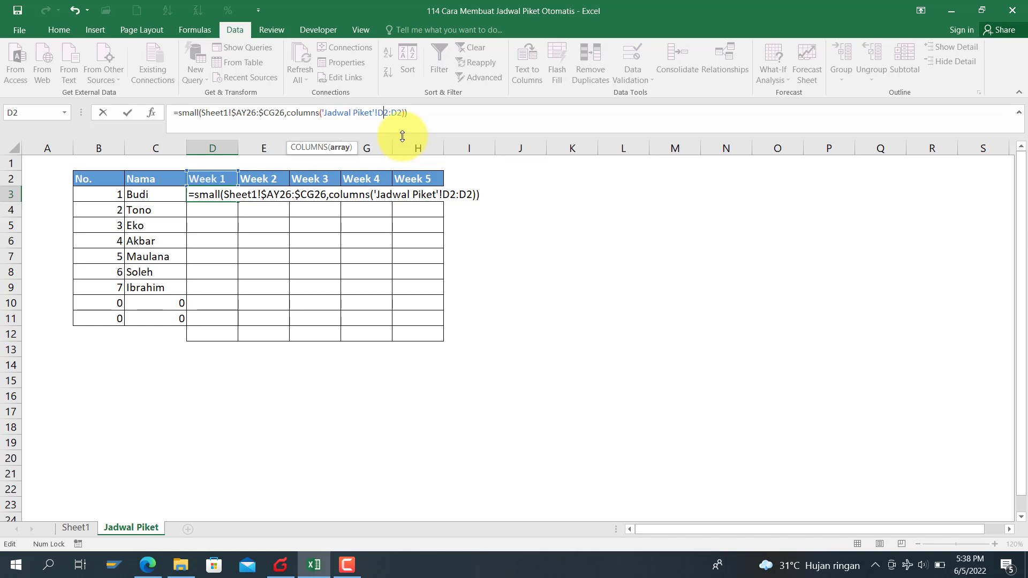
{"action": "type", "text": "$"}
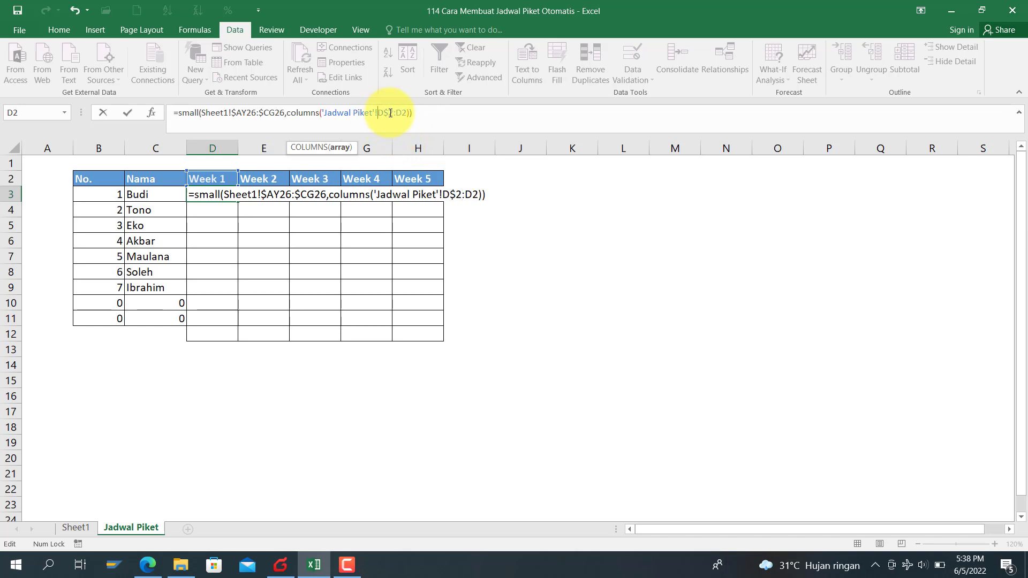
{"action": "left_click", "coordinate": [377, 112]}
{"action": "type", "text": "$"}
{"action": "left_click", "coordinate": [403, 113]}
{"action": "type", "text": "$"}
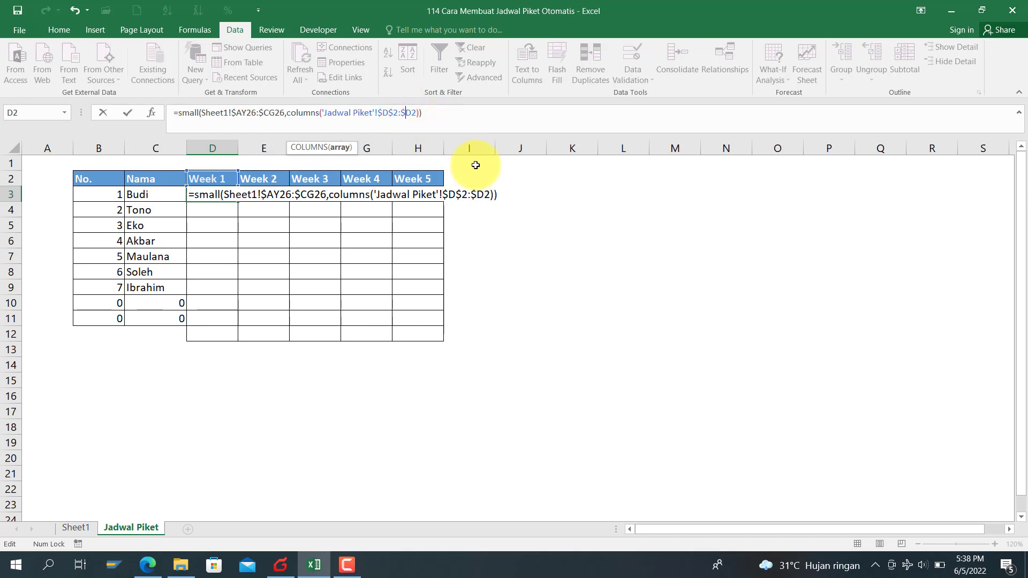
{"action": "key", "text": "Return"}
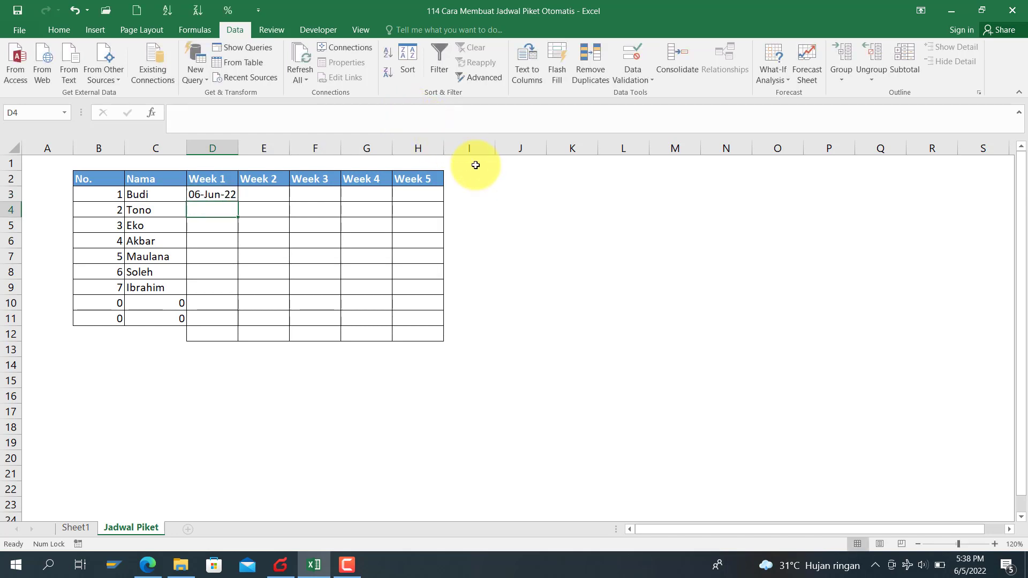
Step: Fill the D3 formula across to Week 5 and down to row 9
{"action": "left_click", "coordinate": [212, 194]}
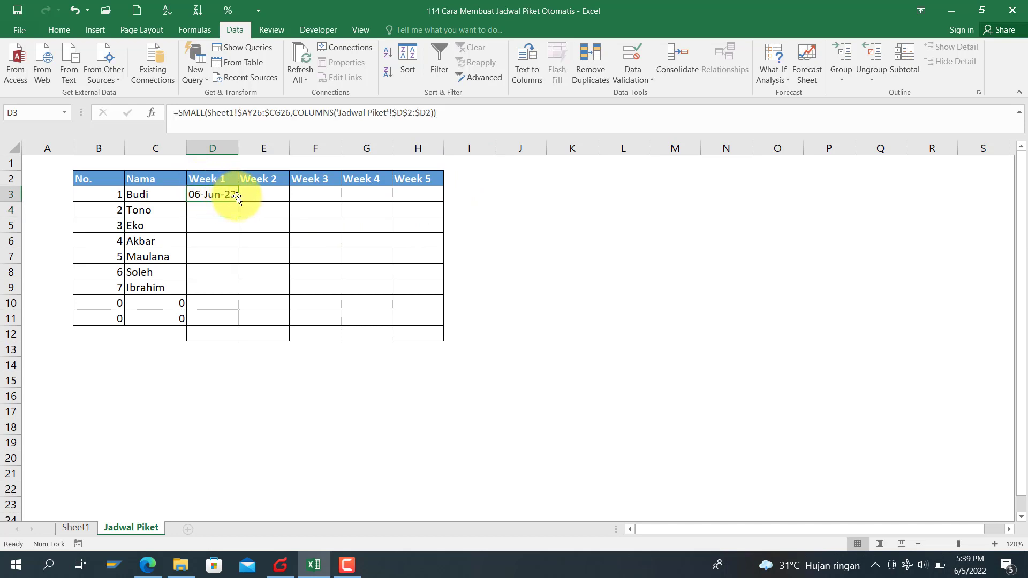
{"action": "left_click_drag", "start_coordinate": [238, 199], "coordinate": [431, 204]}
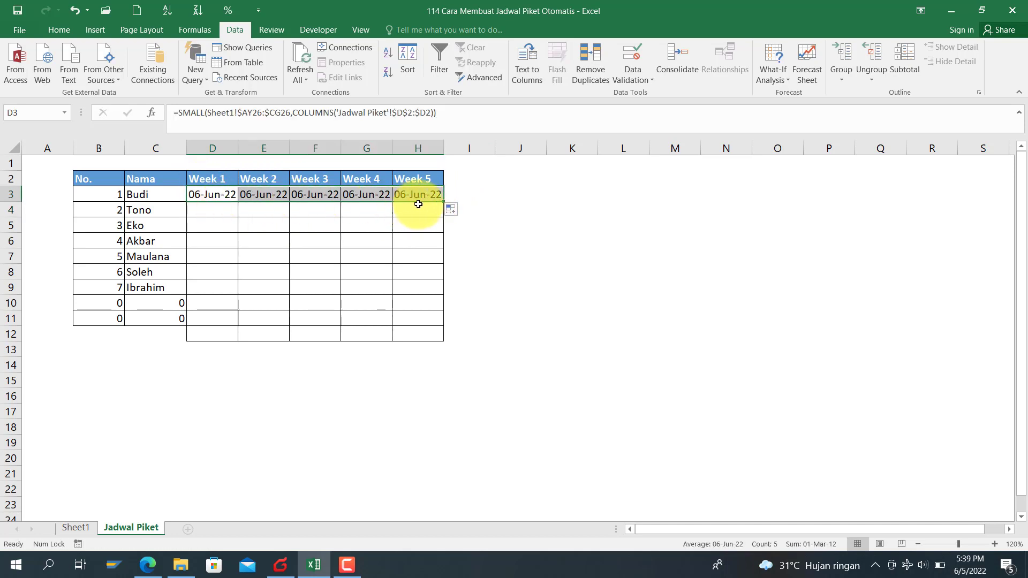
{"action": "left_click_drag", "start_coordinate": [443, 200], "coordinate": [420, 294]}
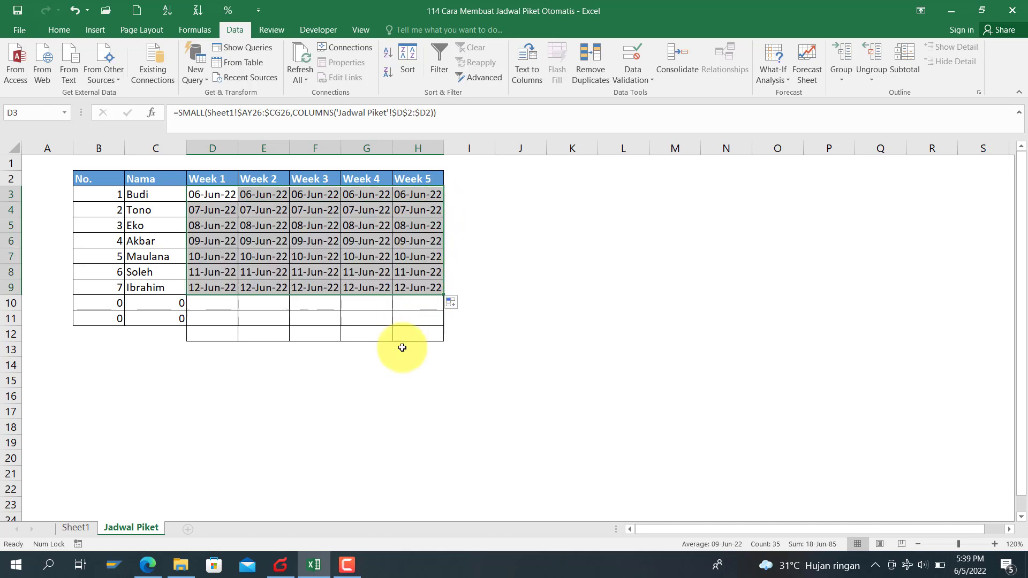
Step: Wrap the SMALL formula in D3 in IFERROR with "" as the error value
{"action": "left_click", "coordinate": [215, 196]}
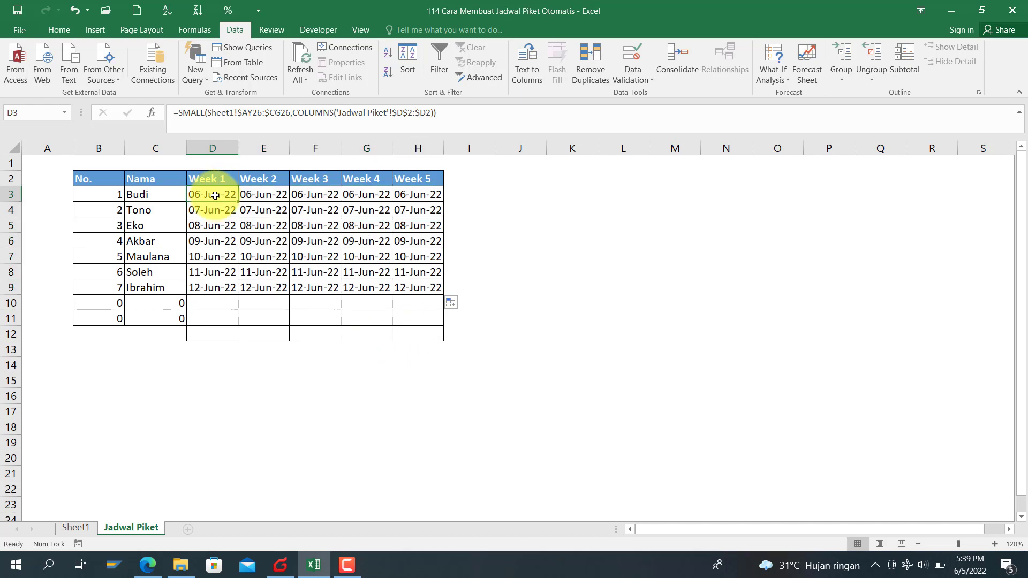
{"action": "left_click", "coordinate": [177, 113]}
{"action": "type", "text": "i"}
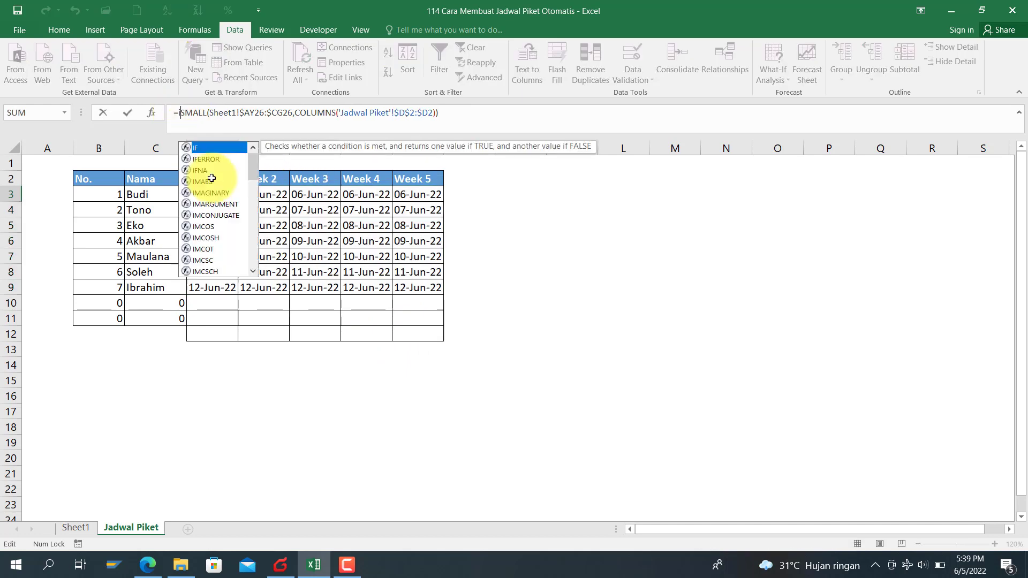
{"action": "type", "text": "ferror("}
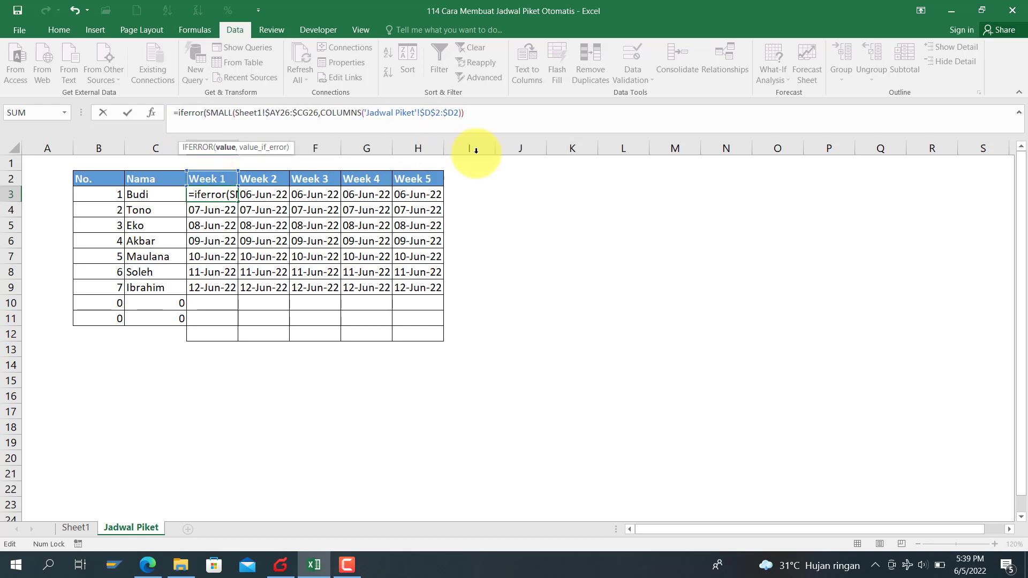
{"action": "left_click", "coordinate": [497, 116]}
{"action": "type", "text": ","}
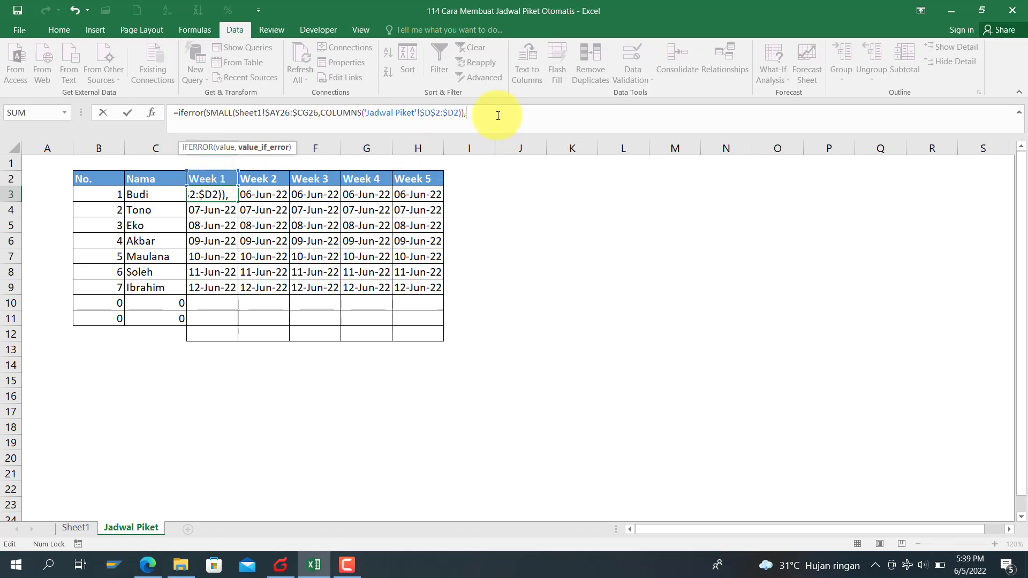
{"action": "type", "text": "\"\")"}
{"action": "key", "text": "Return"}
Step: Fill the IFERROR formula from D3 down the Week 1 column to D9
{"action": "left_click", "coordinate": [234, 200]}
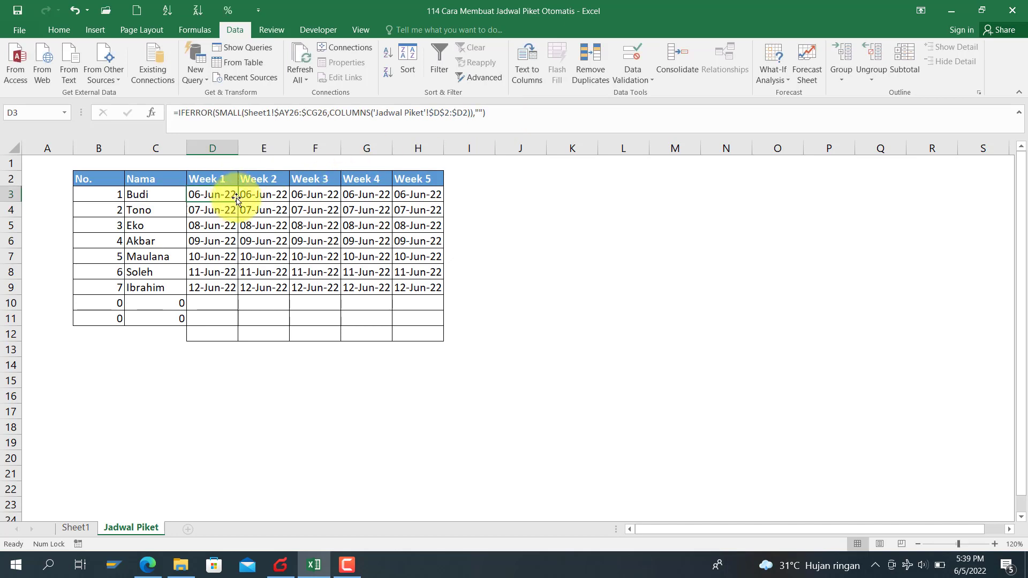
{"action": "left_click_drag", "start_coordinate": [237, 202], "coordinate": [225, 289]}
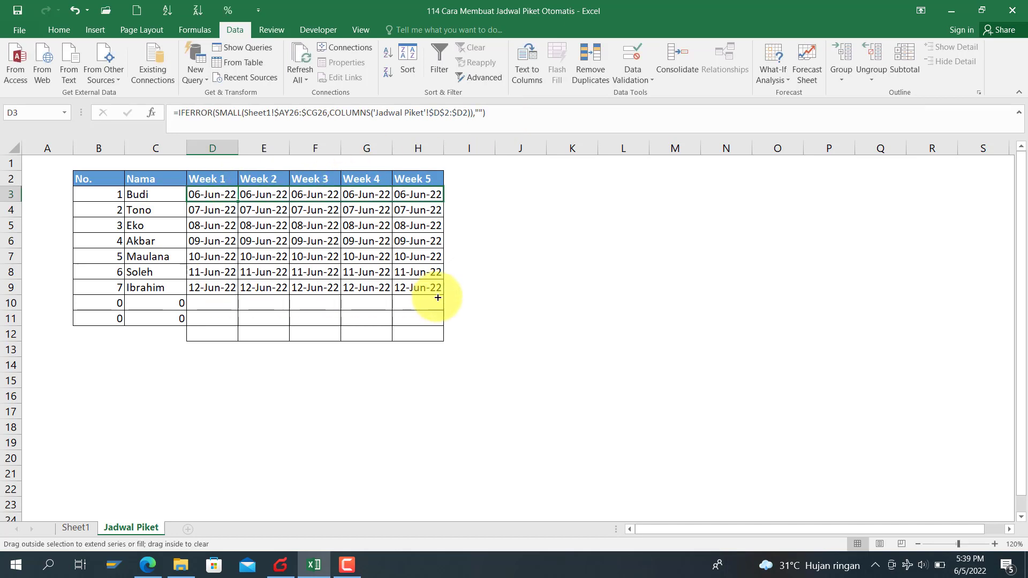
{"action": "left_click_drag", "start_coordinate": [233, 291], "coordinate": [235, 294]}
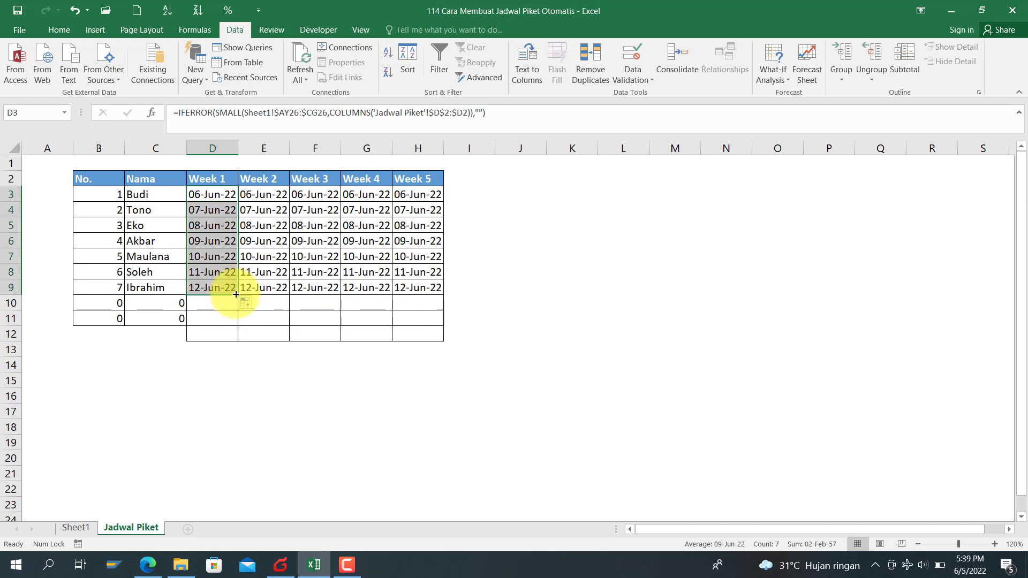
{"action": "left_click_drag", "start_coordinate": [218, 197], "coordinate": [219, 288]}
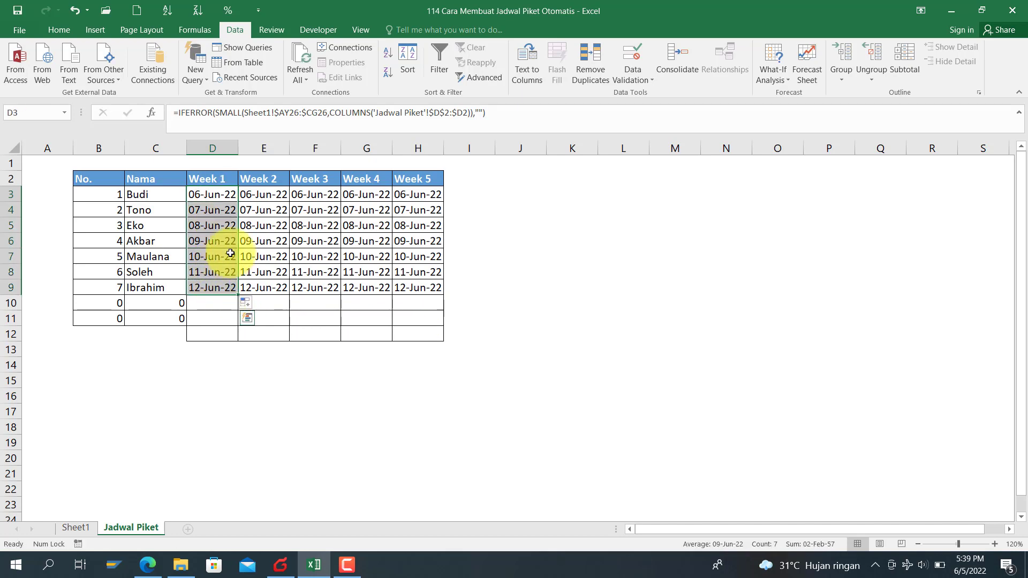
Step: Unlock the end column of the COLUMNS range in D3 so it reads $D$2:D2, and commit the formula
{"action": "left_click", "coordinate": [208, 195]}
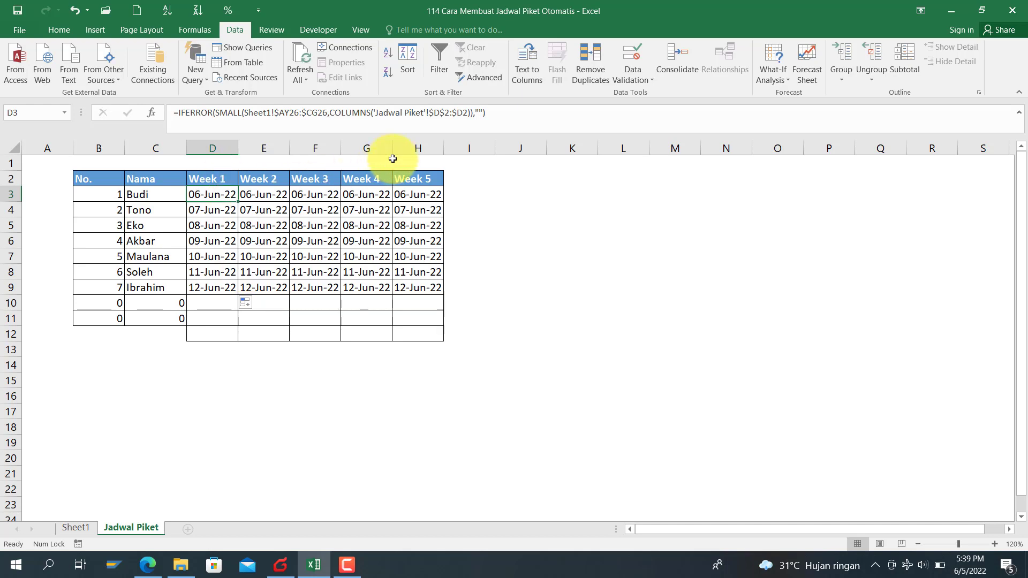
{"action": "left_click", "coordinate": [450, 126]}
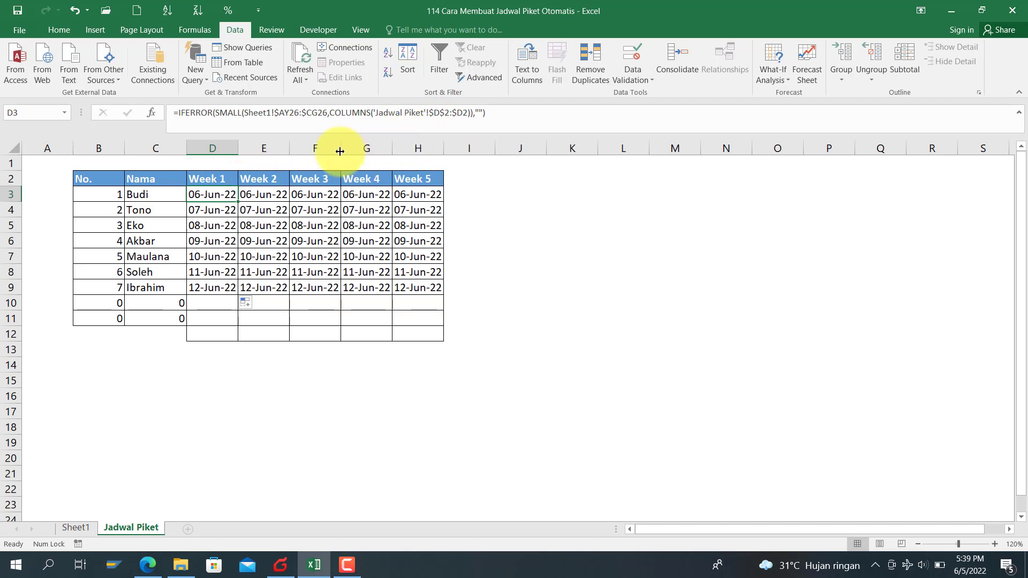
{"action": "left_click", "coordinate": [456, 112]}
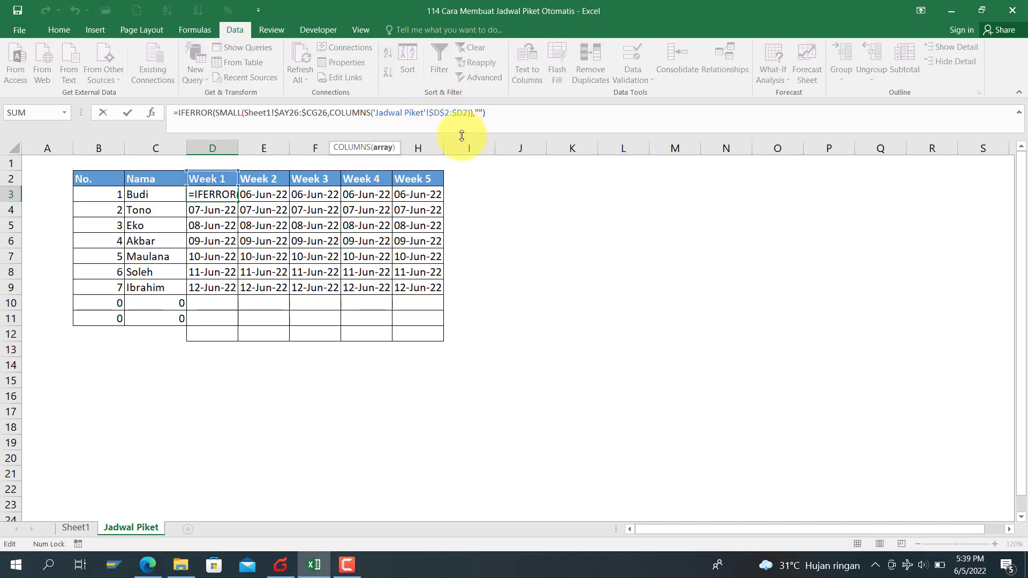
{"action": "key", "text": "BackSpace"}
{"action": "key", "text": "ctrl+Return"}
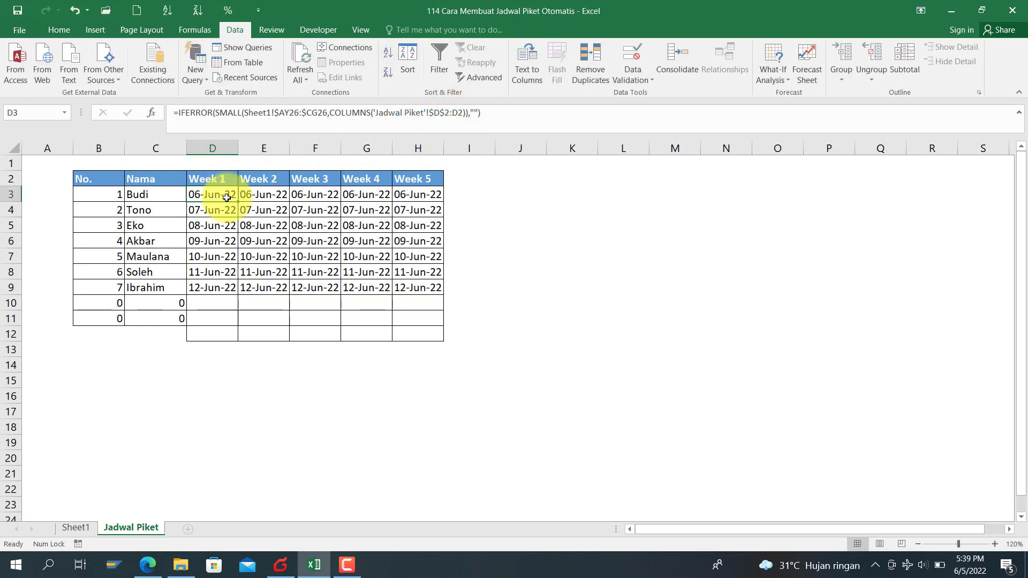
Step: Fill the corrected D3 formula across to Week 5 and down to row 9, covering D3:H9
{"action": "left_click_drag", "start_coordinate": [236, 202], "coordinate": [431, 294]}
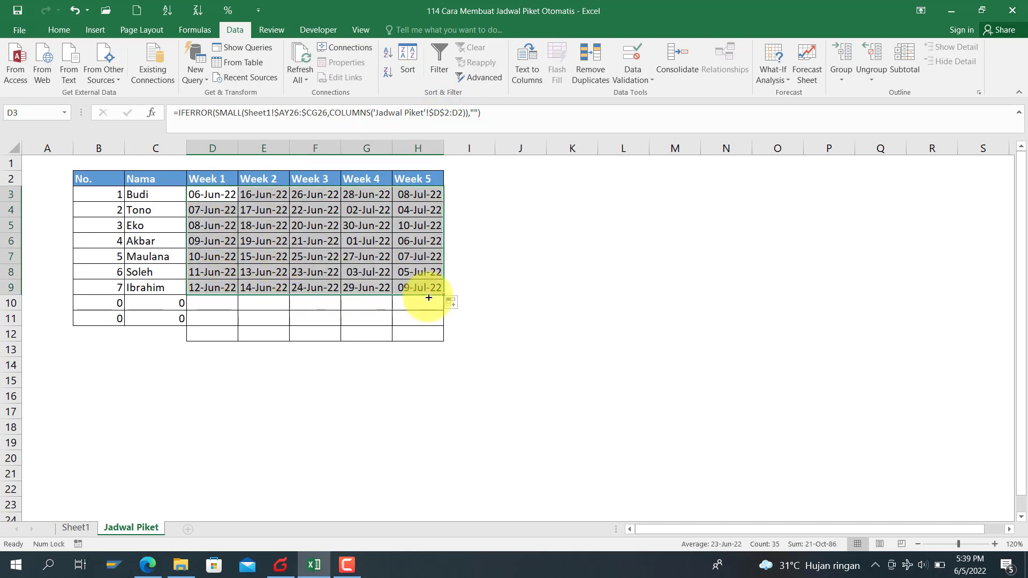
{"action": "left_click", "coordinate": [267, 194]}
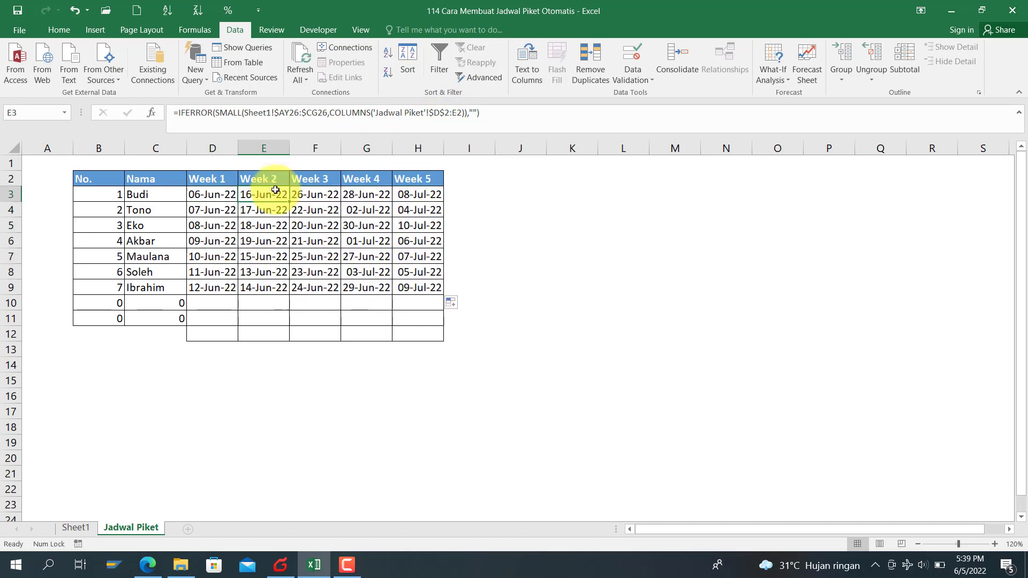
{"action": "left_click", "coordinate": [211, 191]}
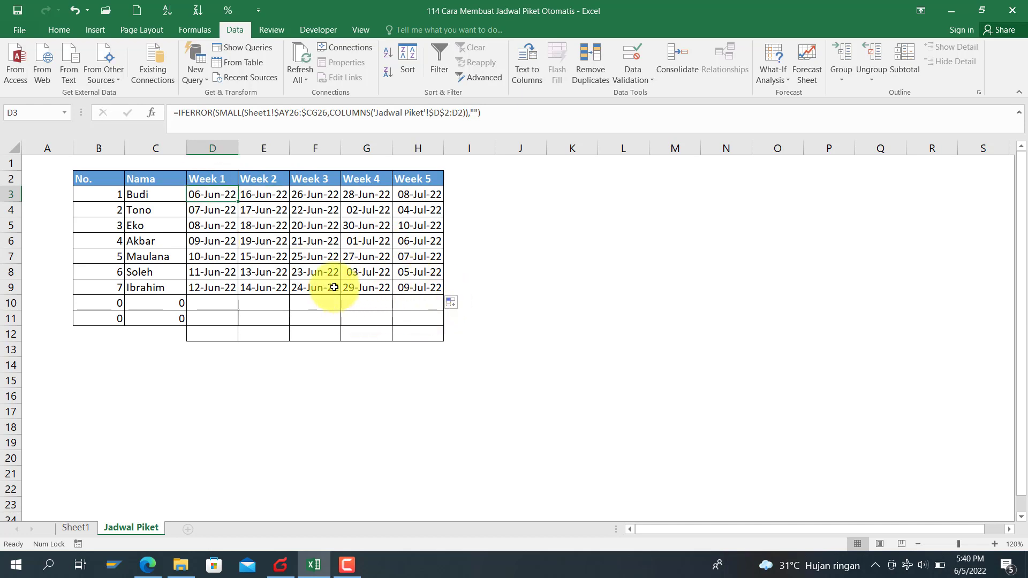
Step: Add an eighth person in row 10 of the Sheet1 table, with No. 8, the person's name and Week 1 value 8
{"action": "left_click", "coordinate": [79, 528]}
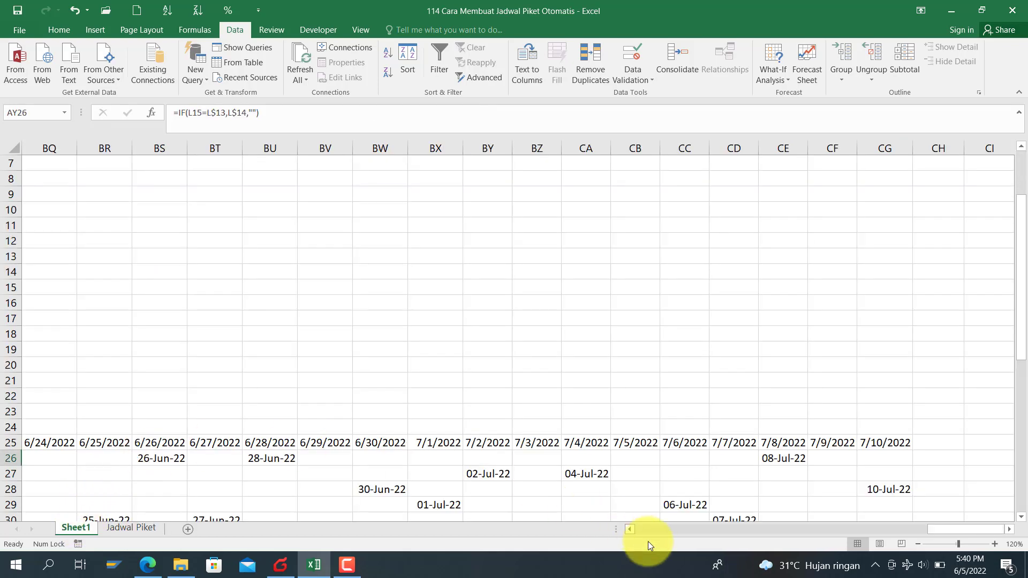
{"action": "left_click_drag", "start_coordinate": [741, 522], "coordinate": [573, 525]}
{"action": "scroll", "coordinate": [415, 360], "scroll_direction": "up", "scroll_amount": 2}
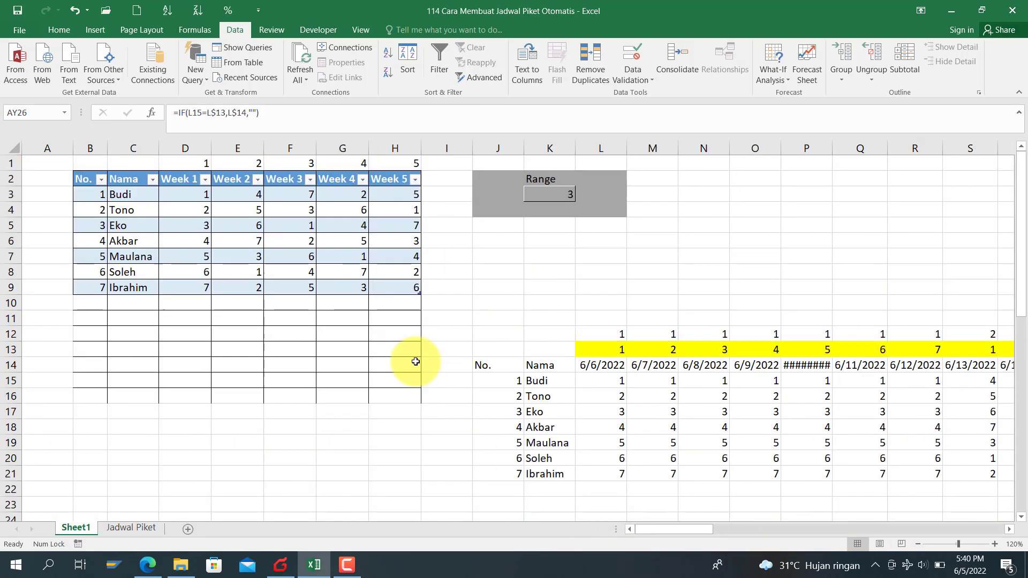
{"action": "left_click", "coordinate": [86, 303]}
{"action": "type", "text": "8"}
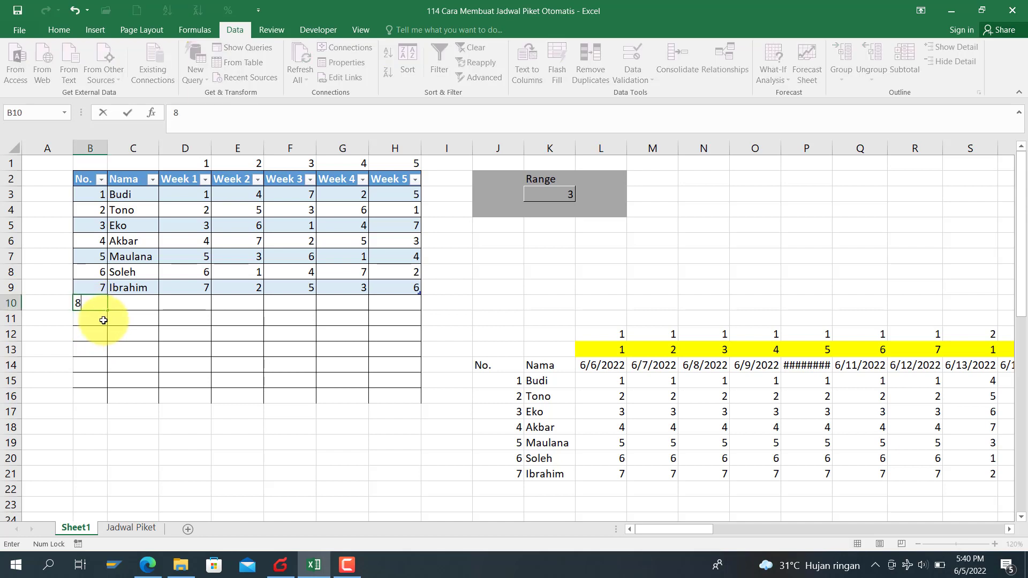
{"action": "key", "text": "Return"}
{"action": "left_click", "coordinate": [140, 303]}
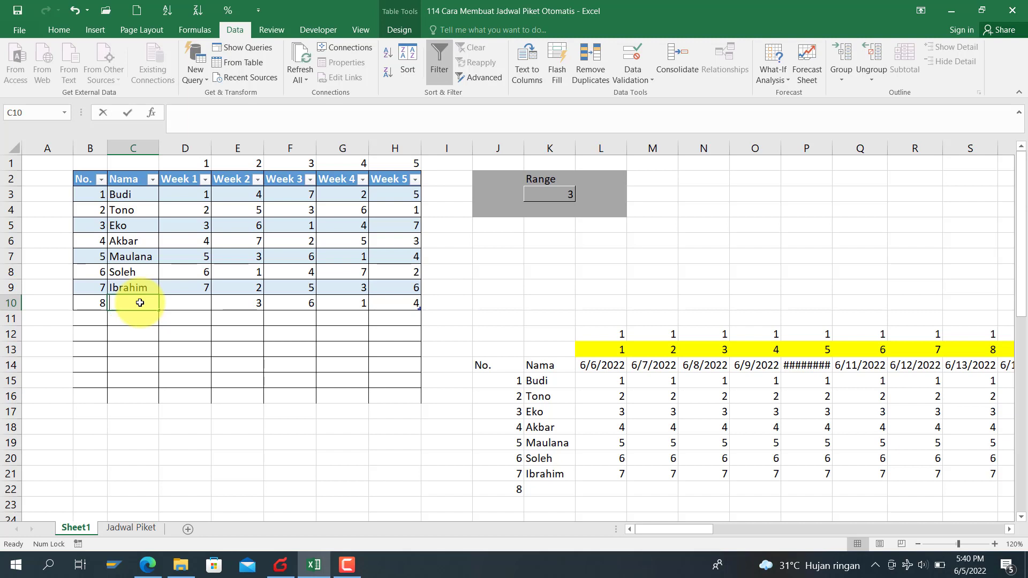
{"action": "type", "text": "Ibnu"}
{"action": "key", "text": "Return"}
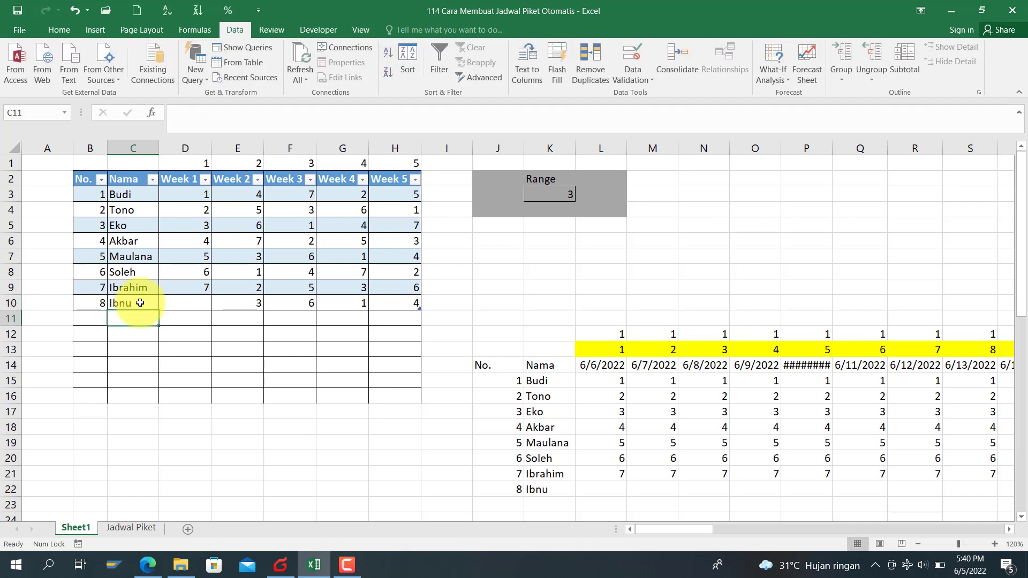
{"action": "left_click", "coordinate": [189, 307]}
{"action": "type", "text": "8"}
{"action": "key", "text": "Return"}
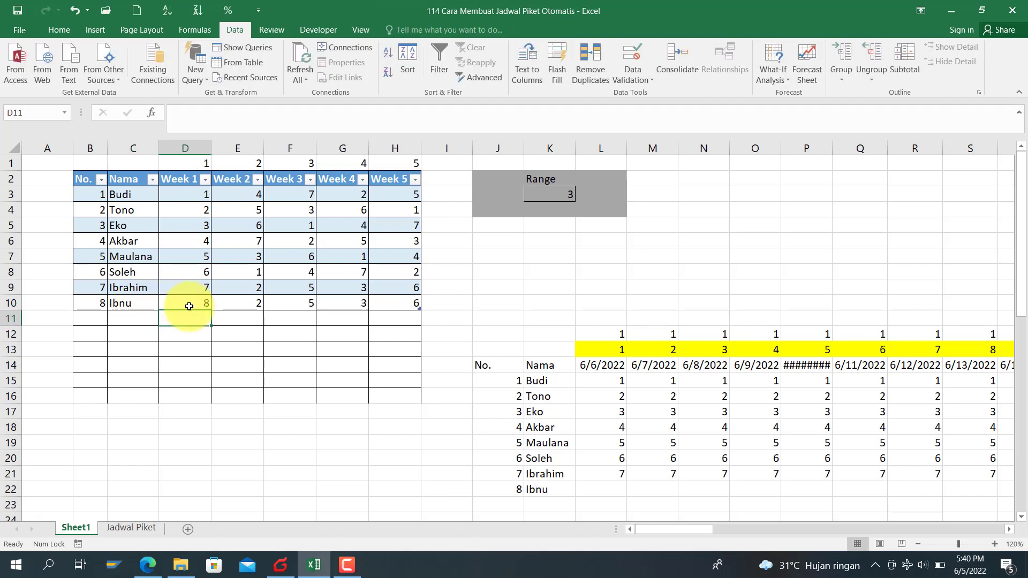
Step: Fill the Week 2 formula from E3 down to the new row's cell E10
{"action": "left_click", "coordinate": [255, 197]}
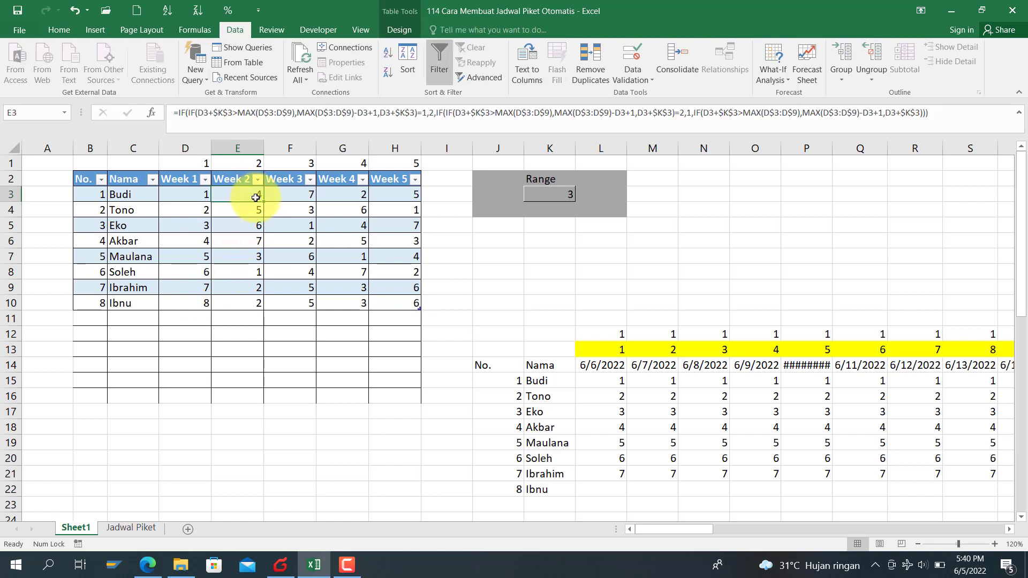
{"action": "double_click", "coordinate": [265, 199]}
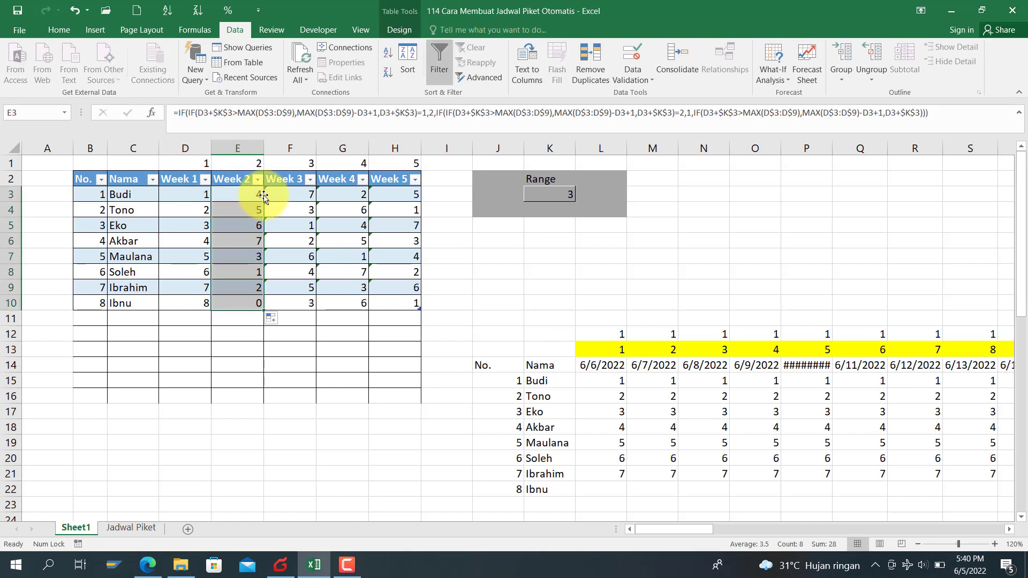
{"action": "left_click", "coordinate": [257, 194]}
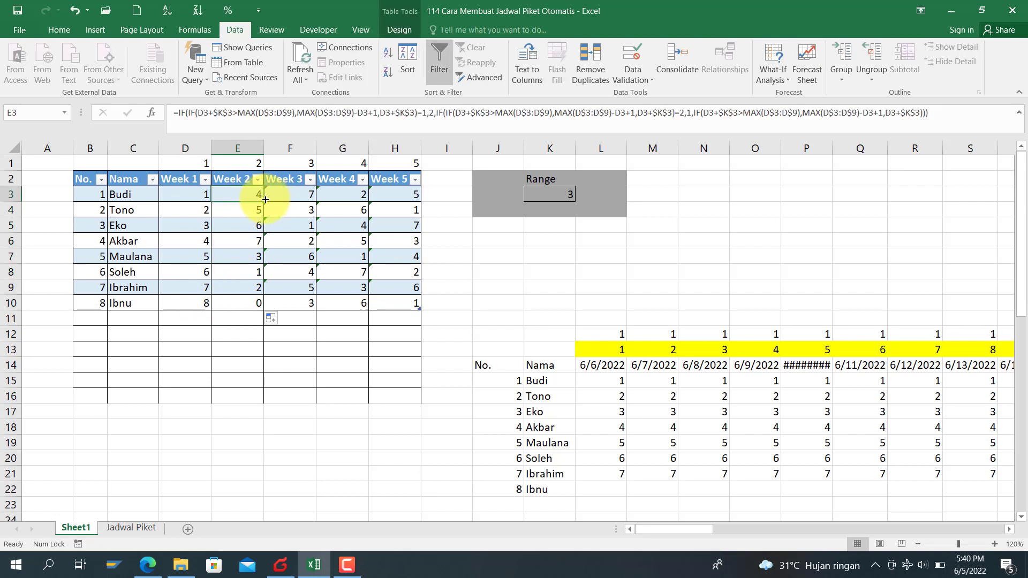
Step: Inspect the Week 2 formulas in E10, E3 and E4, checking the row range used by MAX
{"action": "left_click", "coordinate": [229, 303]}
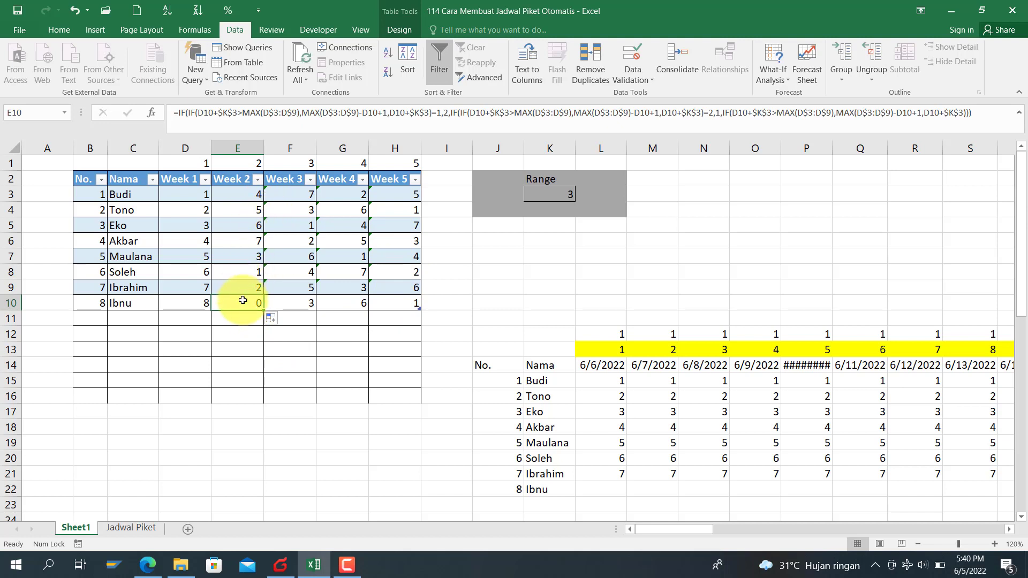
{"action": "left_click", "coordinate": [250, 196]}
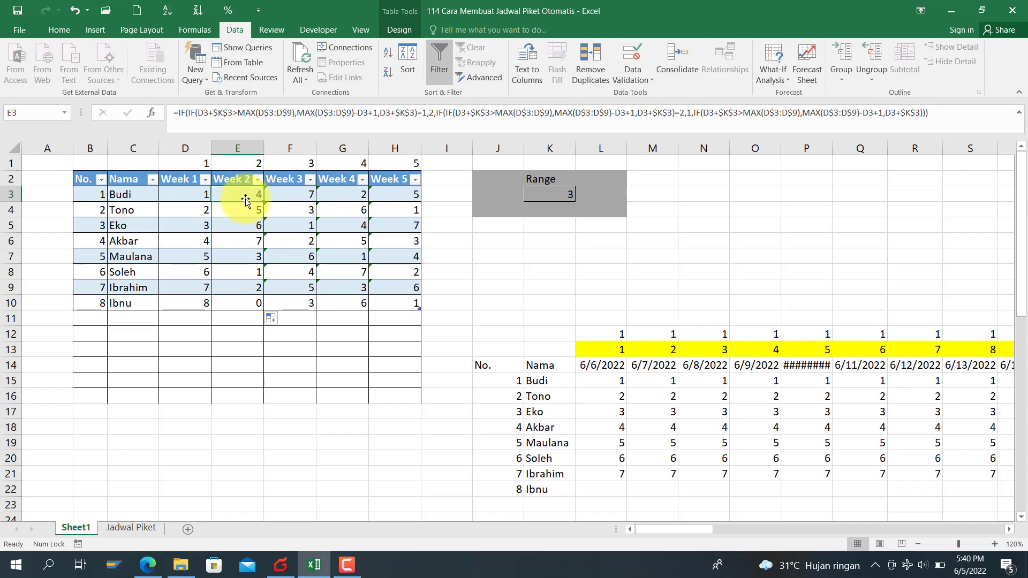
{"action": "left_click", "coordinate": [375, 117]}
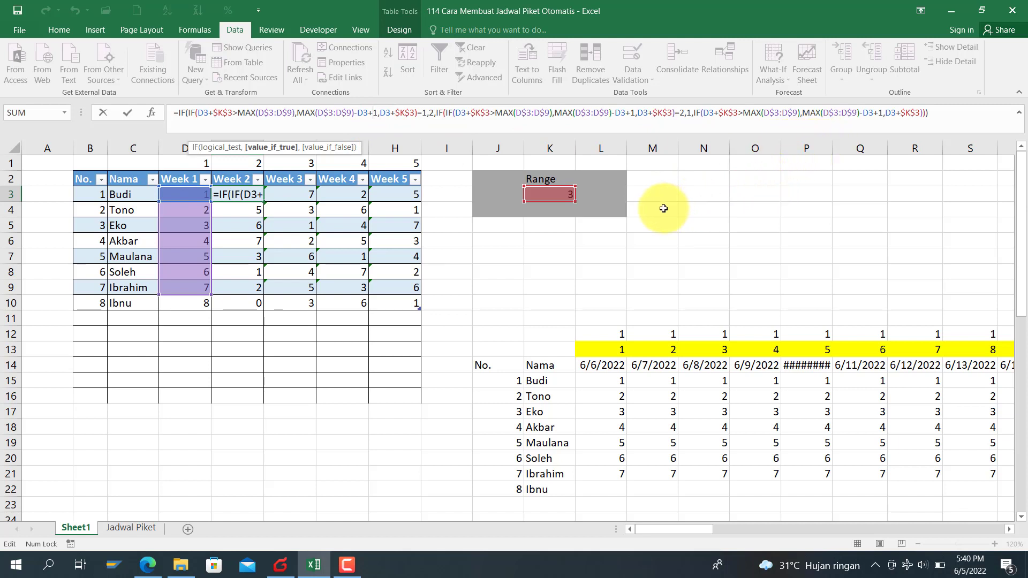
{"action": "key", "text": "ctrl+Return"}
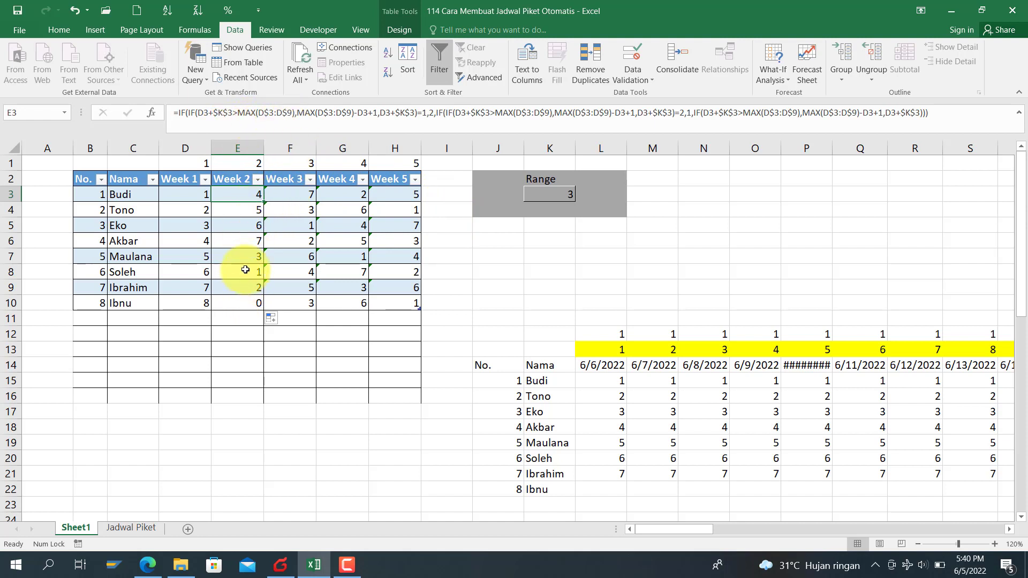
{"action": "left_click", "coordinate": [244, 270]}
{"action": "left_click", "coordinate": [251, 207]}
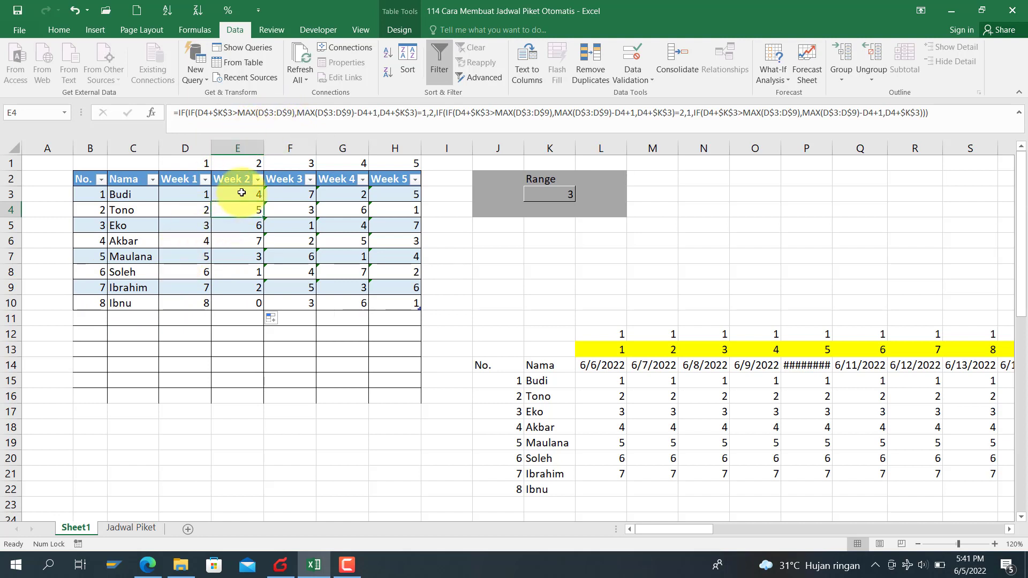
Step: Extend every MAX range in the E3 formula to D$3:D$10 and commit the formula
{"action": "left_click", "coordinate": [241, 193]}
{"action": "left_click", "coordinate": [346, 112]}
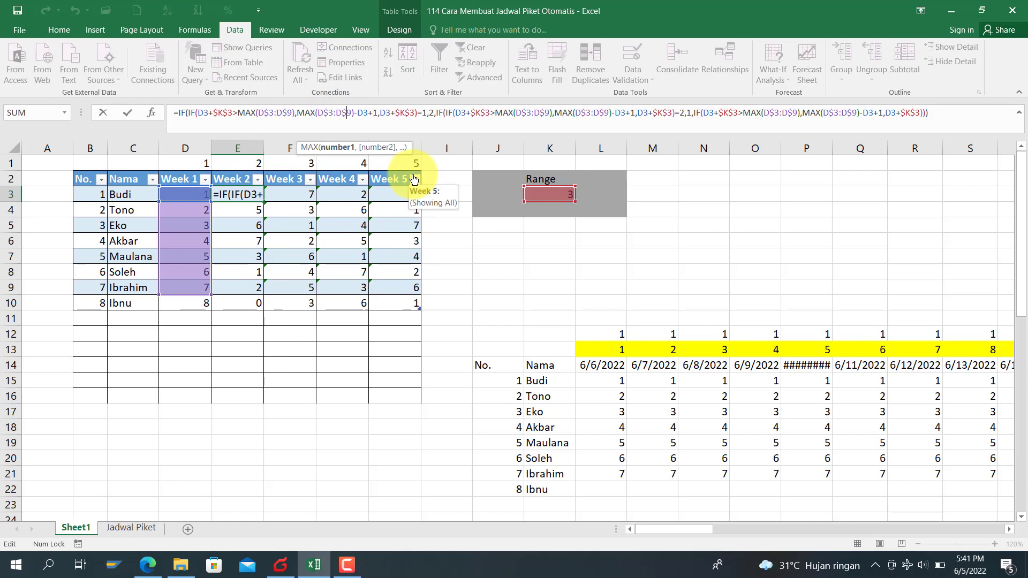
{"action": "key", "text": "Delete"}
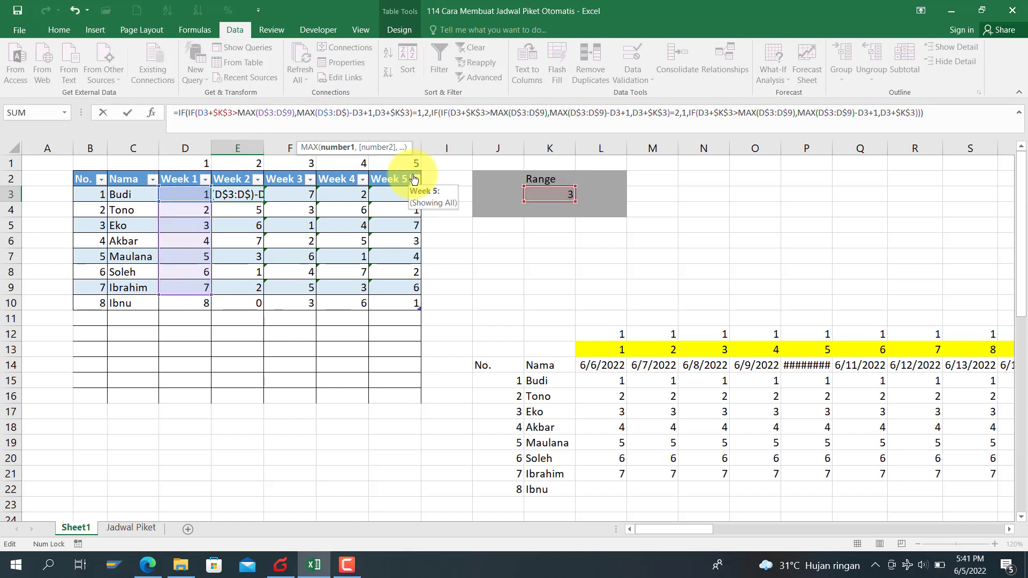
{"action": "type", "text": "10"}
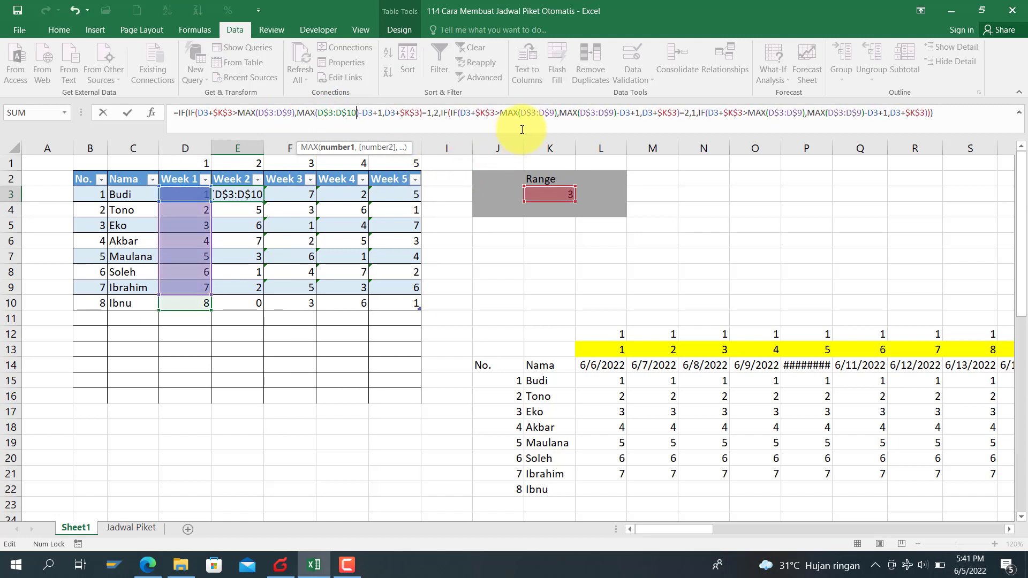
{"action": "left_click", "coordinate": [550, 112]}
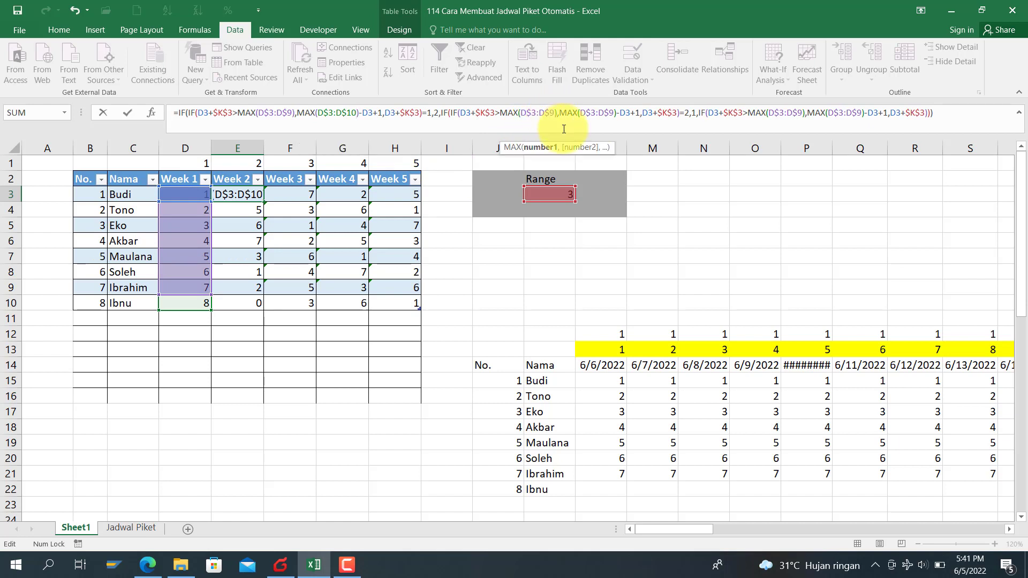
{"action": "key", "text": "Delete"}
{"action": "type", "text": "10"}
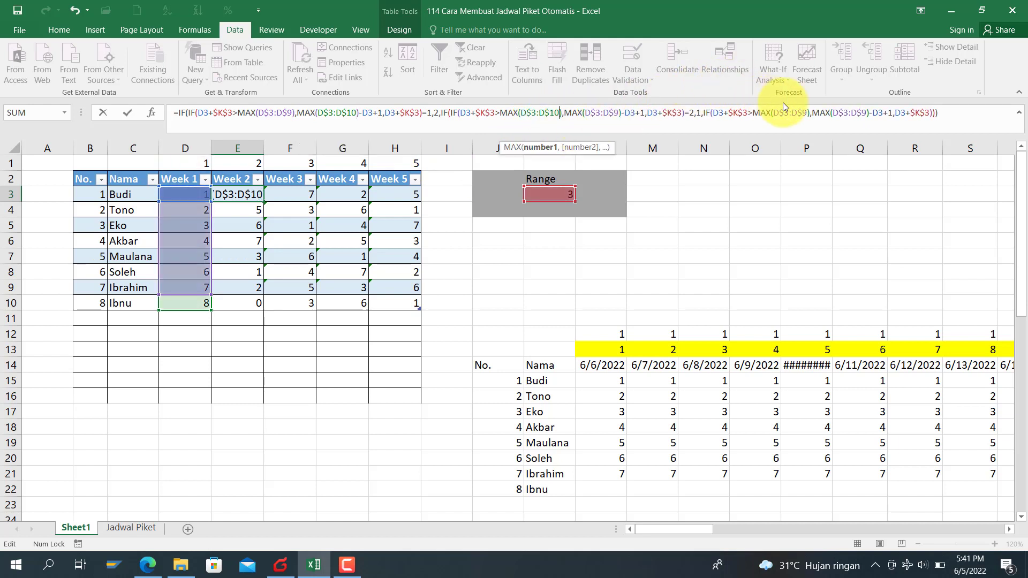
{"action": "left_click", "coordinate": [802, 112]}
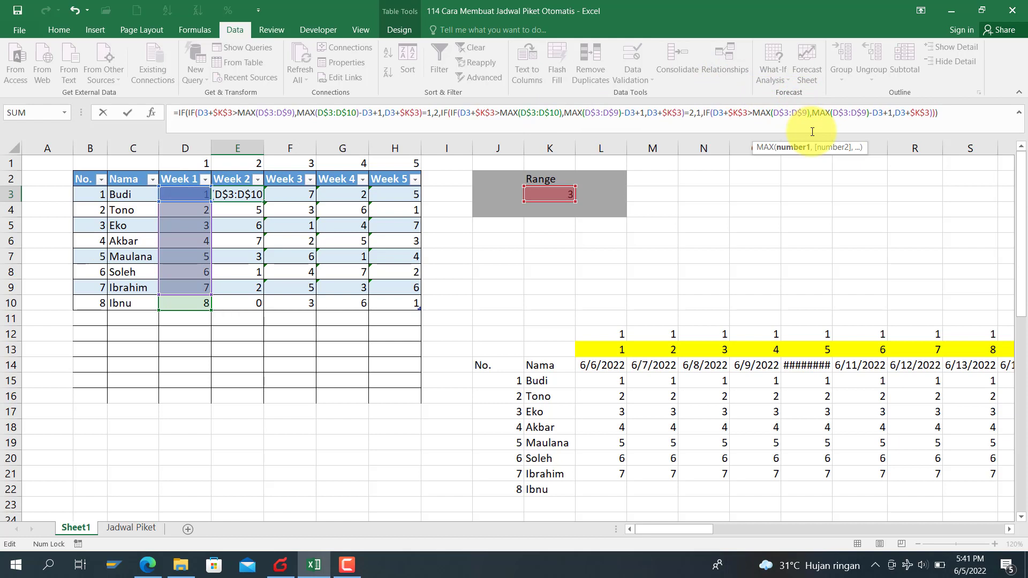
{"action": "key", "text": "Delete"}
{"action": "type", "text": "10"}
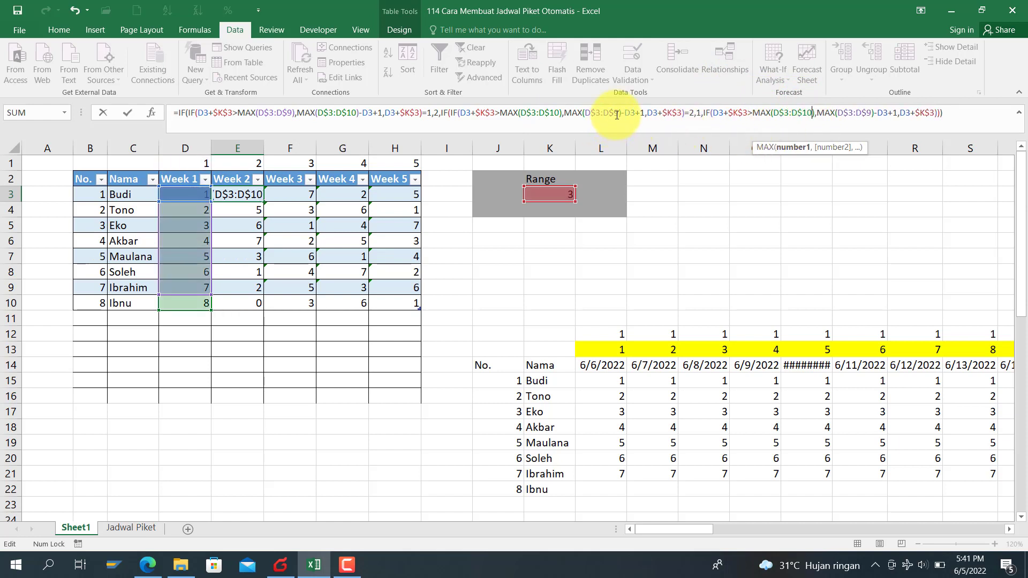
{"action": "left_click", "coordinate": [613, 113]}
{"action": "key", "text": "Delete"}
{"action": "type", "text": "10"}
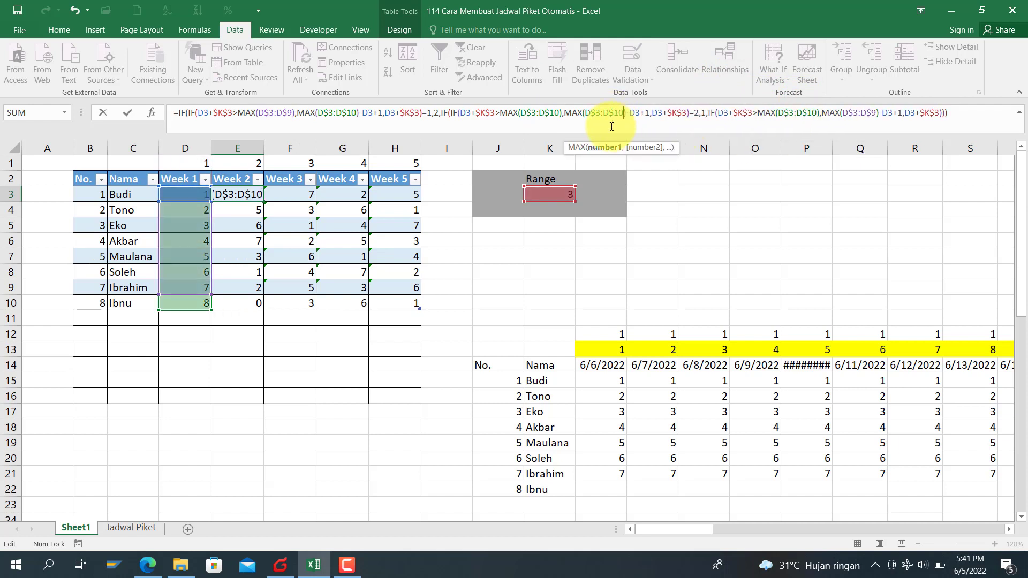
{"action": "left_click", "coordinate": [873, 113]}
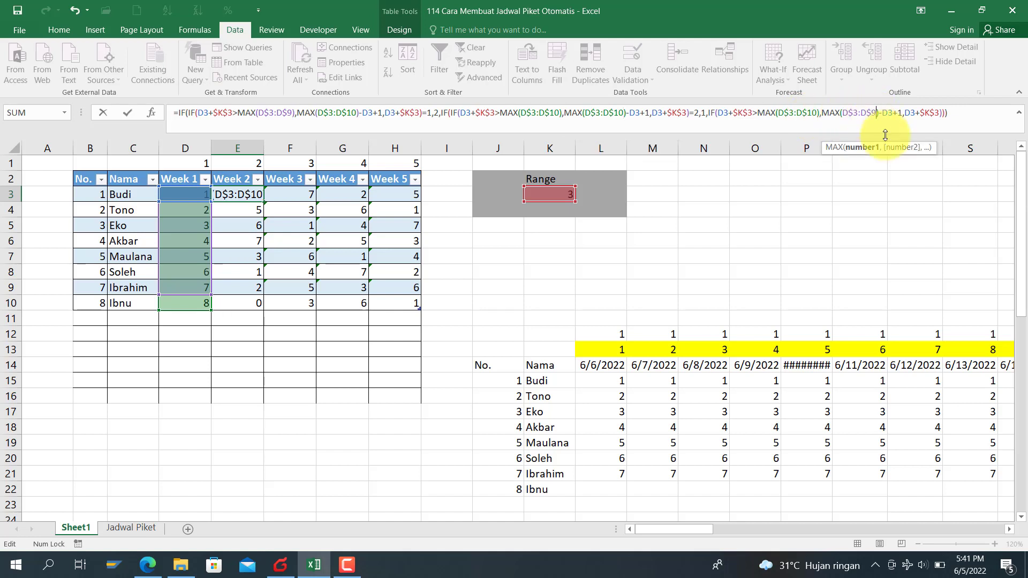
{"action": "key", "text": "Delete"}
{"action": "type", "text": "10"}
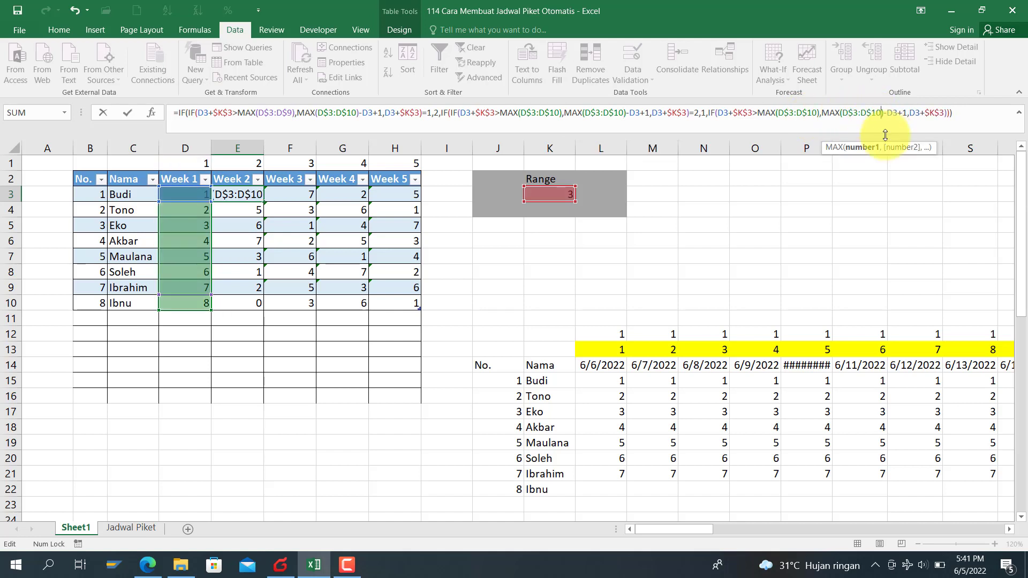
{"action": "left_click", "coordinate": [291, 112]}
{"action": "key", "text": "Delete"}
{"action": "type", "text": "10"}
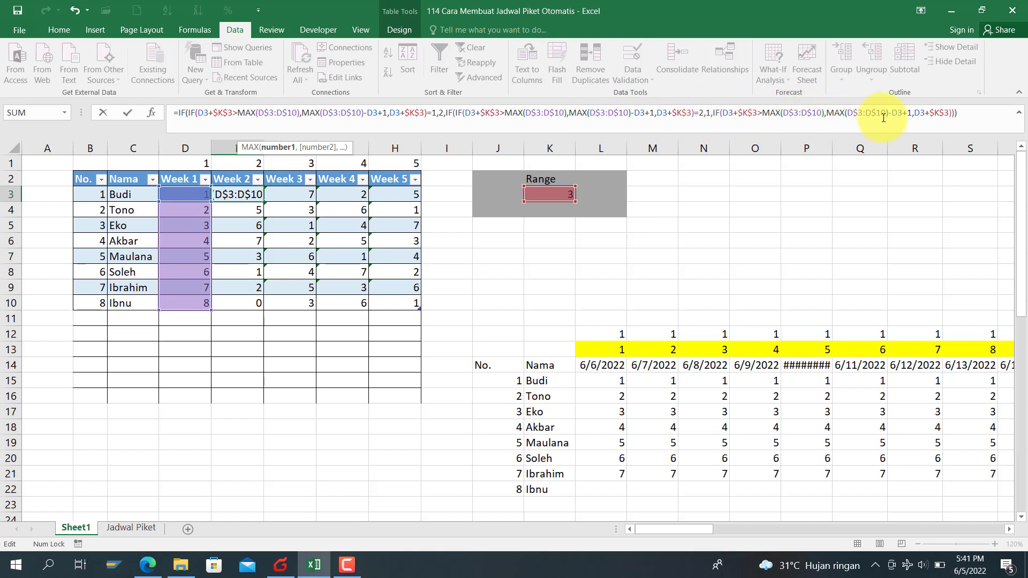
{"action": "left_click", "coordinate": [276, 112]}
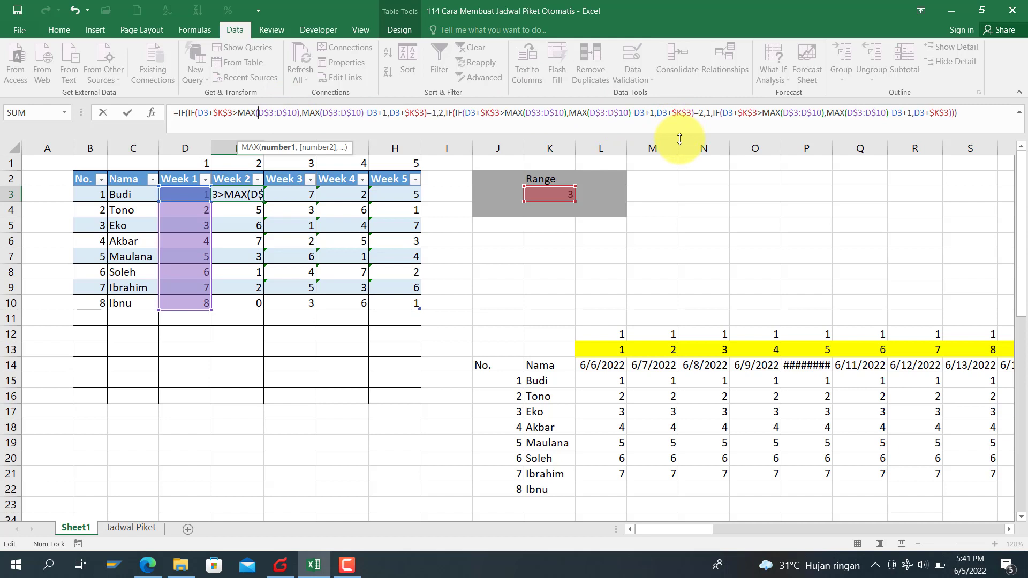
{"action": "key", "text": "Return"}
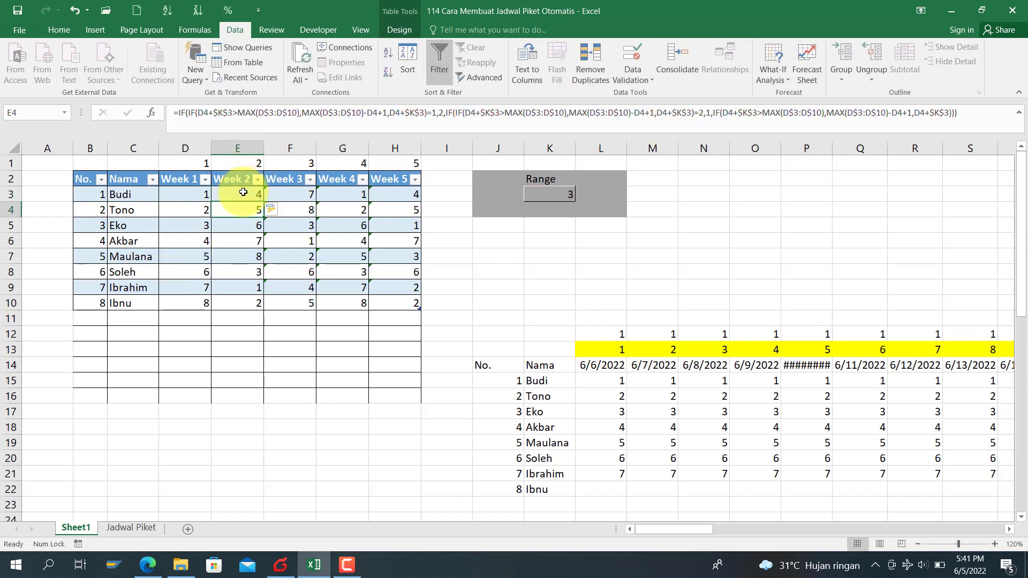
Step: Copy the Week 2 formulas in E3:E10 to Week 3 through Week 5 (F3:H10), and return to the Jadwal Piket sheet
{"action": "key", "text": "ctrl+Down"}
{"action": "key", "text": "ctrl+shift+Up"}
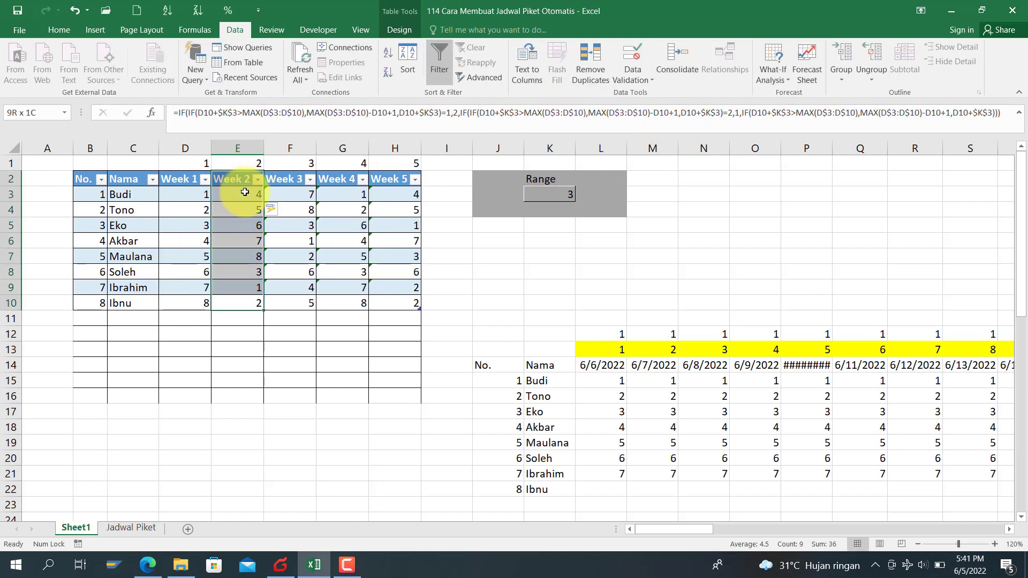
{"action": "key", "text": "ctrl+c"}
{"action": "key", "text": "Right"}
{"action": "key", "text": "Up"}
{"action": "key", "text": "Up"}
{"action": "key", "text": "Up"}
{"action": "key", "text": "Up"}
{"action": "key", "text": "Up"}
{"action": "key", "text": "Up"}
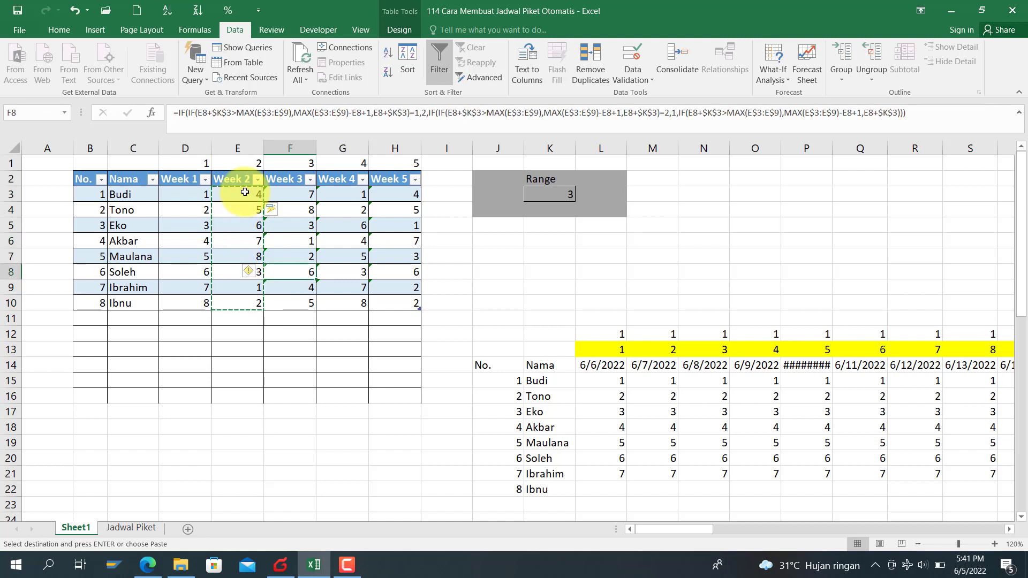
{"action": "key", "text": "Up"}
{"action": "key", "text": "shift+Right"}
{"action": "key", "text": "shift+Right"}
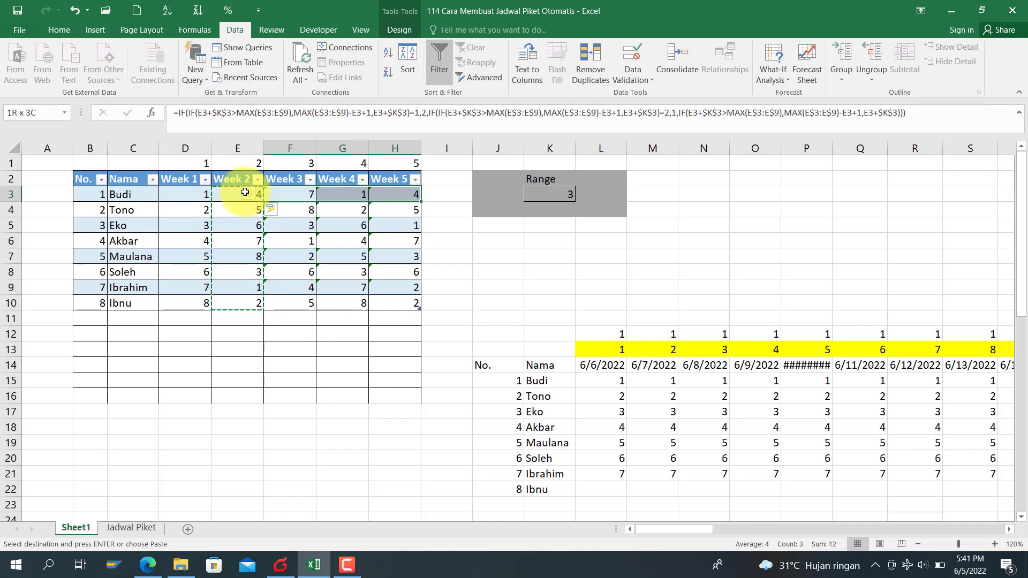
{"action": "key", "text": "ctrl+shift+Down"}
{"action": "key", "text": "ctrl+v"}
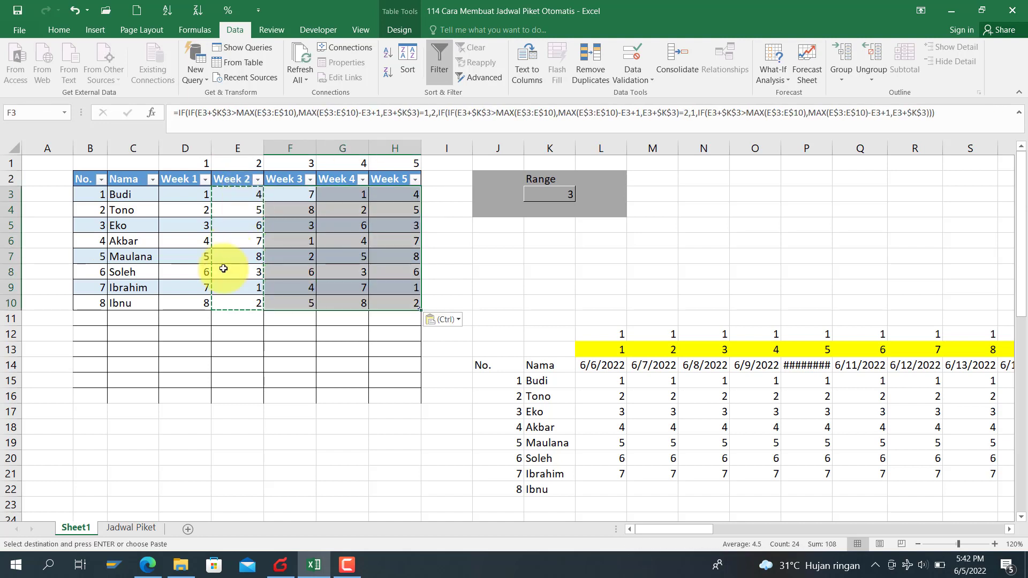
{"action": "left_click", "coordinate": [143, 527]}
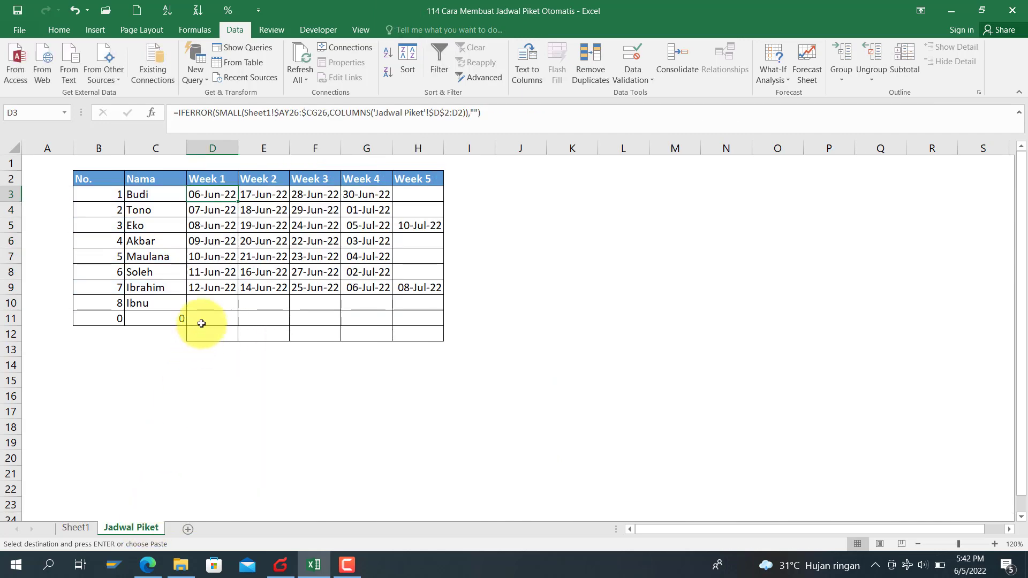
Step: Fill the Week 1 to Week 5 date formulas from D9:H9 down to the eighth person's row 10
{"action": "left_click", "coordinate": [226, 271]}
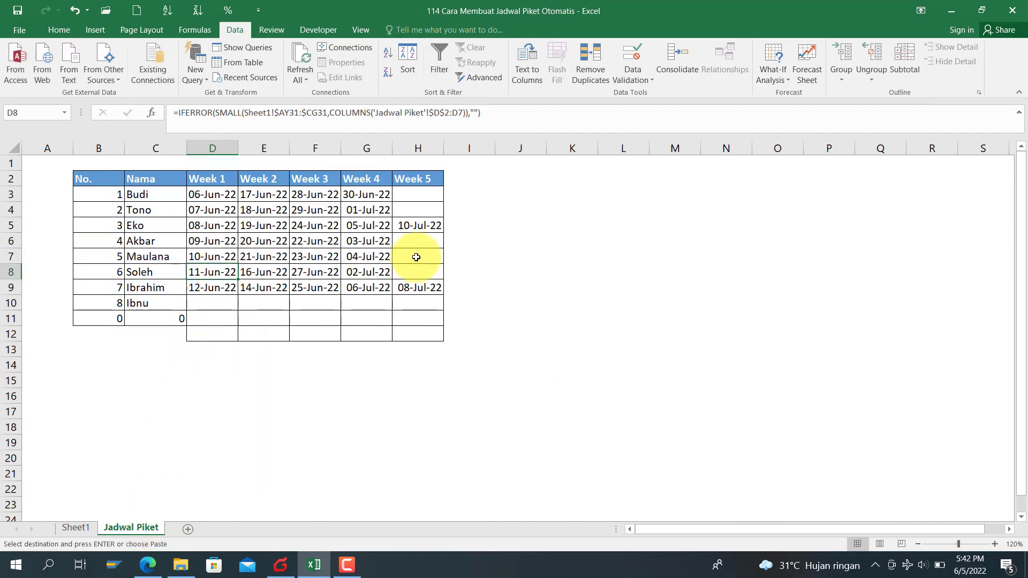
{"action": "left_click_drag", "start_coordinate": [420, 238], "coordinate": [427, 270]}
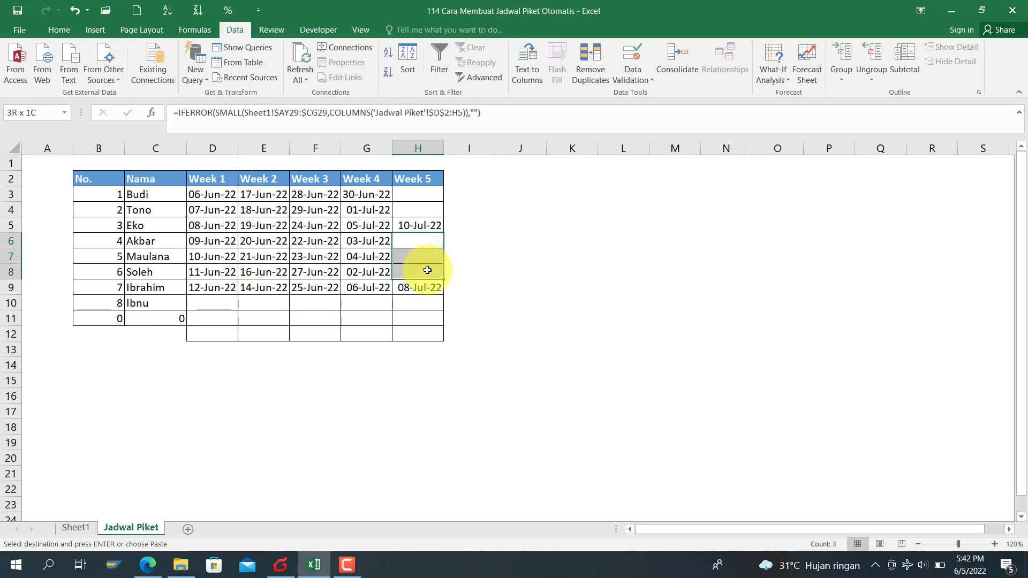
{"action": "left_click", "coordinate": [419, 211]}
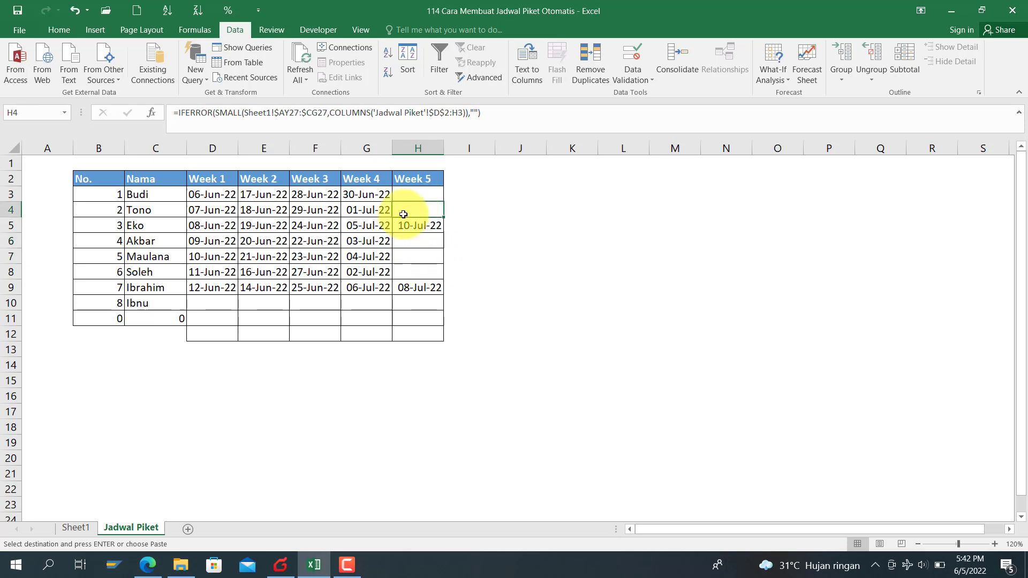
{"action": "left_click_drag", "start_coordinate": [212, 286], "coordinate": [451, 303]}
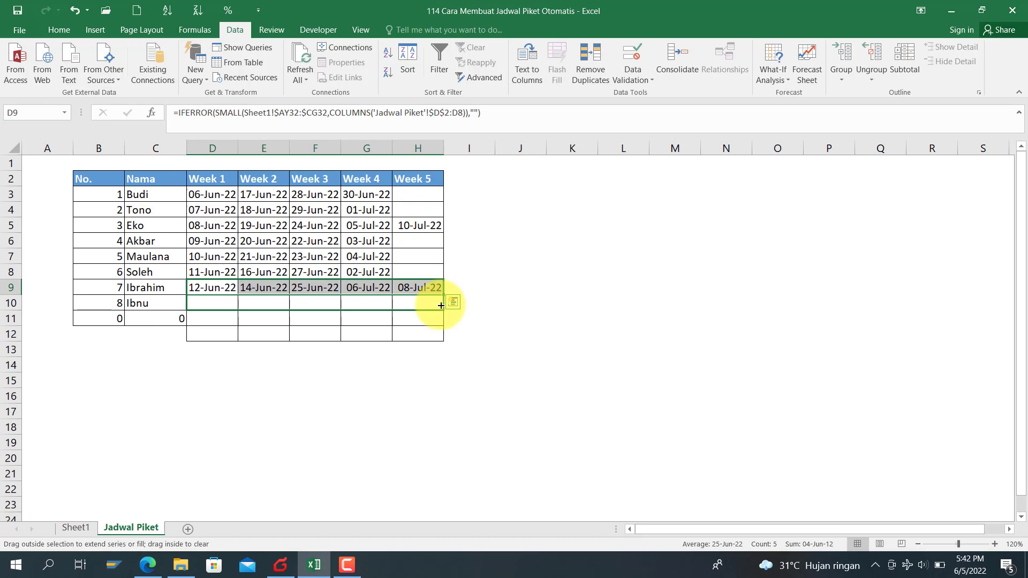
{"action": "left_click", "coordinate": [207, 301]}
Step: Copy the Sheet1 rotation formulas in L21:AT21 to row 22 for the eighth person
{"action": "left_click", "coordinate": [76, 527]}
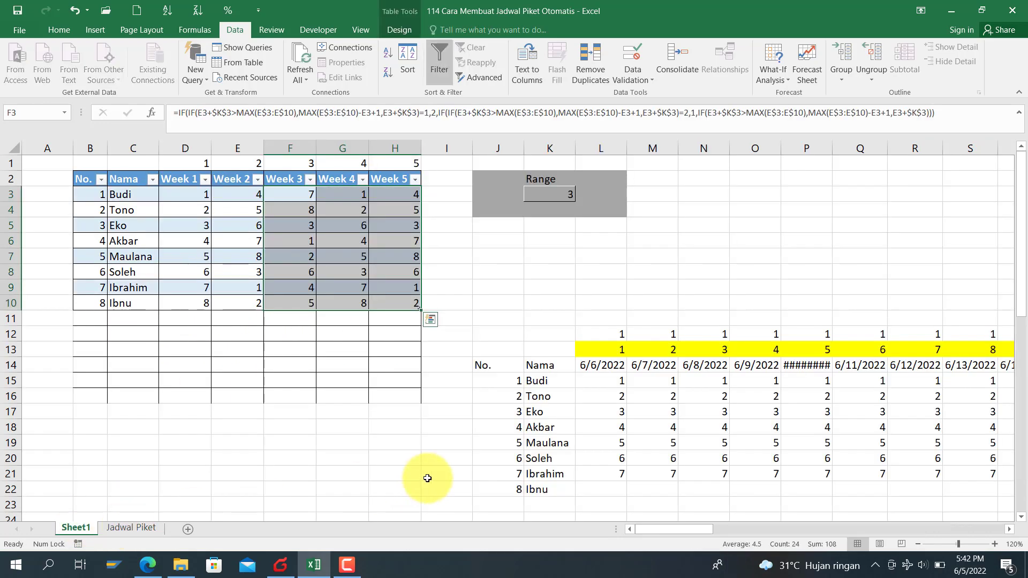
{"action": "left_click", "coordinate": [603, 478]}
{"action": "key", "text": "ctrl+shift+Right"}
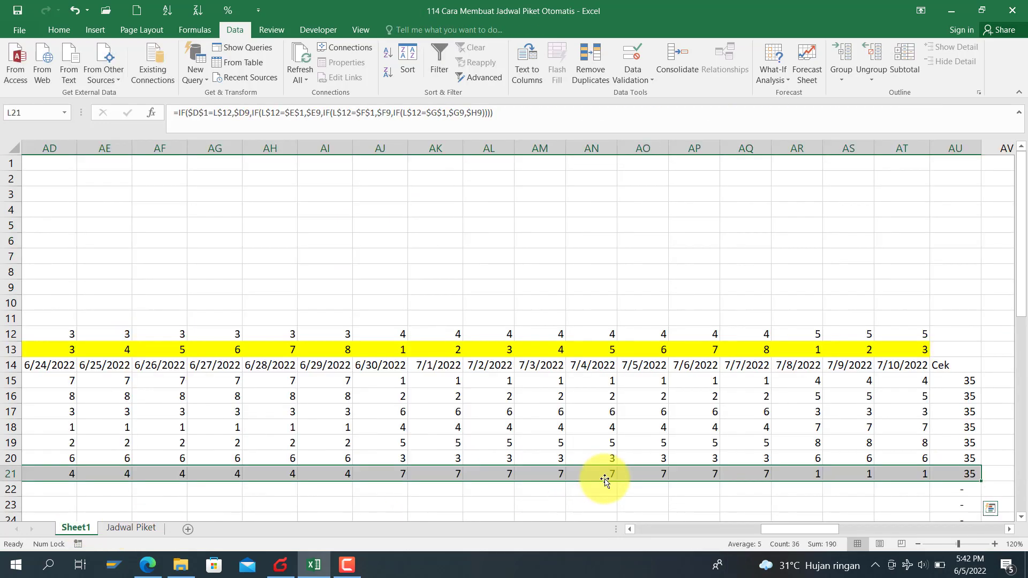
{"action": "key", "text": "ctrl+q"}
{"action": "key", "text": "Escape"}
{"action": "key", "text": "shift+Left"}
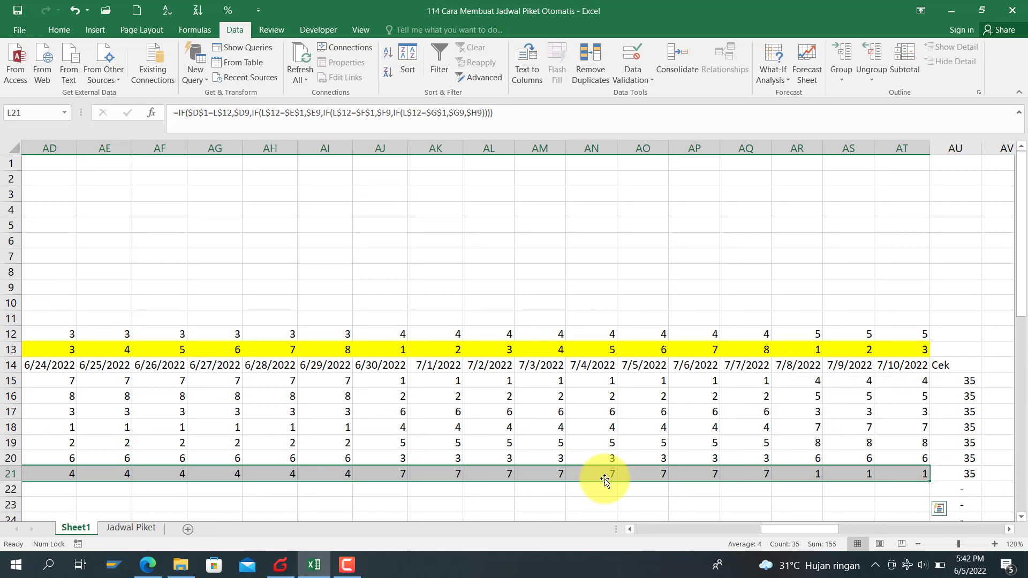
{"action": "key", "text": "ctrl+c"}
{"action": "key", "text": "Down"}
{"action": "key", "text": "ctrl+v"}
Step: Copy the duty-date formulas in AY32:CG32 of Sheet1's second table to the eighth person's row 33
{"action": "key", "text": "Right"}
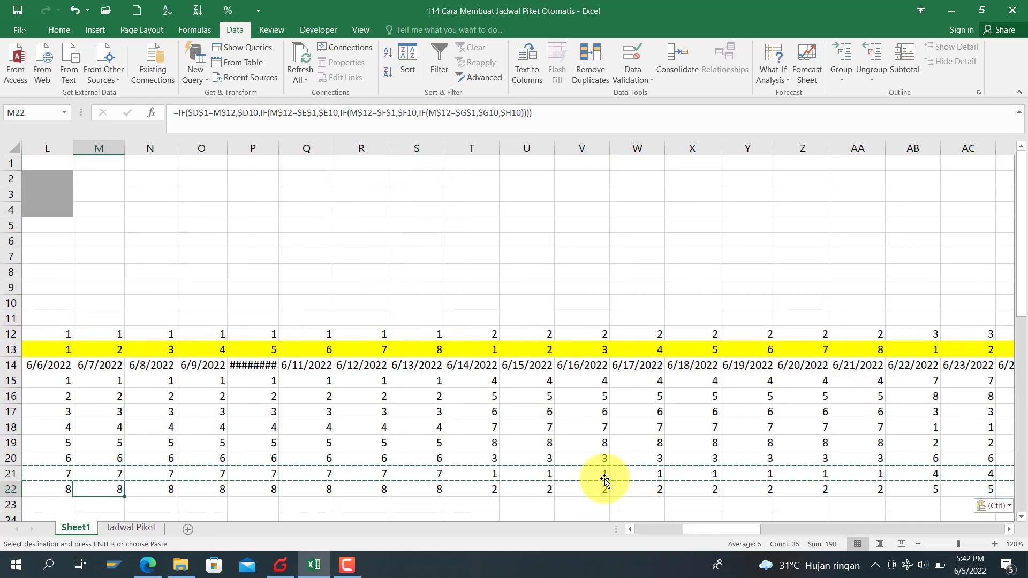
{"action": "key", "text": "Right"}
{"action": "key", "text": "Right"}
{"action": "key", "text": "Right"}
{"action": "key", "text": "Right"}
{"action": "key", "text": "Right"}
{"action": "key", "text": "Right"}
{"action": "key", "text": "Right"}
{"action": "key", "text": "Right"}
{"action": "key", "text": "Right"}
{"action": "key", "text": "Right"}
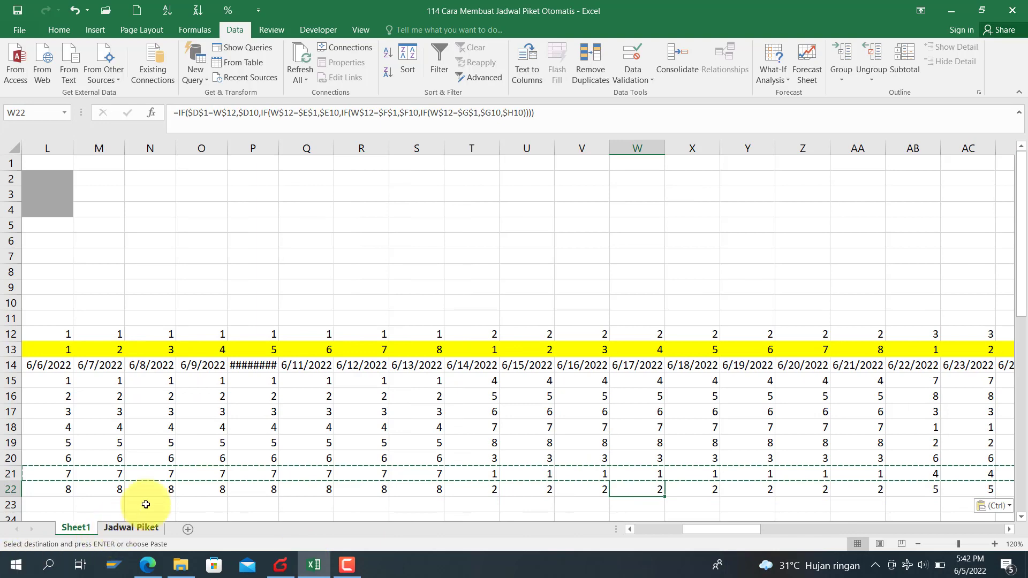
{"action": "scroll", "coordinate": [438, 473], "scroll_direction": "down", "scroll_amount": 4}
{"action": "scroll", "coordinate": [438, 474], "scroll_direction": "down", "scroll_amount": 3}
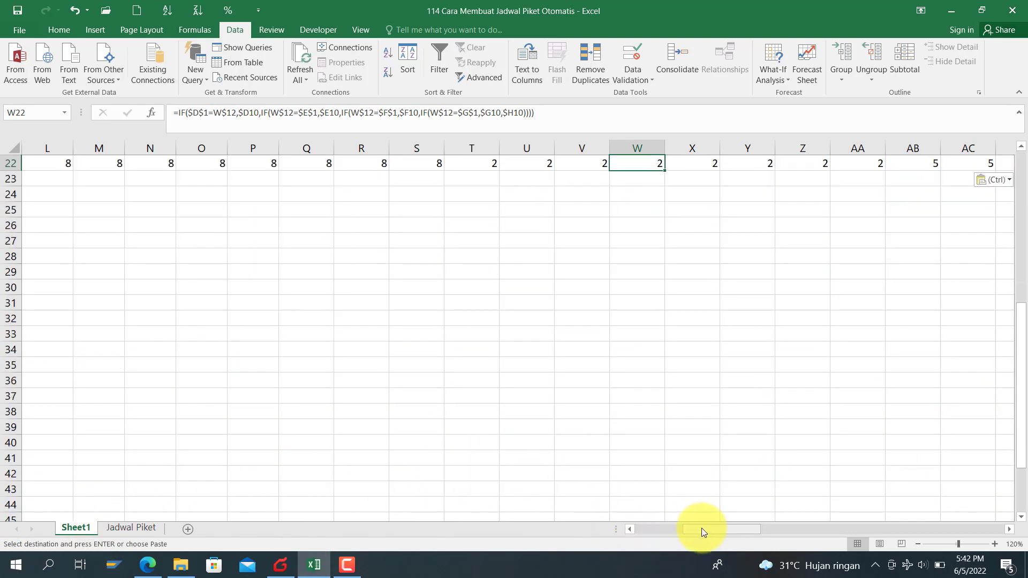
{"action": "left_click_drag", "start_coordinate": [703, 532], "coordinate": [910, 509]}
{"action": "left_click", "coordinate": [306, 357]}
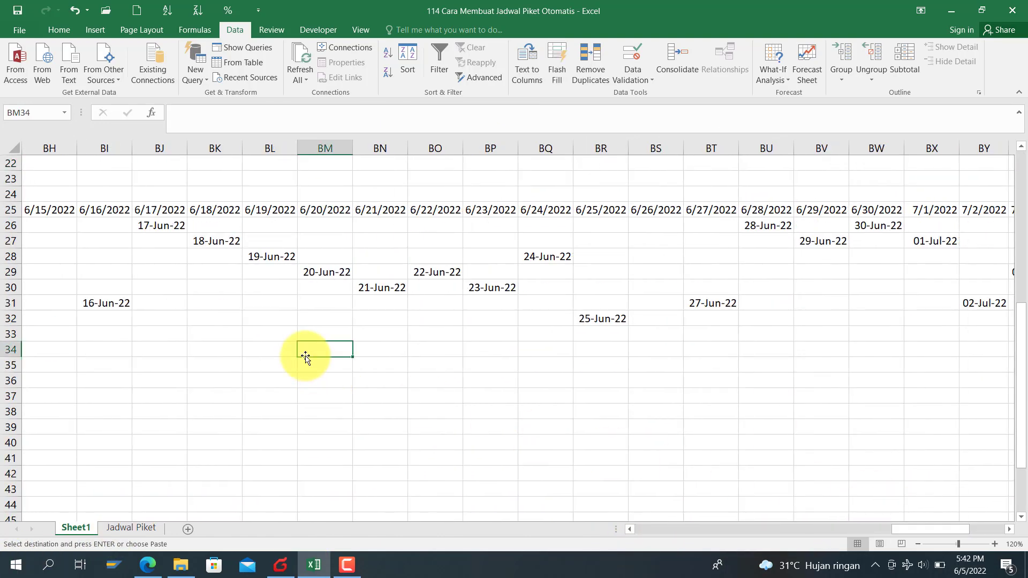
{"action": "key", "text": "Left"}
{"action": "key", "text": "Left"}
{"action": "key", "text": "Left"}
{"action": "key", "text": "Left"}
{"action": "key", "text": "Left"}
{"action": "key", "text": "Left"}
{"action": "key", "text": "Left"}
{"action": "key", "text": "Left"}
{"action": "key", "text": "Left"}
{"action": "key", "text": "Left"}
{"action": "key", "text": "Left"}
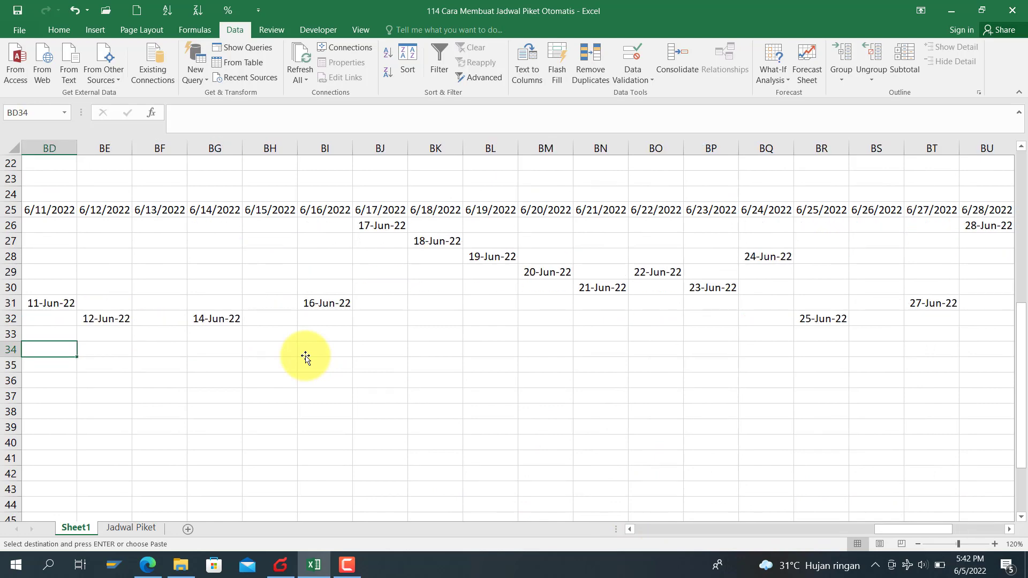
{"action": "key", "text": "Left"}
{"action": "key", "text": "Left"}
{"action": "key", "text": "Left"}
{"action": "key", "text": "Left"}
{"action": "key", "text": "Left"}
{"action": "key", "text": "Left"}
{"action": "key", "text": "Right"}
{"action": "key", "text": "Right"}
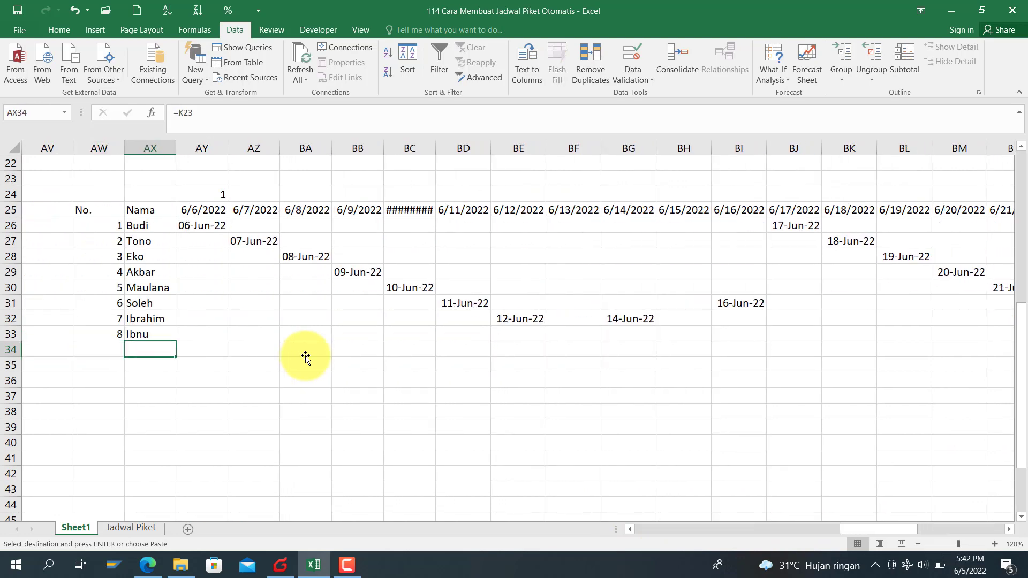
{"action": "key", "text": "Up"}
{"action": "key", "text": "Right"}
{"action": "key", "text": "Up"}
{"action": "key", "text": "ctrl+shift+Right"}
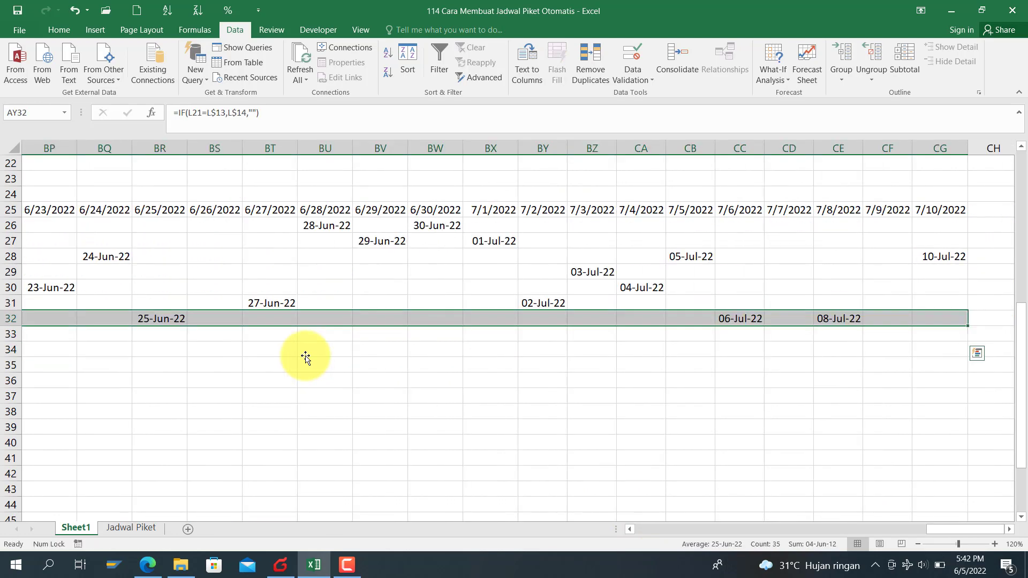
{"action": "key", "text": "ctrl+c"}
{"action": "key", "text": "Down"}
{"action": "key", "text": "ctrl+v"}
Step: Return to the Jadwal Piket sheet and check the eighth person's duty dates across the weeks in row 10
{"action": "key", "text": "Left"}
{"action": "key", "text": "Left"}
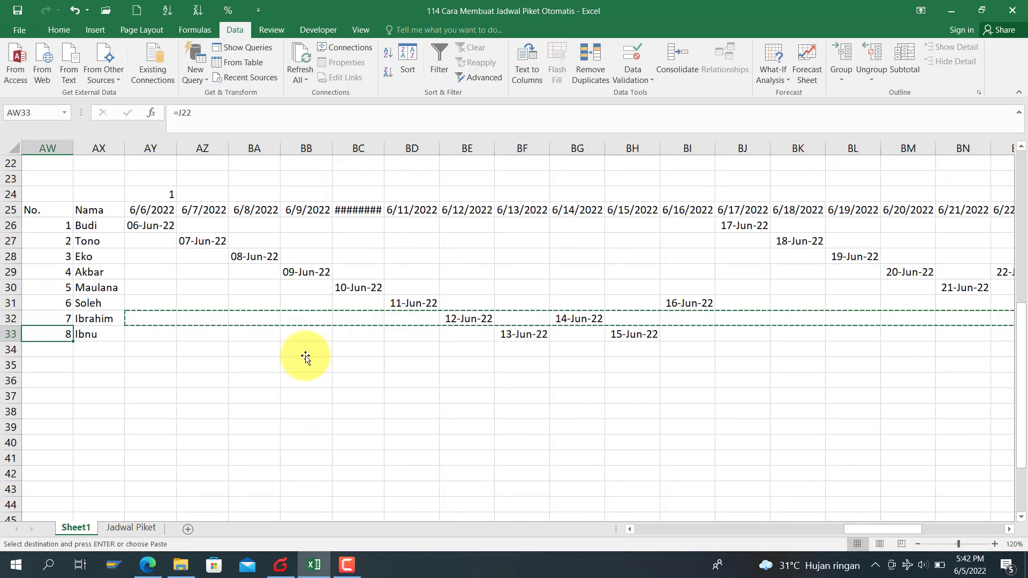
{"action": "key", "text": "Left"}
{"action": "key", "text": "Left"}
{"action": "key", "text": "Left"}
{"action": "key", "text": "Left"}
{"action": "key", "text": "Left"}
{"action": "key", "text": "Left"}
{"action": "key", "text": "Left"}
{"action": "key", "text": "Left"}
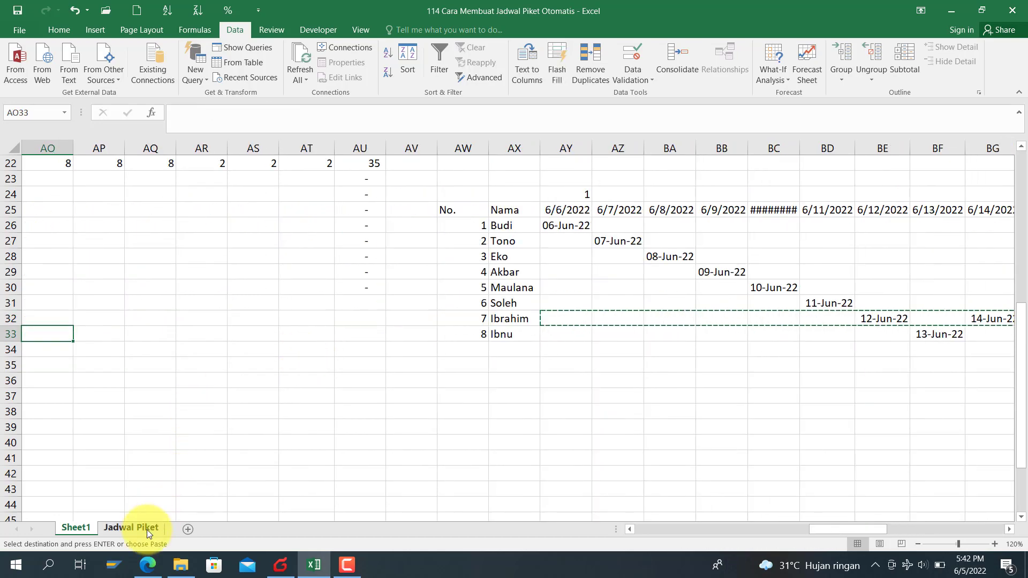
{"action": "left_click", "coordinate": [147, 529]}
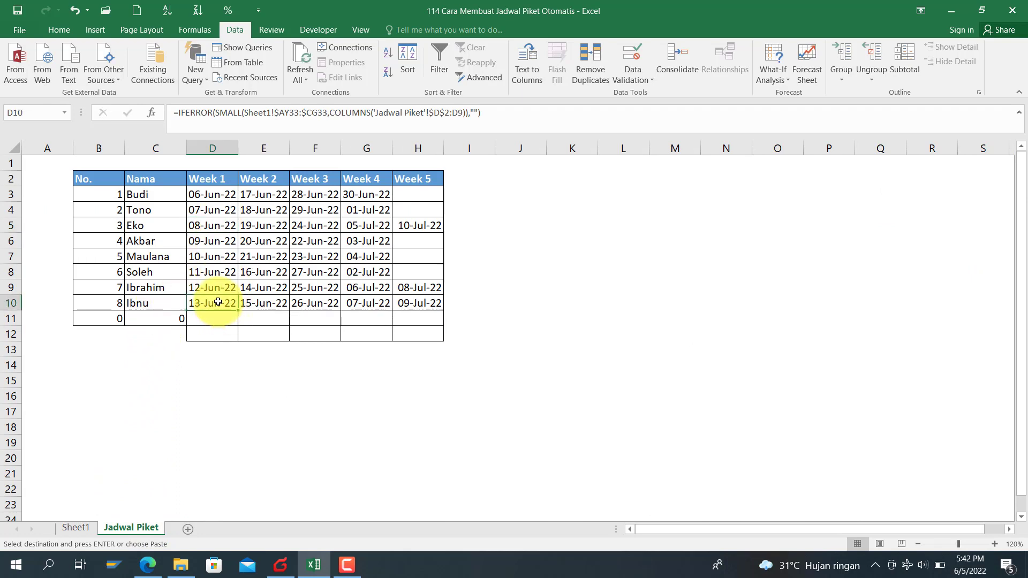
{"action": "left_click", "coordinate": [268, 303]}
{"action": "left_click", "coordinate": [316, 303]}
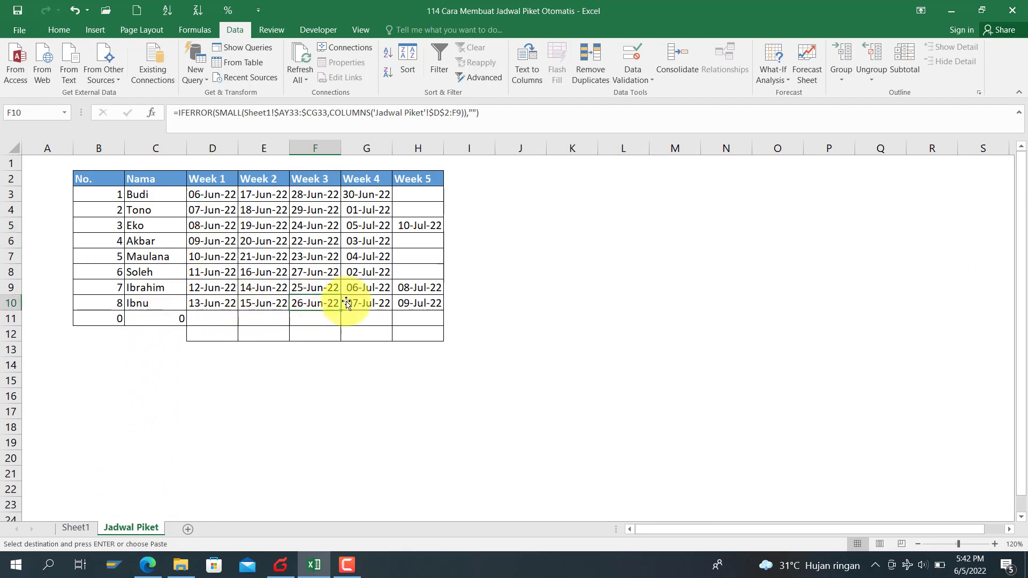
Step: Test the Sheet1 rotation table with a Range of 4 in K3, and set the Range back to 3
{"action": "left_click", "coordinate": [76, 528]}
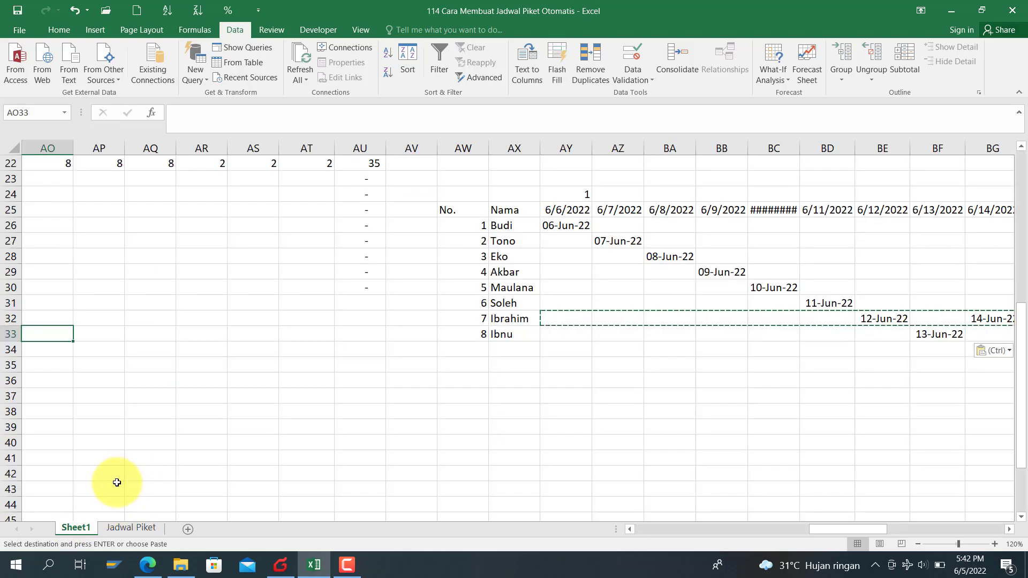
{"action": "left_click_drag", "start_coordinate": [836, 530], "coordinate": [522, 505]}
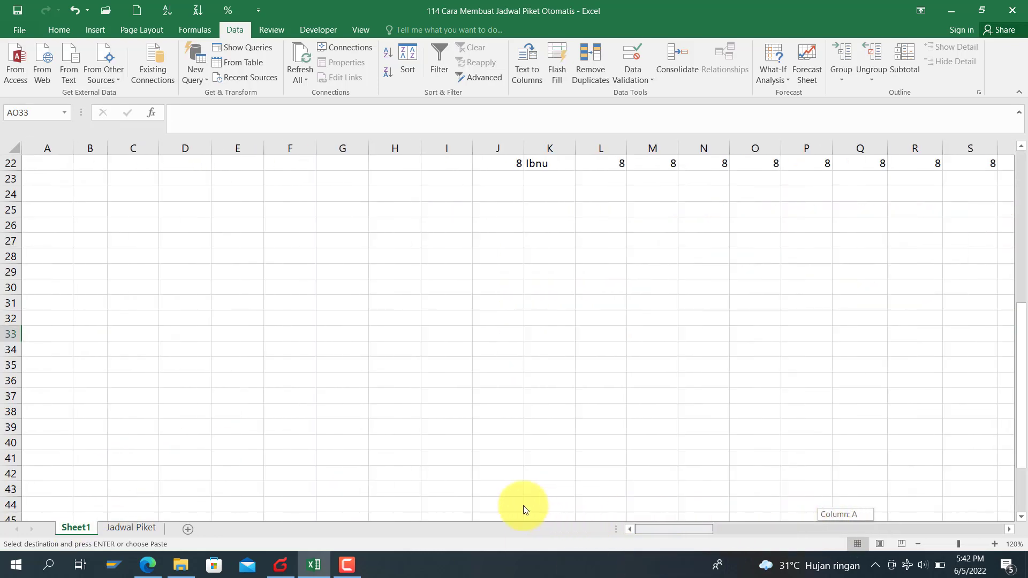
{"action": "scroll", "coordinate": [435, 420], "scroll_direction": "up", "scroll_amount": 7}
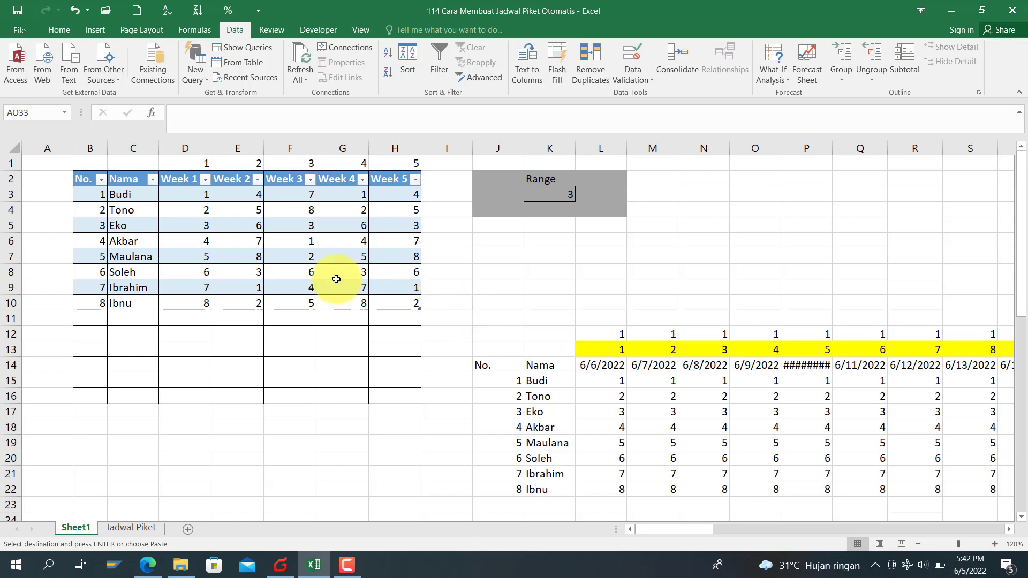
{"action": "left_click", "coordinate": [547, 199]}
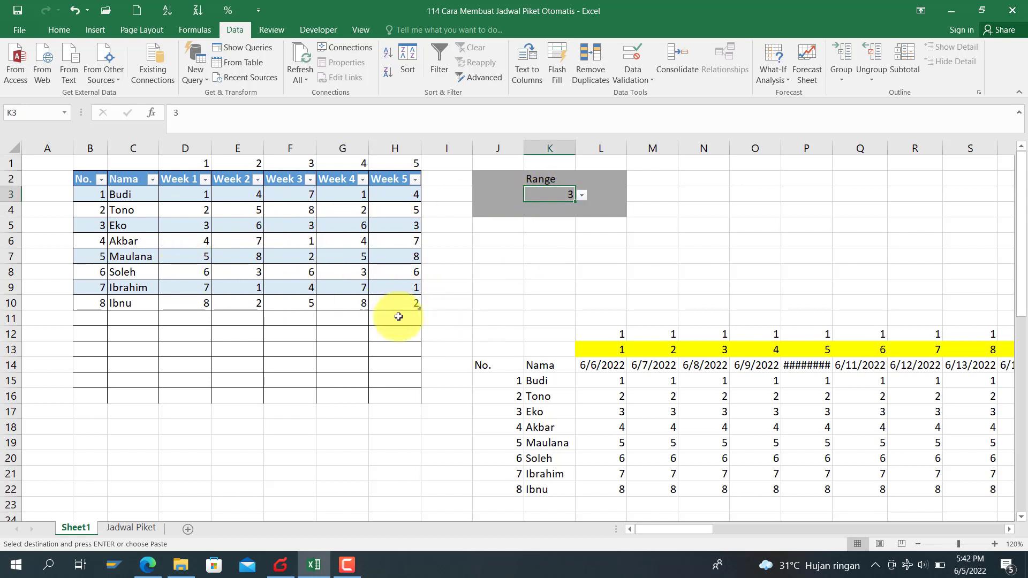
{"action": "left_click", "coordinate": [580, 197]}
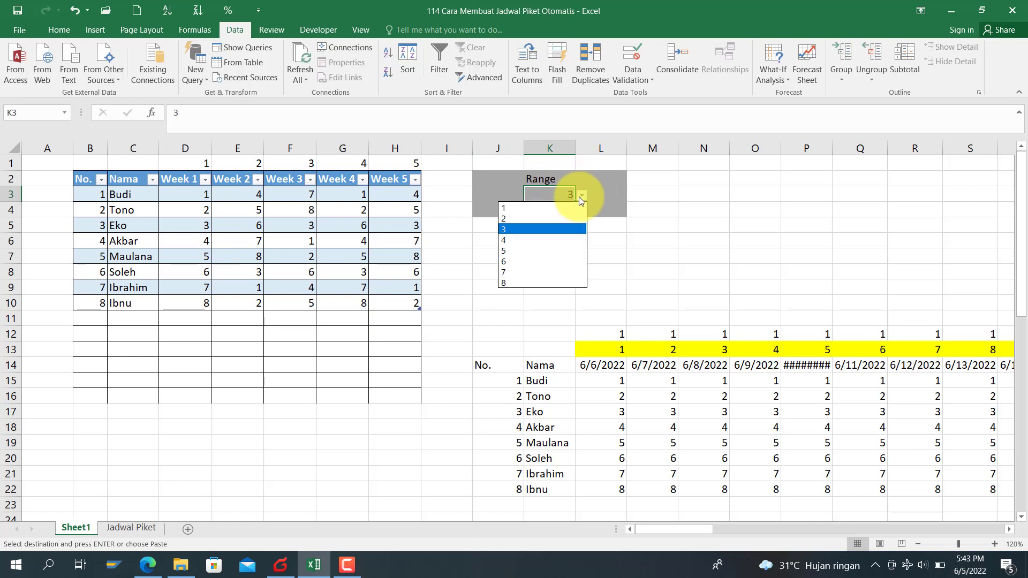
{"action": "left_click", "coordinate": [523, 240]}
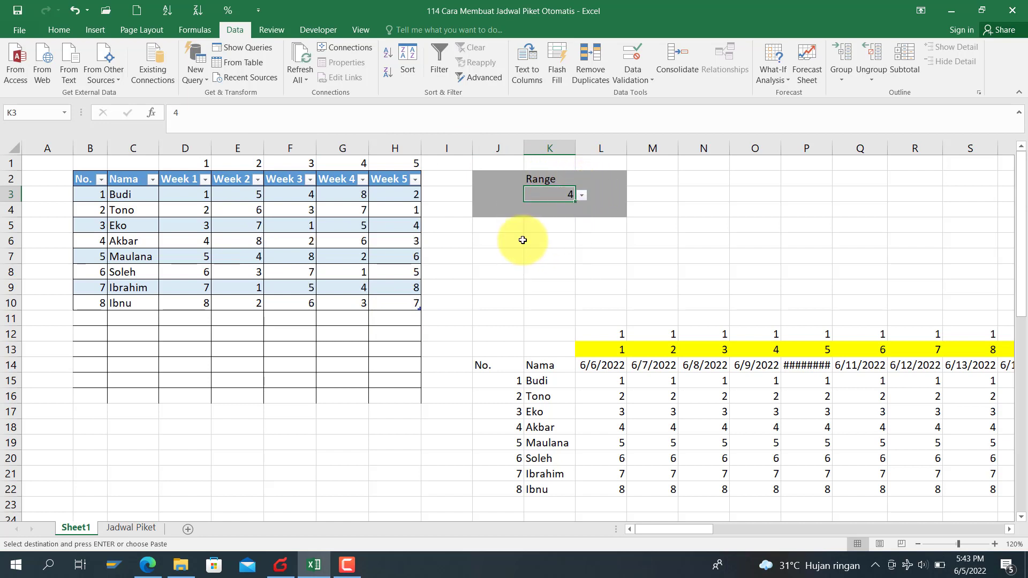
{"action": "left_click", "coordinate": [581, 196]}
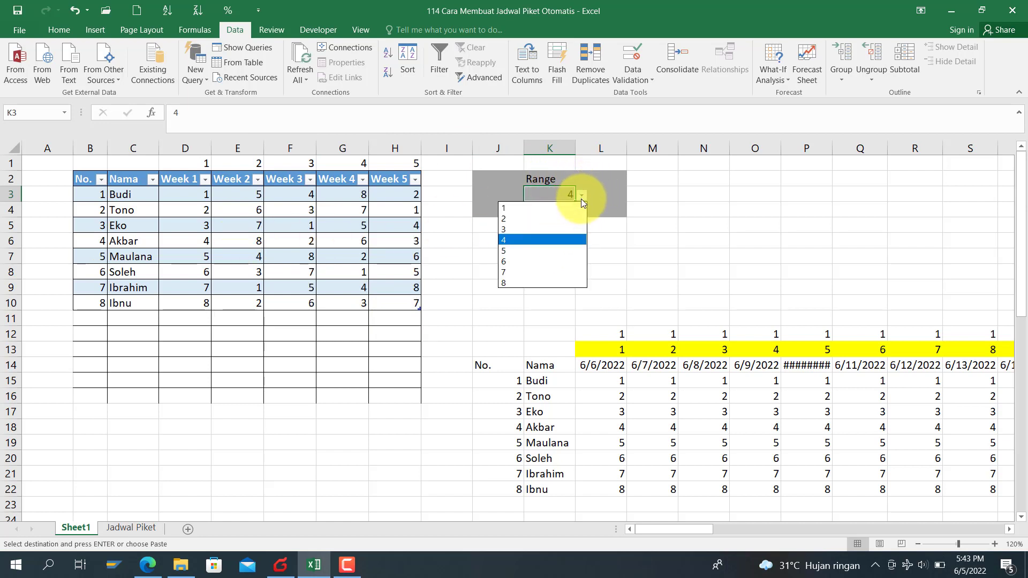
{"action": "left_click", "coordinate": [519, 231]}
{"action": "left_click", "coordinate": [605, 244]}
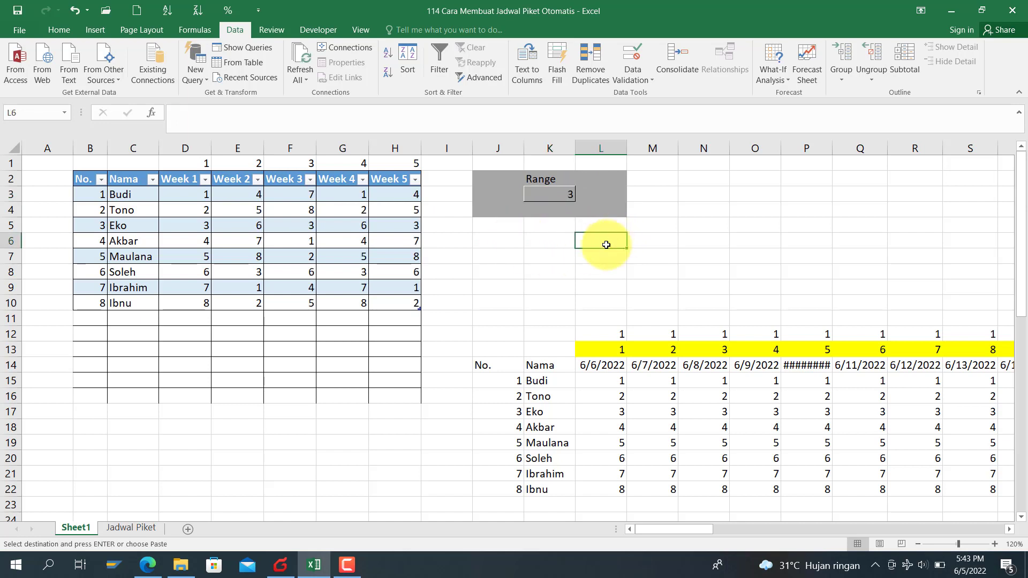
{"action": "left_click", "coordinate": [524, 257]}
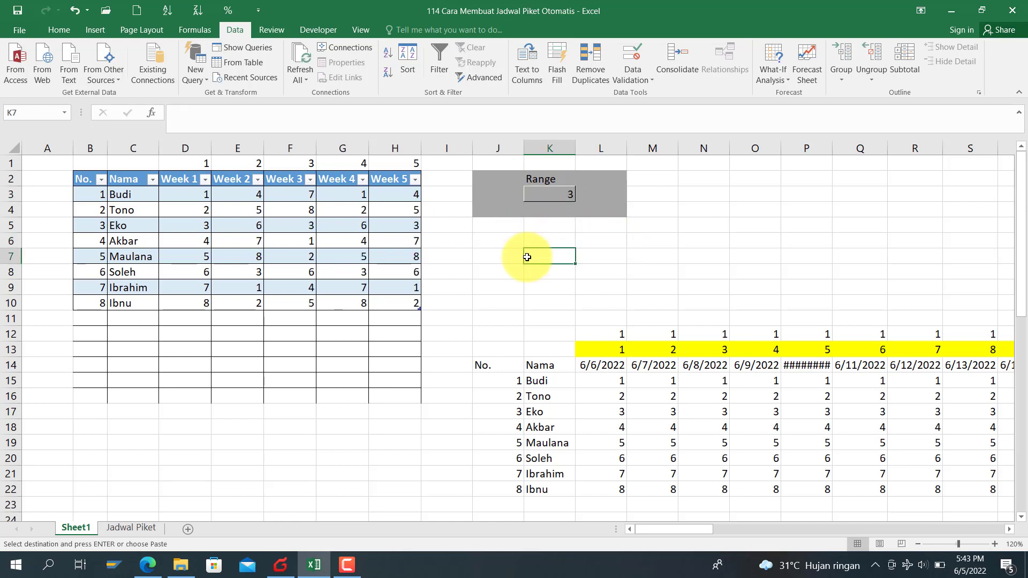